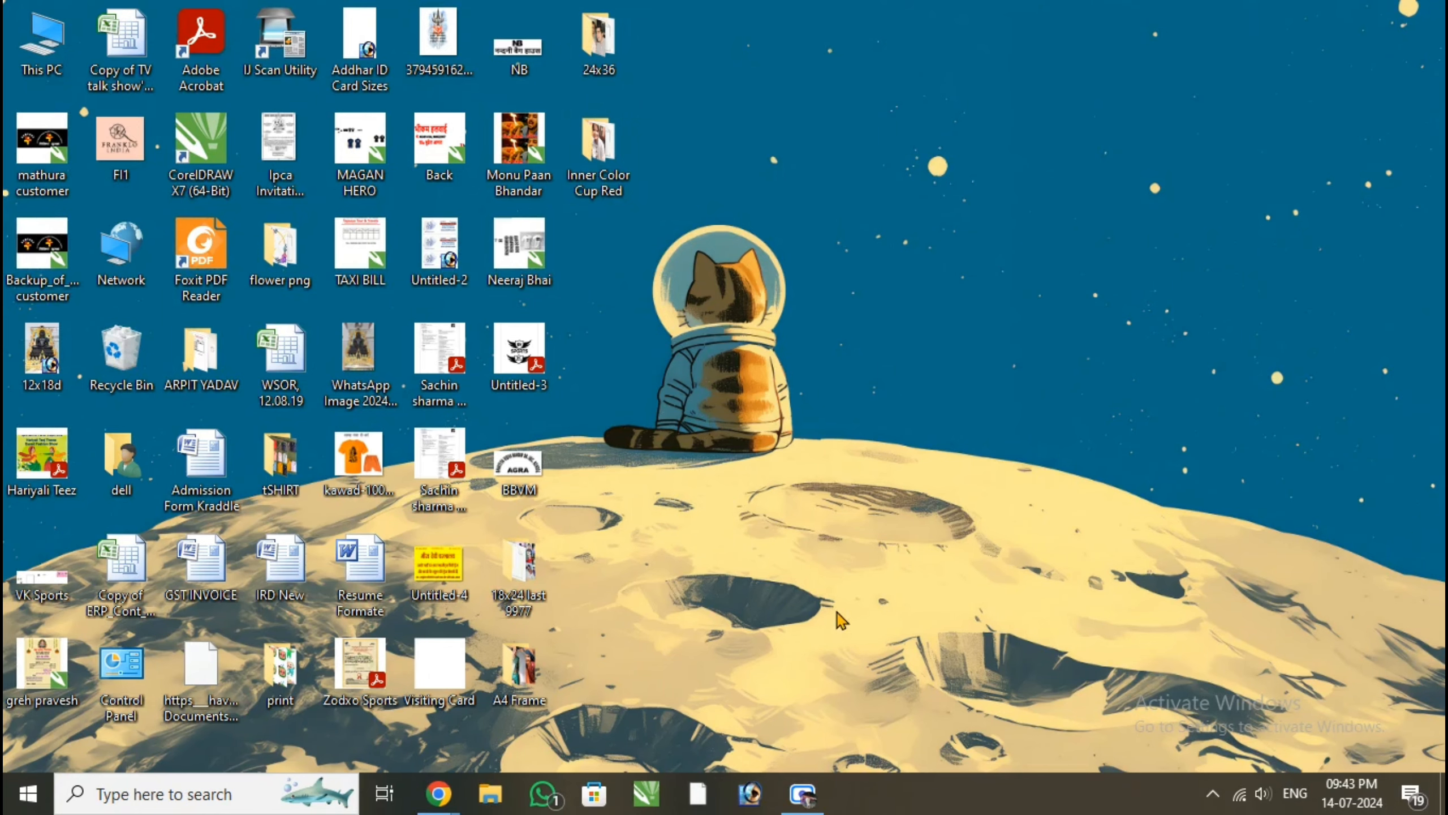
Open Photoshop and start a new document with its width and height units set to millimetres
click(751, 794)
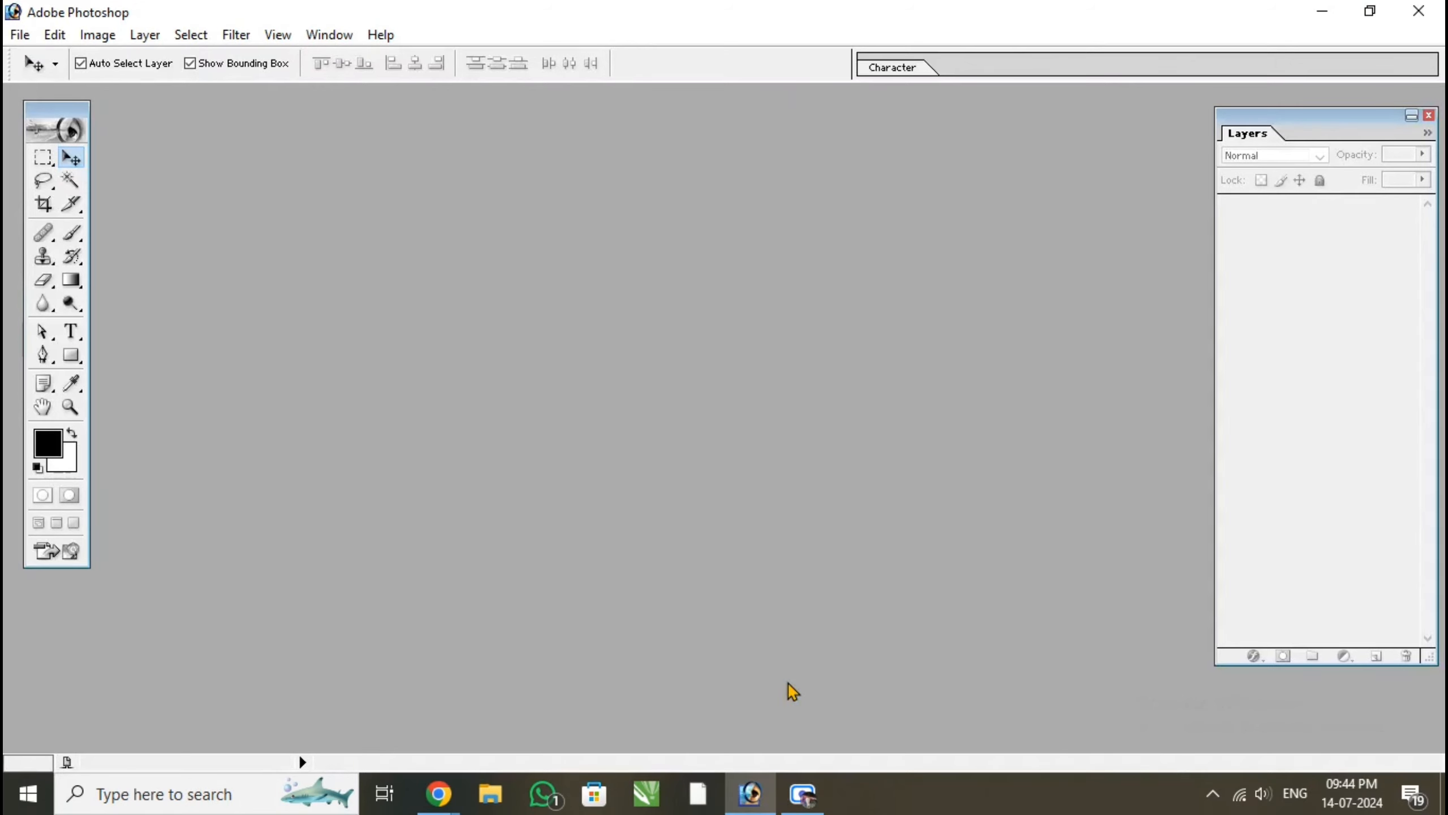
key(ctrl+n)
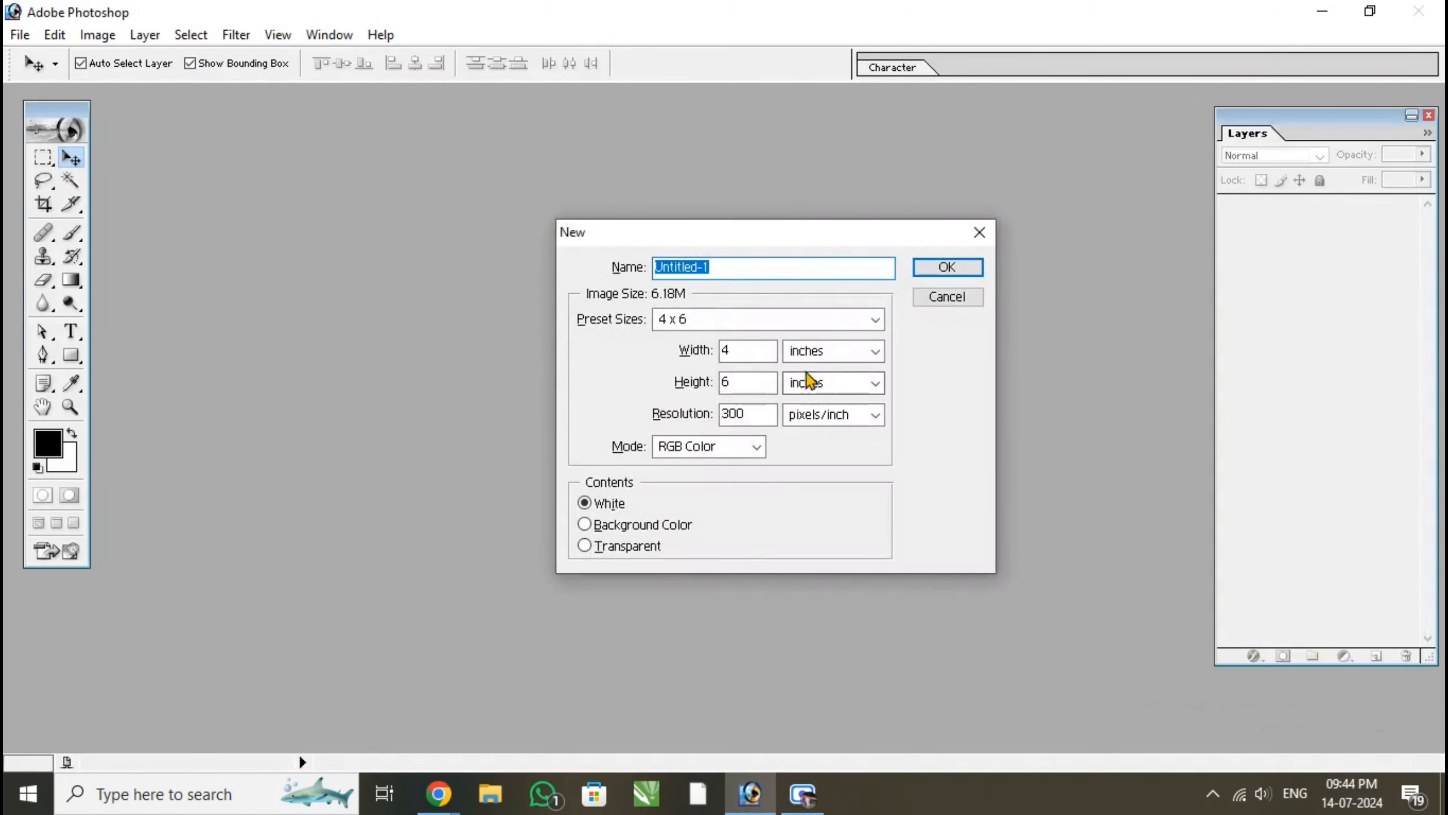
click(837, 353)
click(815, 423)
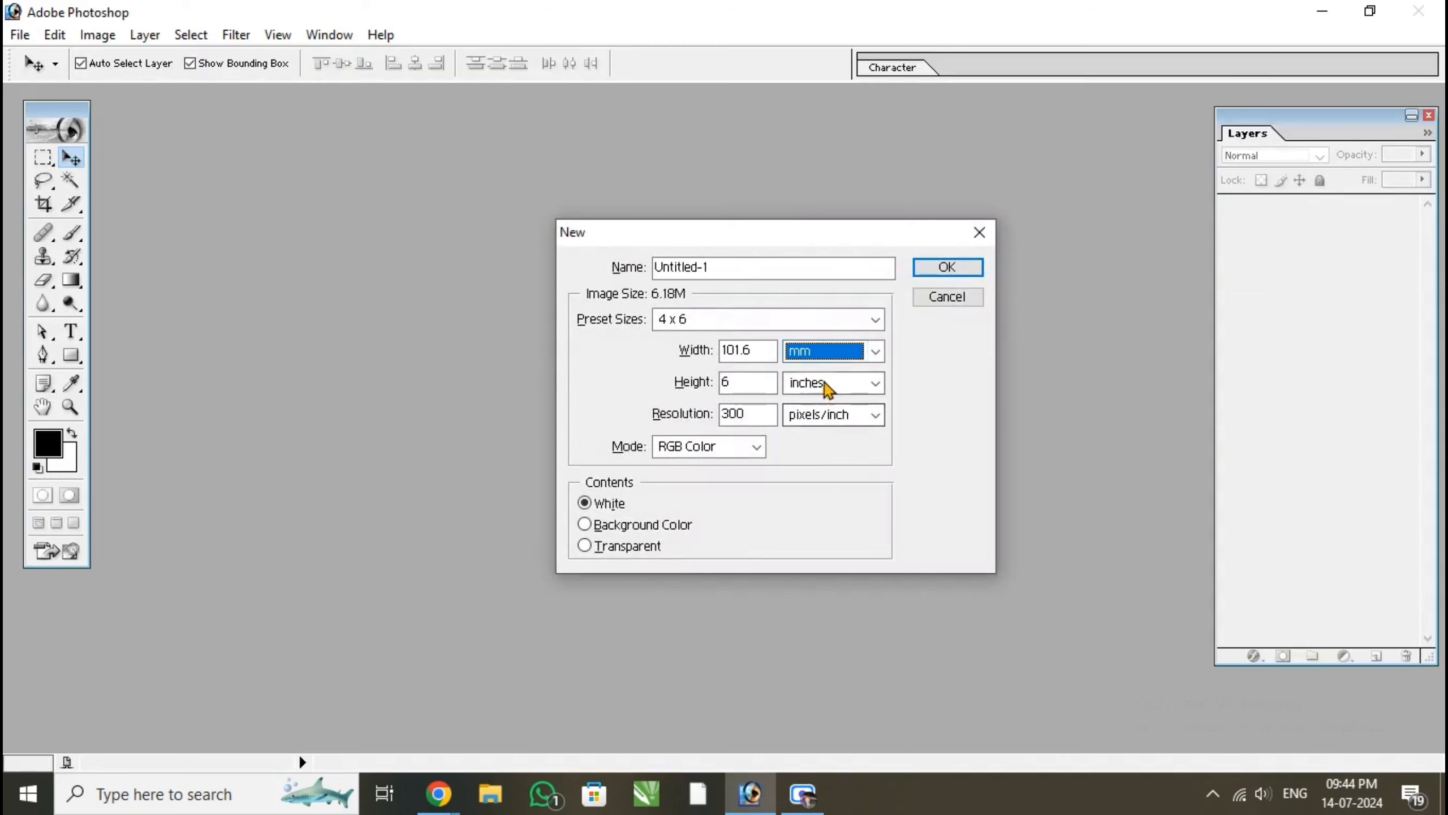
click(825, 383)
click(809, 457)
Create the new document at 209 mm wide and 96 mm high, and maximise its window
double_click(767, 349)
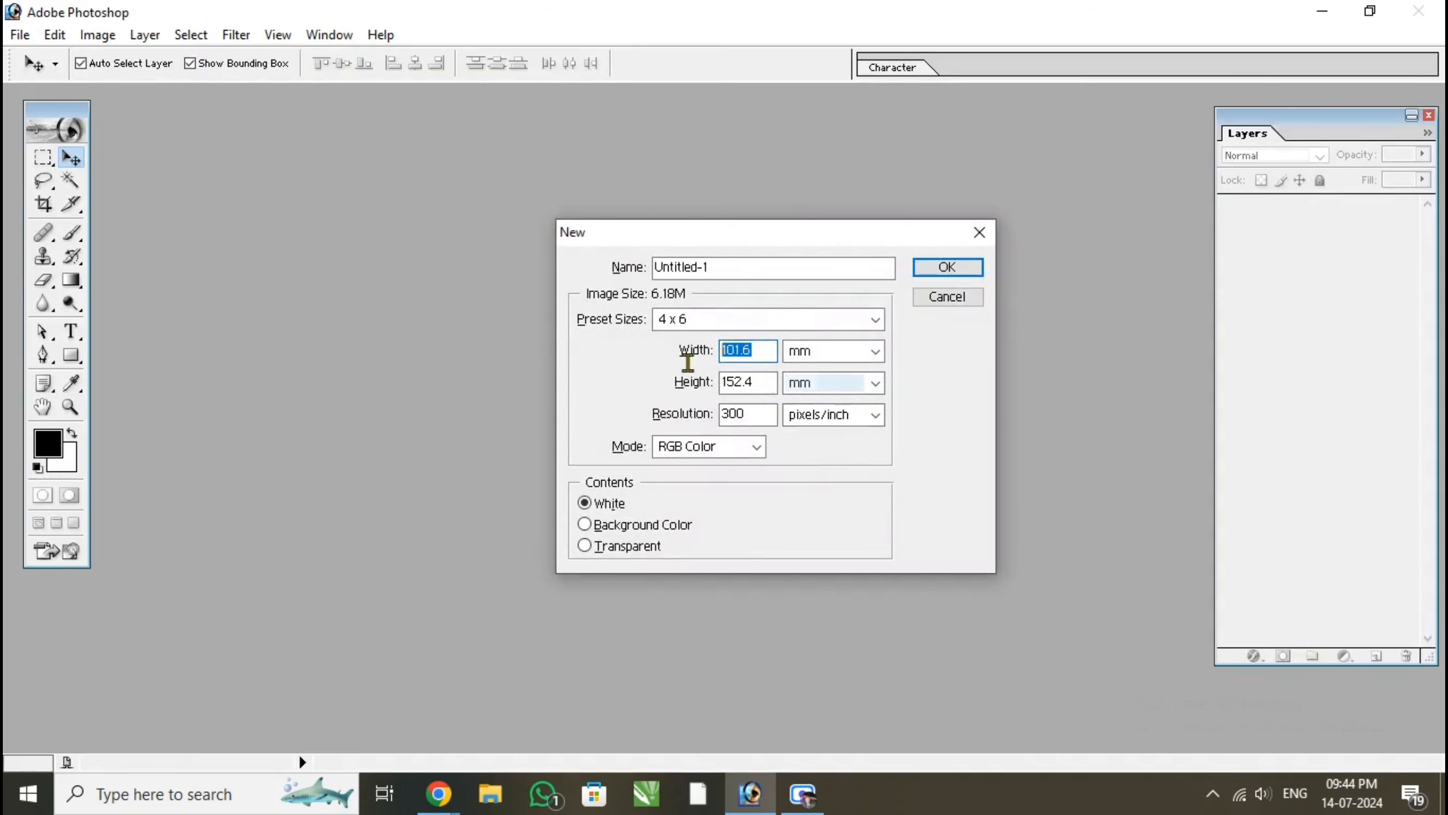
text(209)
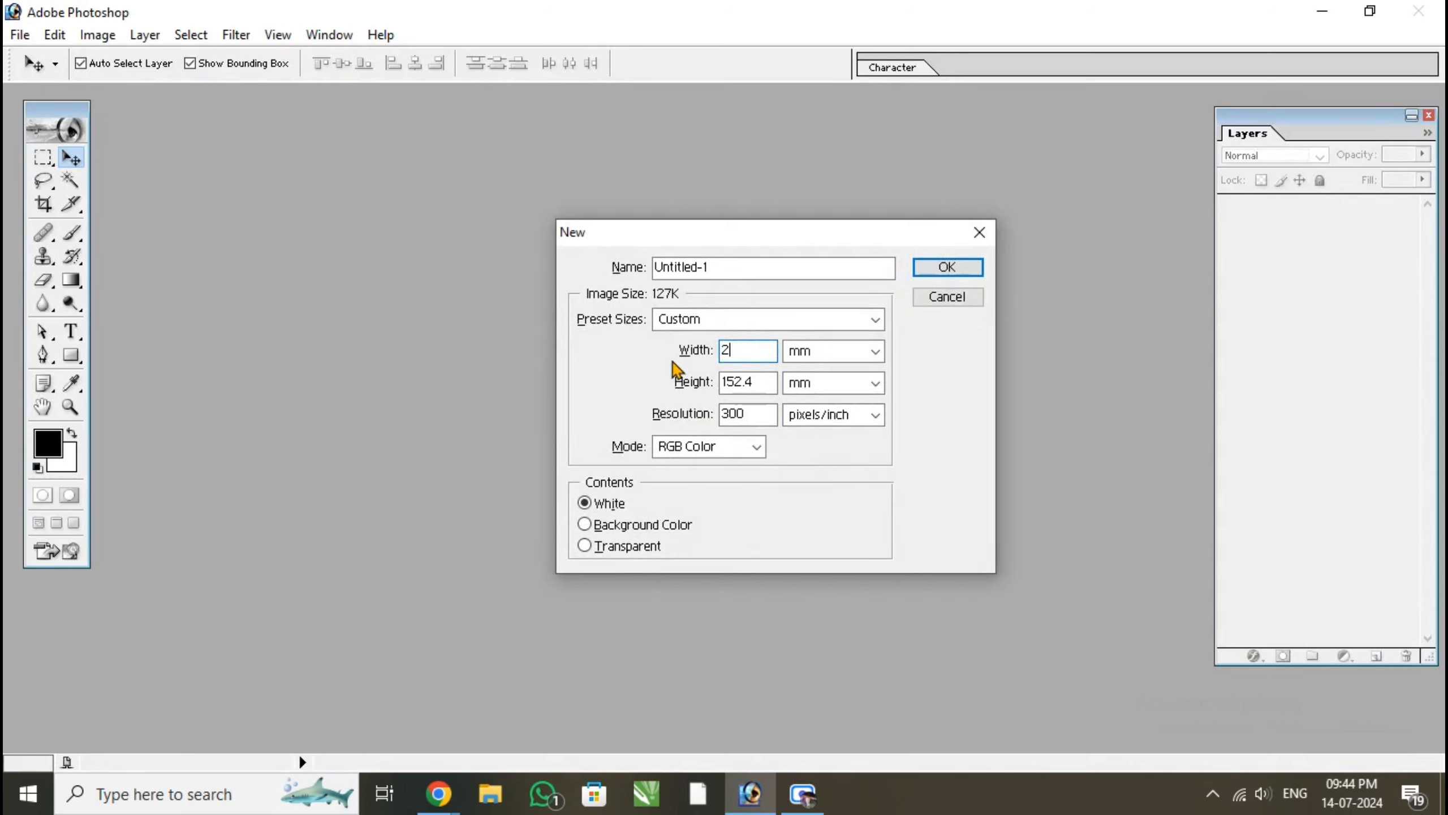
double_click(774, 381)
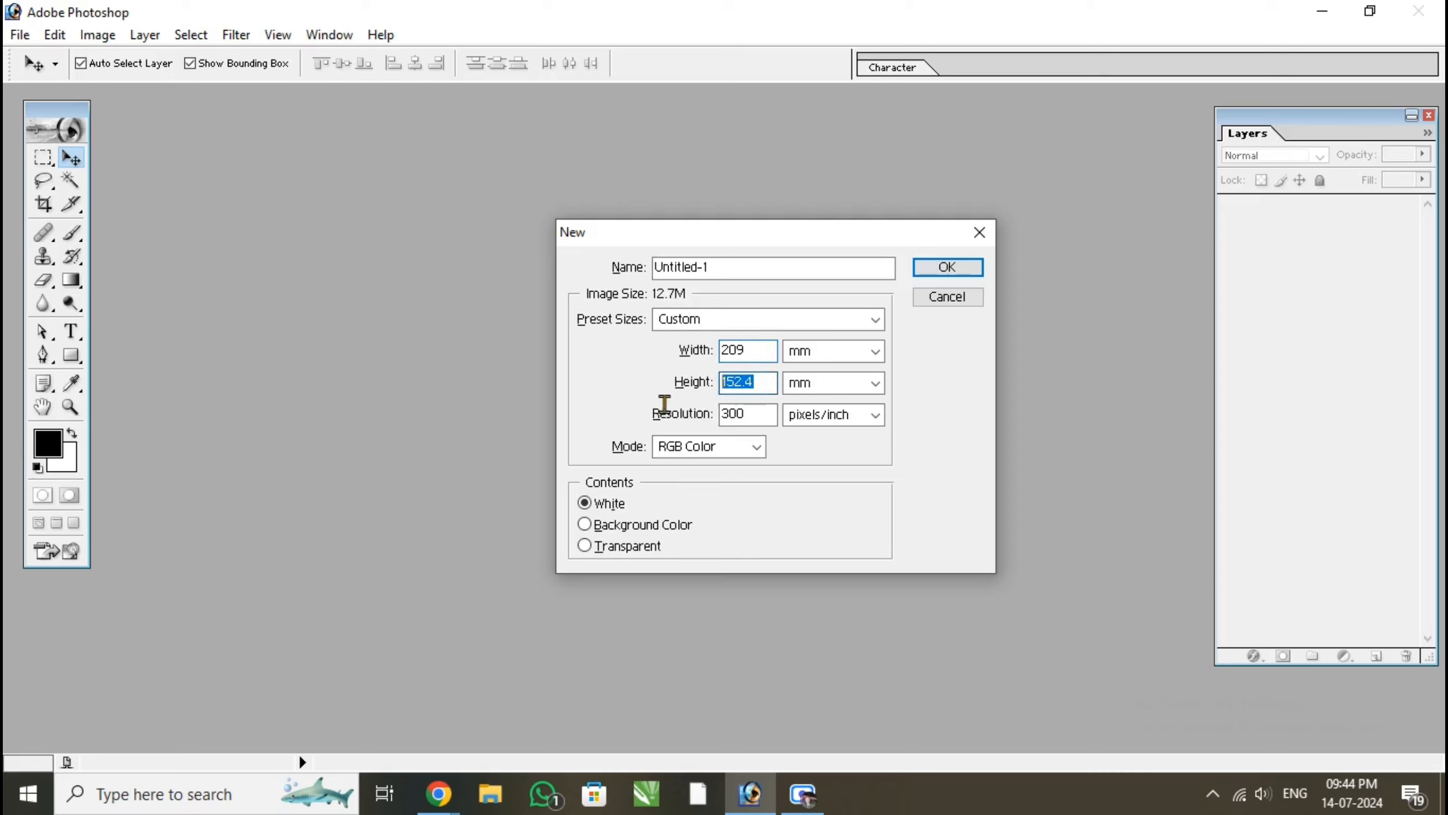
text(96)
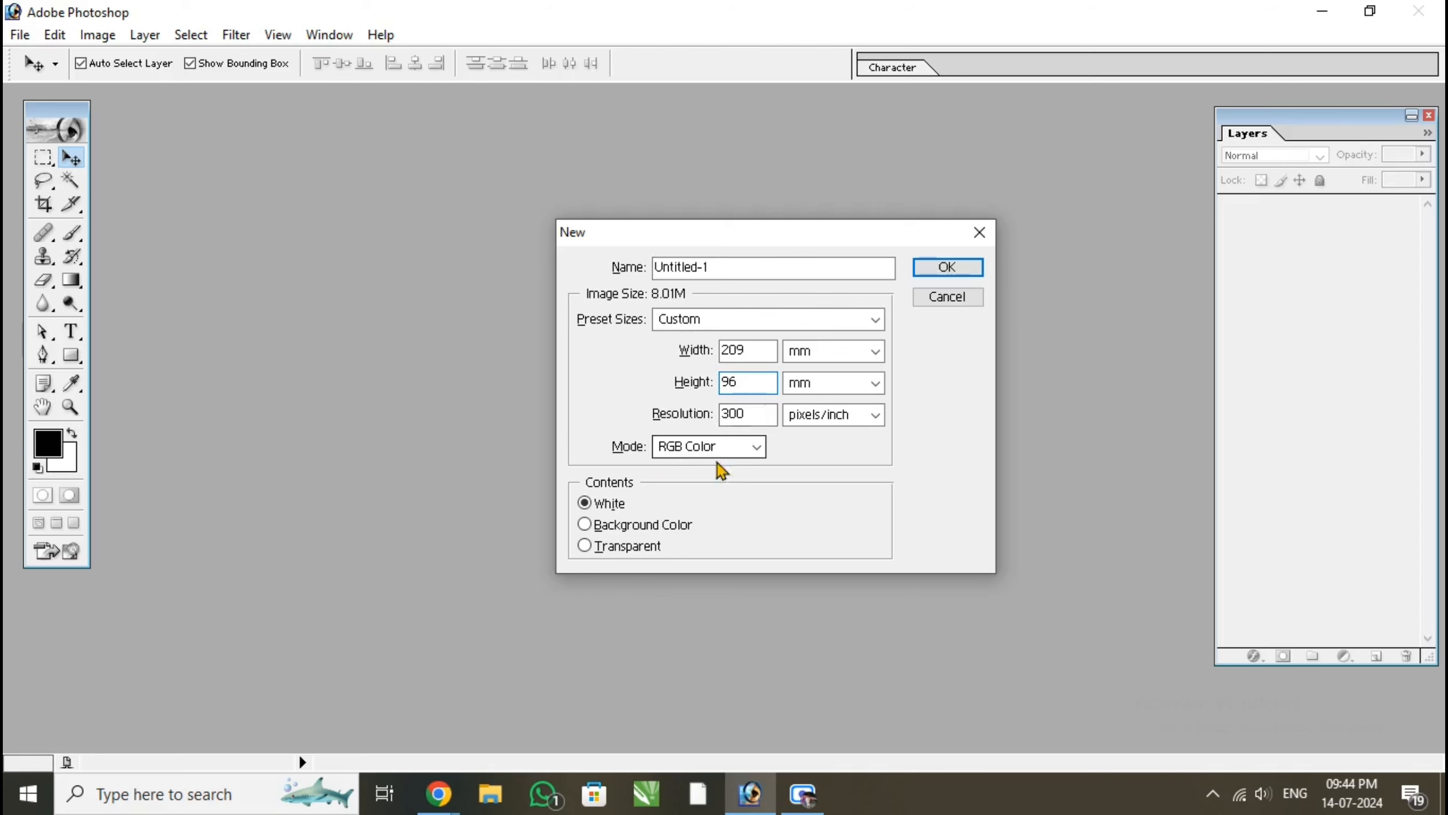
click(948, 272)
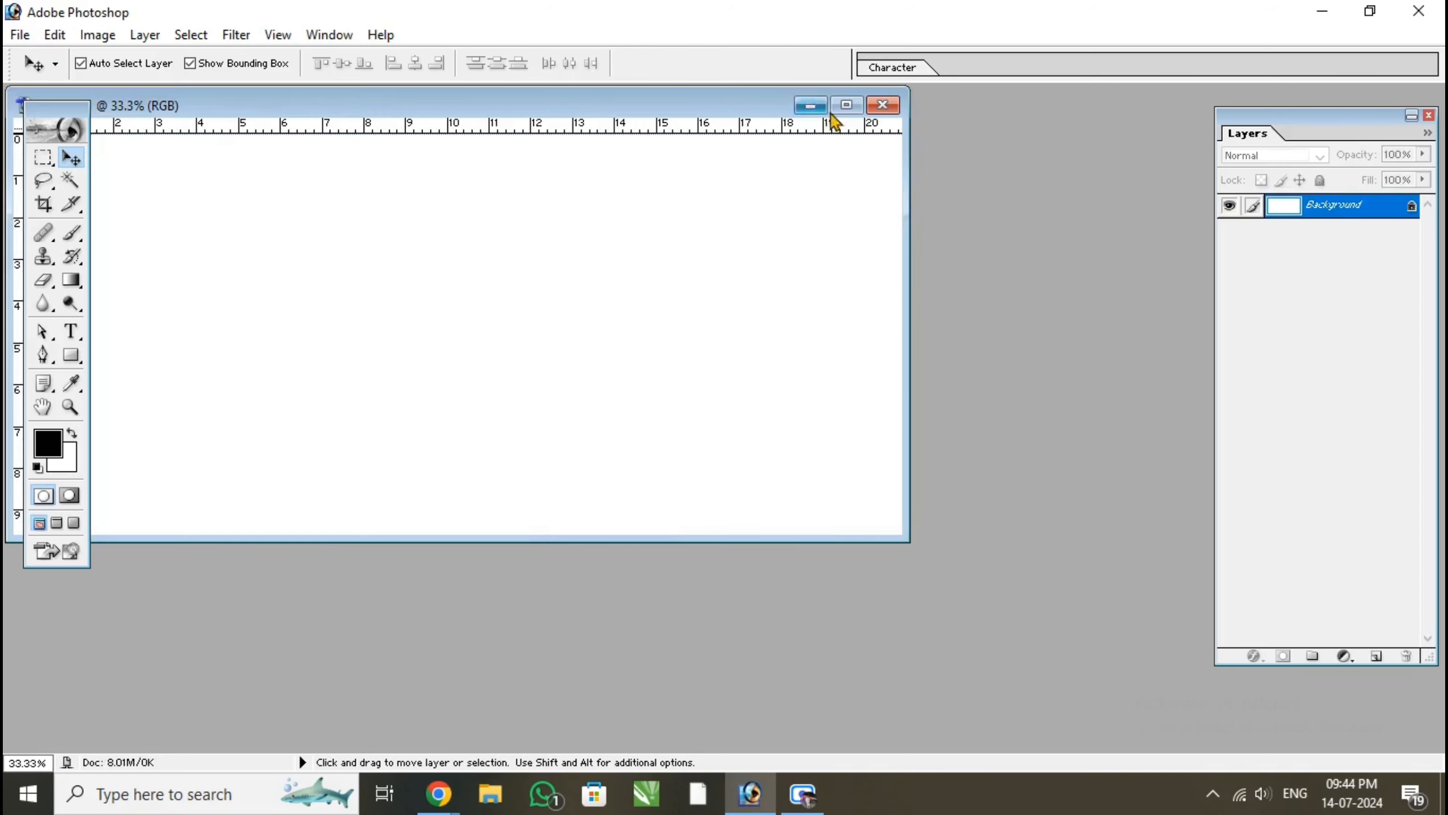
click(846, 109)
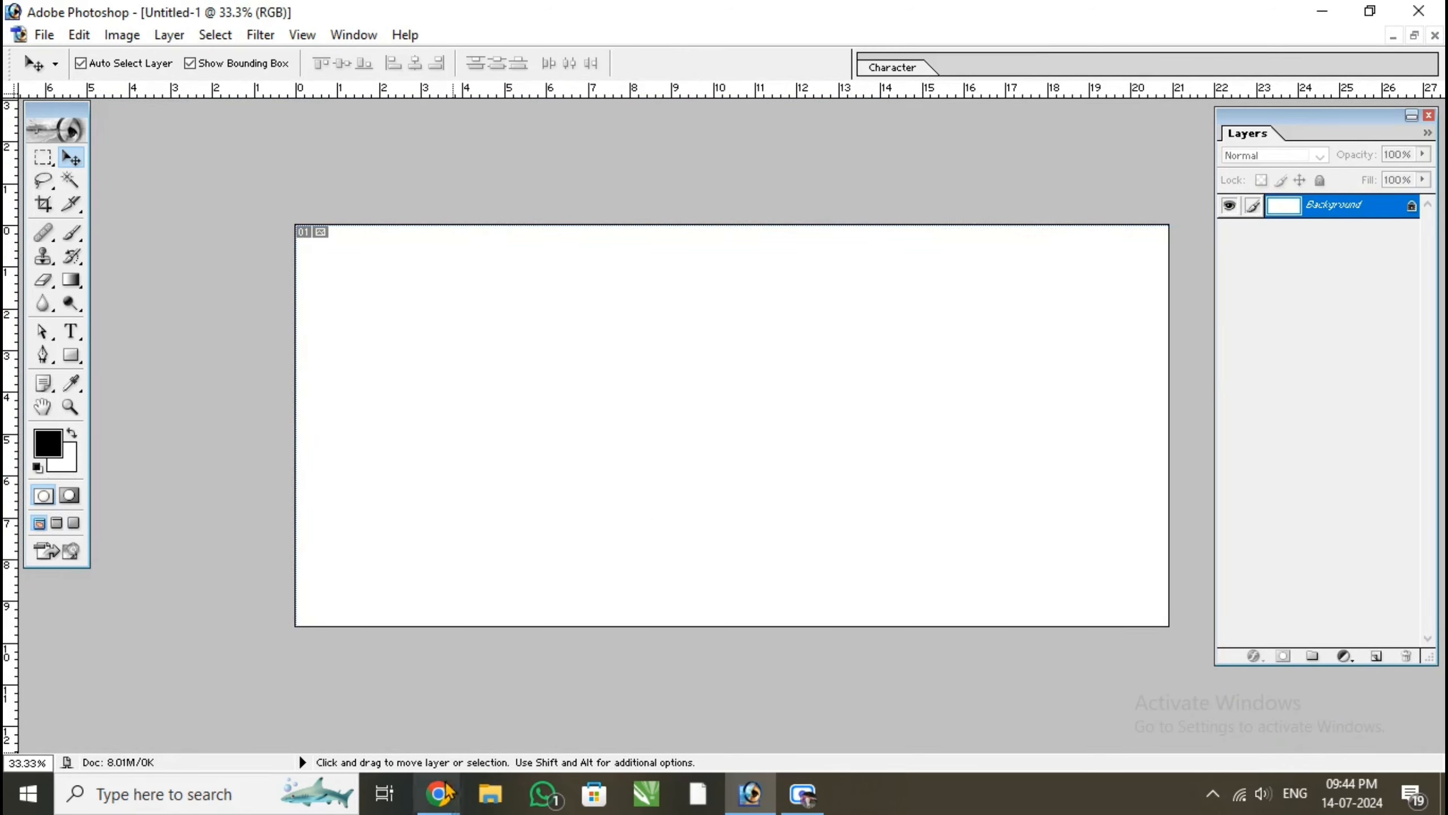
Switch to Chrome, search Google for Freepik and open the Freepik website
mouse_move(439, 793)
click(383, 689)
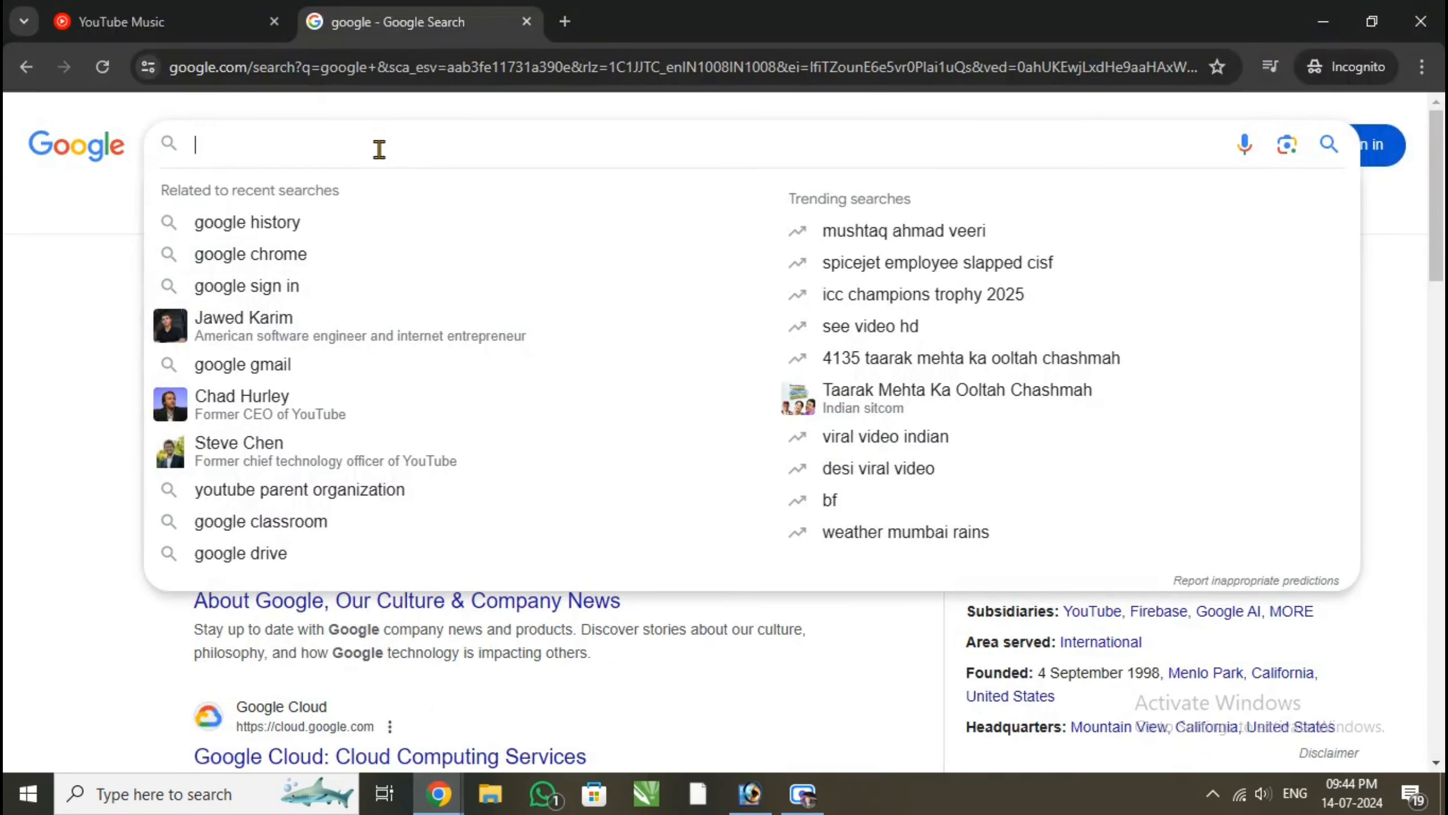
text(Freepi)
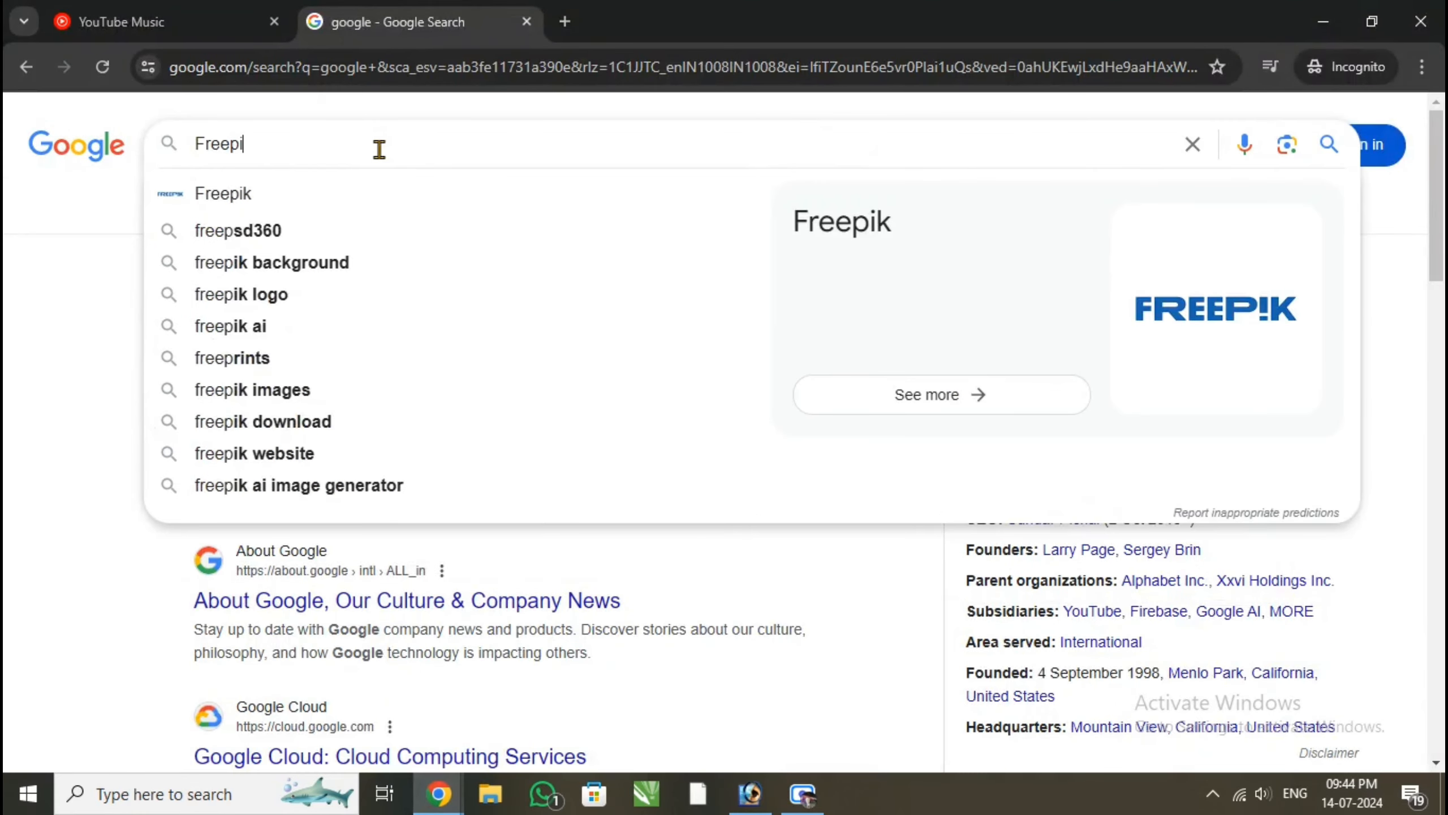
text(k)
key(Return)
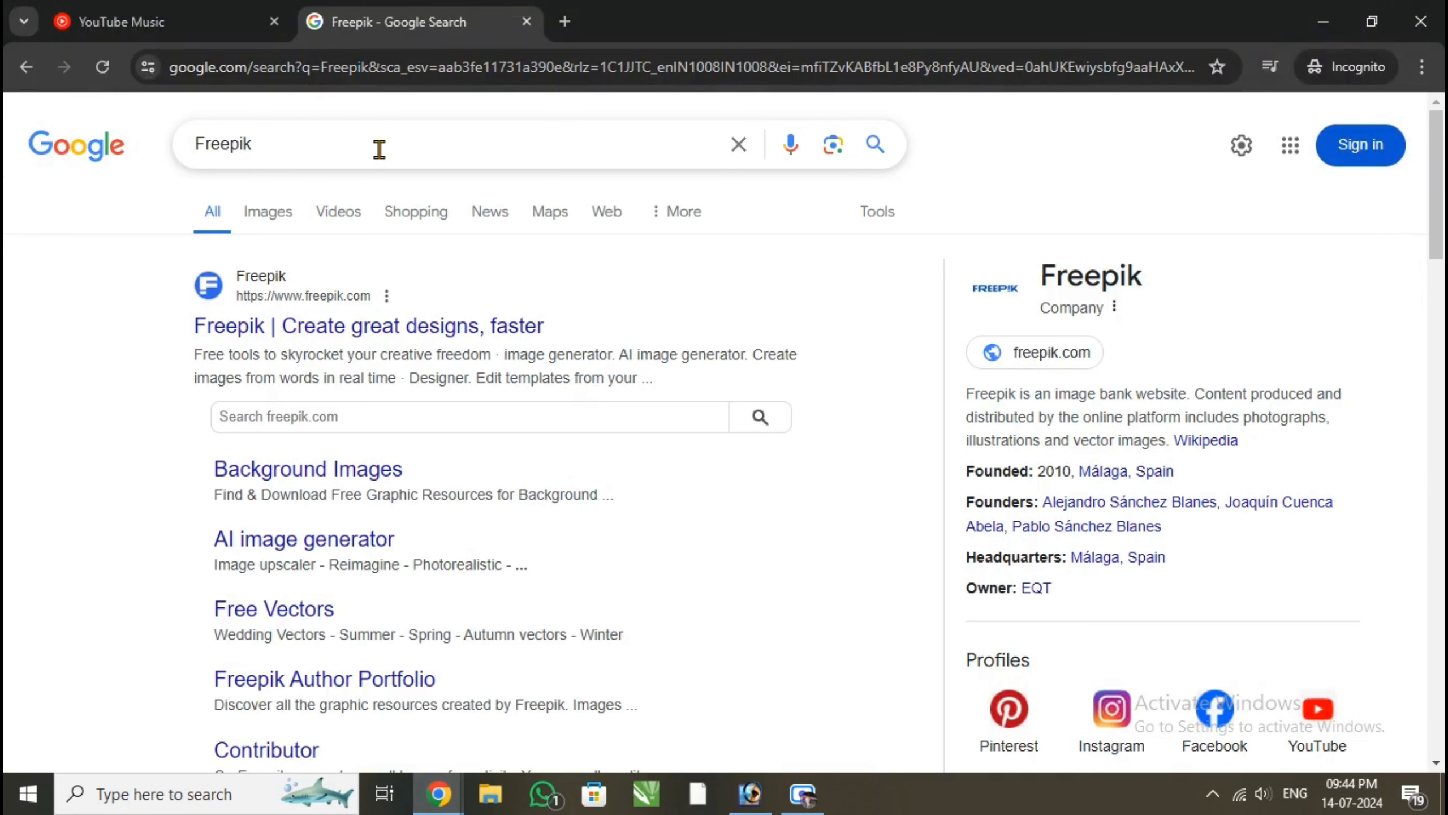
click(510, 328)
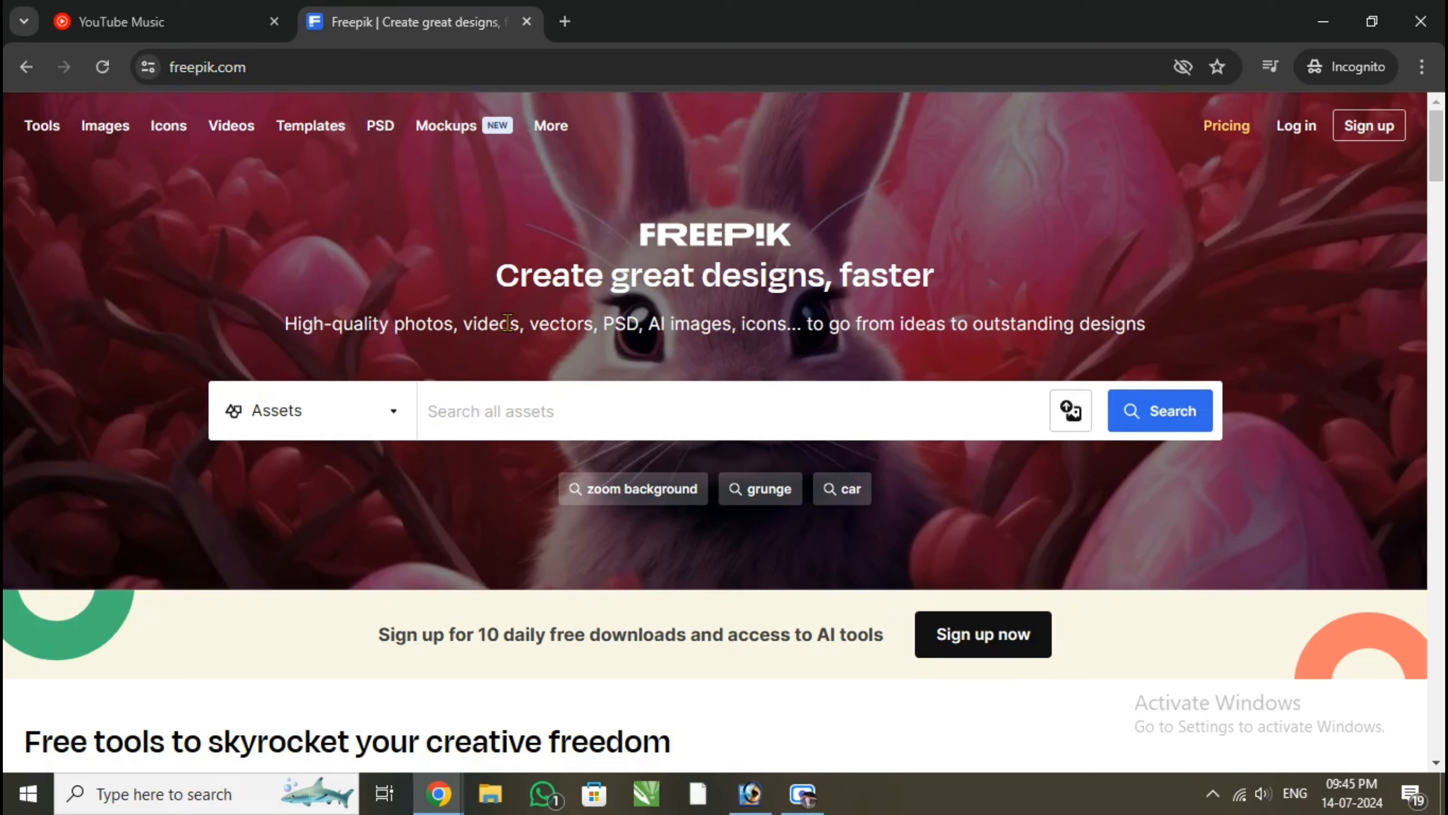
Search Freepik's assets for "anniversary mug design"
text(anniver)
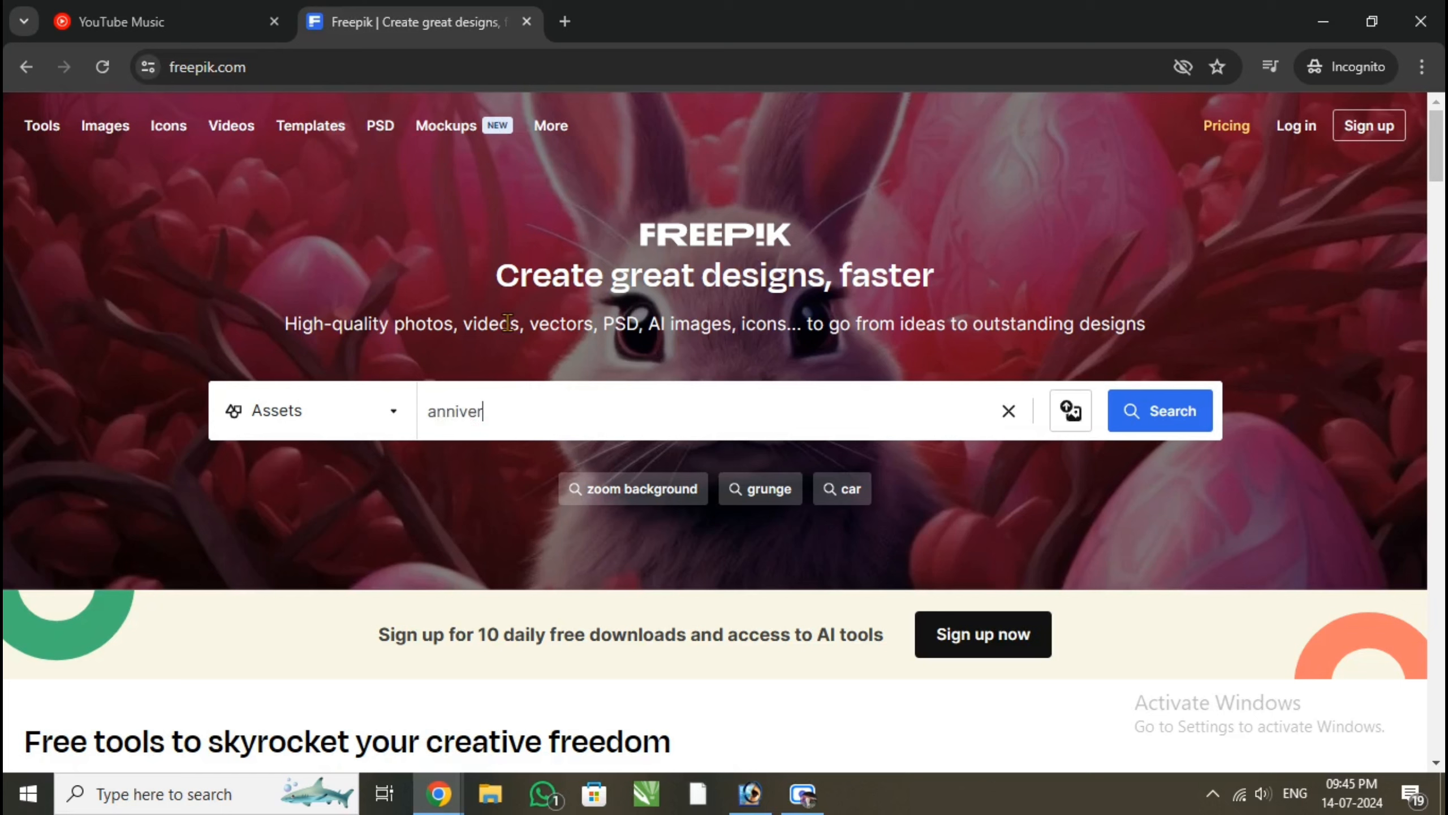
text(sary)
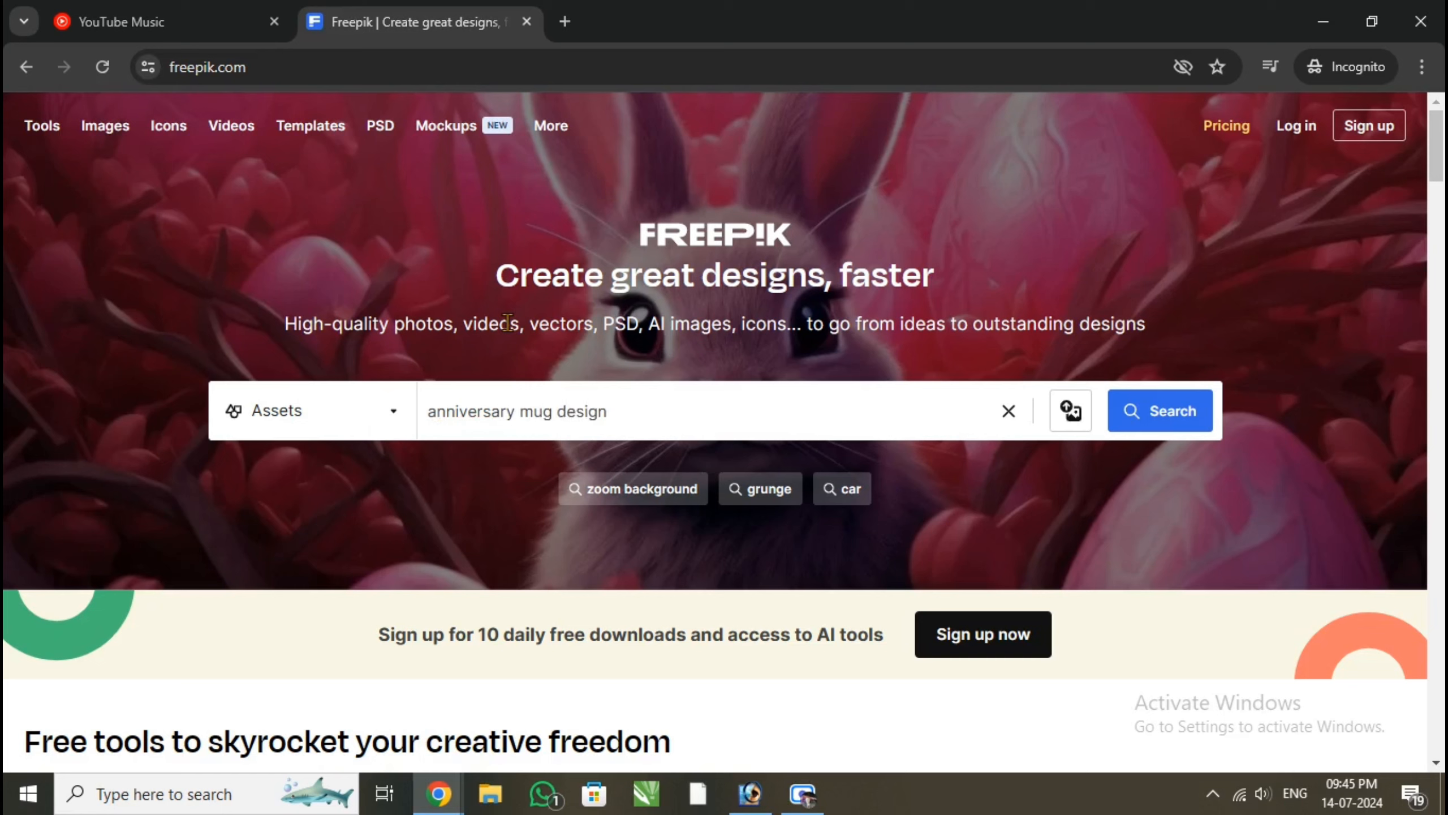
text(mug design)
key(Return)
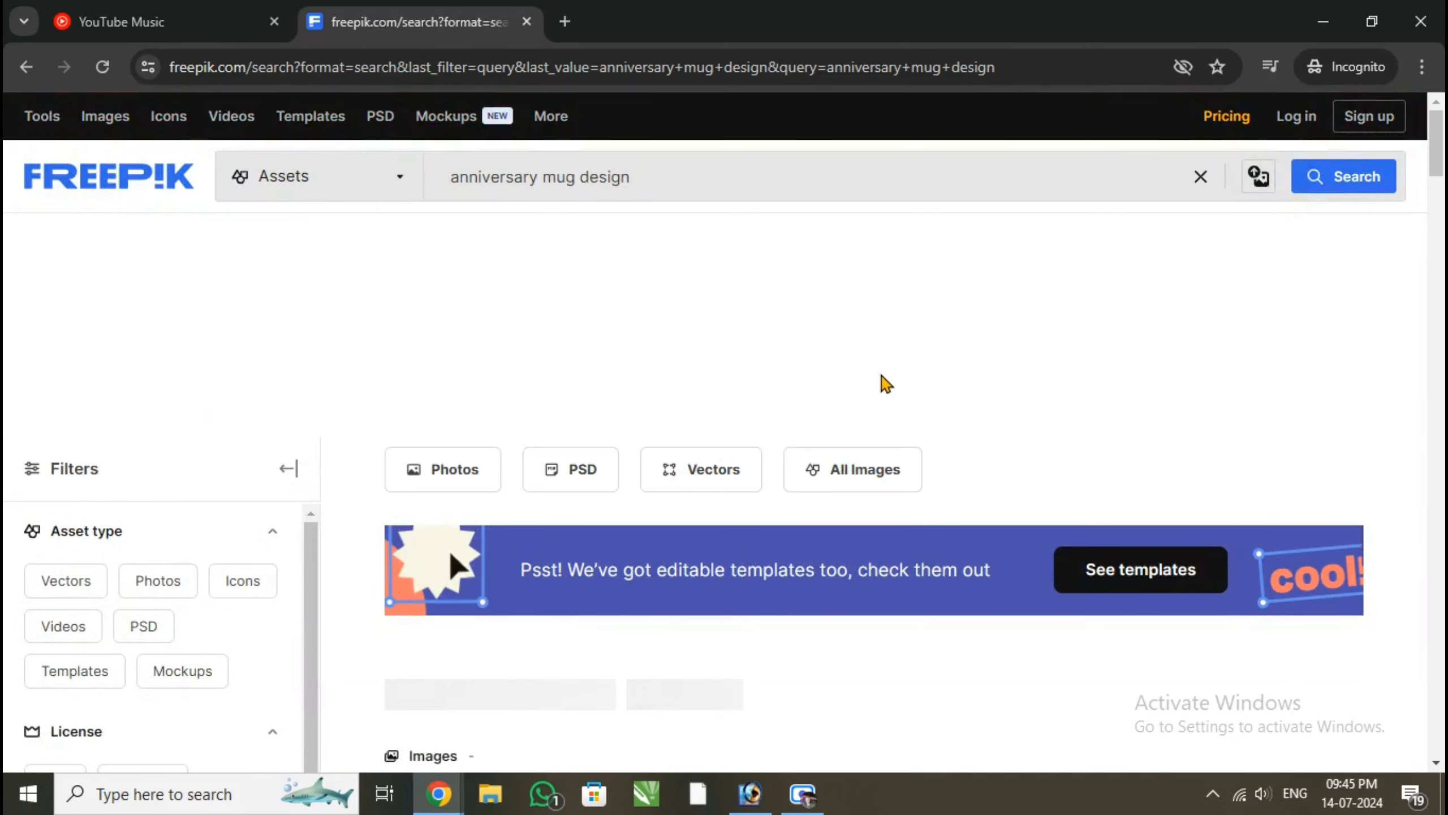
Filter the anniversary mug design results to the Free license and the PSD asset type
scroll(746, 362, down, 4)
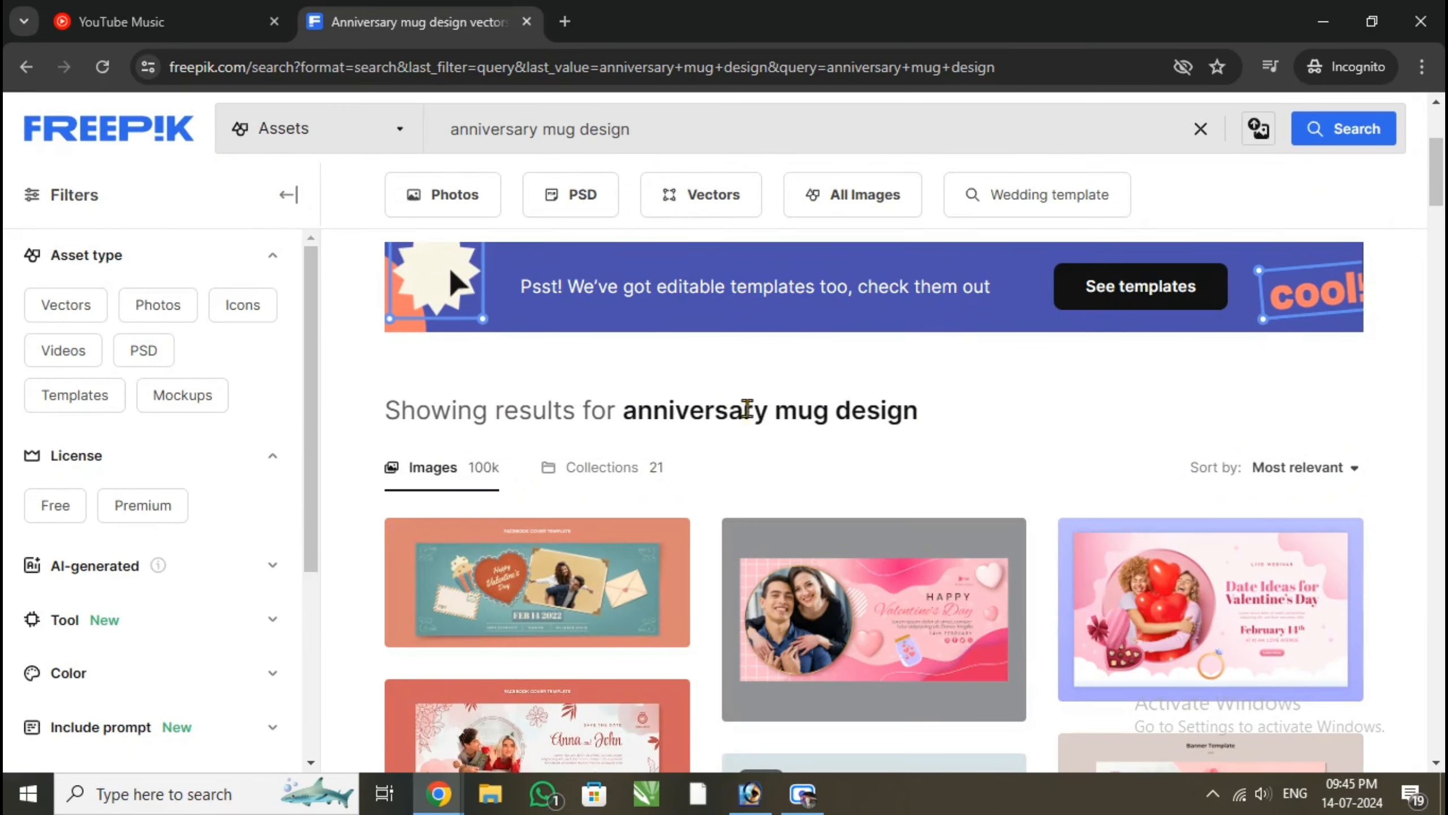
scroll(753, 471, down, 5)
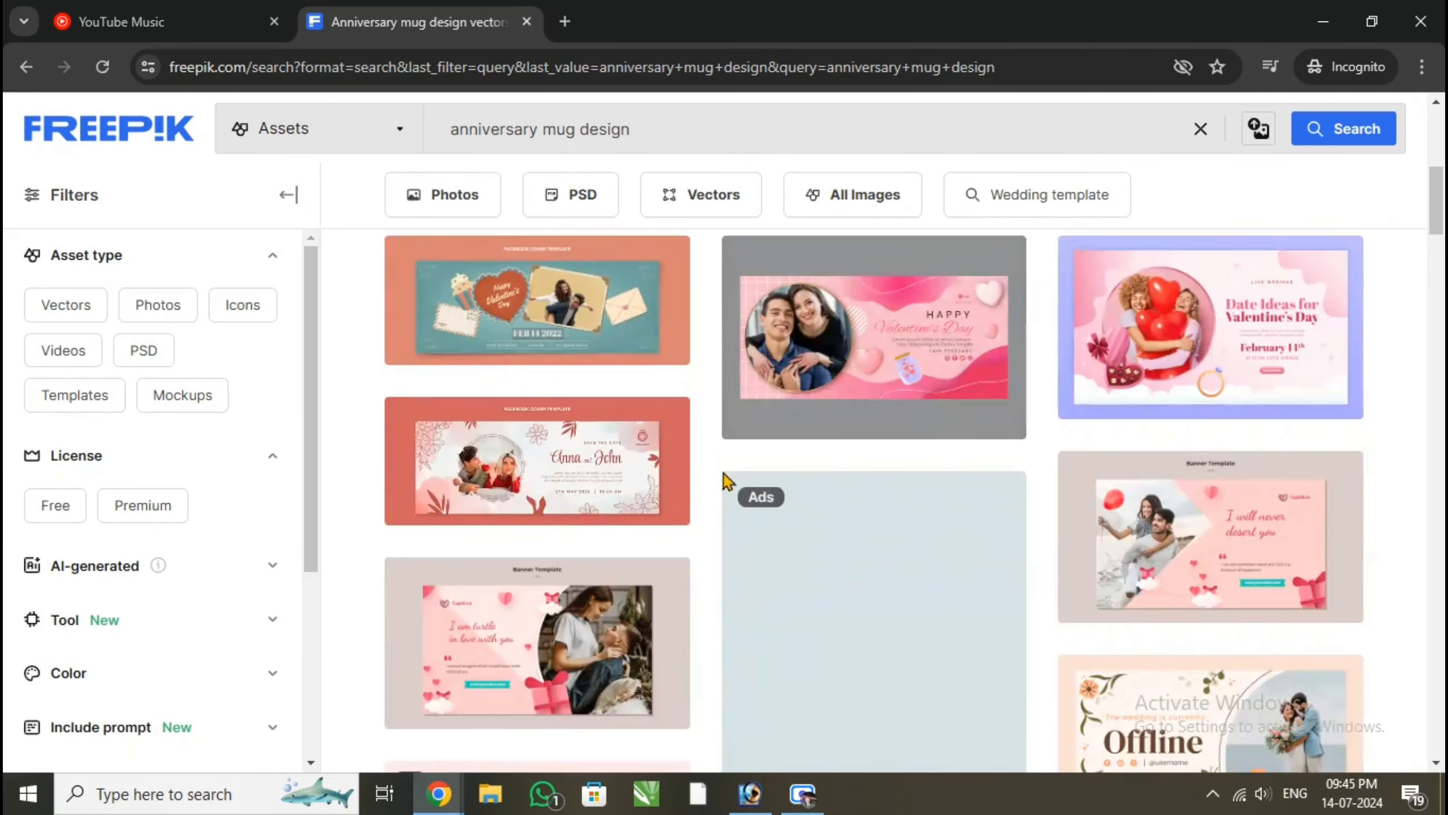
scroll(1103, 582, down, 5)
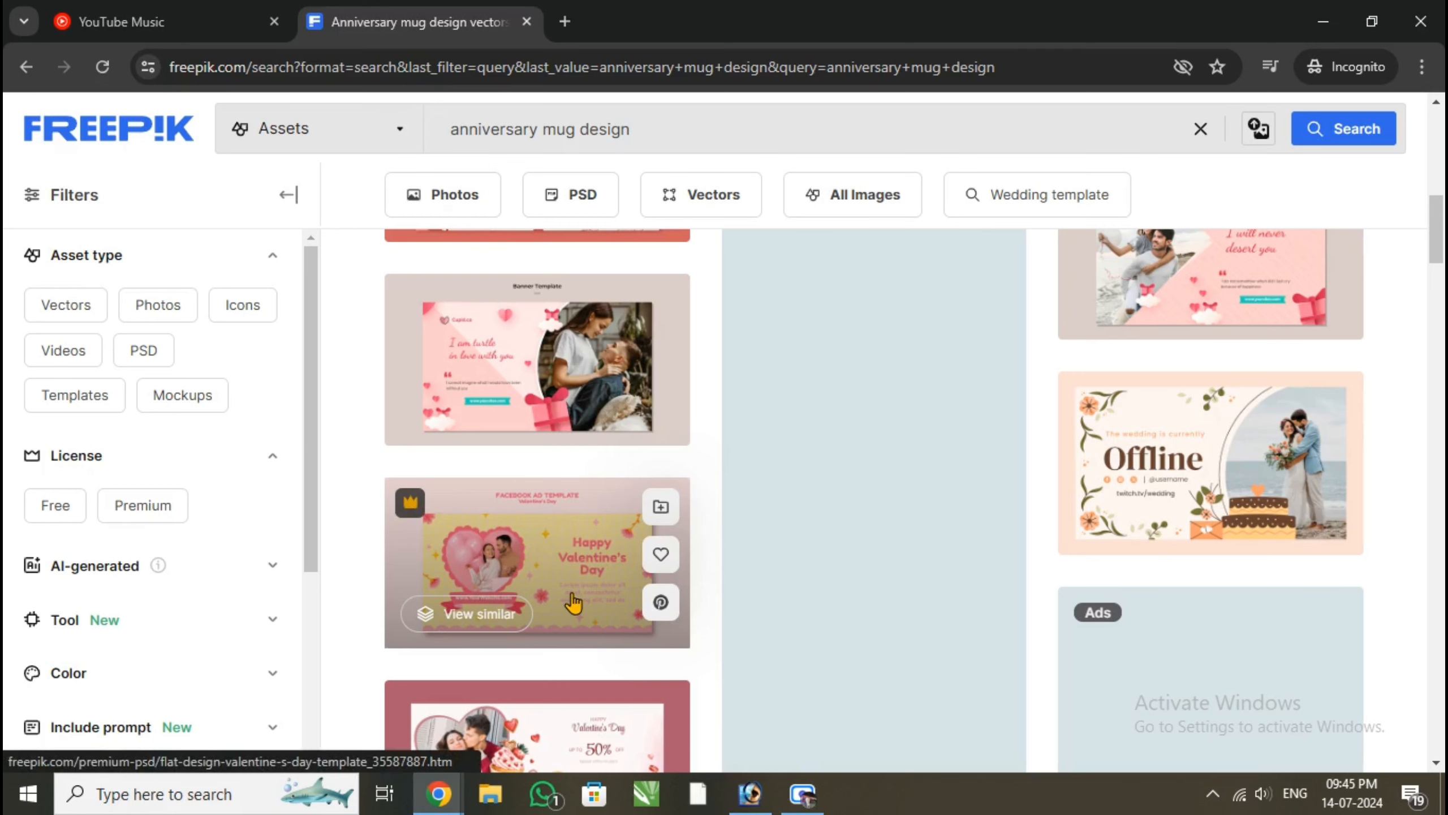
scroll(569, 598, up, 5)
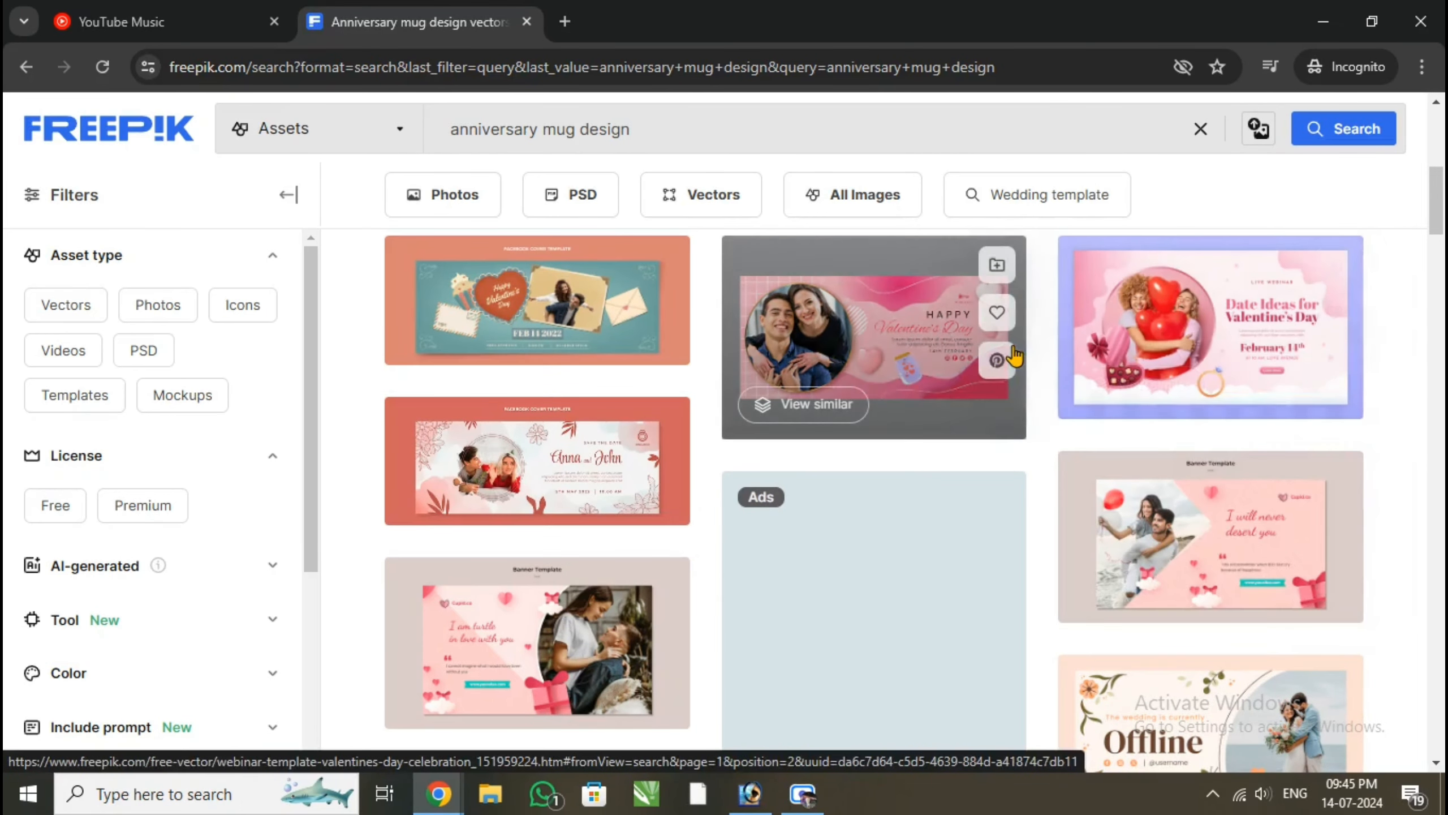
click(62, 504)
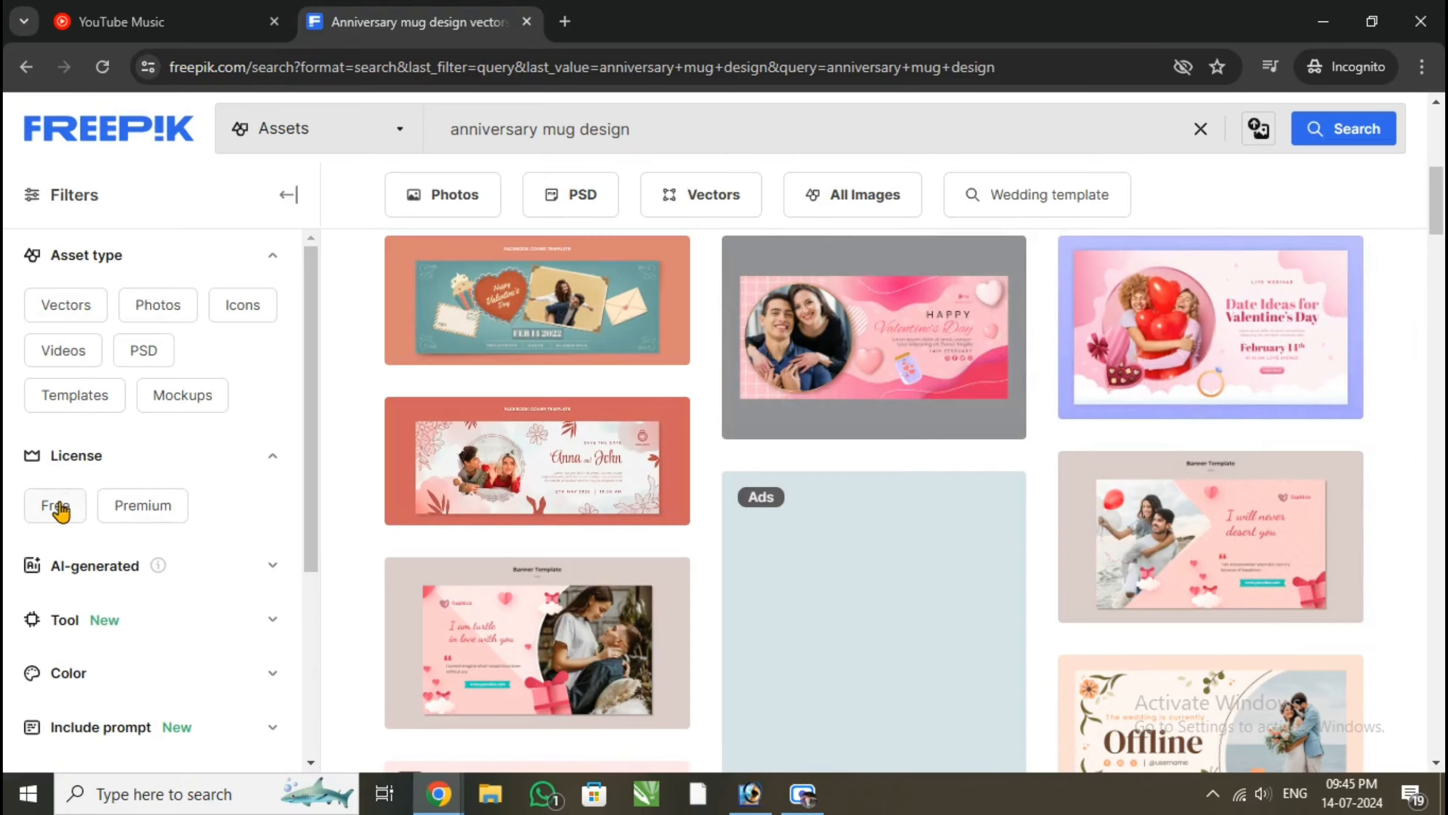
scroll(250, 540, down, 3)
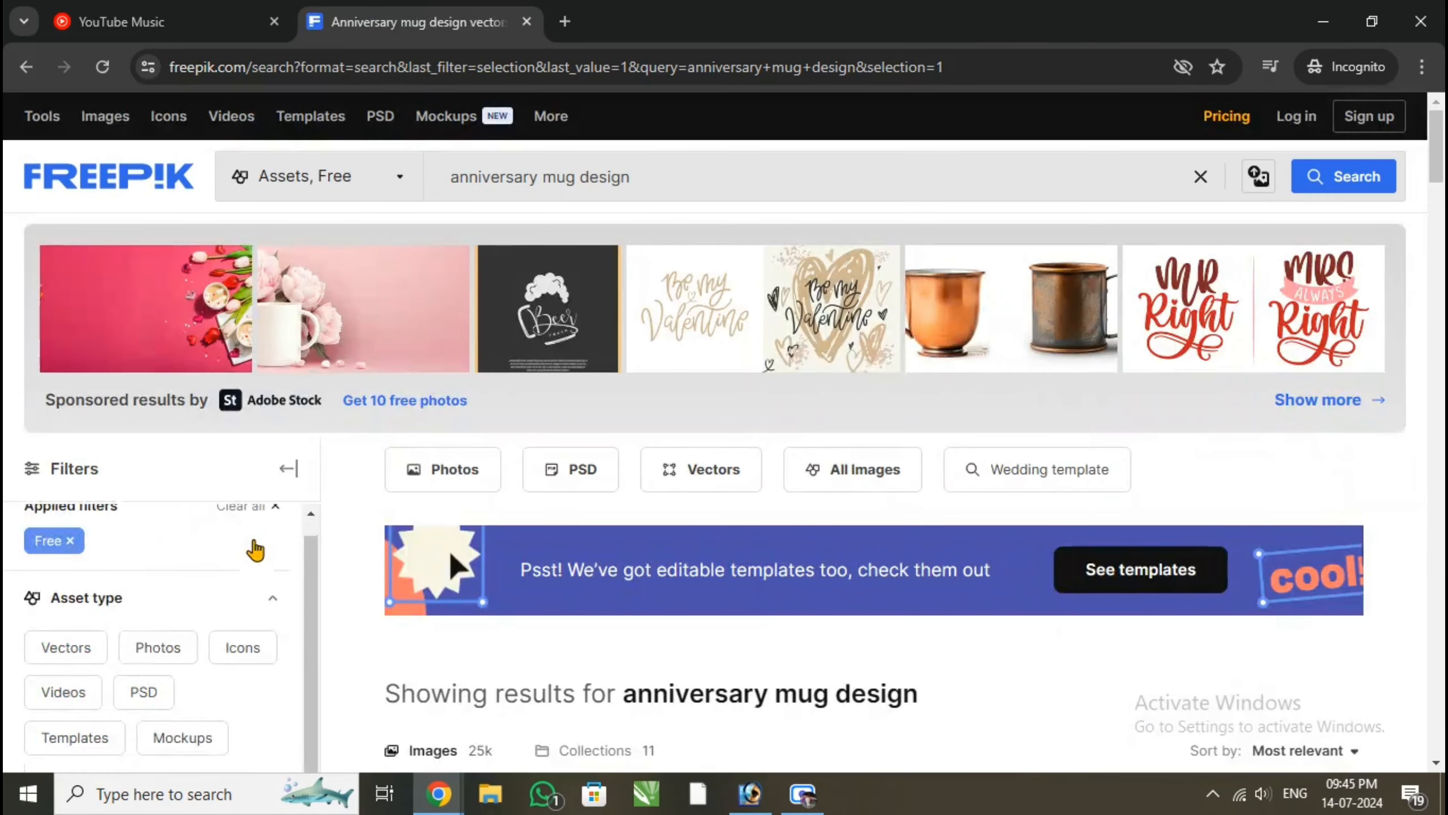
scroll(237, 593, up, 3)
scroll(296, 308, down, 4)
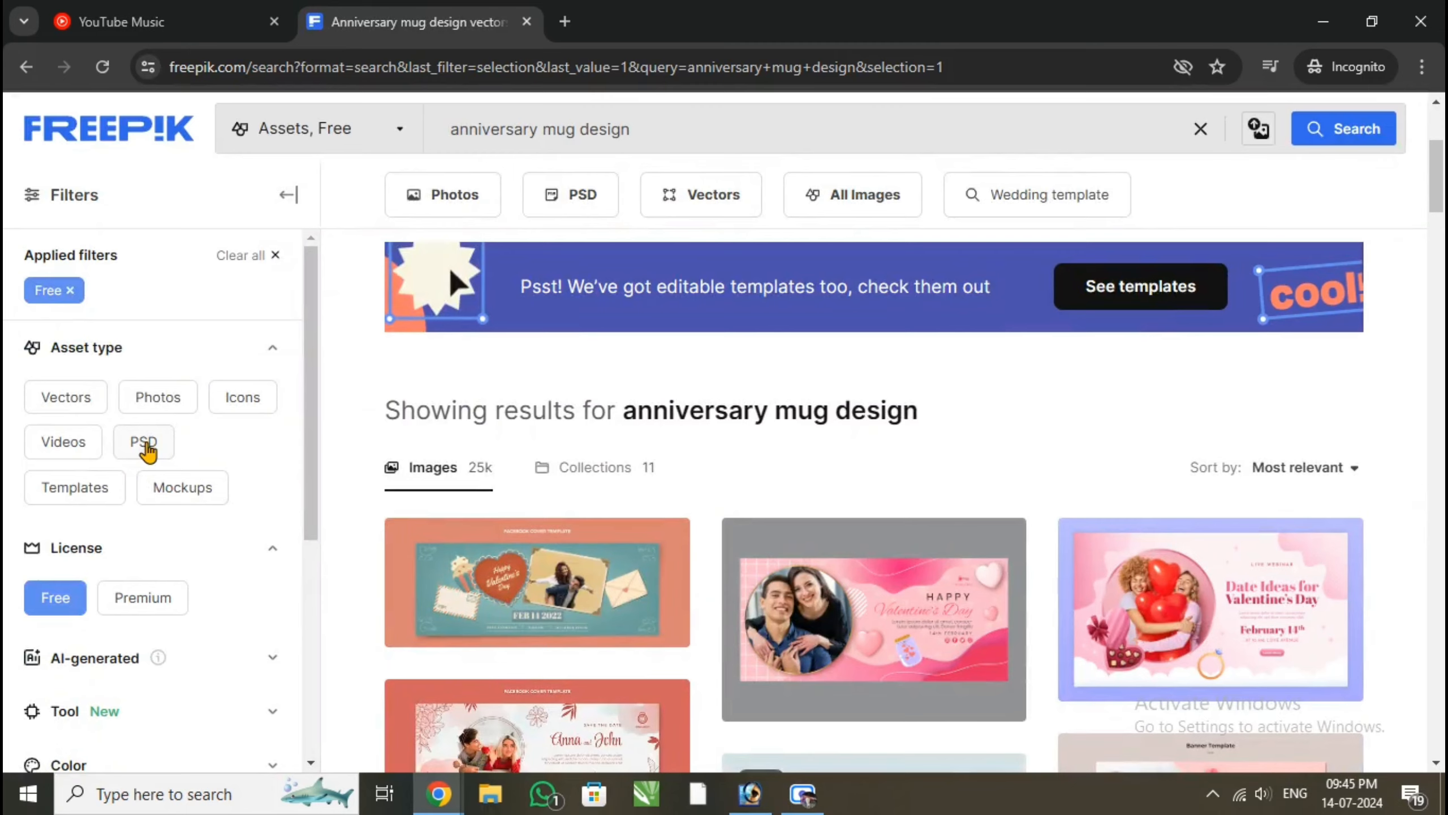
click(144, 443)
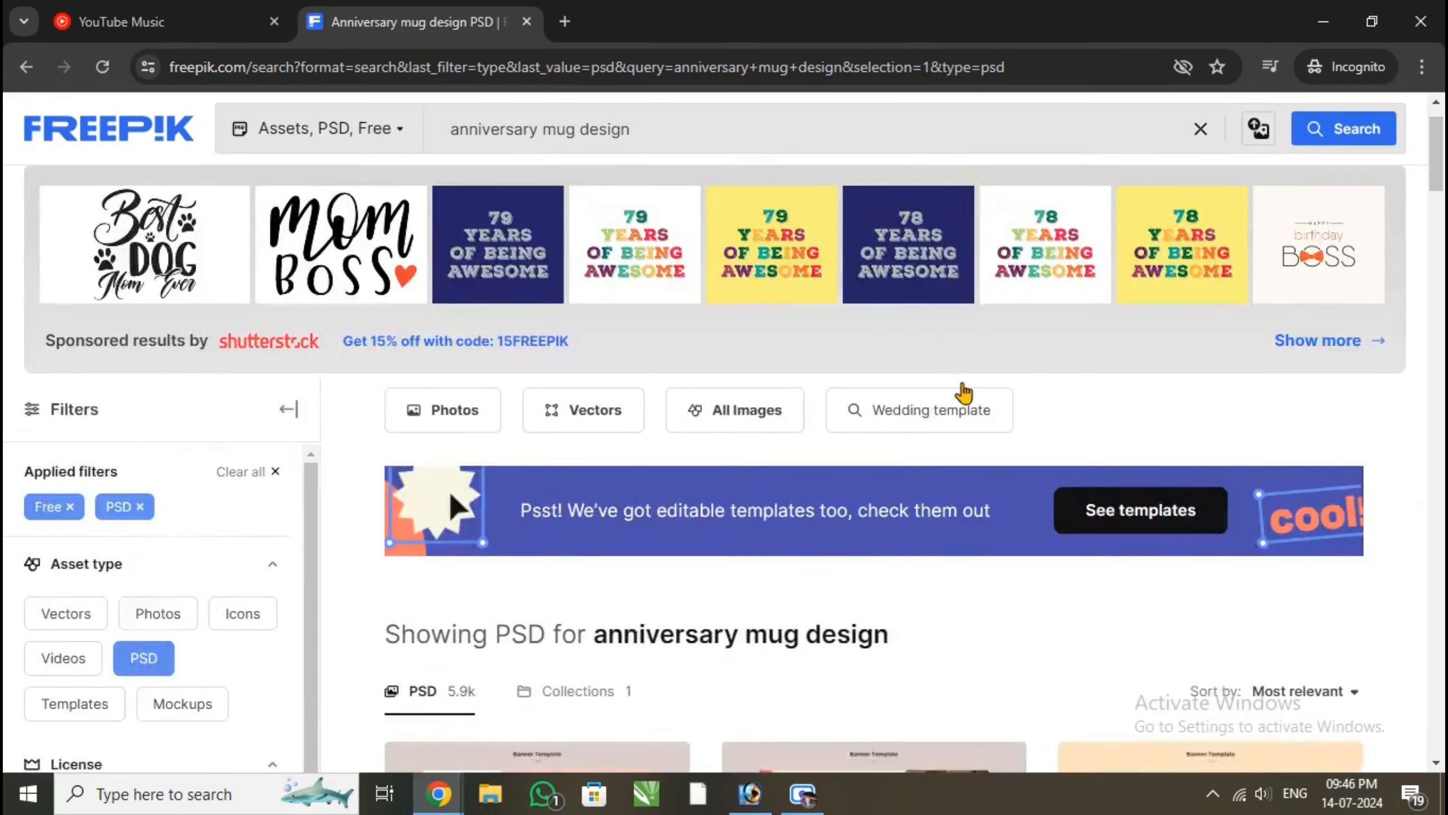
Look through the free PSD results for a couple template suited to an anniversary mug
scroll(963, 392, down, 7)
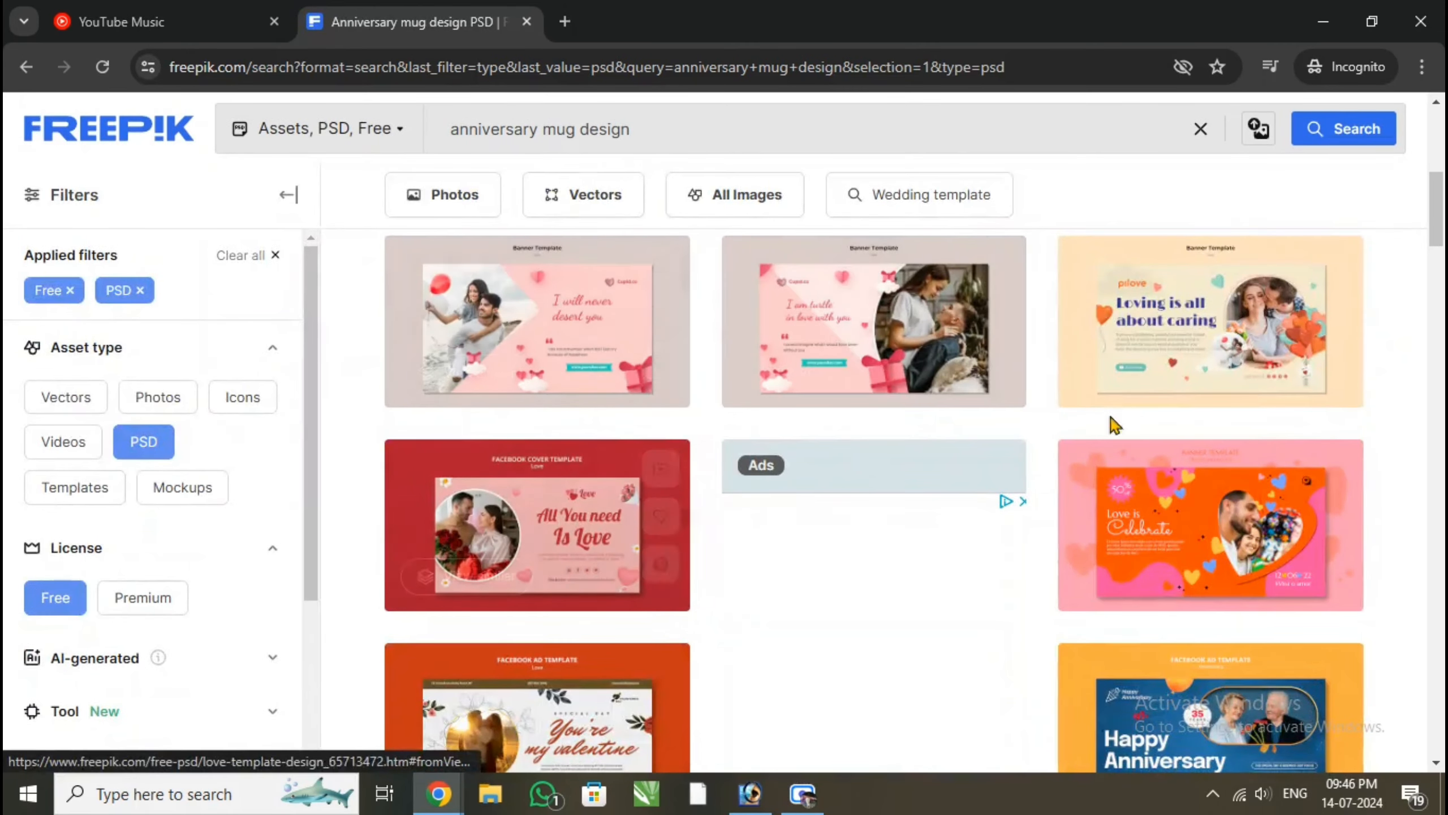
scroll(1141, 411, down, 4)
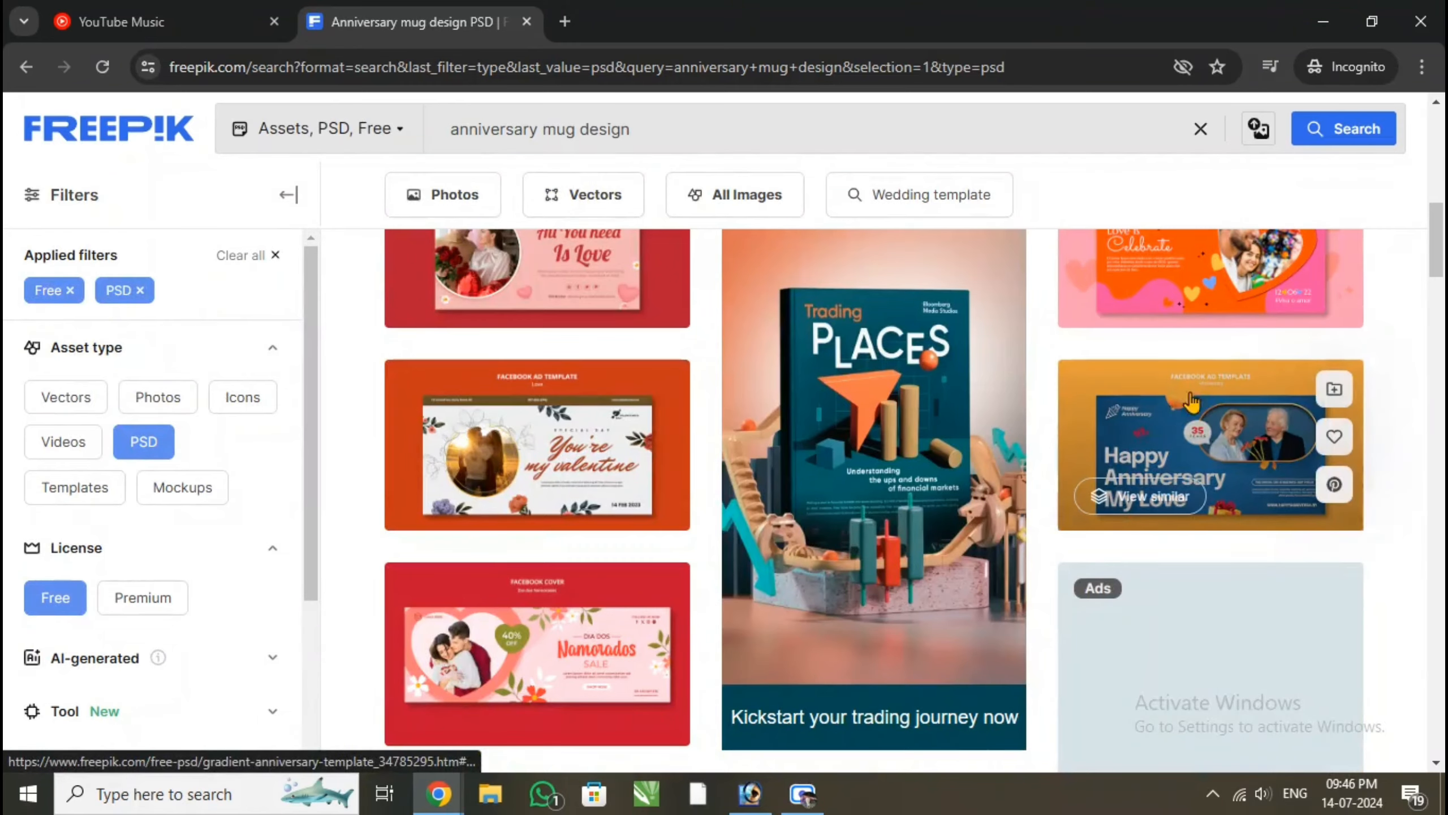
scroll(1147, 446, down, 10)
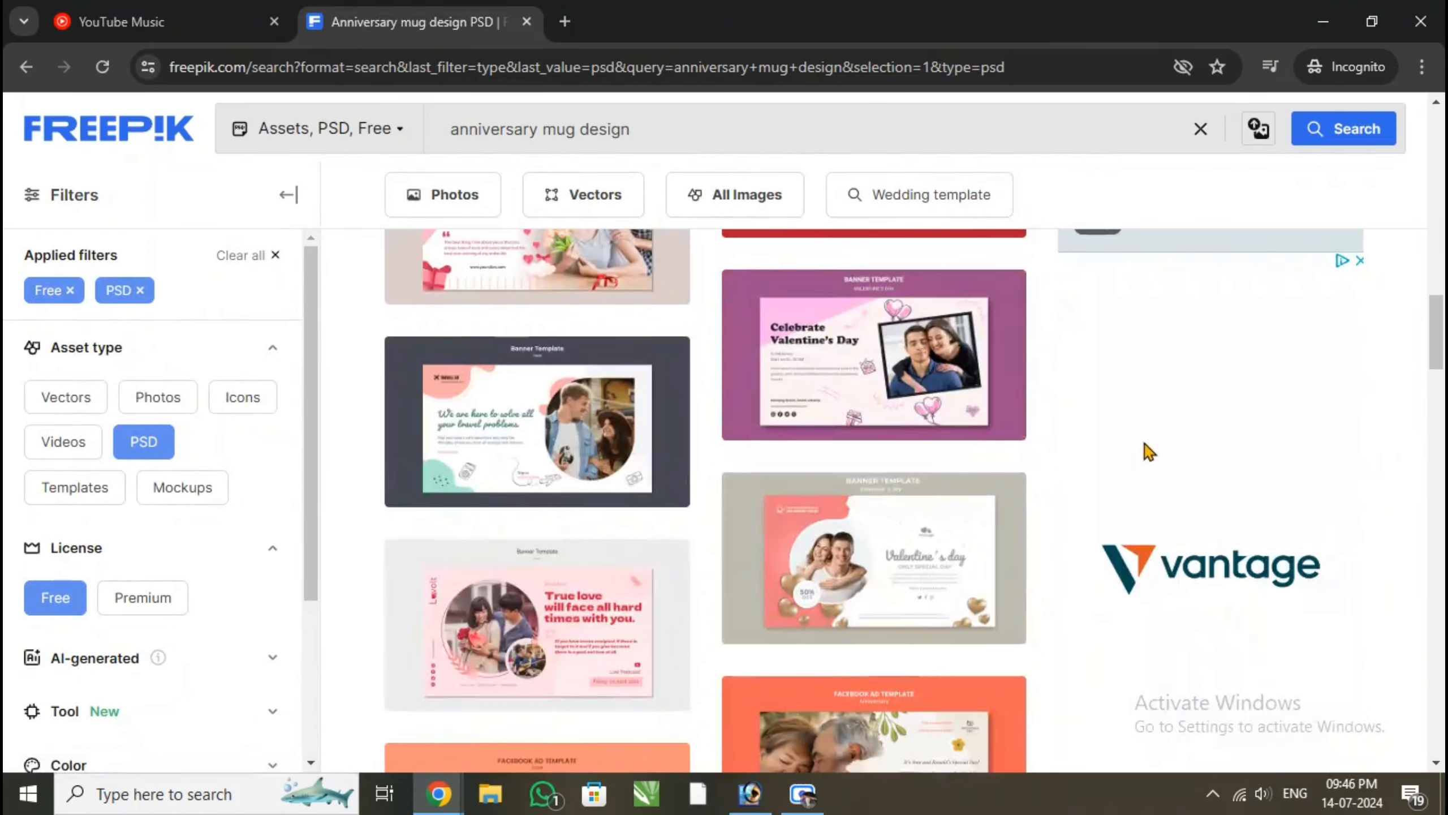
scroll(1074, 491, down, 4)
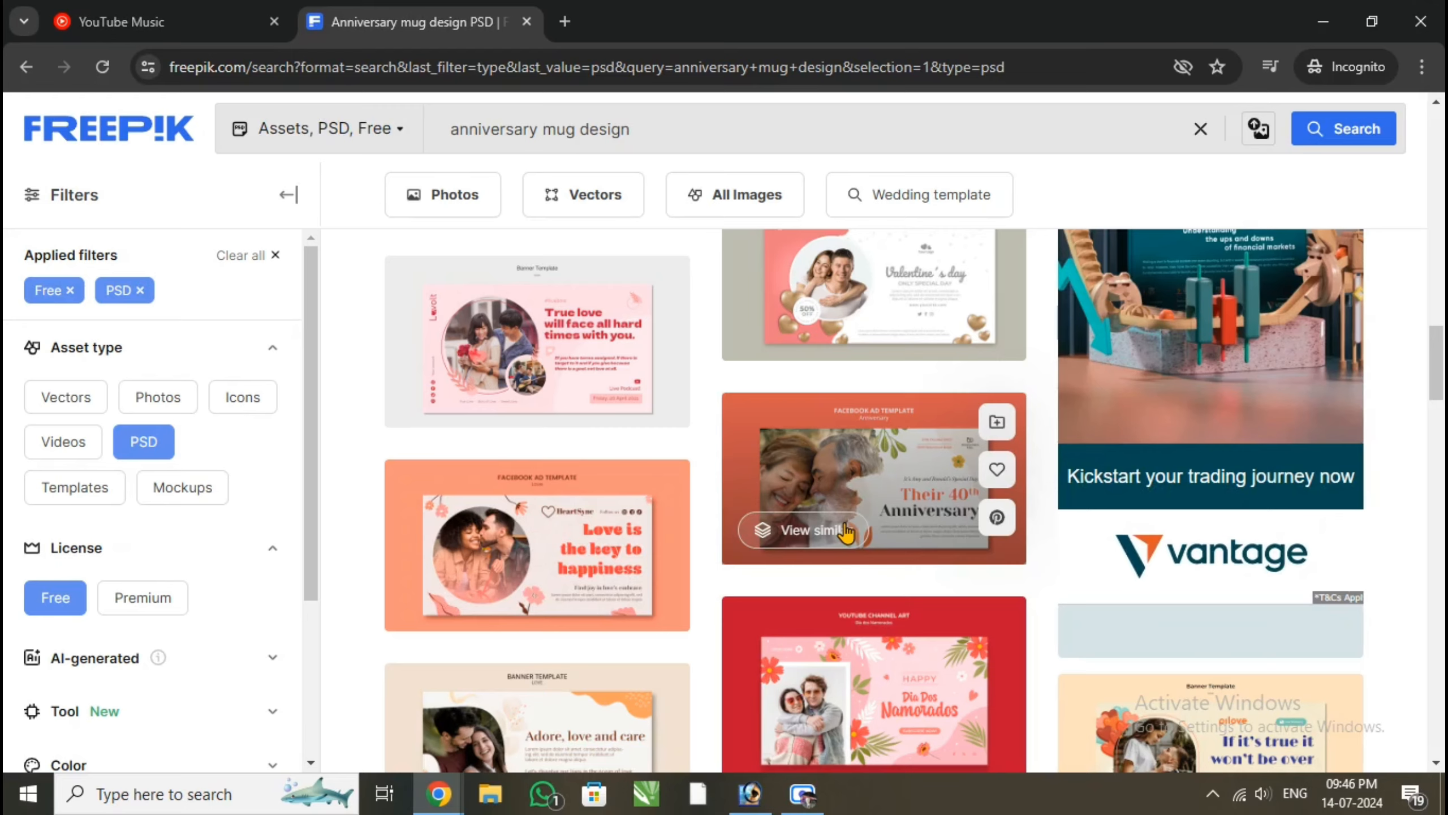
scroll(692, 512, down, 10)
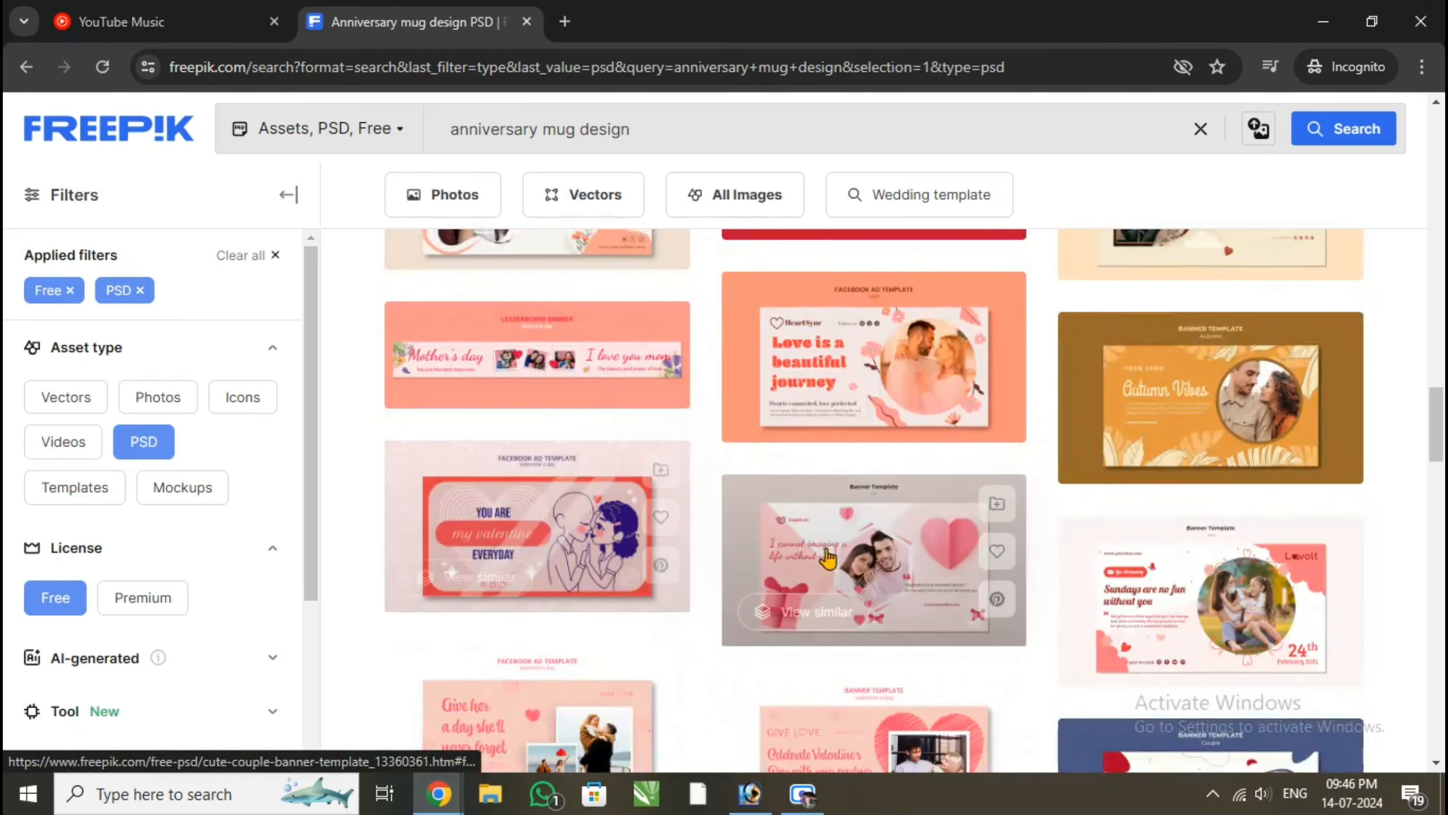
scroll(827, 558, down, 8)
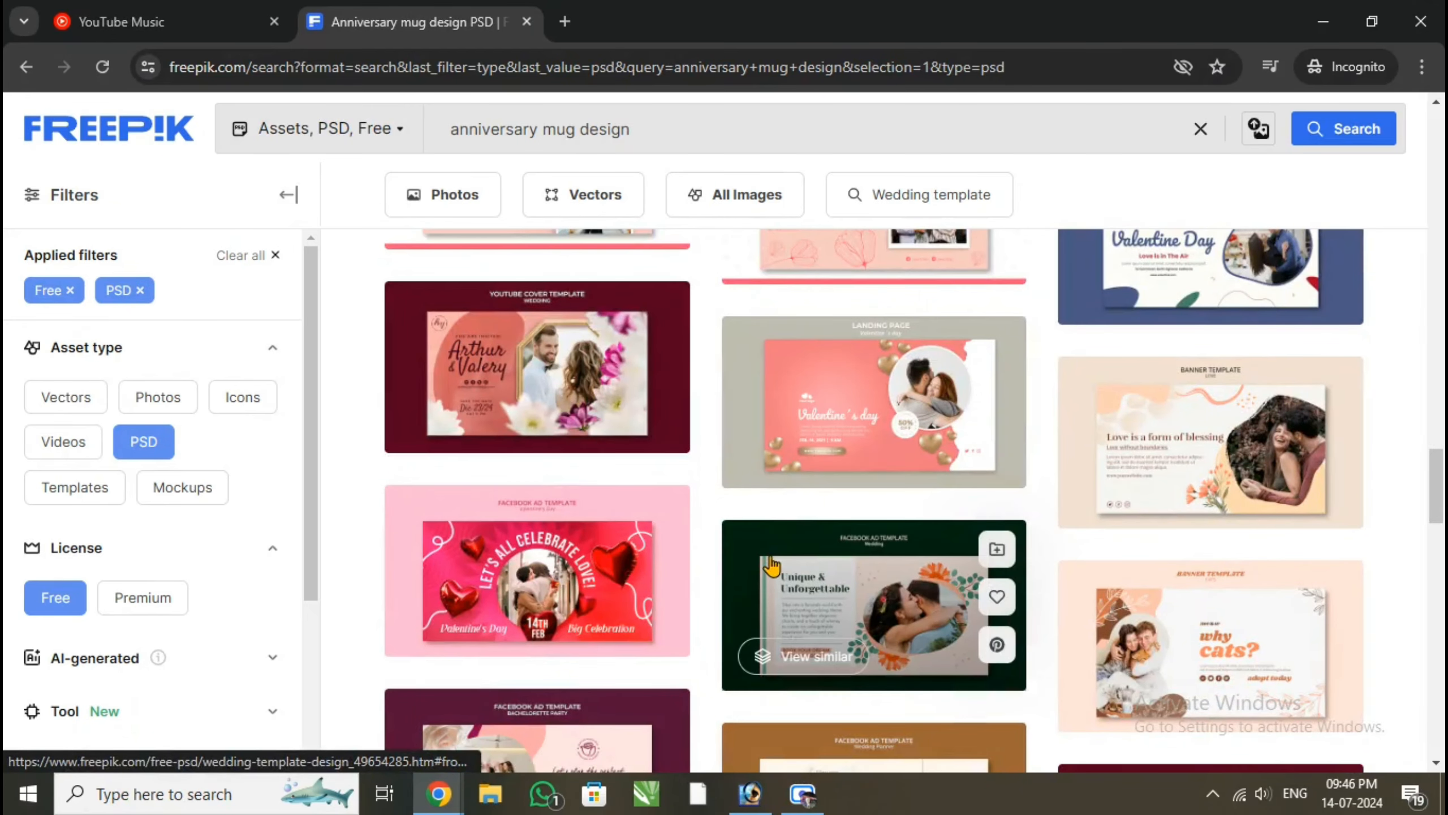
scroll(771, 564, down, 10)
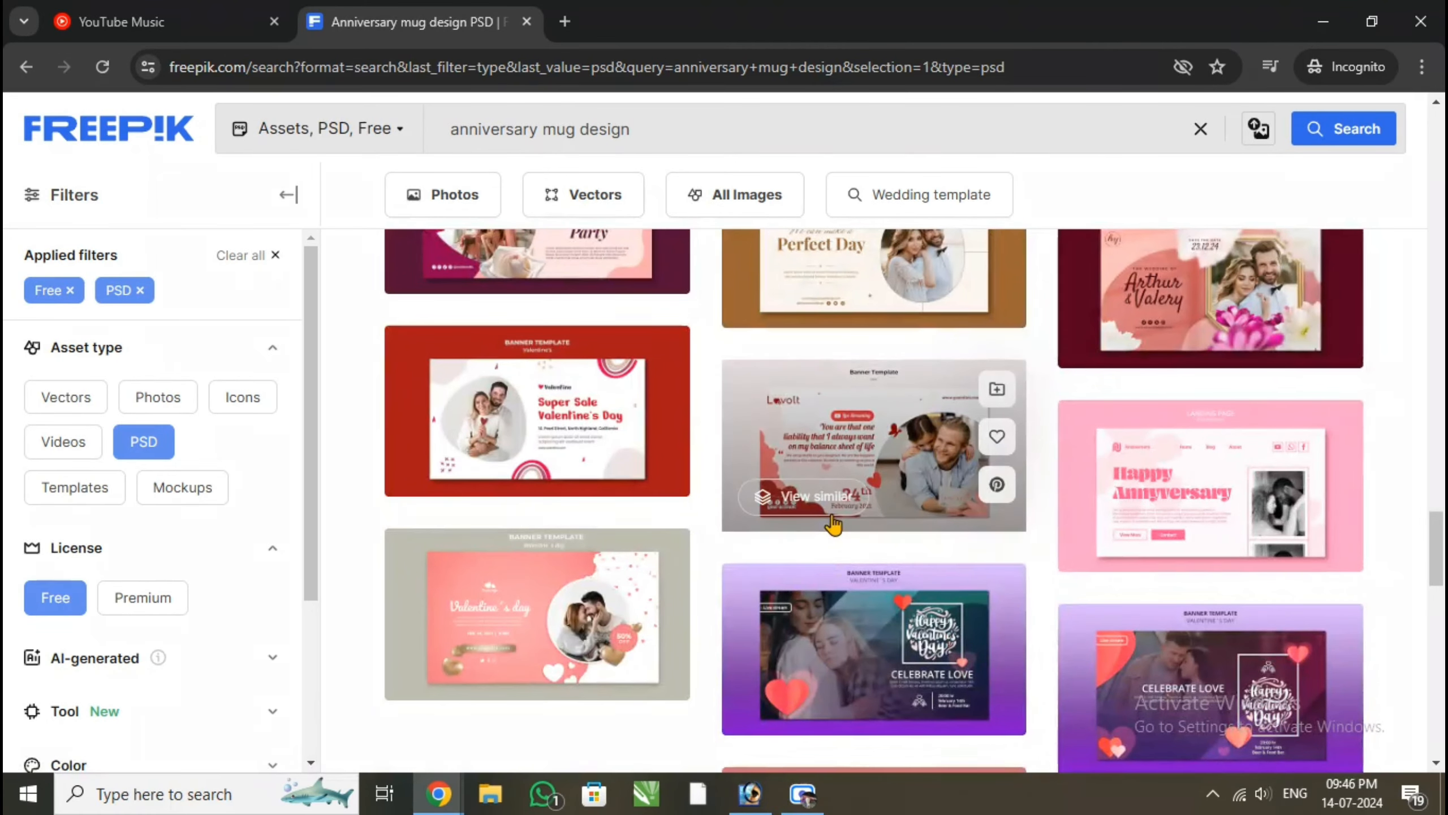
scroll(948, 566, up, 3)
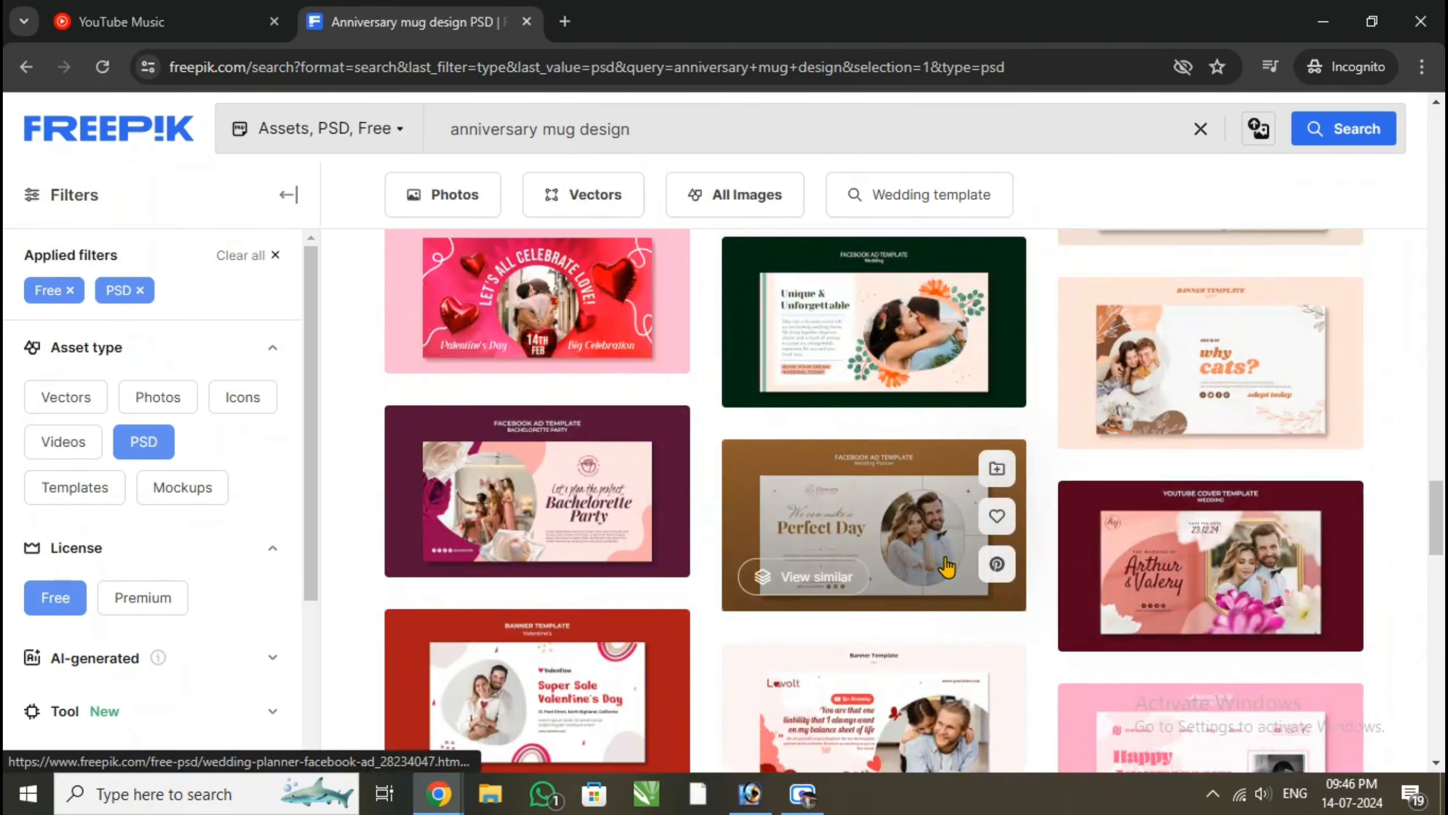
scroll(947, 566, up, 3)
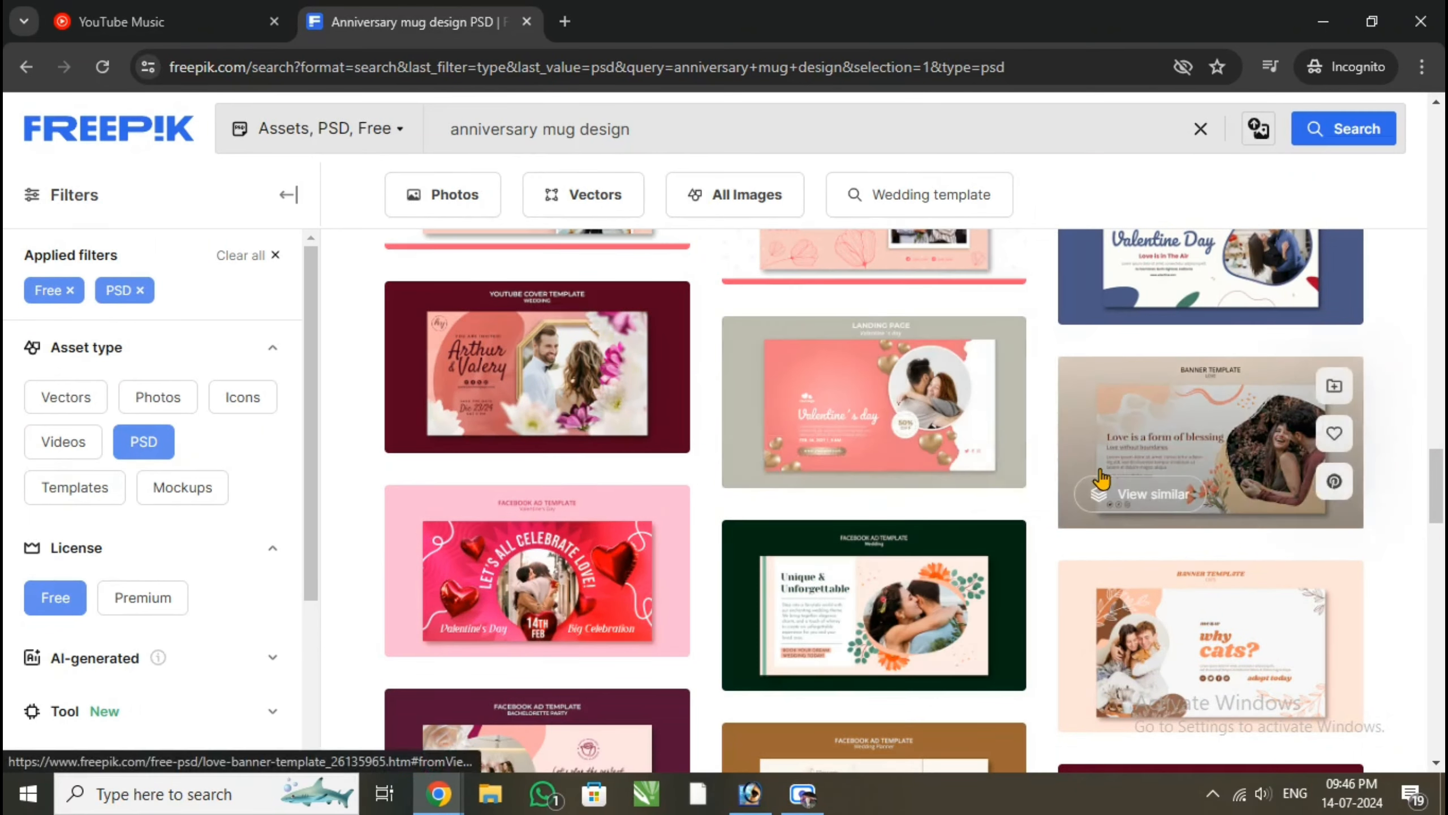
scroll(1092, 478, up, 3)
scroll(895, 482, up, 8)
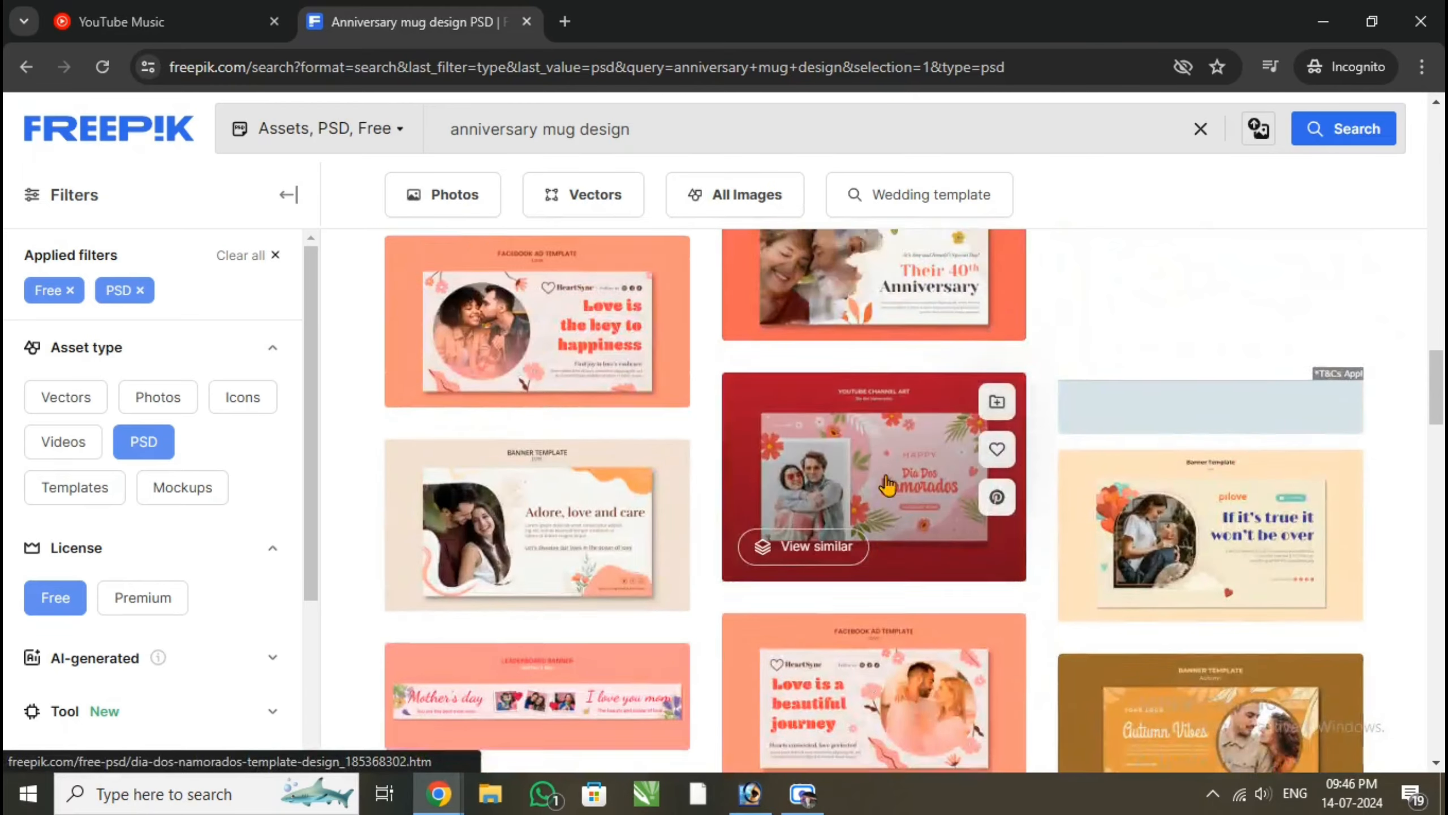
scroll(888, 484, down, 3)
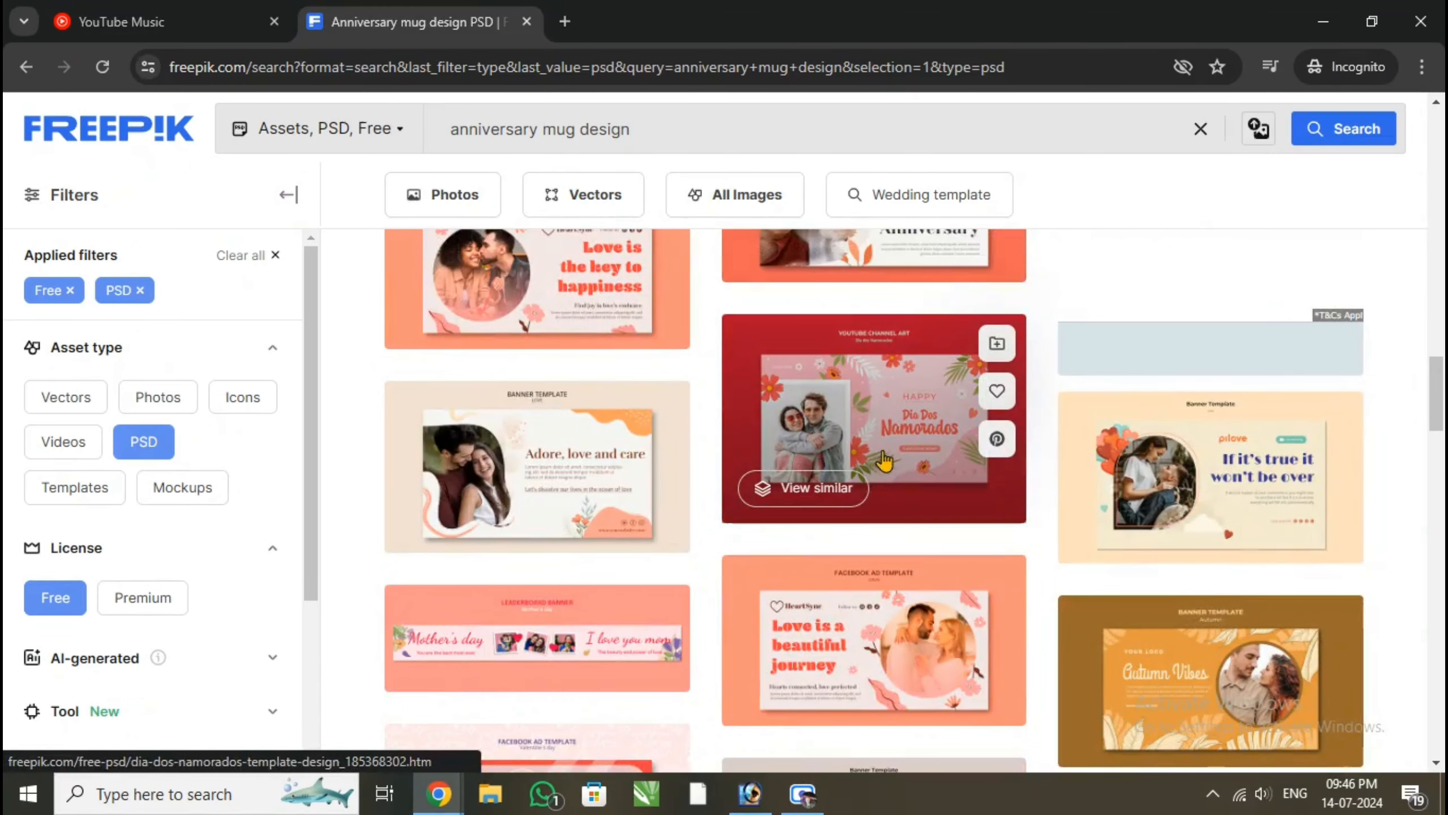
scroll(860, 565, up, 3)
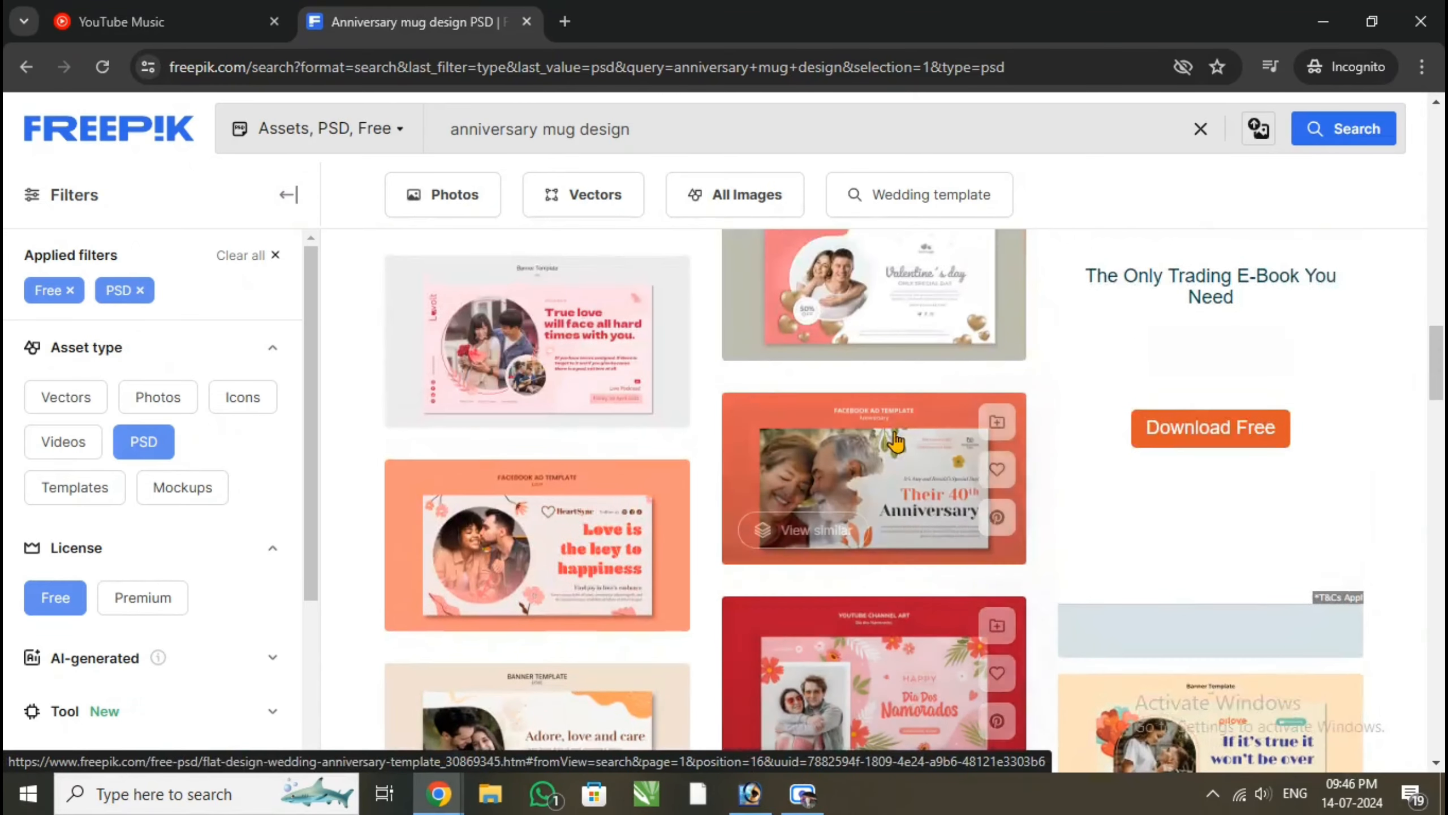
scroll(860, 565, up, 6)
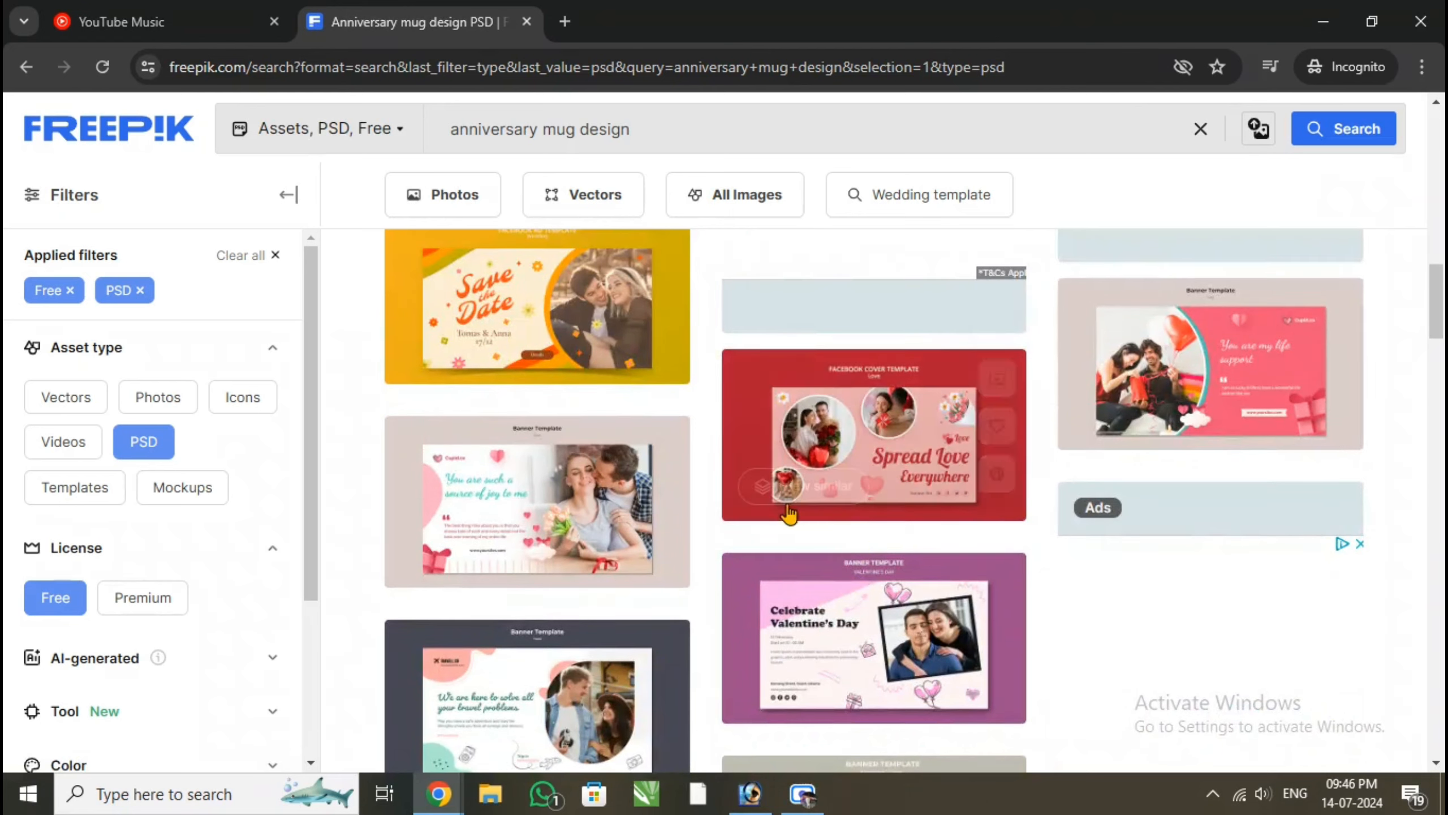
Open the red "Spread Love Everywhere" Facebook cover template and look through its series and similar designs
click(863, 439)
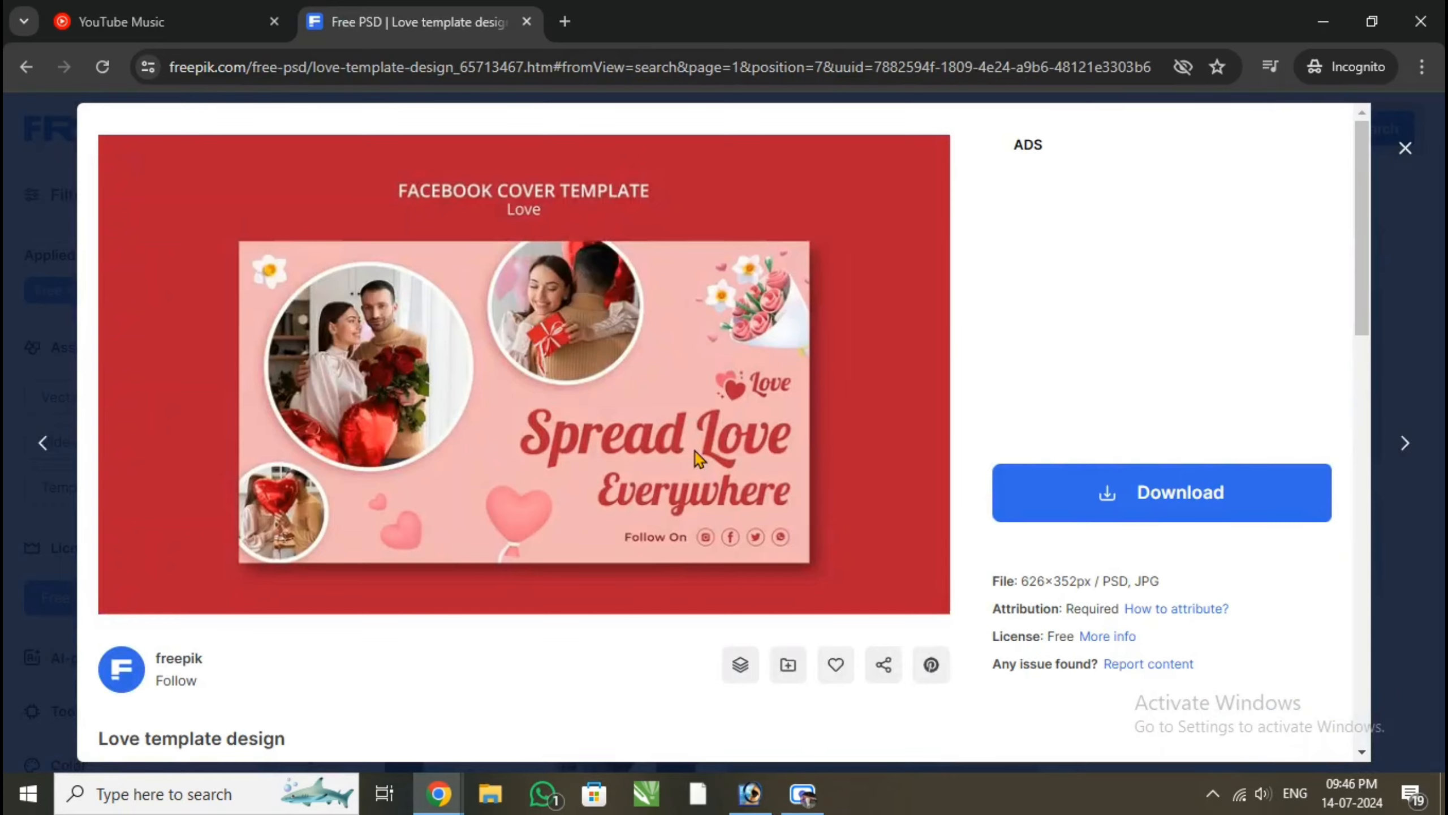
scroll(694, 451, down, 12)
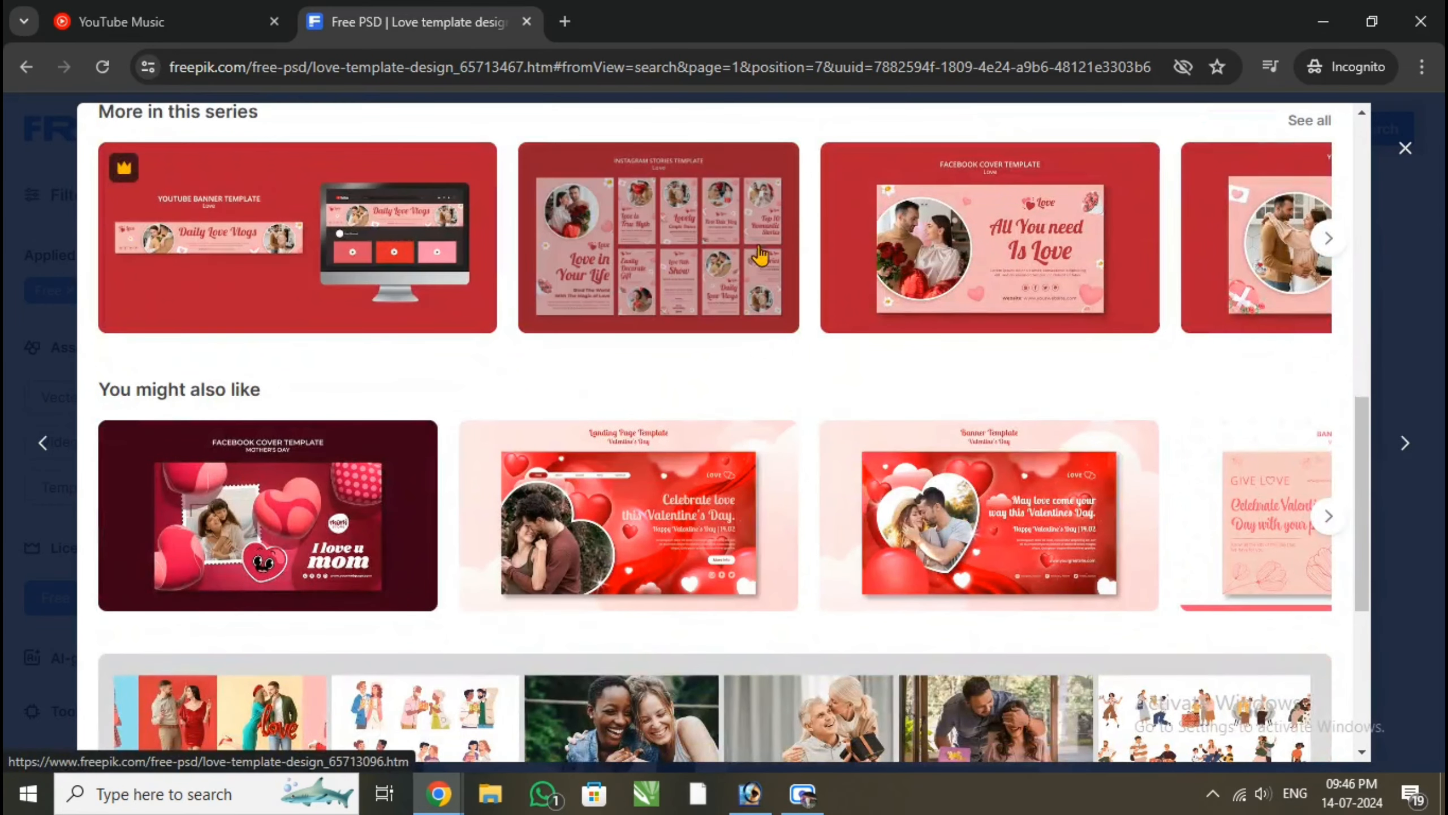
click(1330, 240)
click(1327, 240)
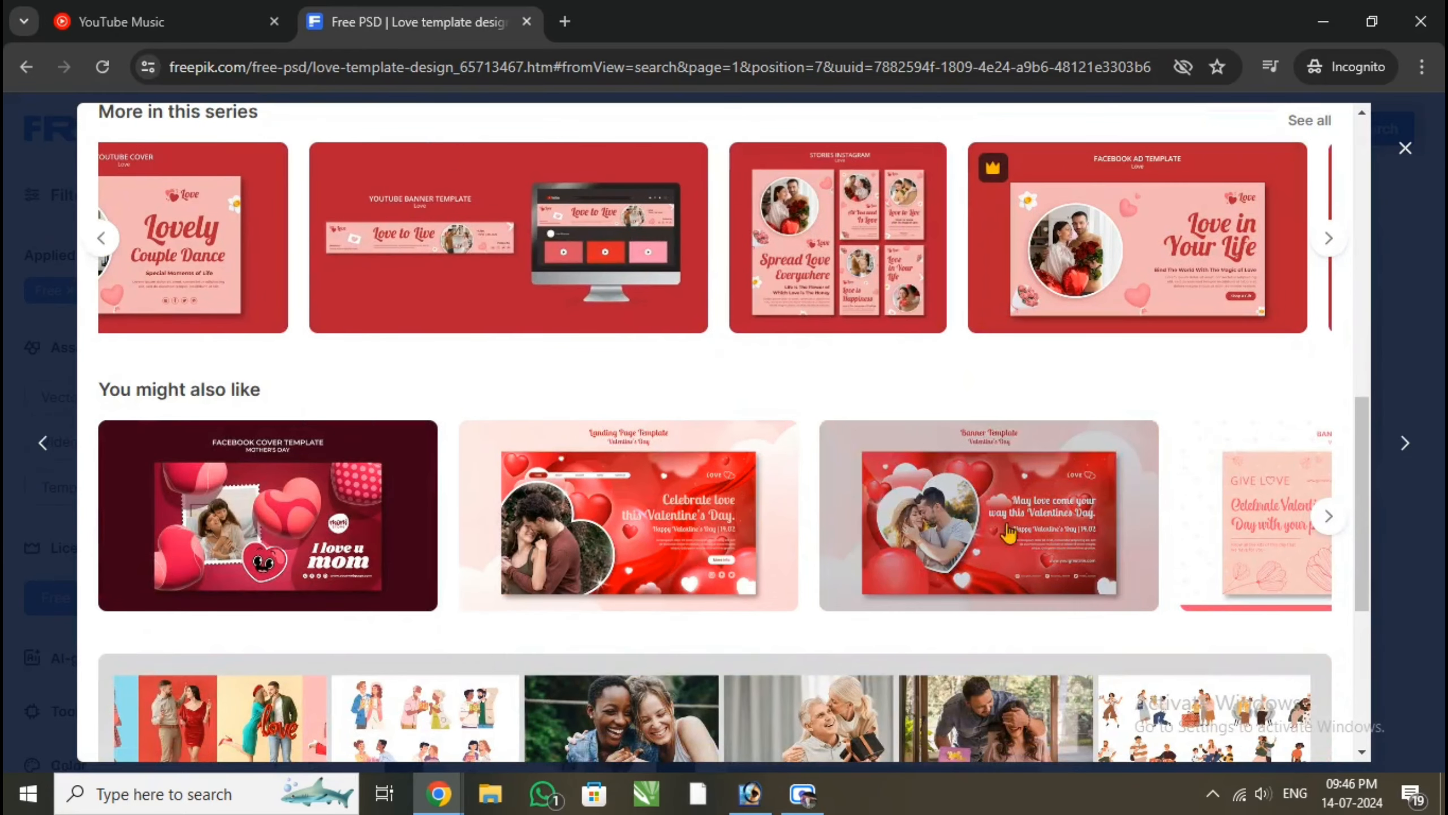
click(1325, 520)
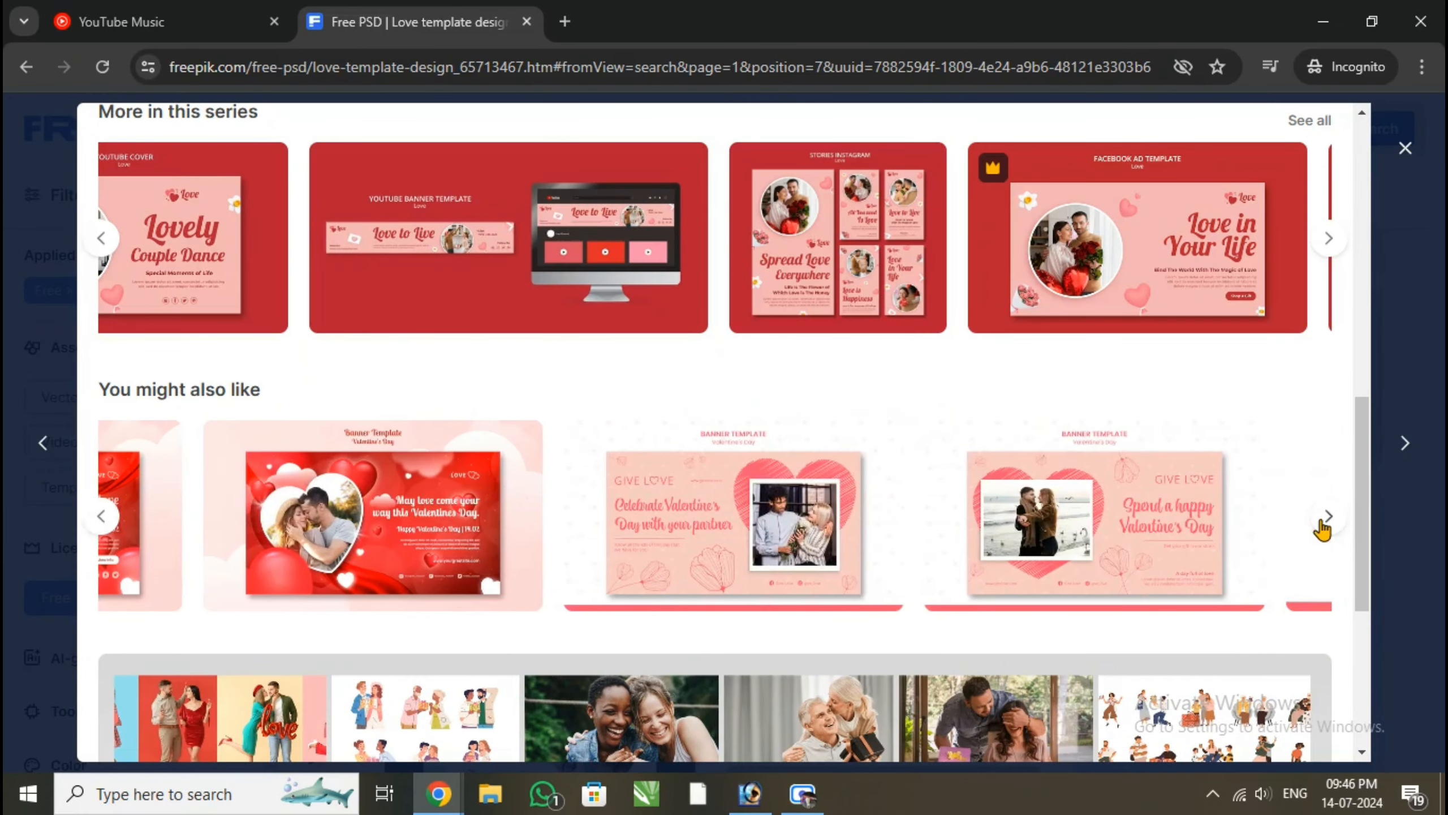
scroll(1083, 490, up, 8)
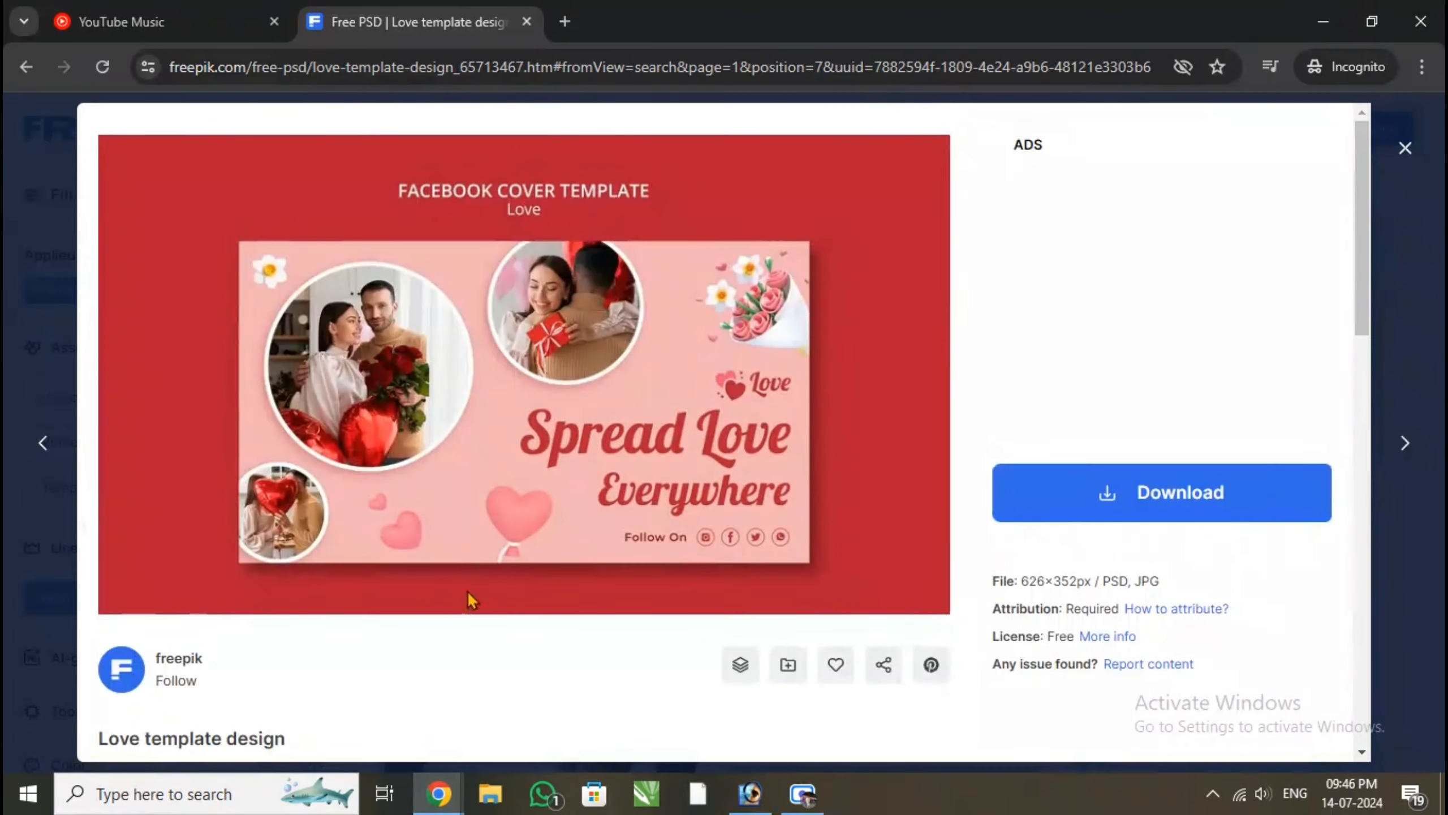
Download the free PSD version of the template to the Desktop as "Anniversary mug"
click(1179, 510)
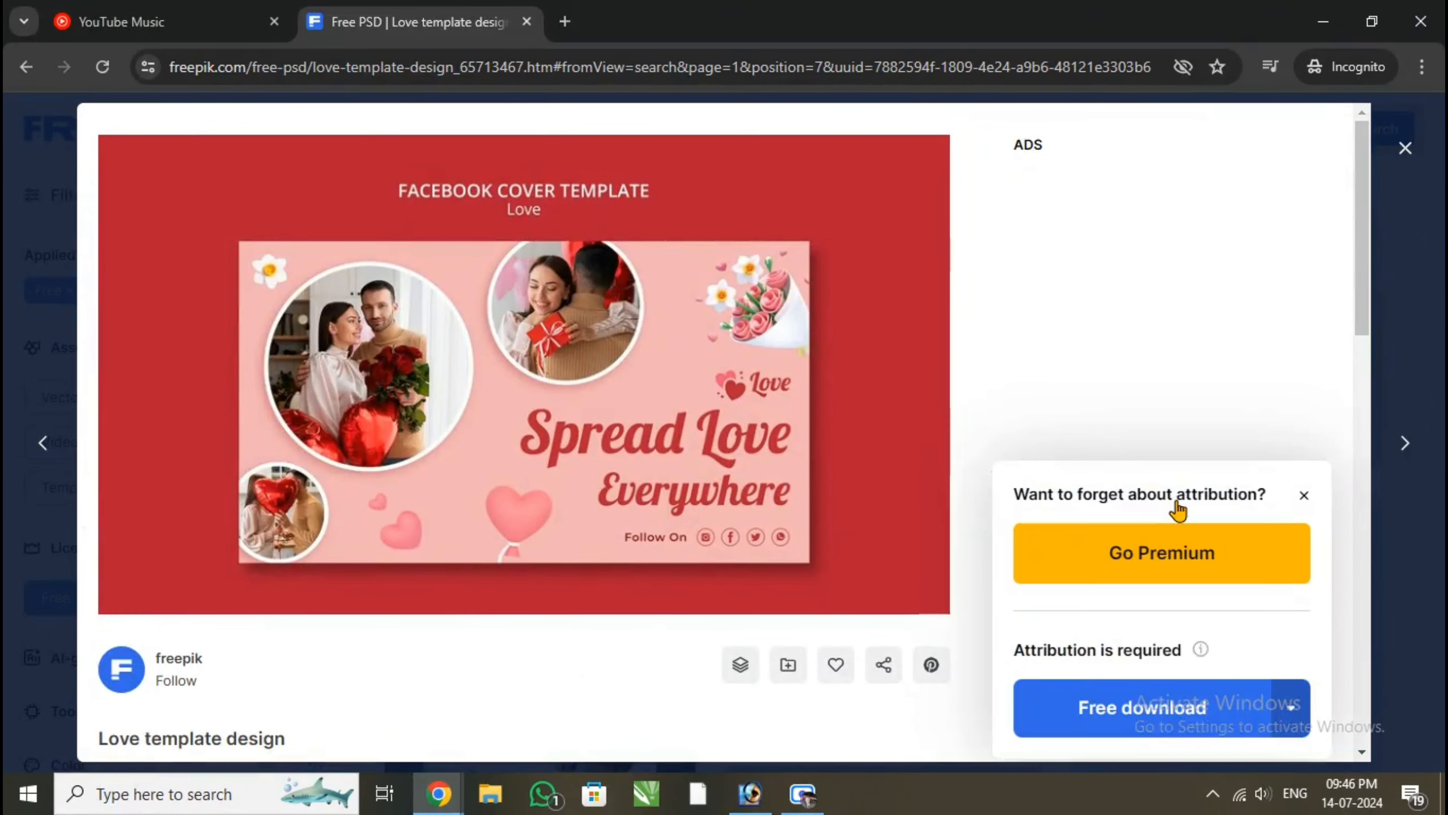
click(1290, 707)
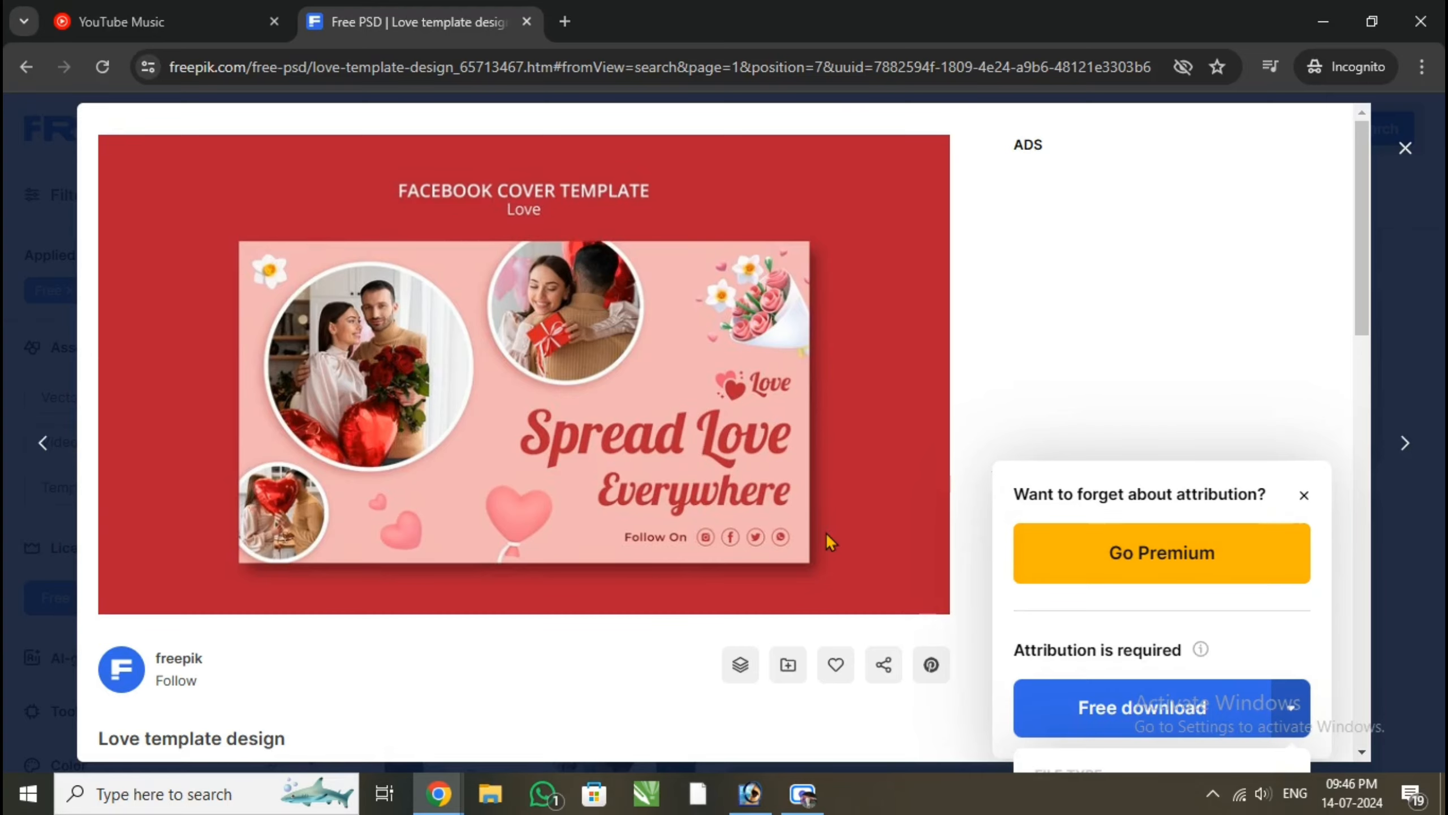
scroll(824, 530, down, 5)
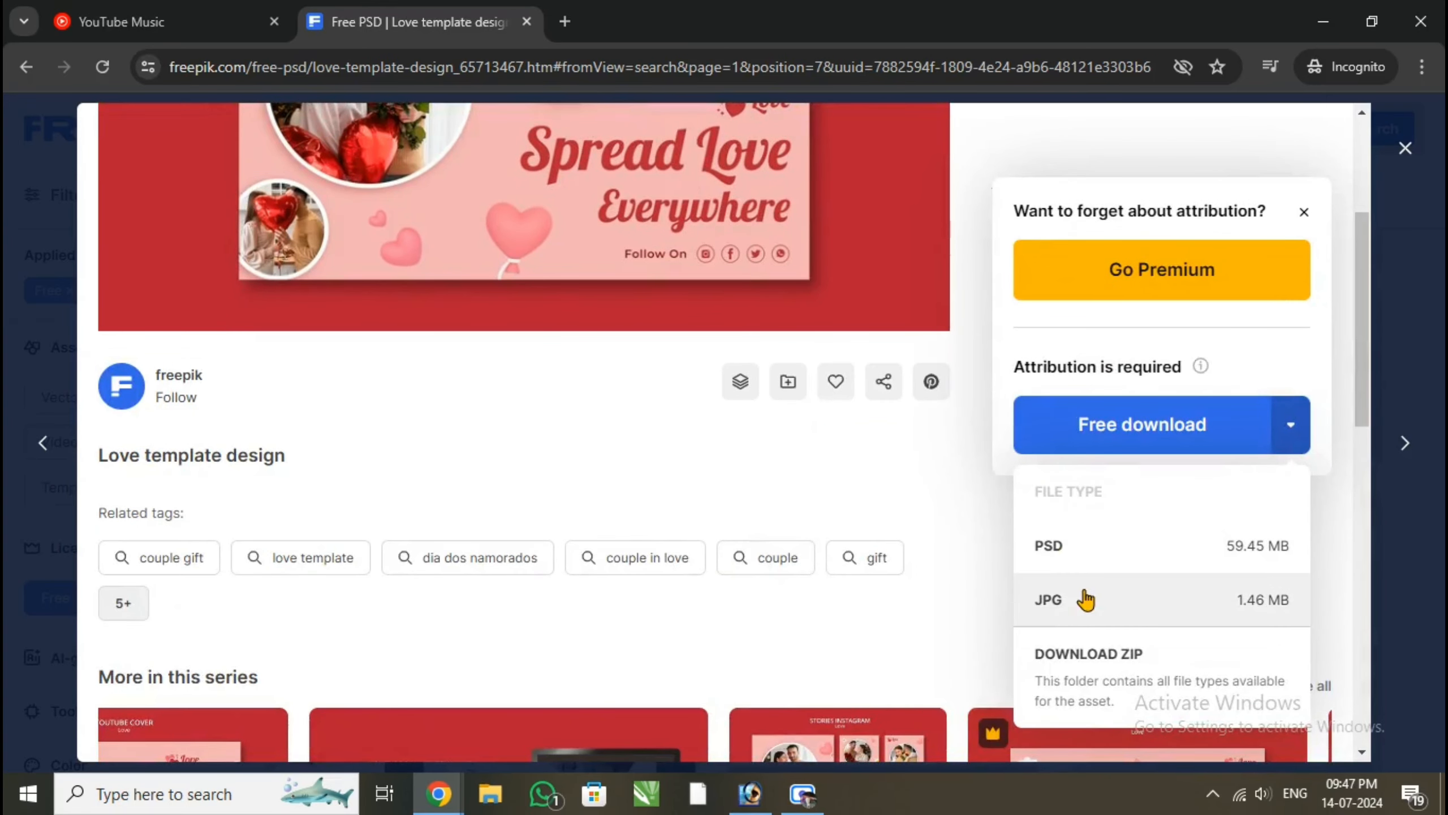
click(1069, 548)
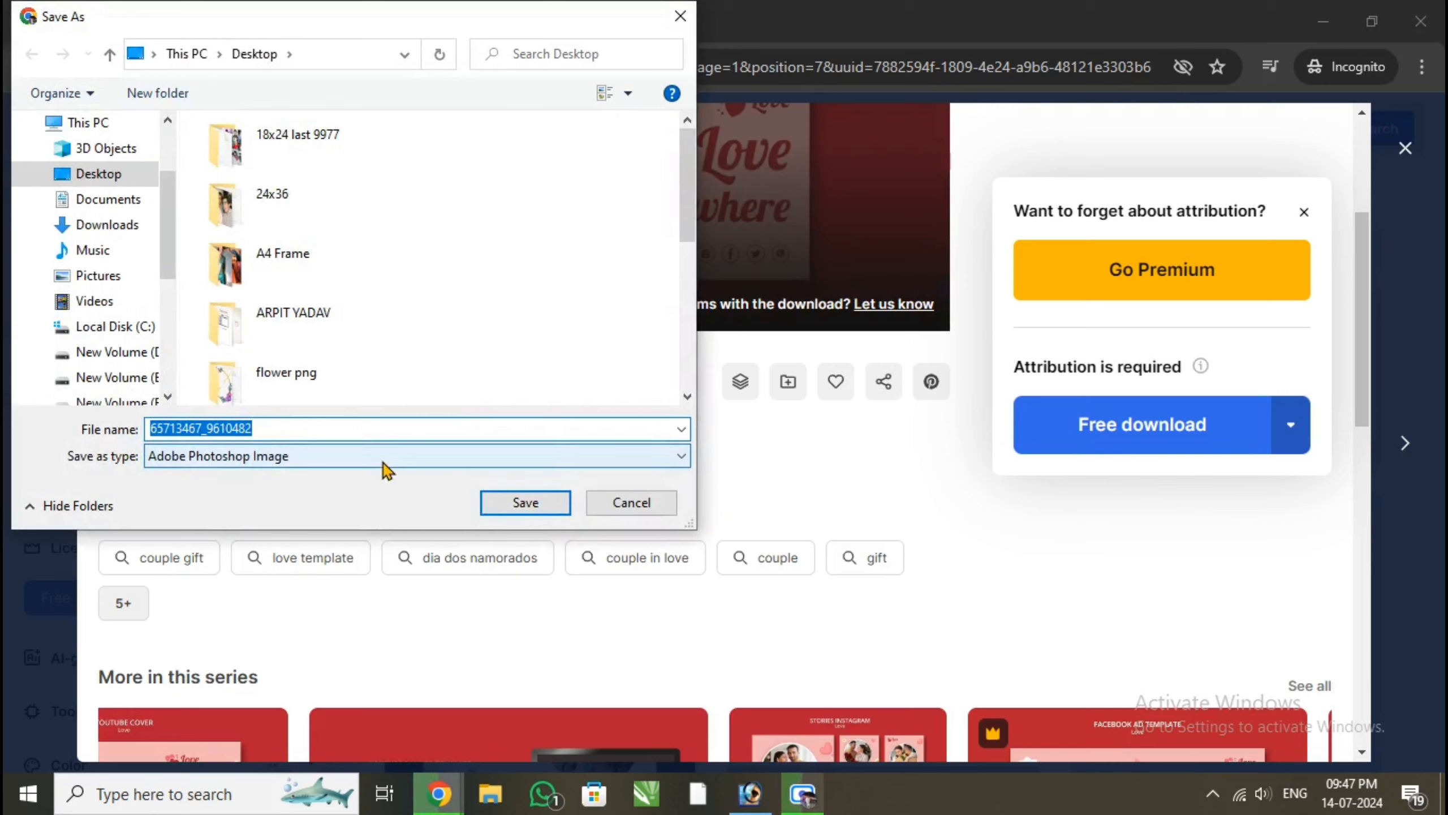
text(Anniversary mug)
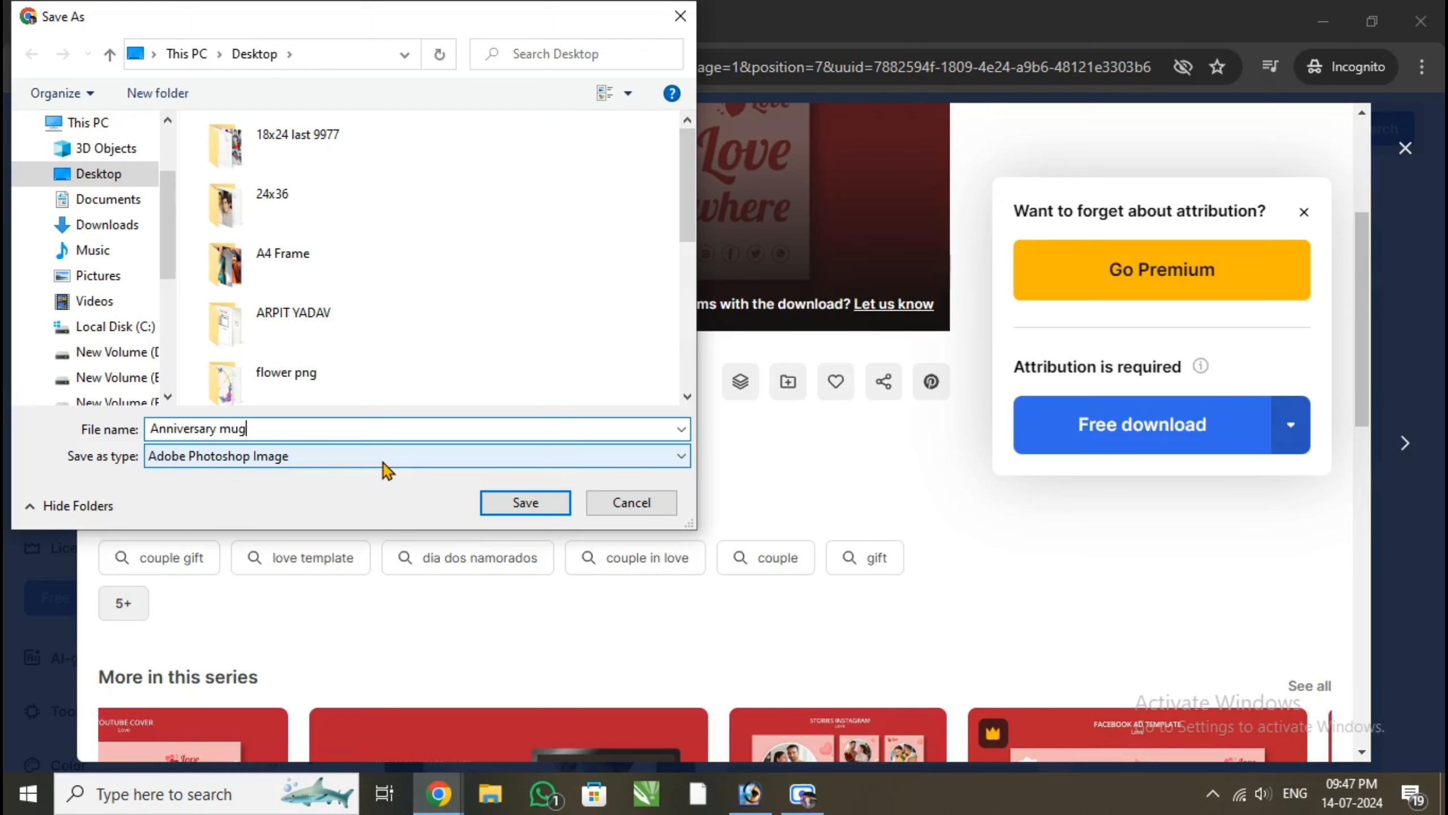
key(Return)
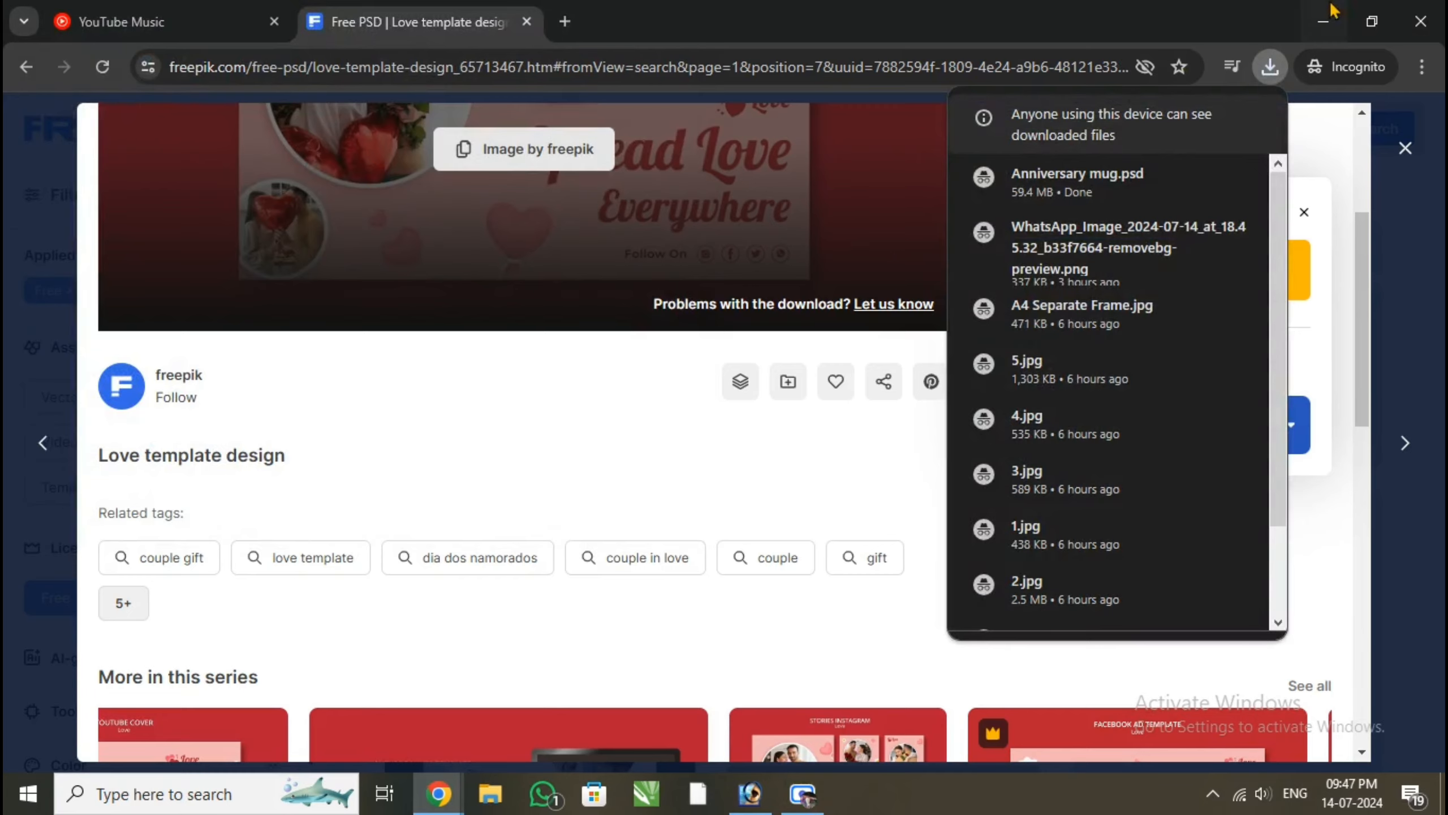
Minimise Chrome and Photoshop to show the desktop holding the downloaded template
click(1321, 18)
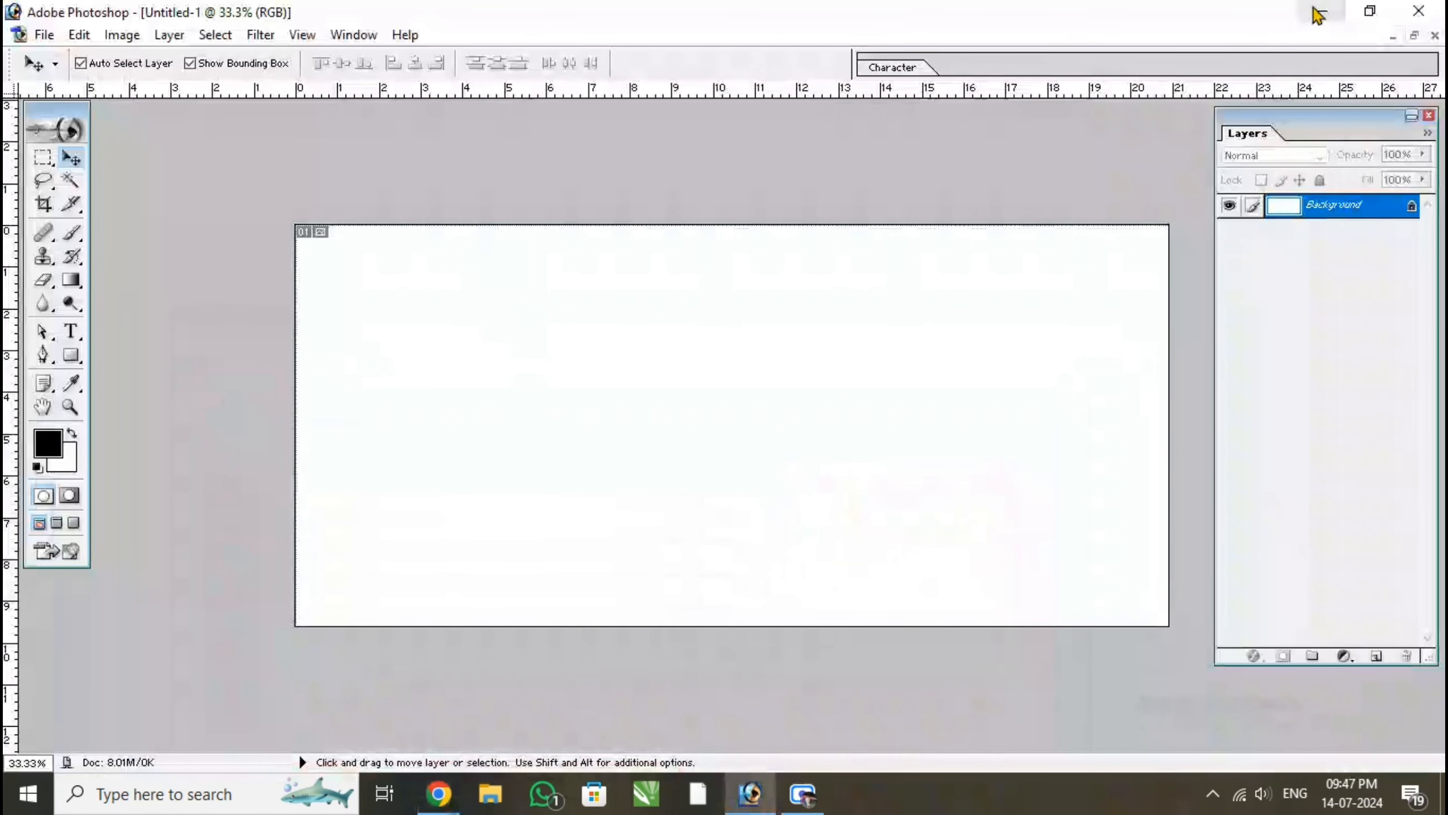
click(1319, 12)
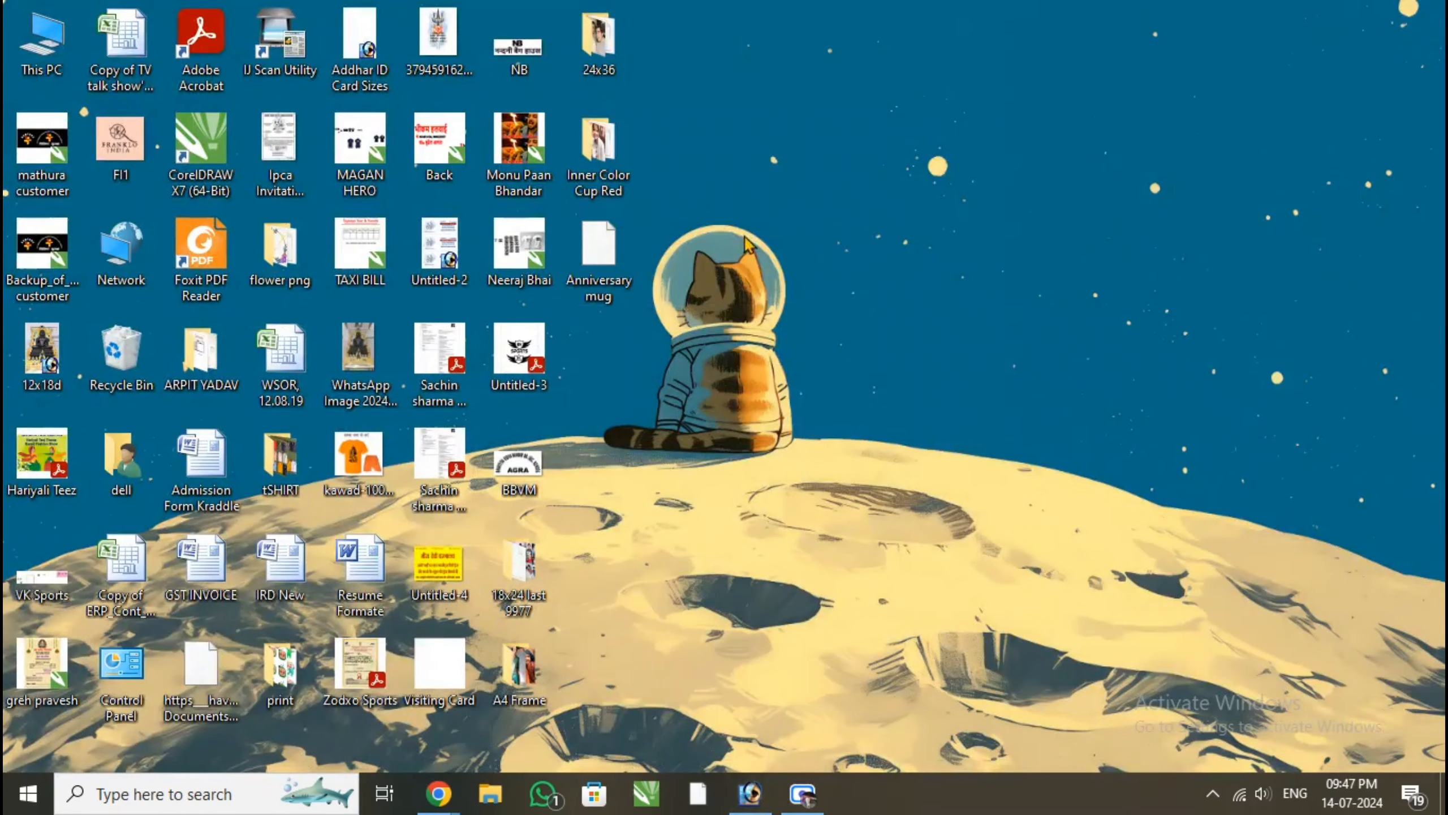
right_click(722, 225)
click(815, 289)
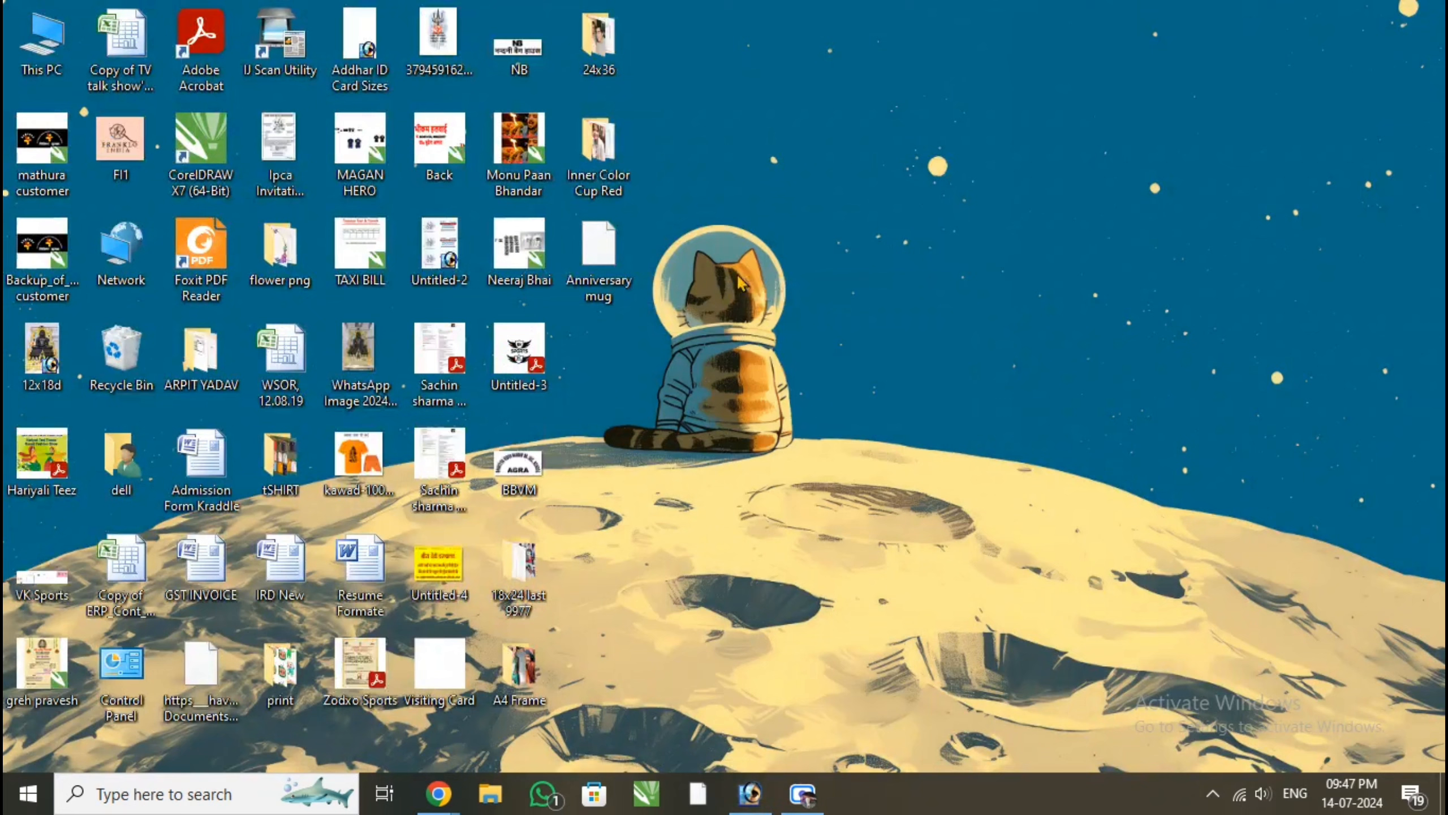
right_click(739, 218)
click(798, 287)
right_click(758, 243)
click(795, 293)
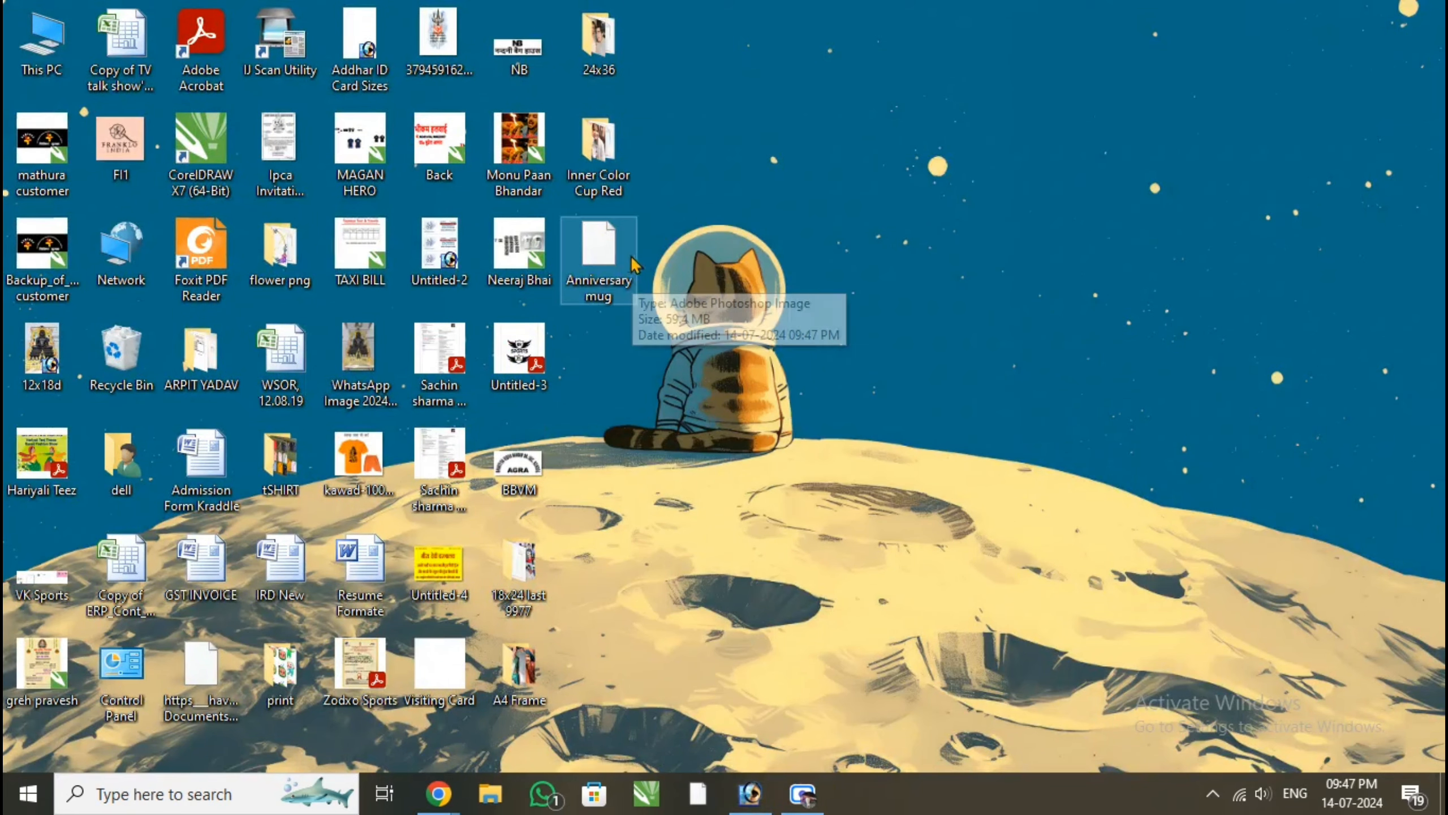
Open the Anniversary mug file from the desktop in Photoshop, accepting that unknown layer data is discarded
double_click(605, 257)
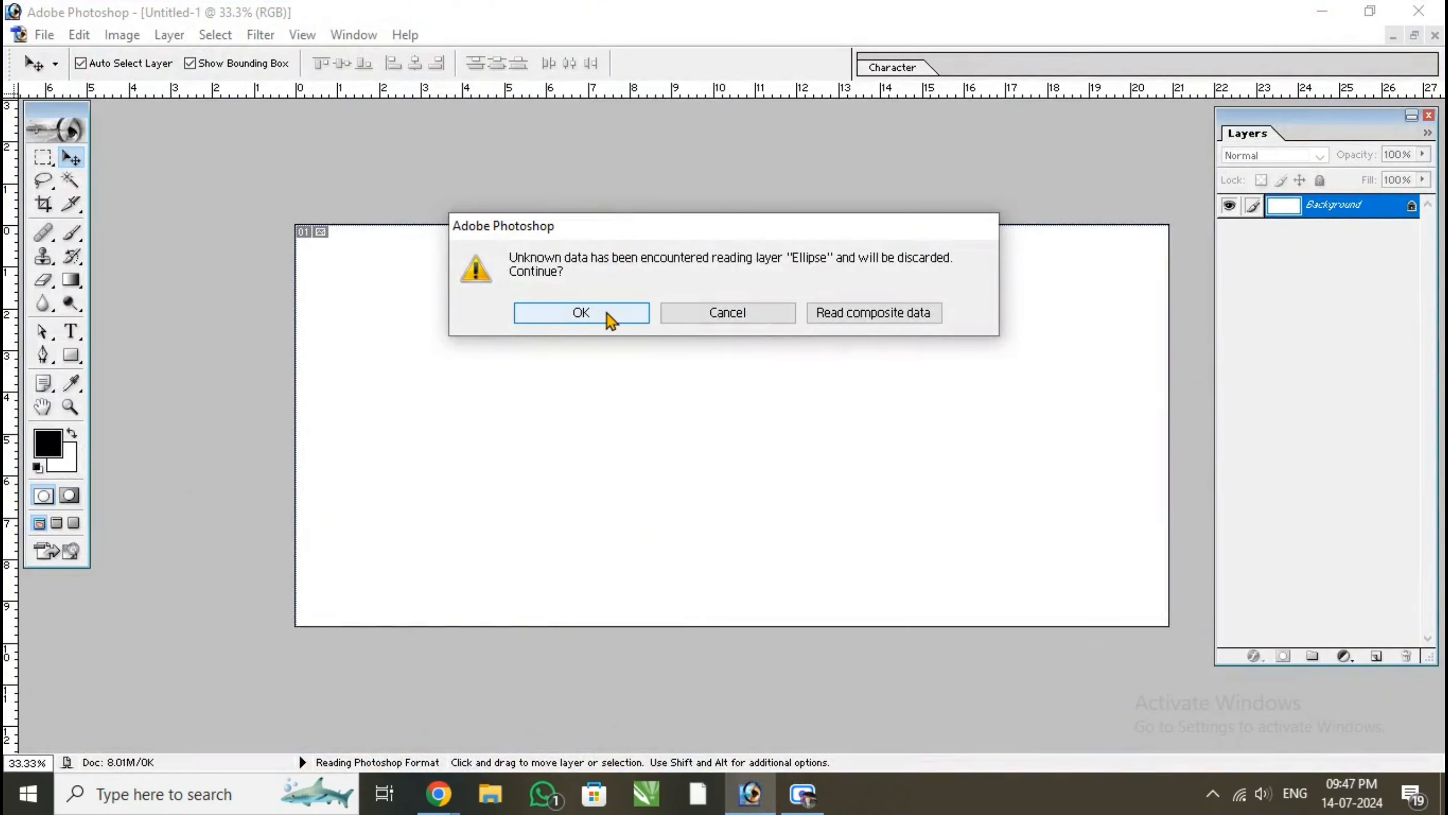
click(606, 313)
click(605, 314)
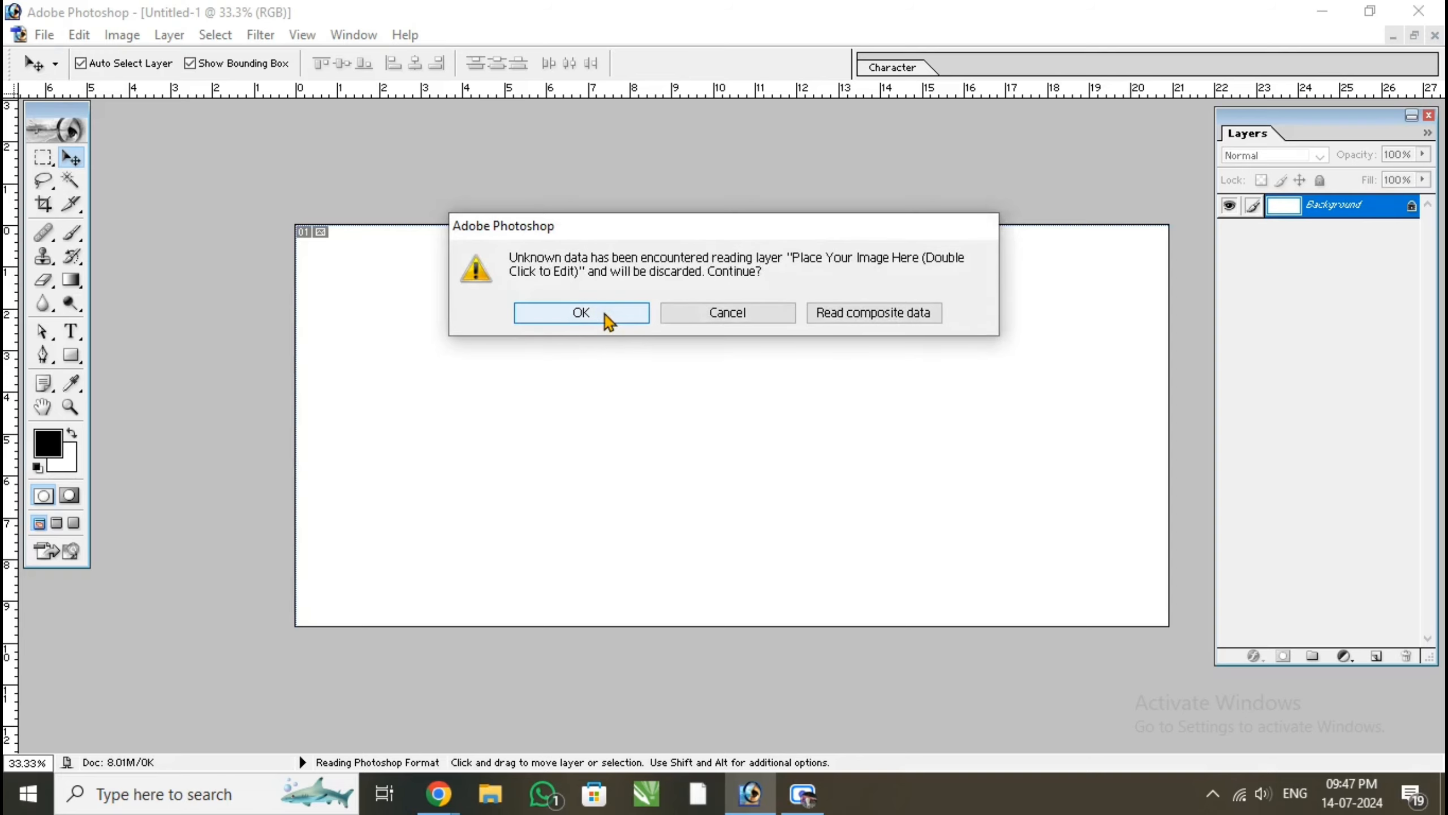
click(604, 314)
click(603, 314)
click(602, 314)
click(602, 315)
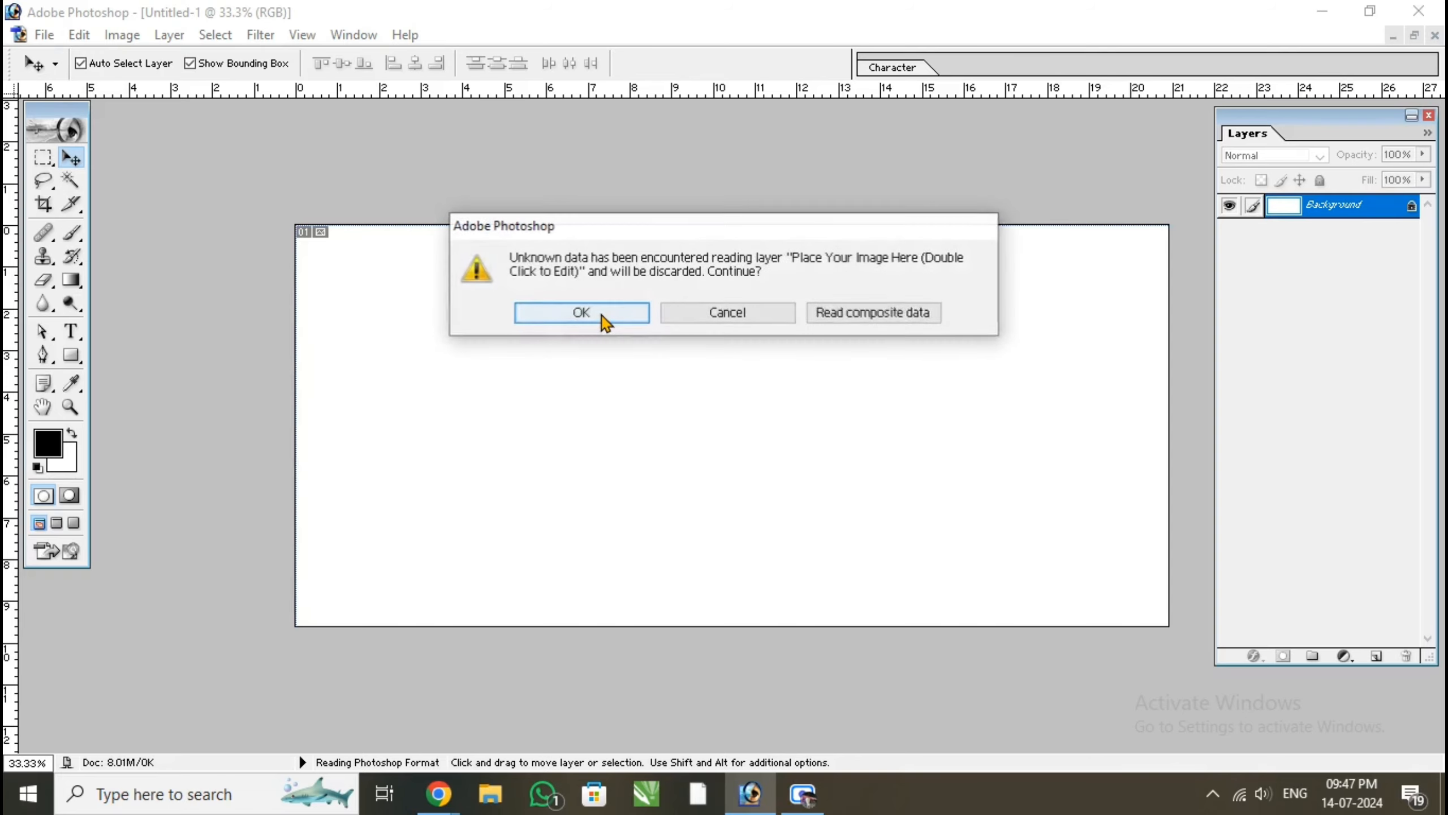
click(602, 315)
click(602, 315)
click(602, 315)
click(602, 315)
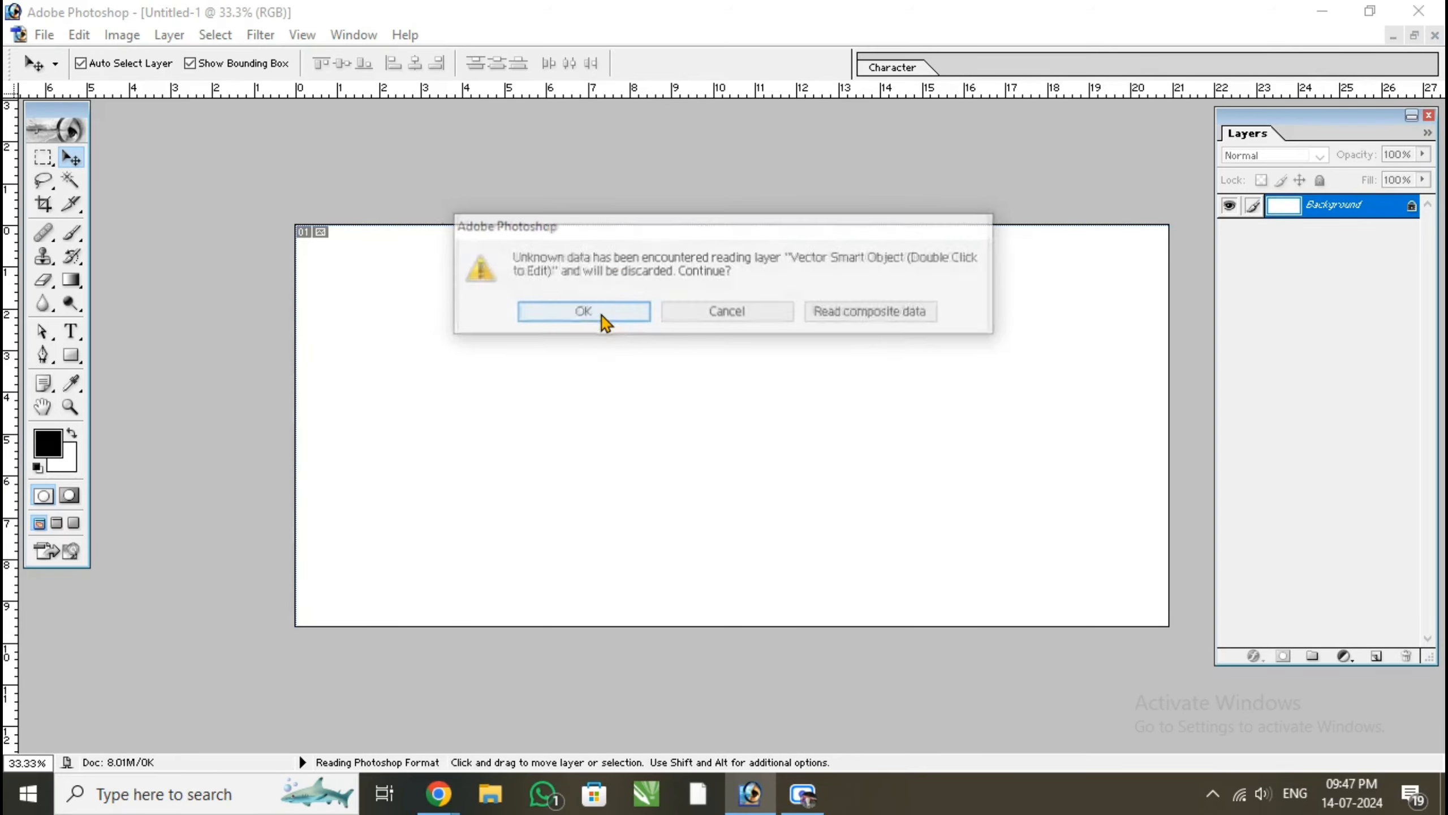
click(602, 315)
click(602, 315)
click(602, 315)
click(602, 315)
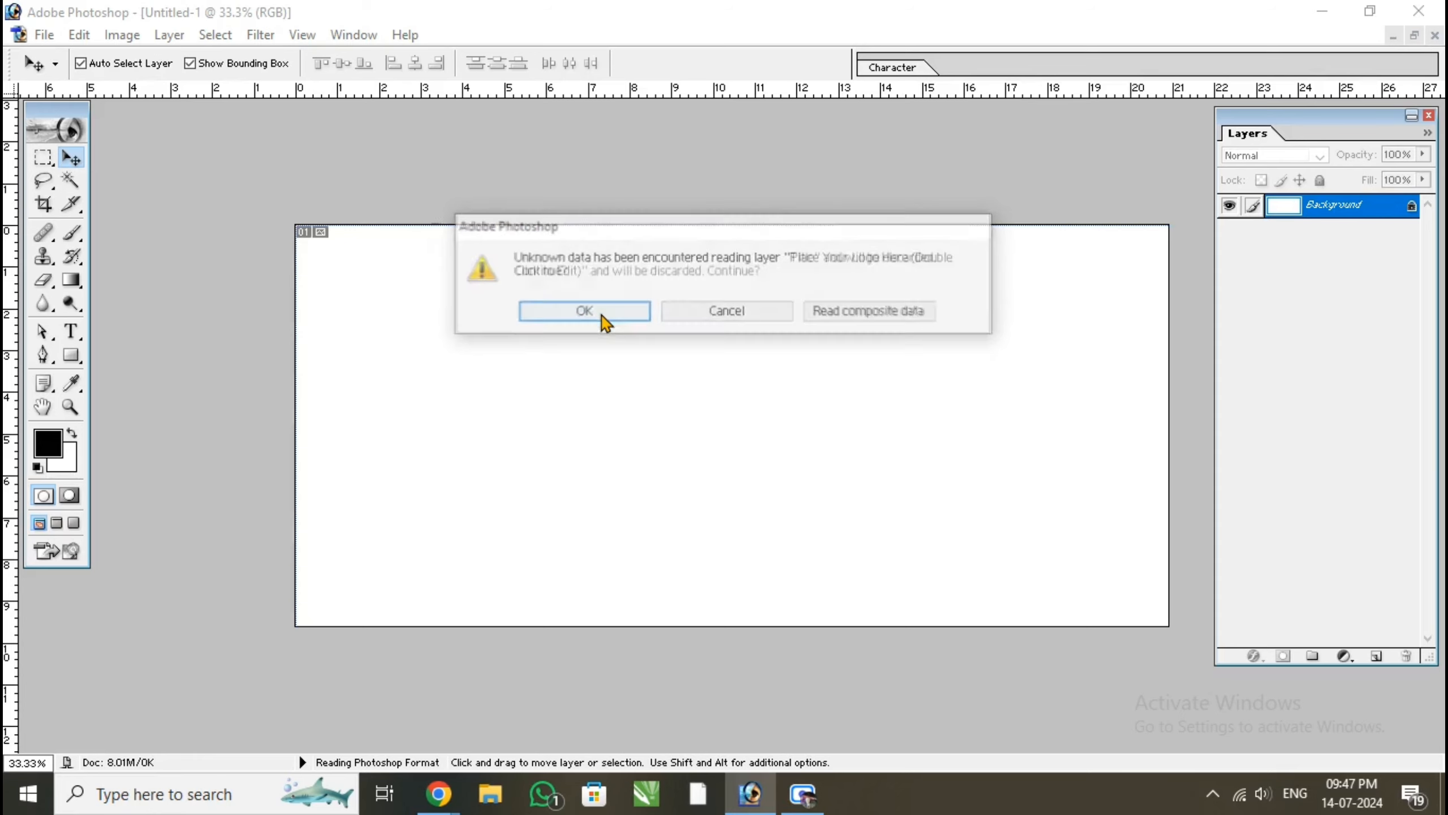
click(602, 315)
click(602, 318)
click(657, 317)
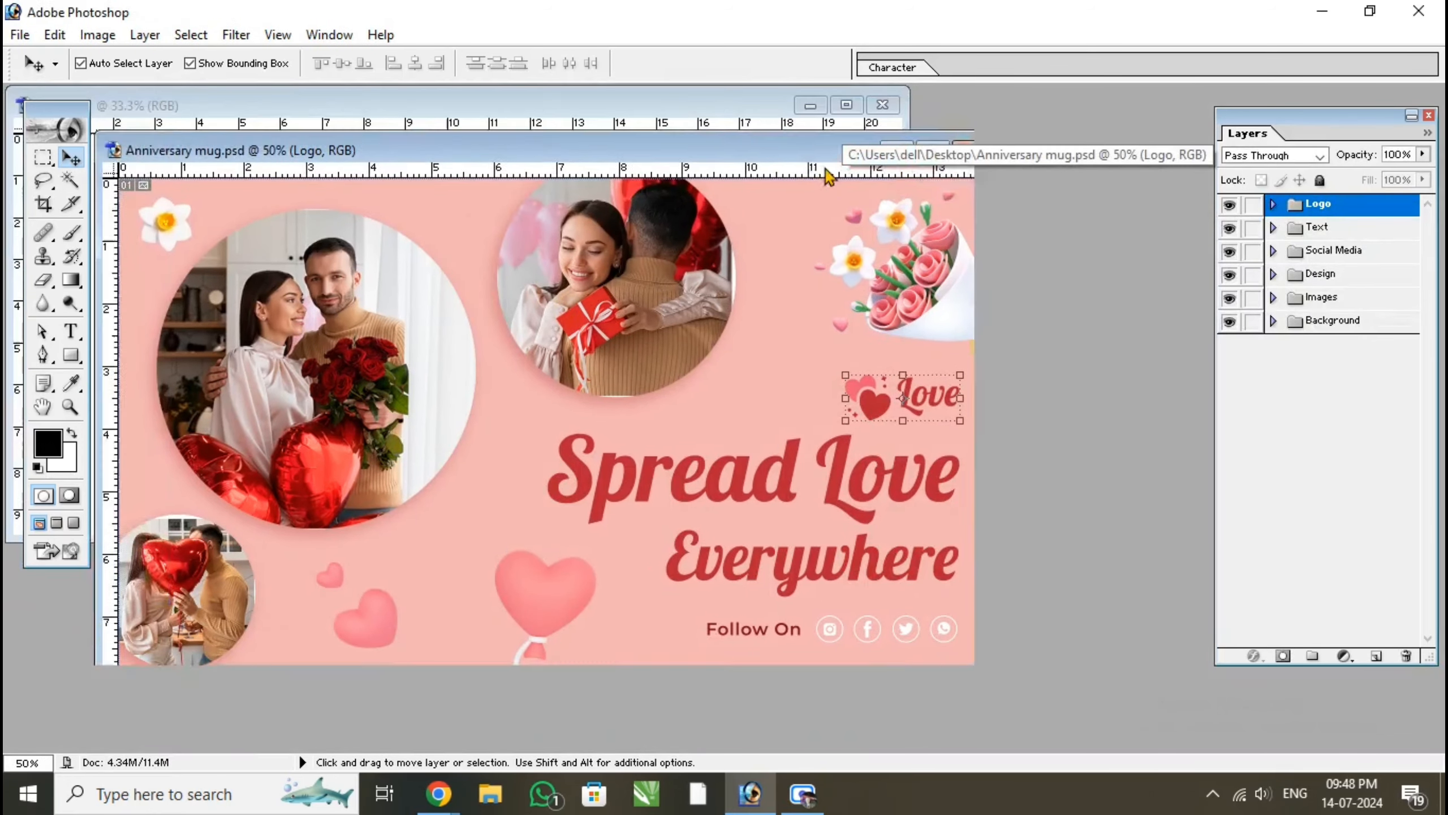
Move the template window aside from the blank document, select the "Spread Love" text and undo a trial shift of it
drag(828, 174, 991, 197)
click(939, 491)
mouse_move(940, 491)
mouse_down()
mouse_move(918, 431)
mouse_move(922, 484)
mouse_up()
key(ctrl+z)
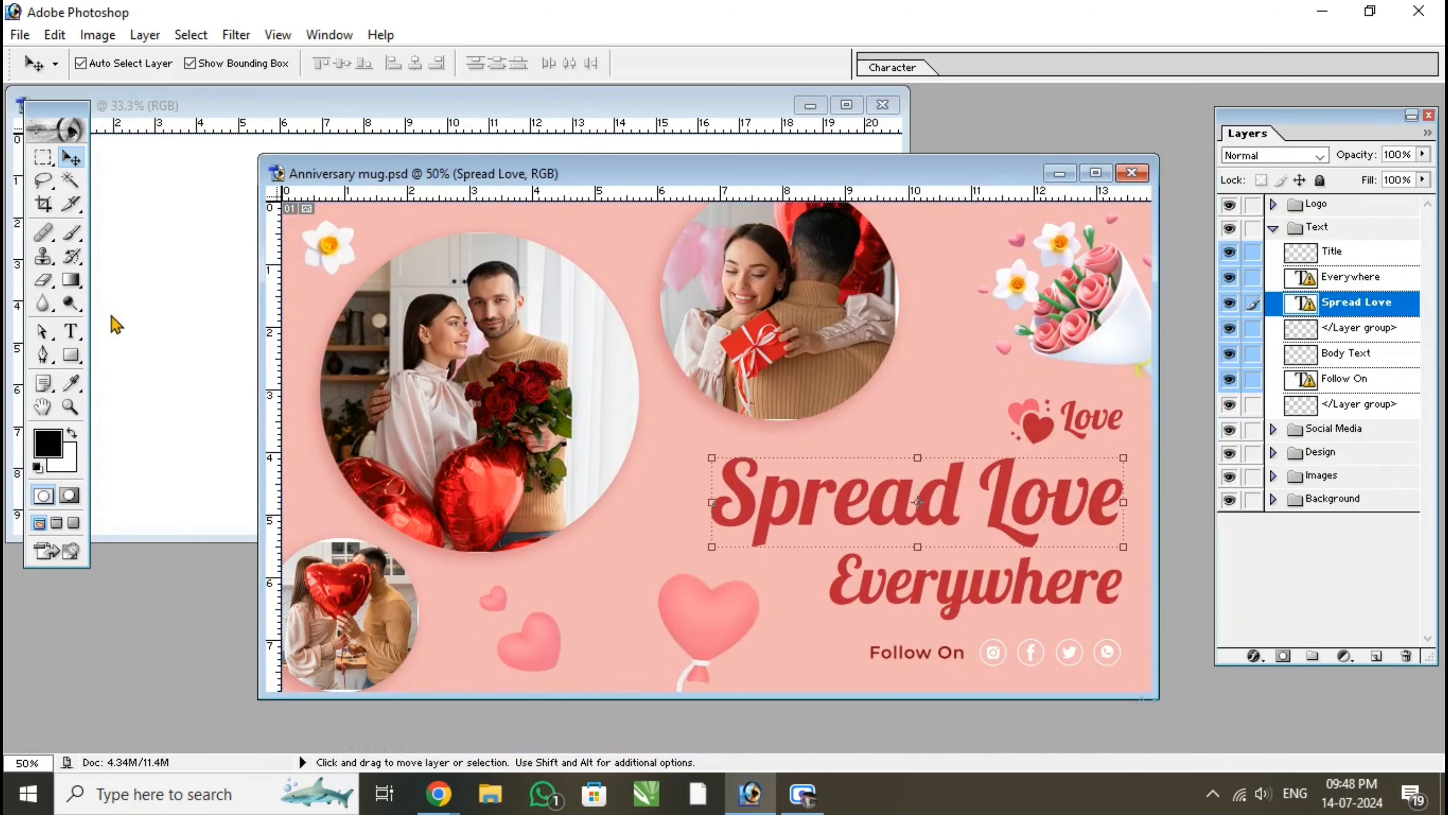
click(71, 334)
click(834, 508)
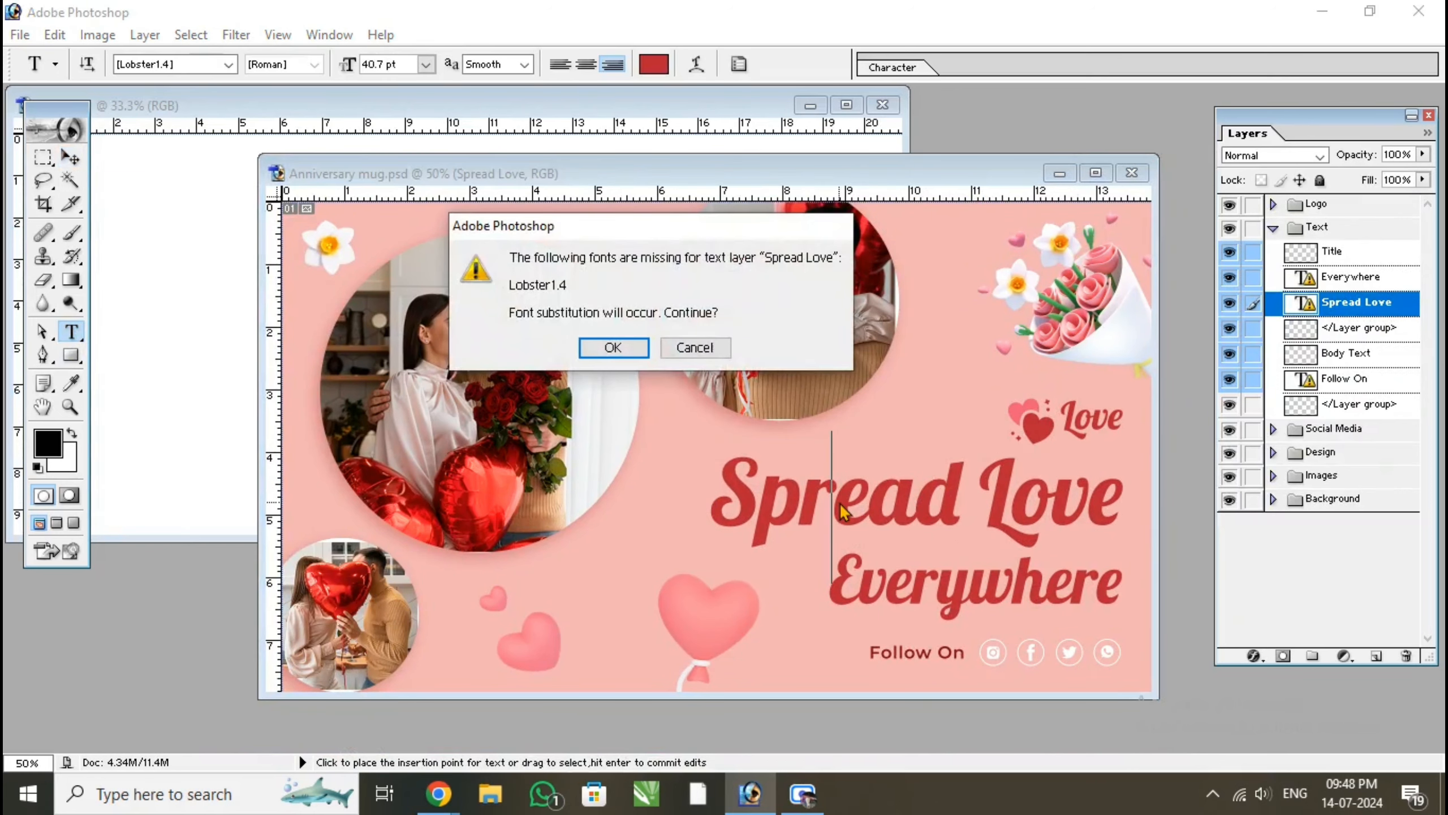
click(586, 353)
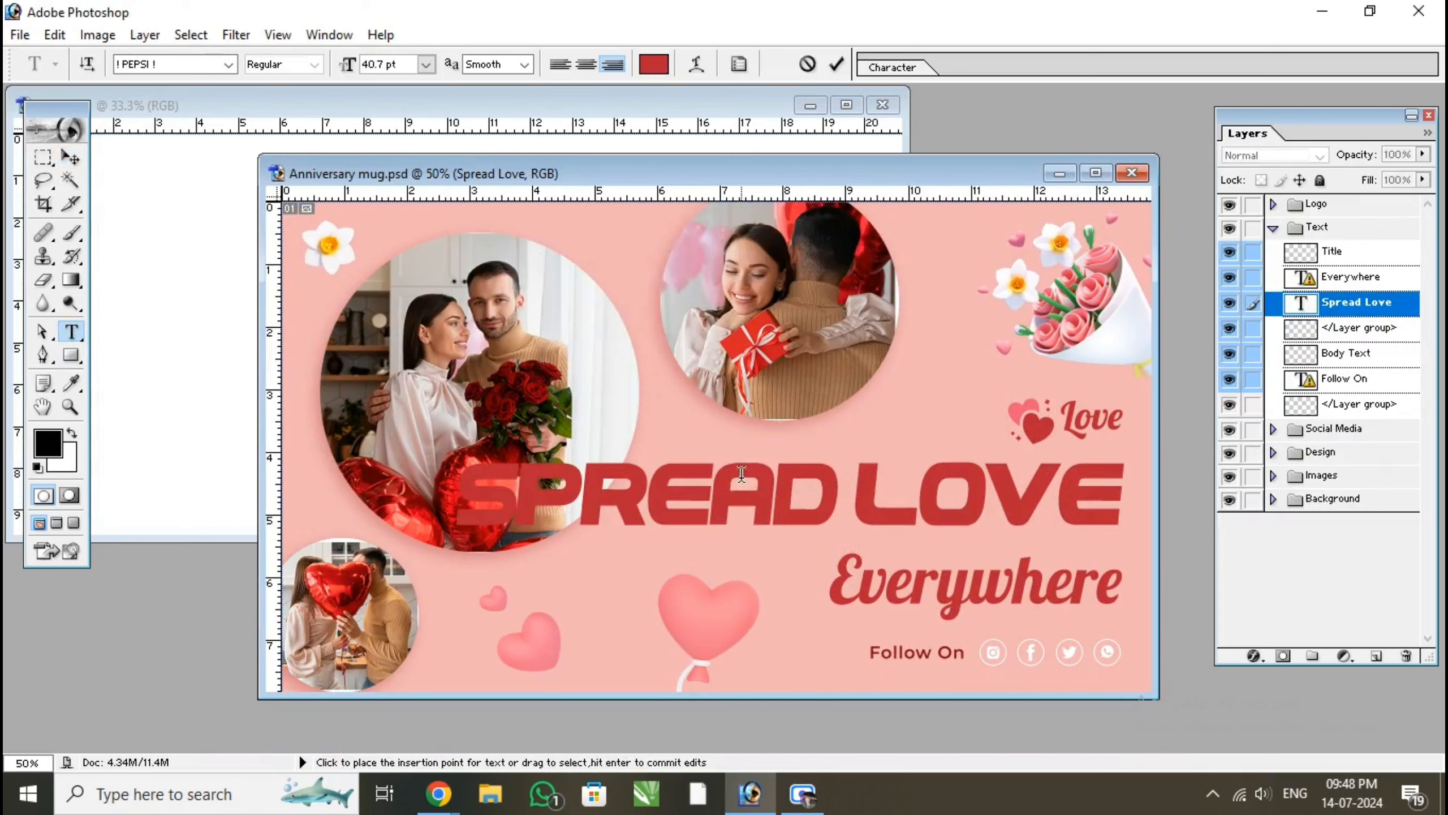
click(808, 64)
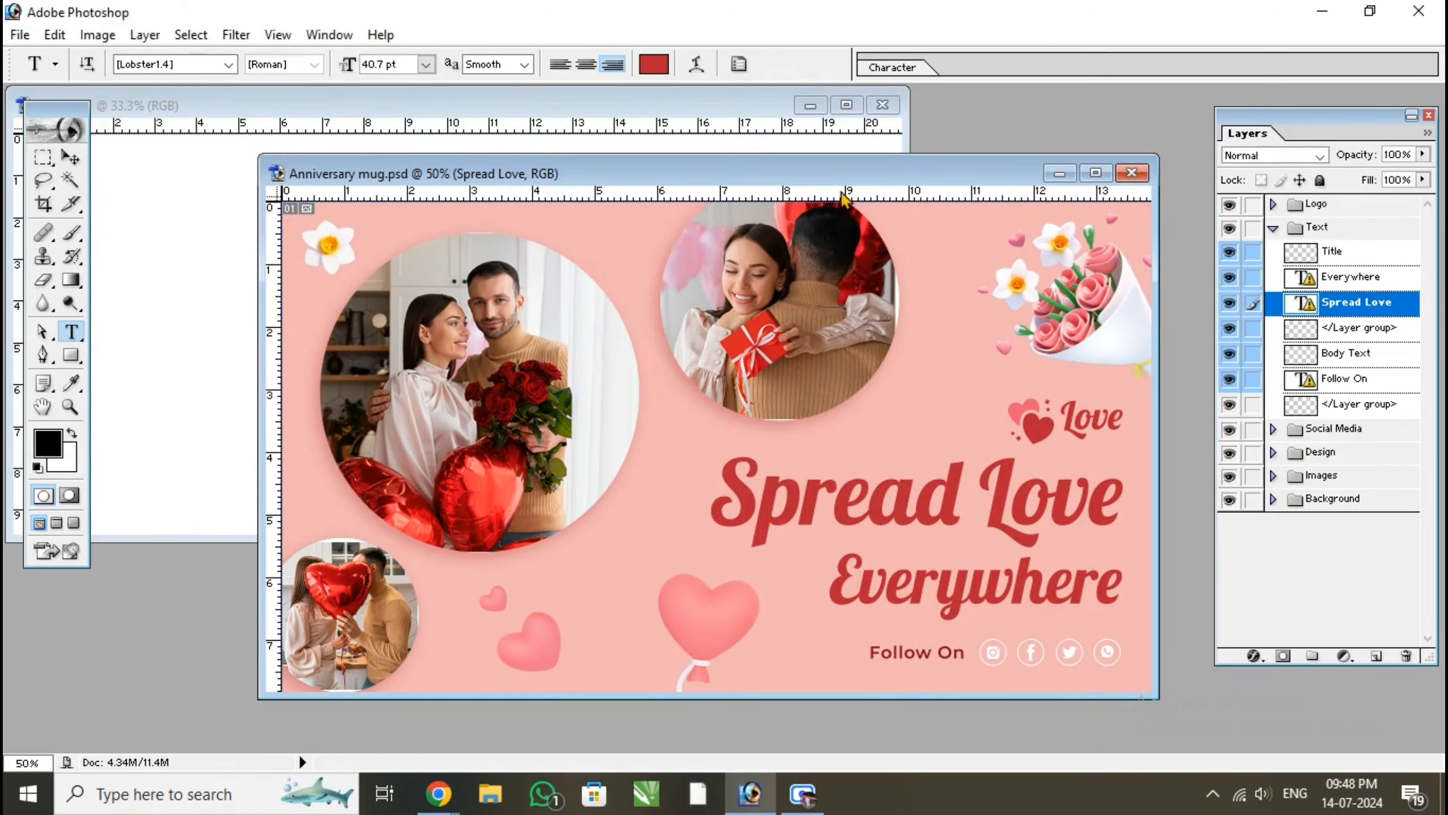
click(70, 157)
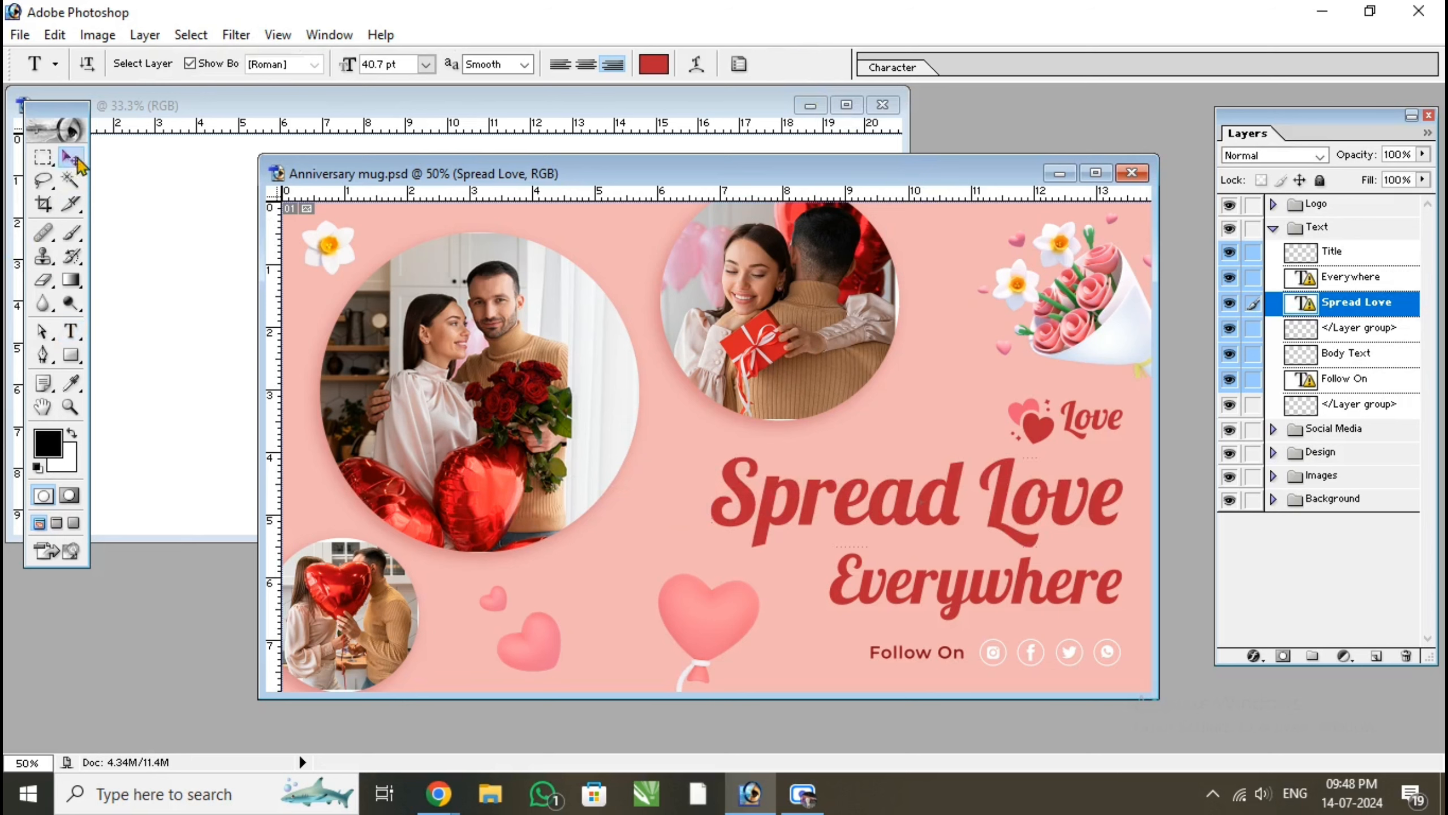
Close the blank Untitled-1 document and maximise the Anniversary mug template window
click(771, 106)
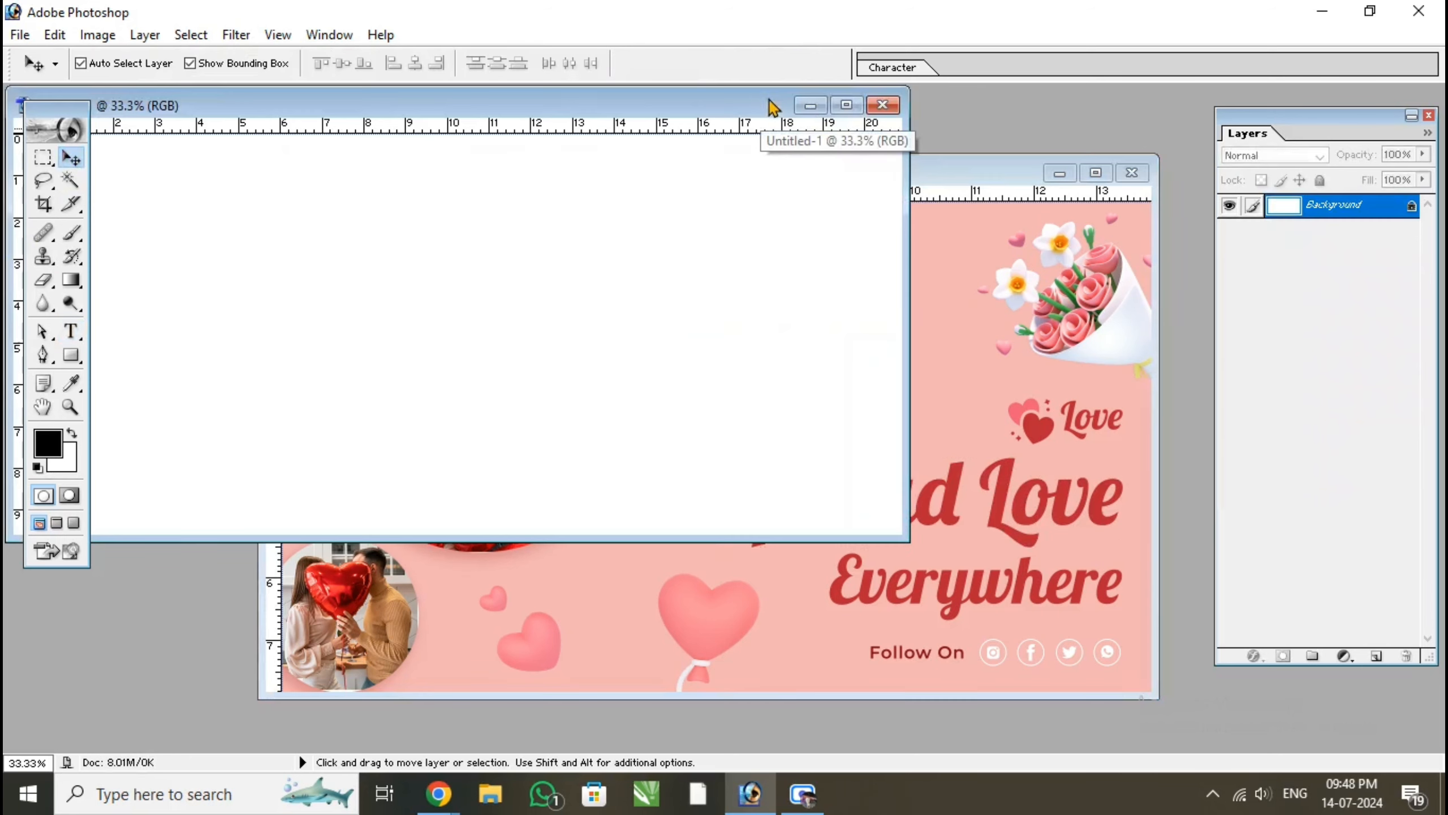
click(883, 106)
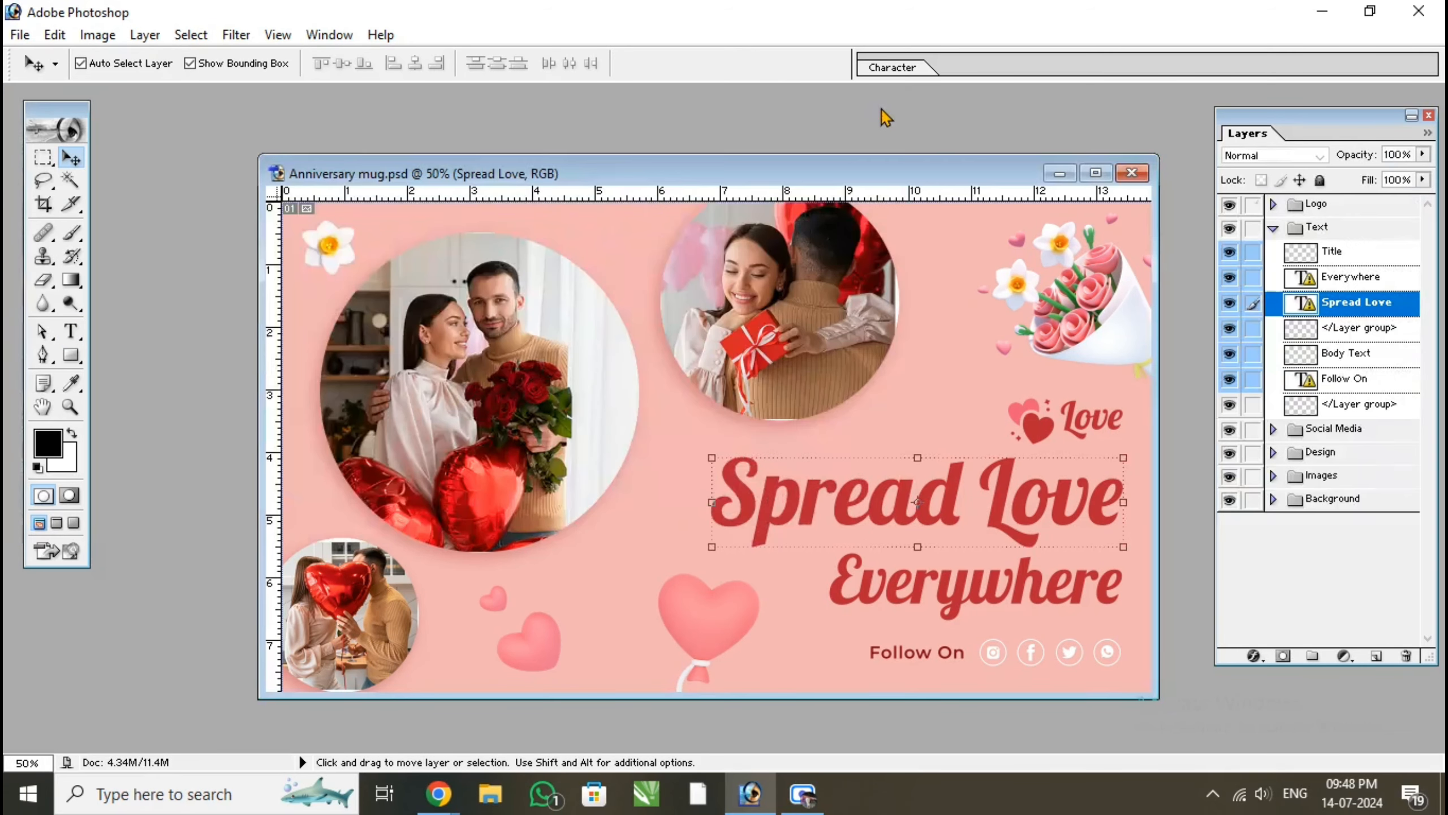
click(1095, 174)
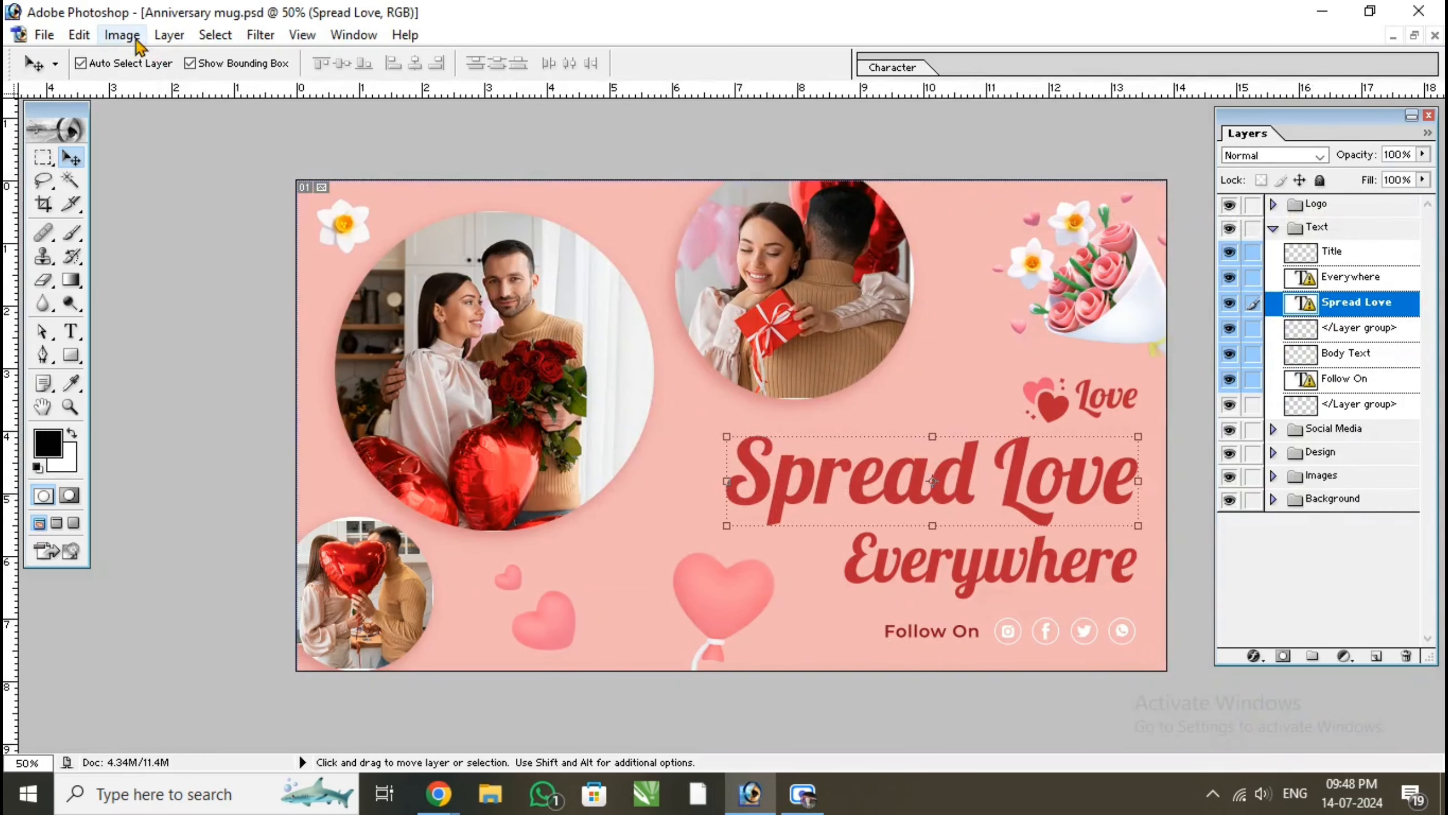
Resize the template image to 209 mm wide by 96 mm high at 300 pixels/inch, keeping existing pixel data for all missing fonts
click(122, 35)
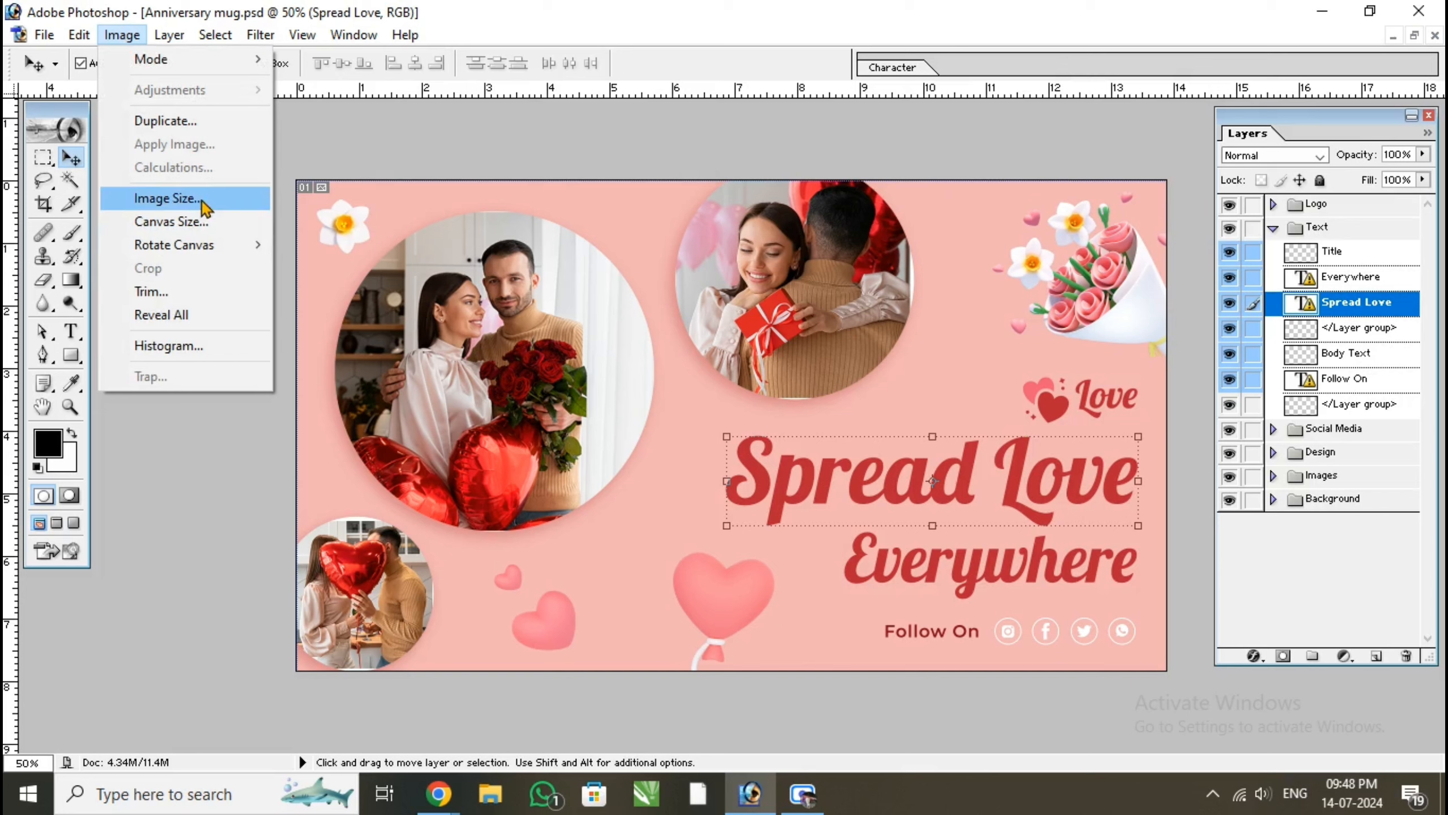
click(248, 204)
click(764, 407)
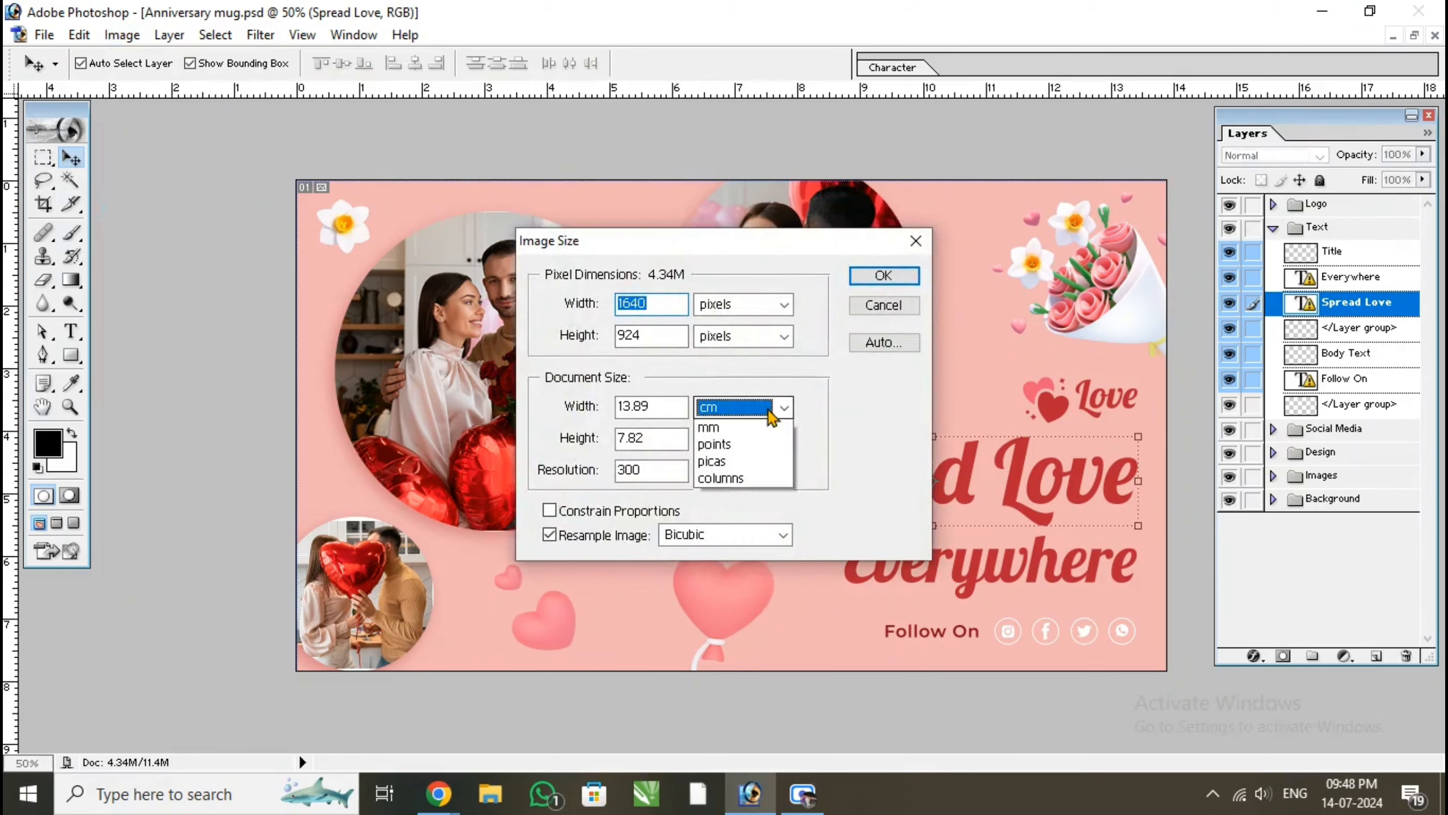
click(721, 480)
click(737, 439)
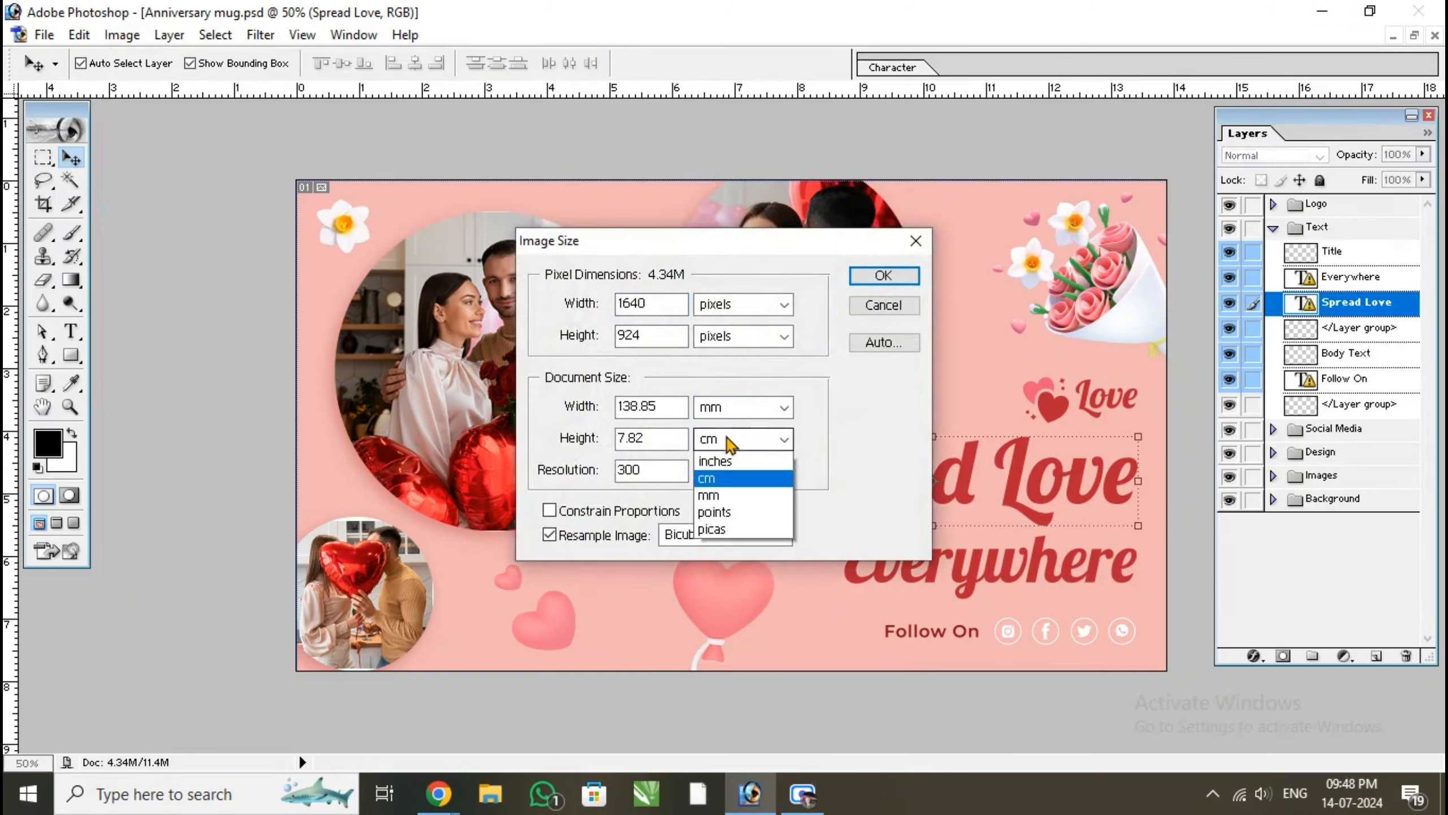
click(707, 512)
drag(676, 407, 571, 419)
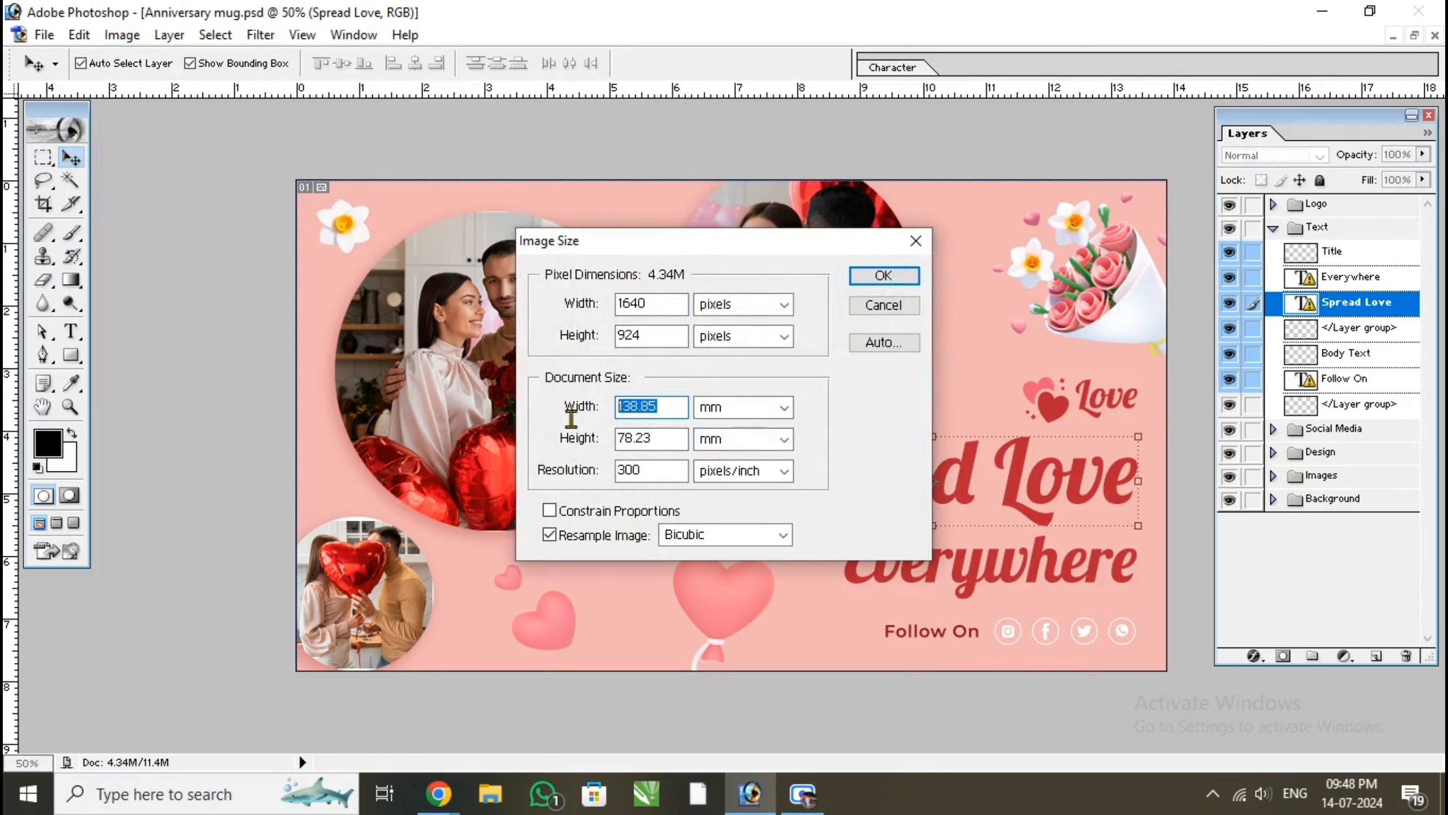
text(209)
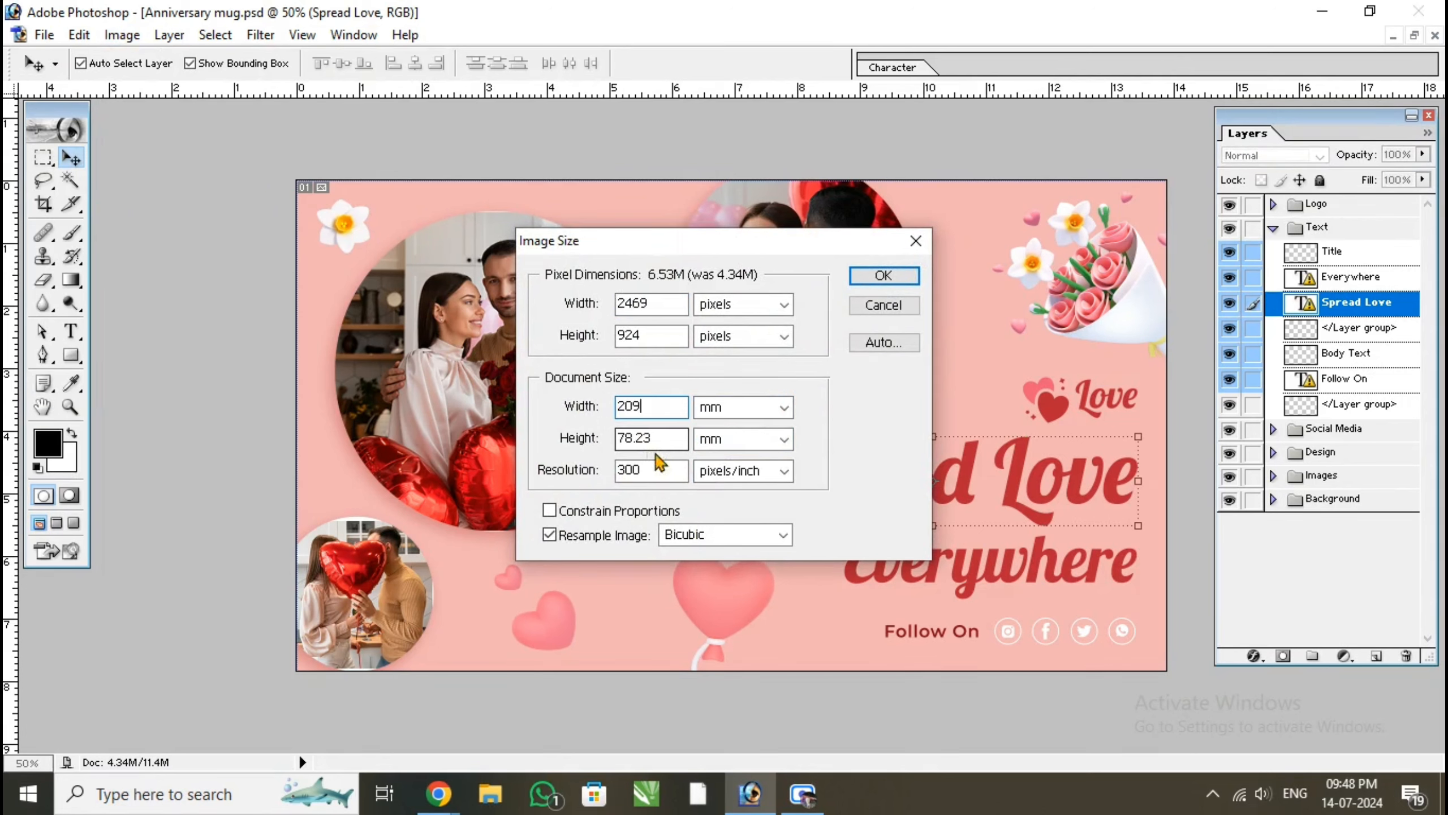
drag(675, 439, 601, 450)
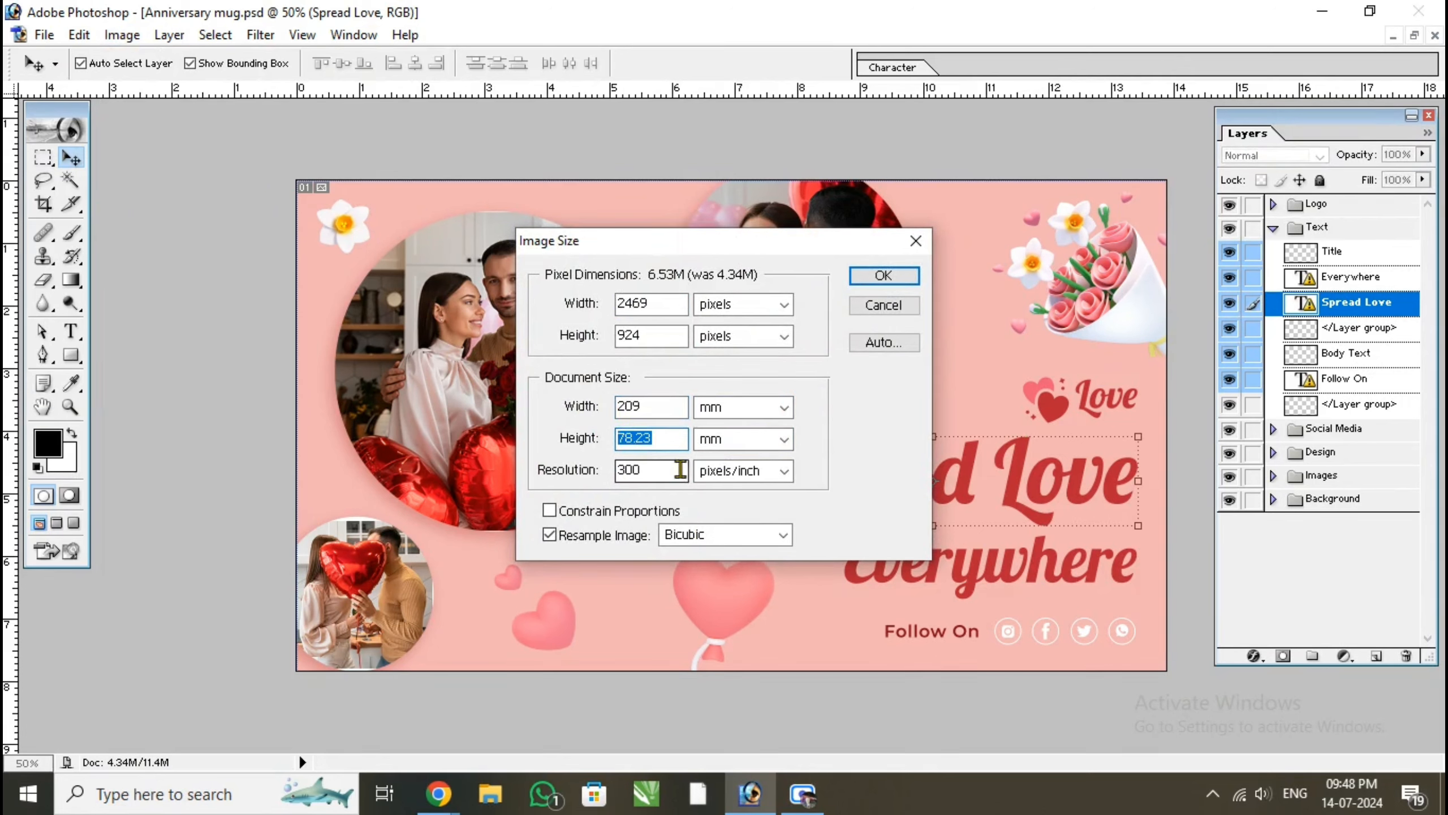
text(96)
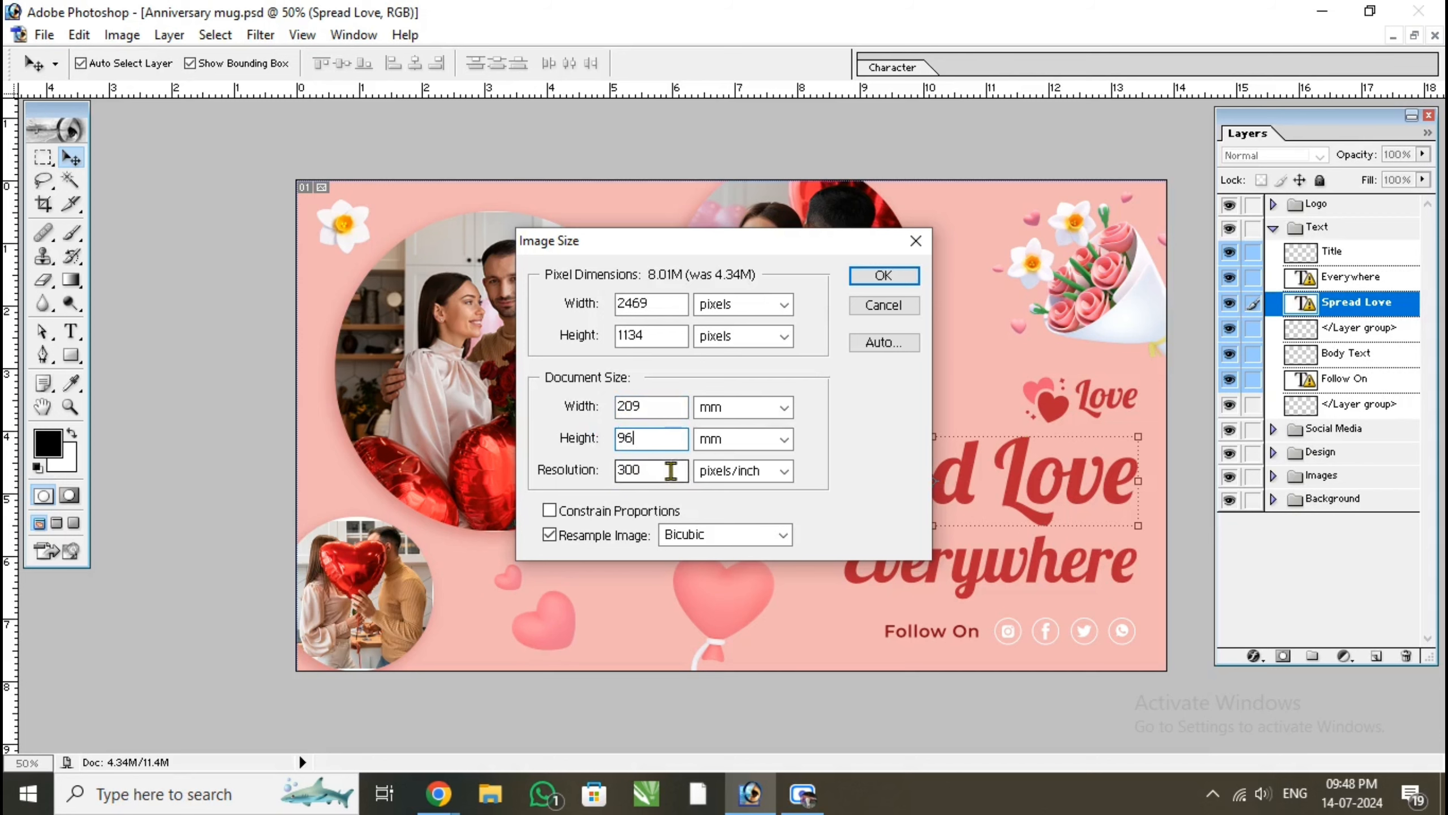
click(898, 278)
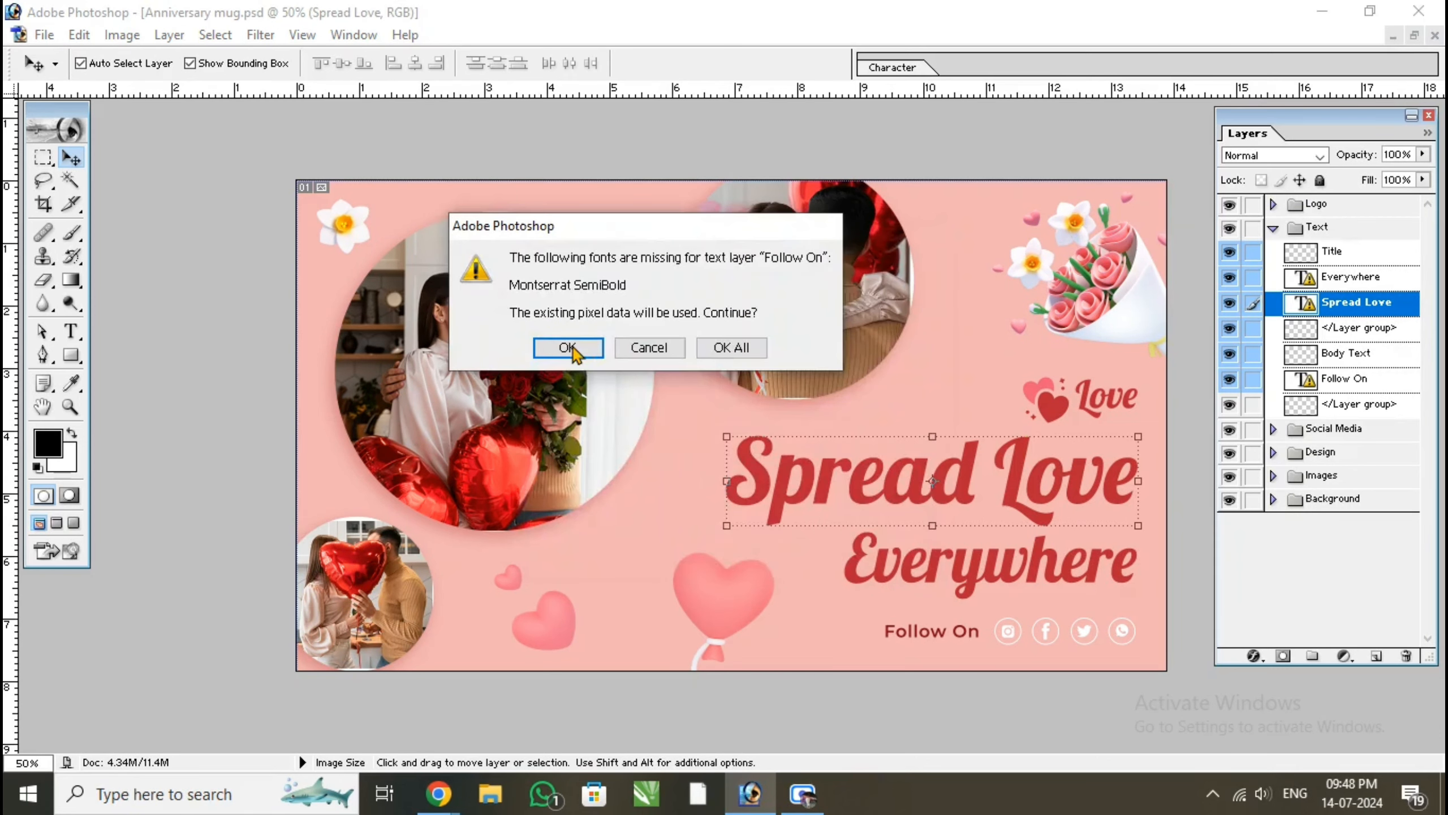
click(734, 348)
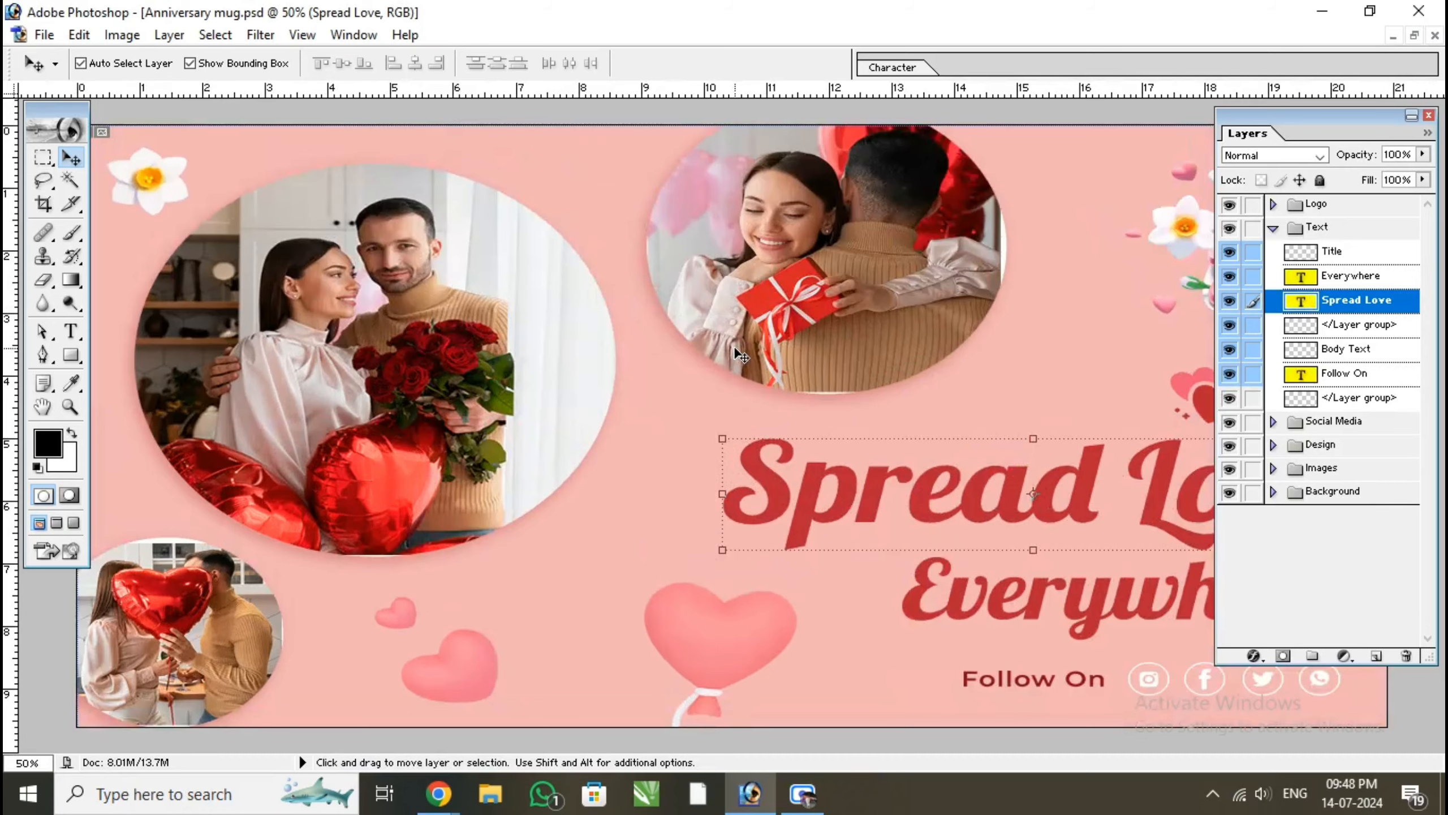
Delete the large couple photo and narrow its white ellipse to 82.8% width so it forms a circle
key(ctrl+minus)
click(496, 372)
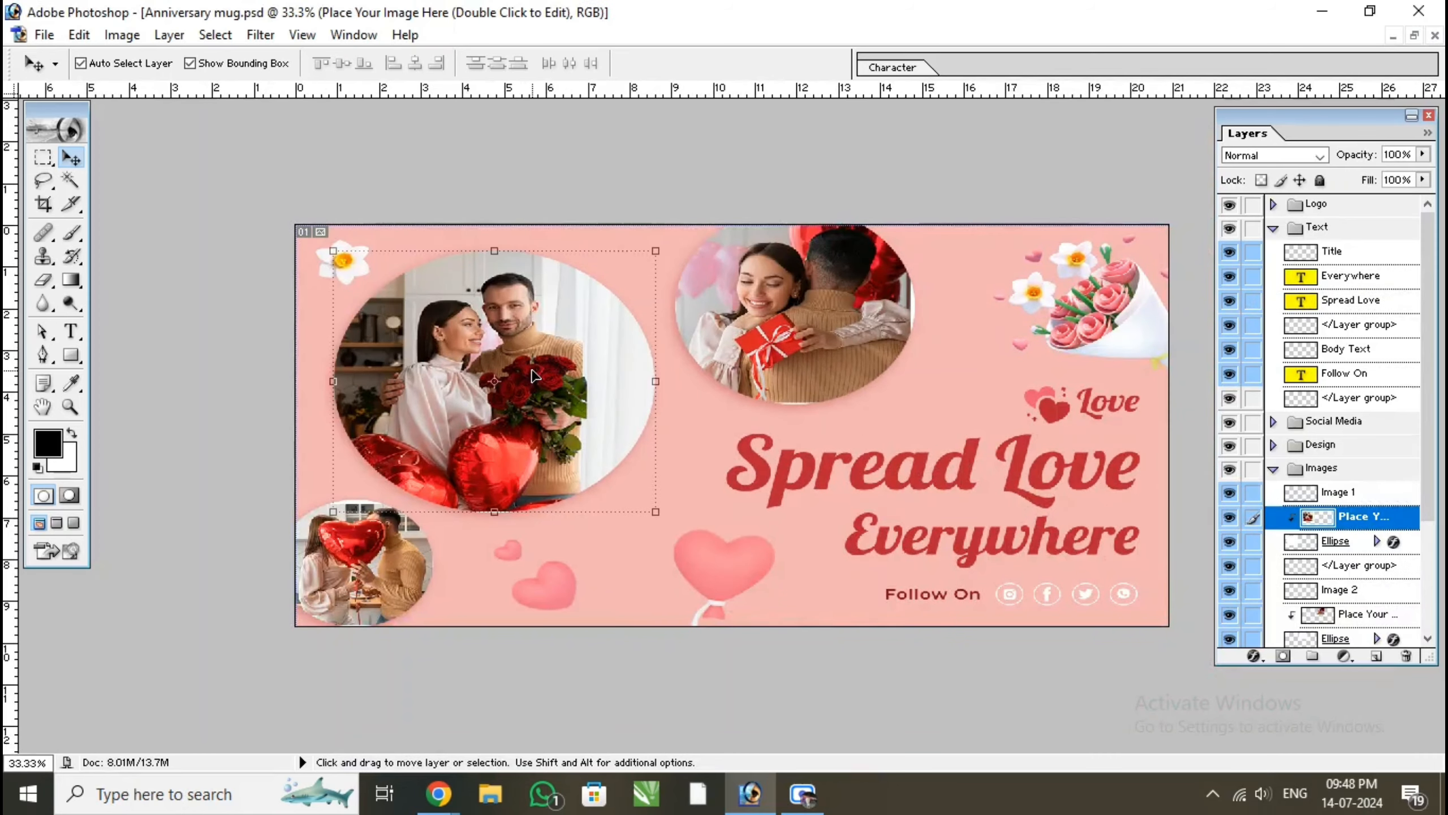
drag(663, 382, 631, 379)
click(806, 64)
click(1407, 657)
key(Return)
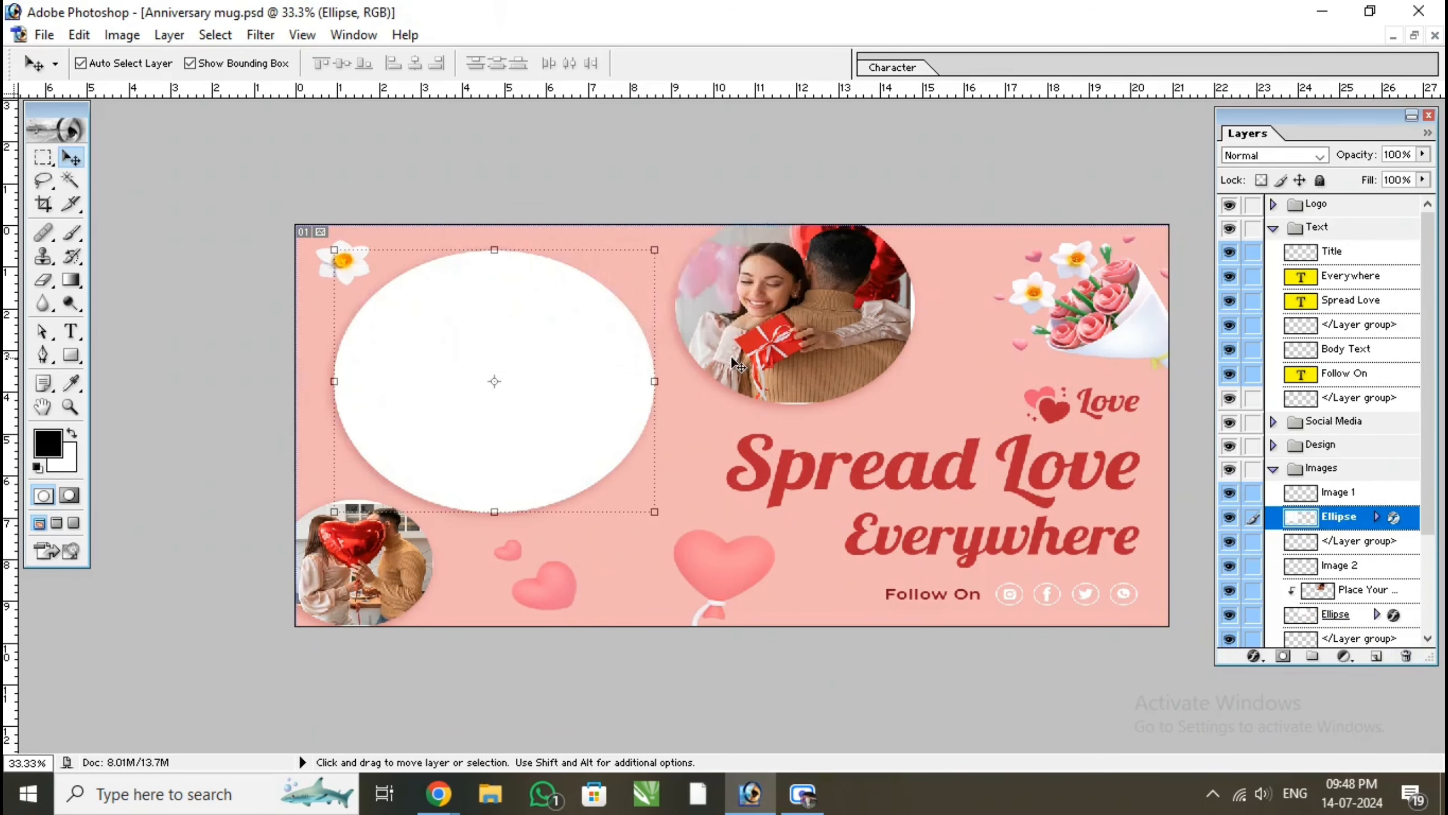
drag(664, 375, 602, 381)
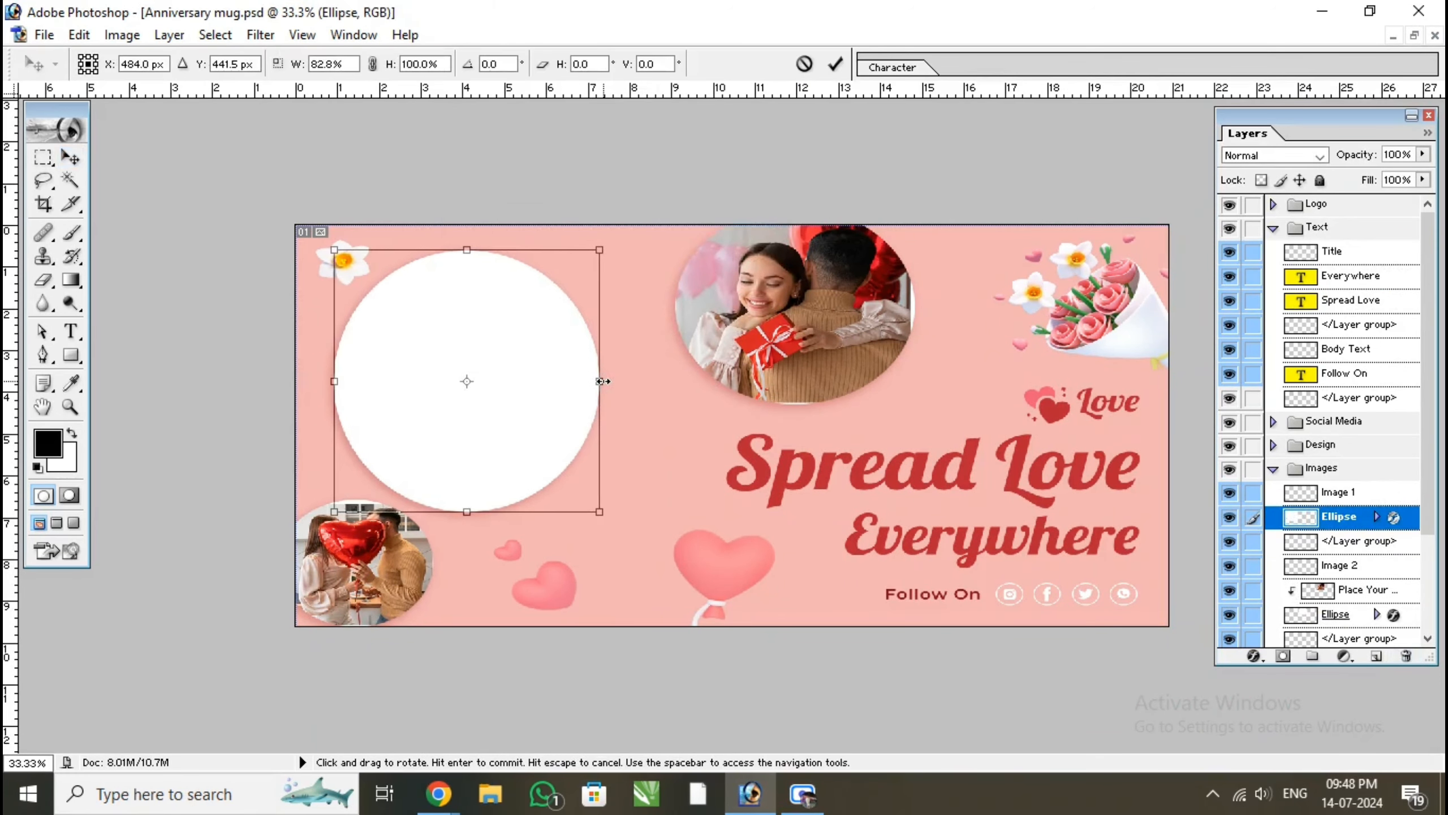
key(Return)
Delete the upper-middle couple photo with the gift box and narrow its ellipse to 83.7% width
click(1271, 599)
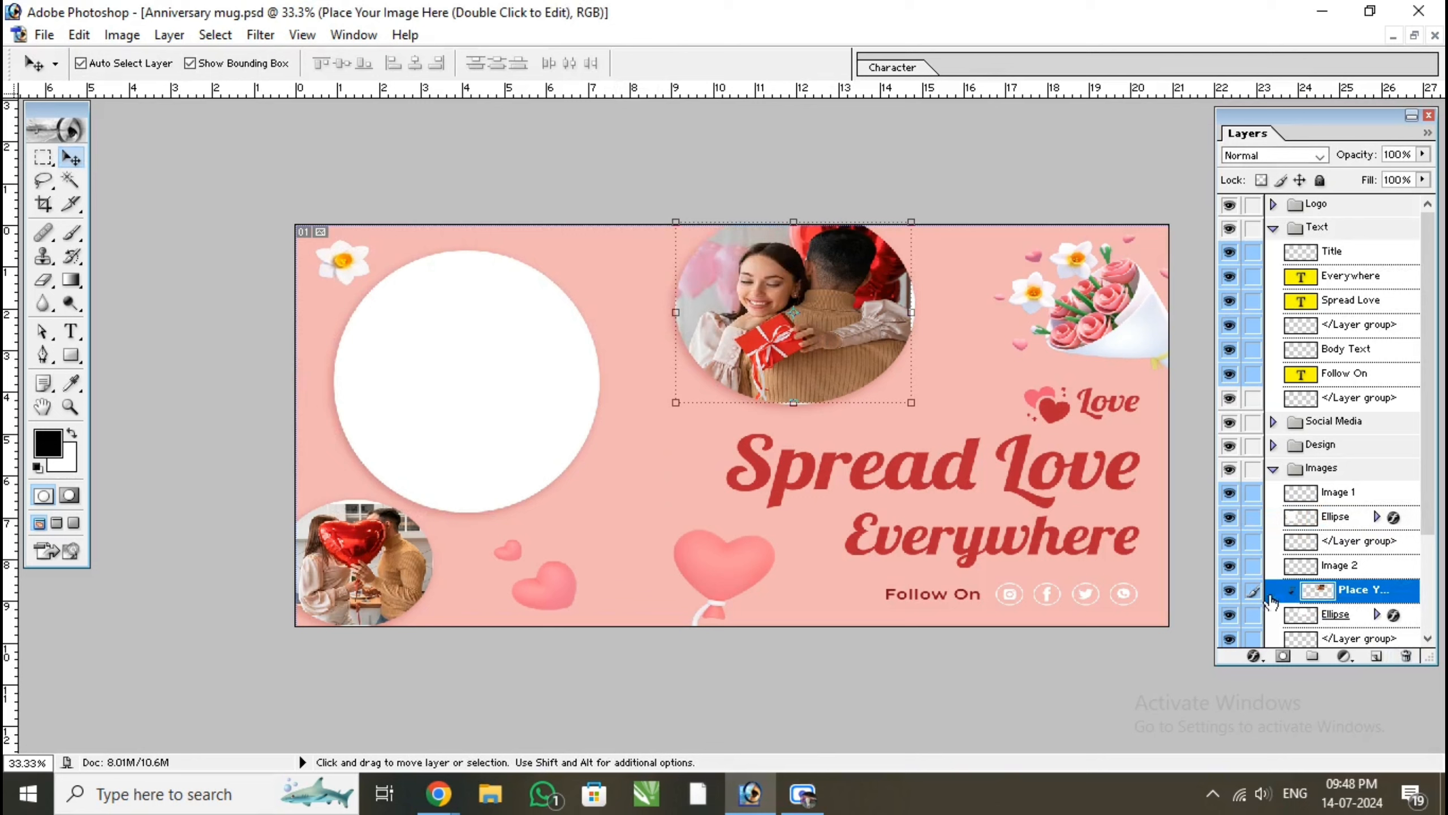
click(1403, 661)
key(Return)
drag(910, 313, 881, 315)
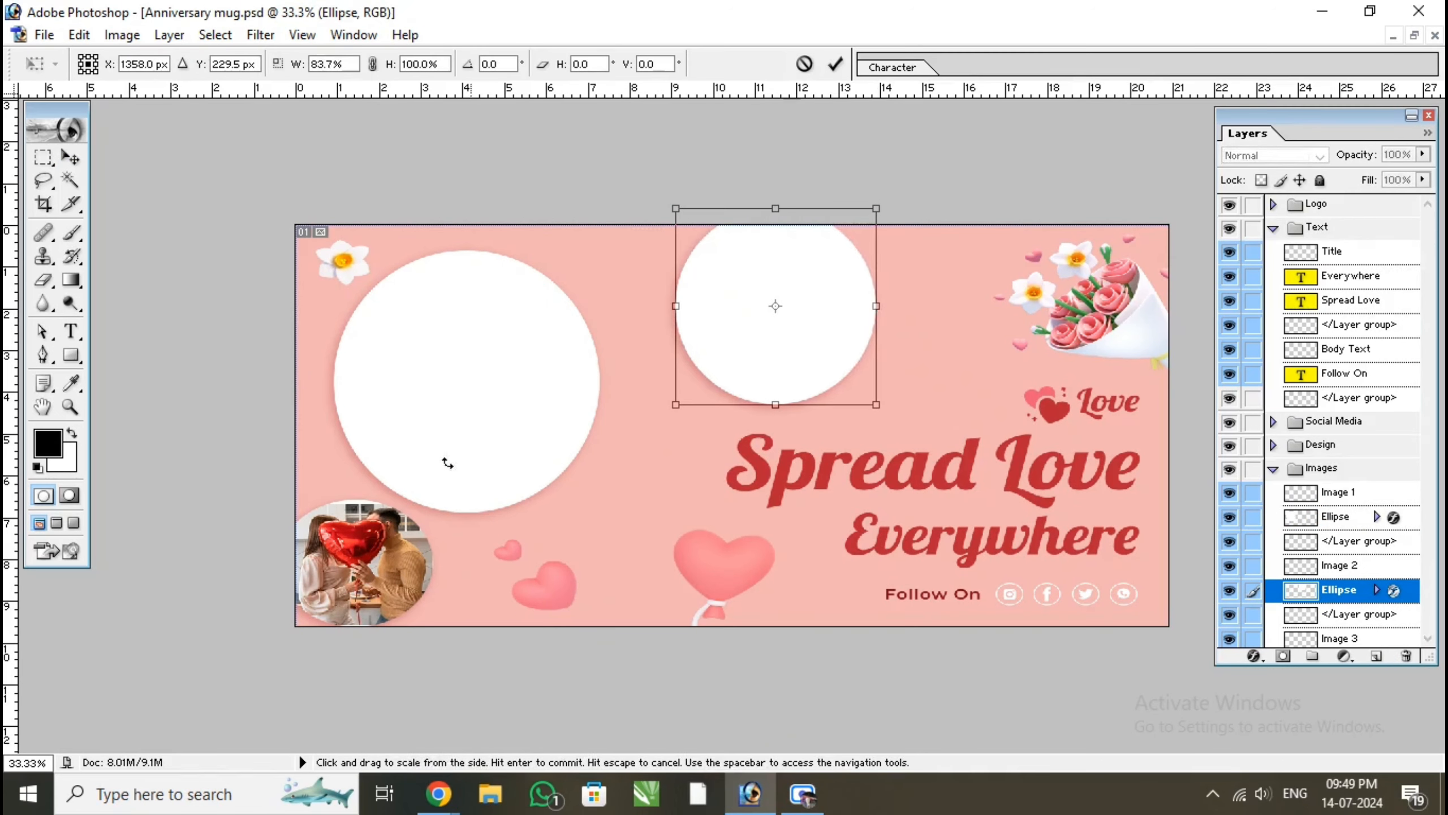
key(Return)
Delete the small balloon-couple photo, narrow its ellipse to 84.9% width and nudge it slightly left and down into the canvas corner
click(358, 584)
click(1404, 657)
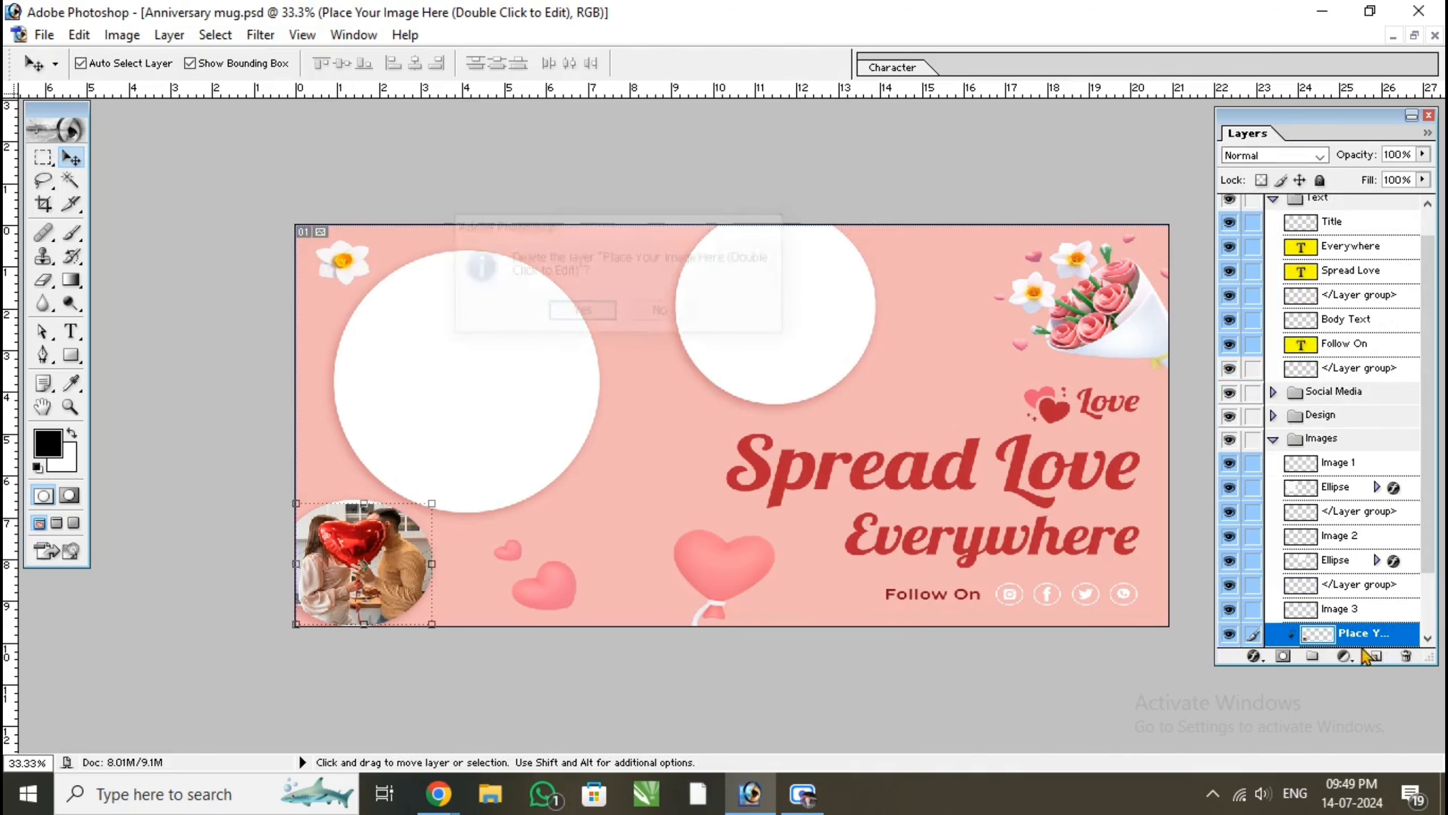
key(Return)
mouse_move(435, 562)
mouse_down()
mouse_move(405, 550)
mouse_move(437, 570)
mouse_up()
key(Left)
key(Left)
key(Left)
key(Left)
key(Down)
key(Down)
key(Down)
key(Down)
key(Down)
key(Down)
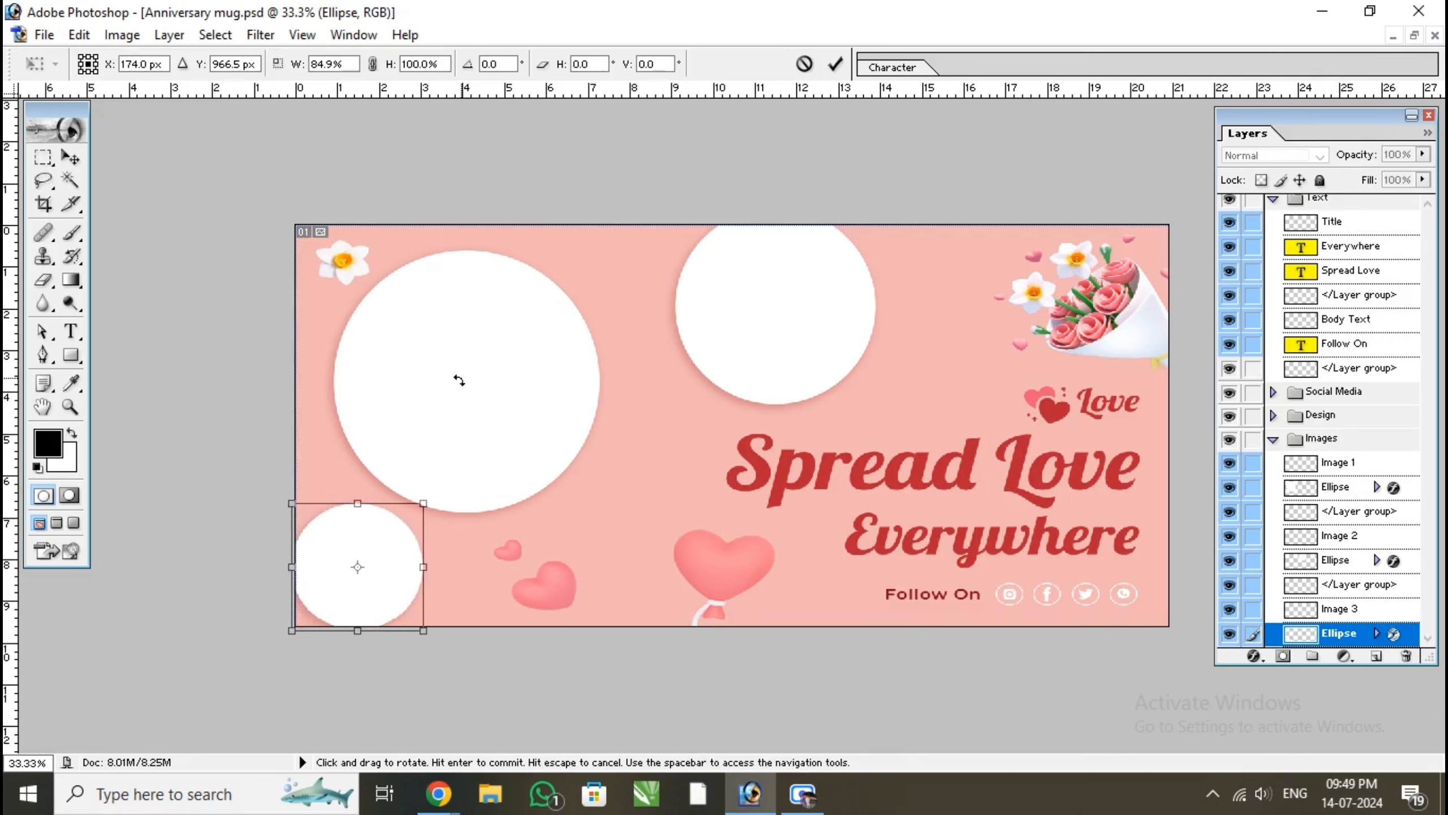
key(Return)
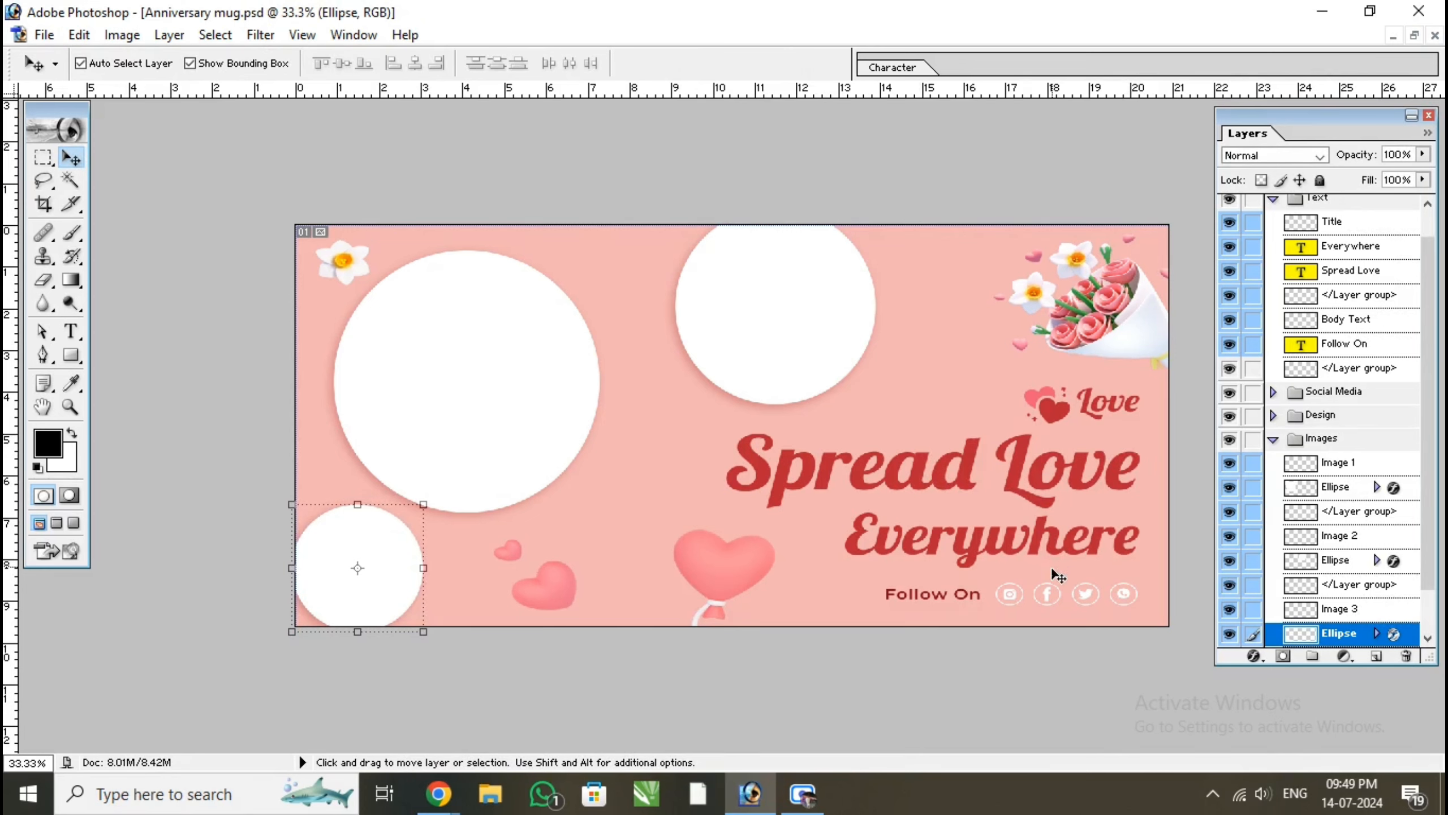
Delete the "Follow On" text layer beside the social media icons
click(972, 595)
click(973, 595)
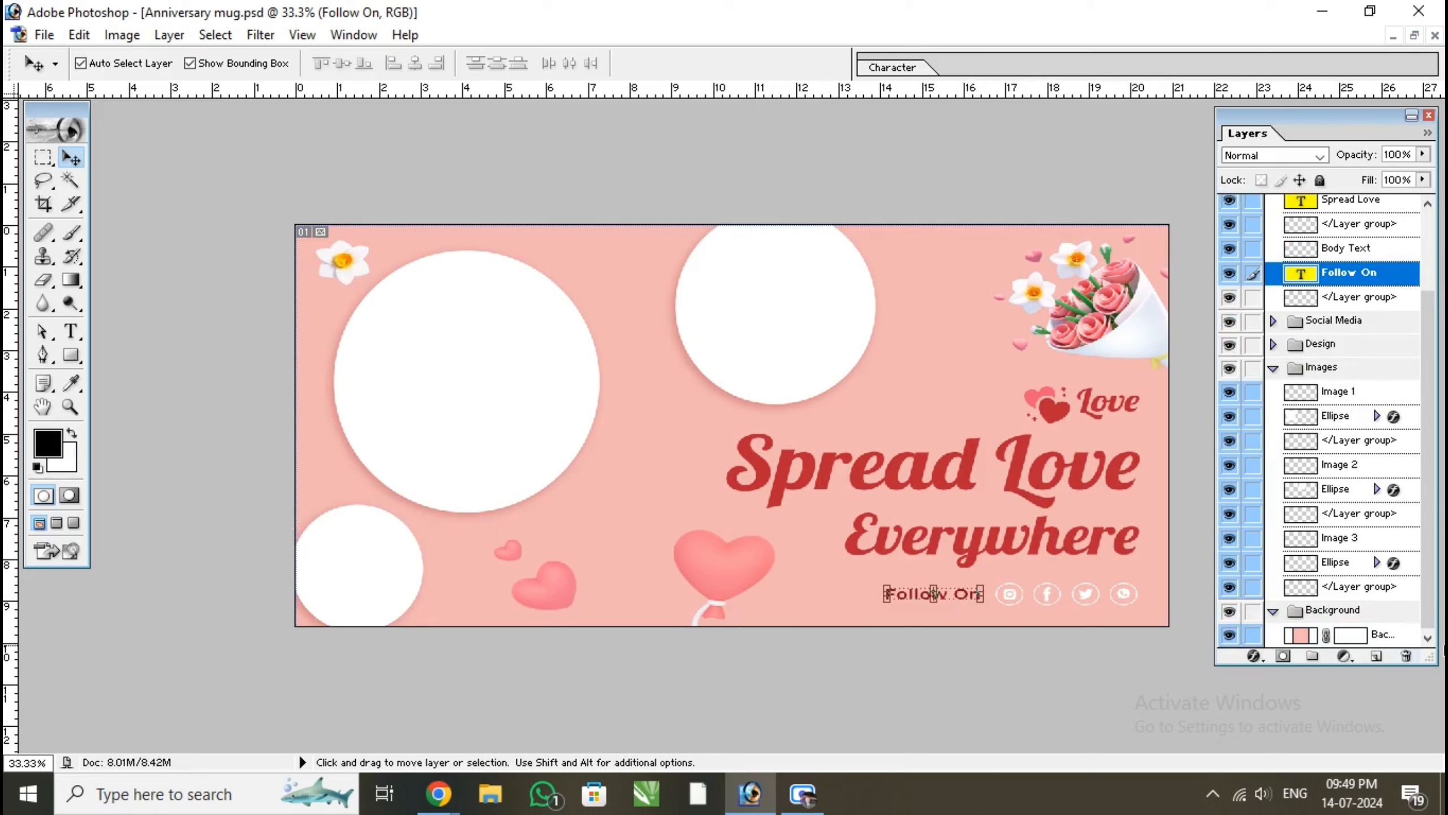
click(1405, 657)
key(Return)
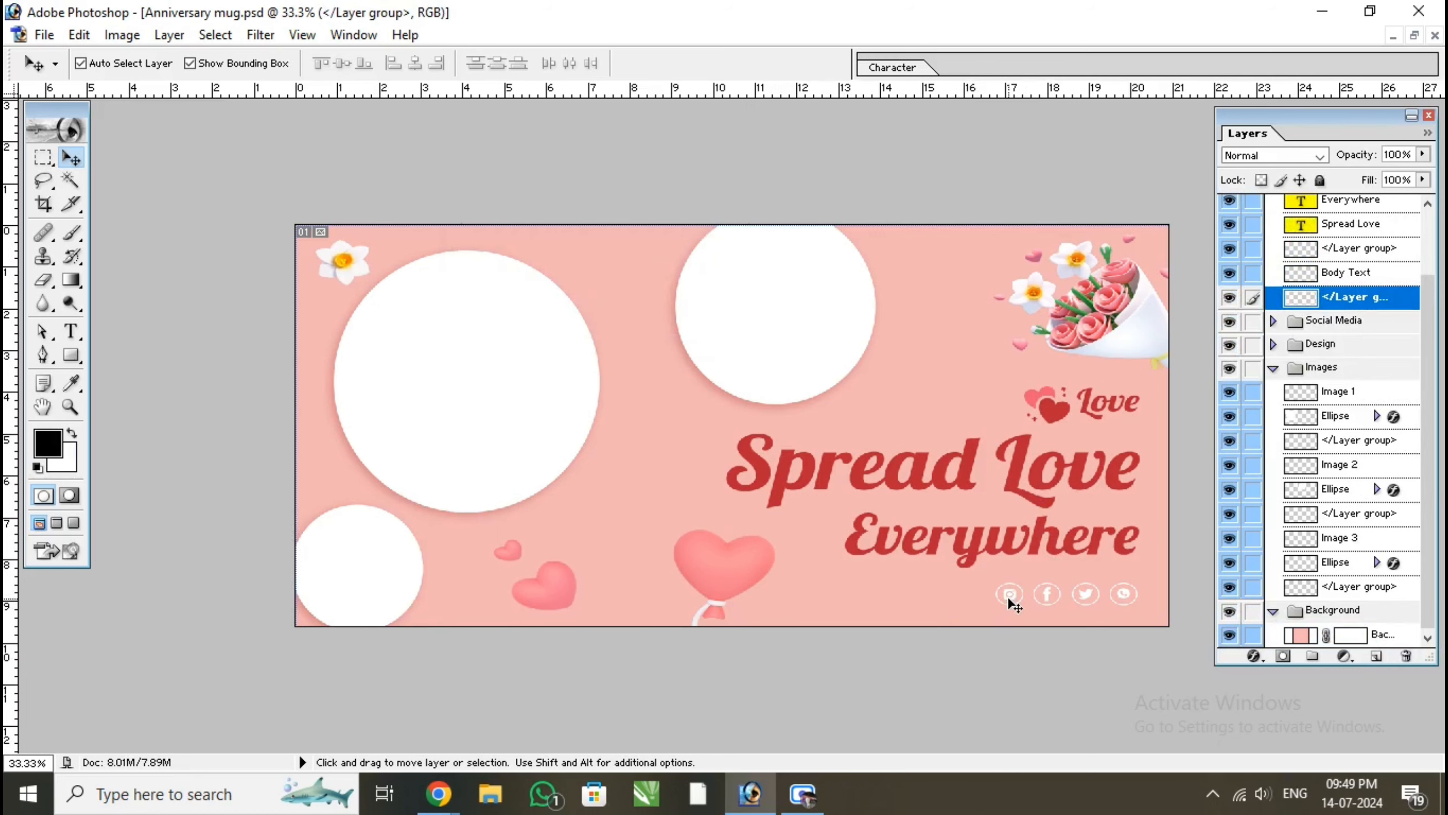
Delete the Instagram, Facebook, Twitter and WhatsApp icons from the design
click(1009, 599)
click(1405, 658)
key(Return)
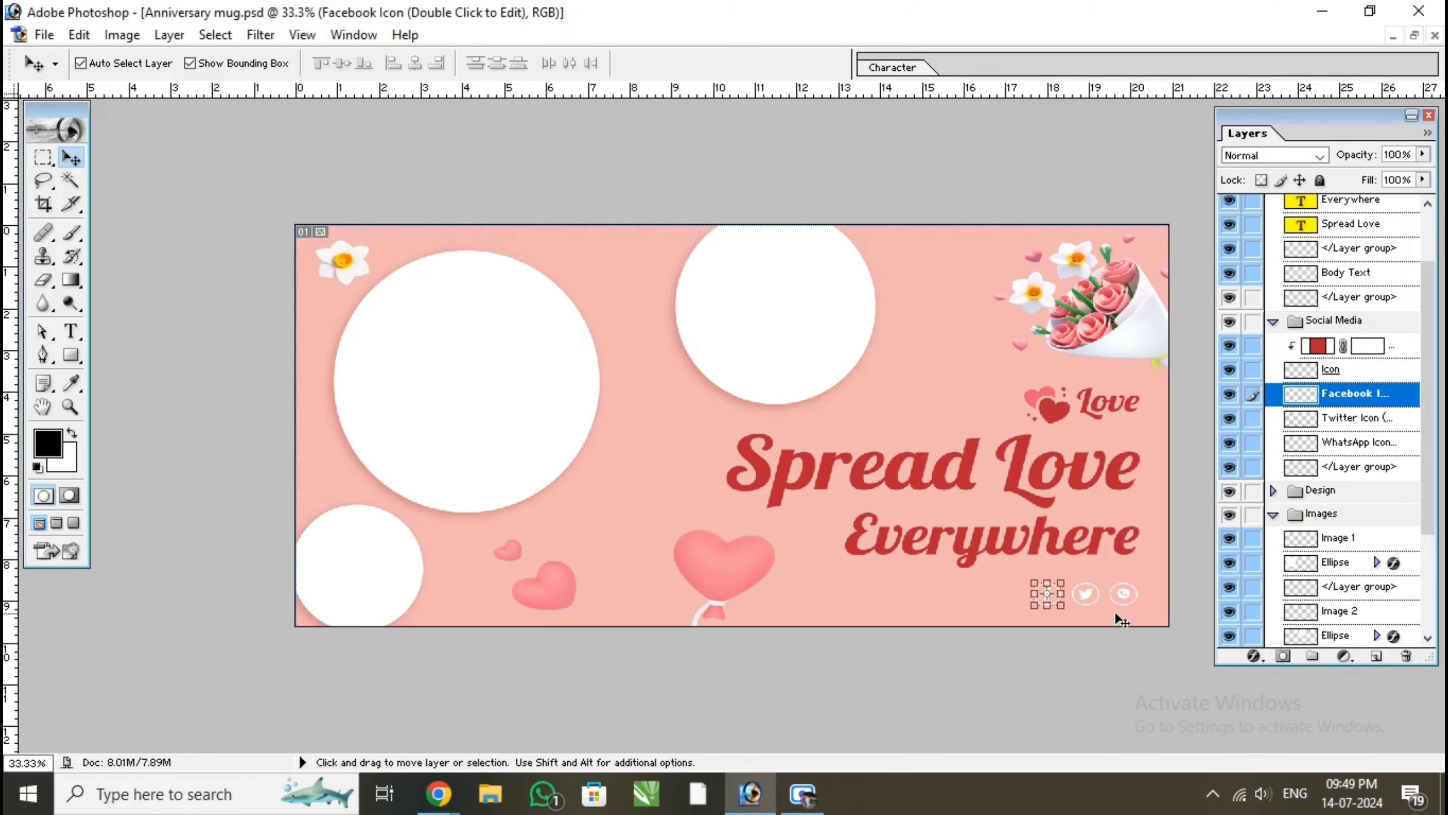
click(1406, 657)
key(Return)
click(1406, 658)
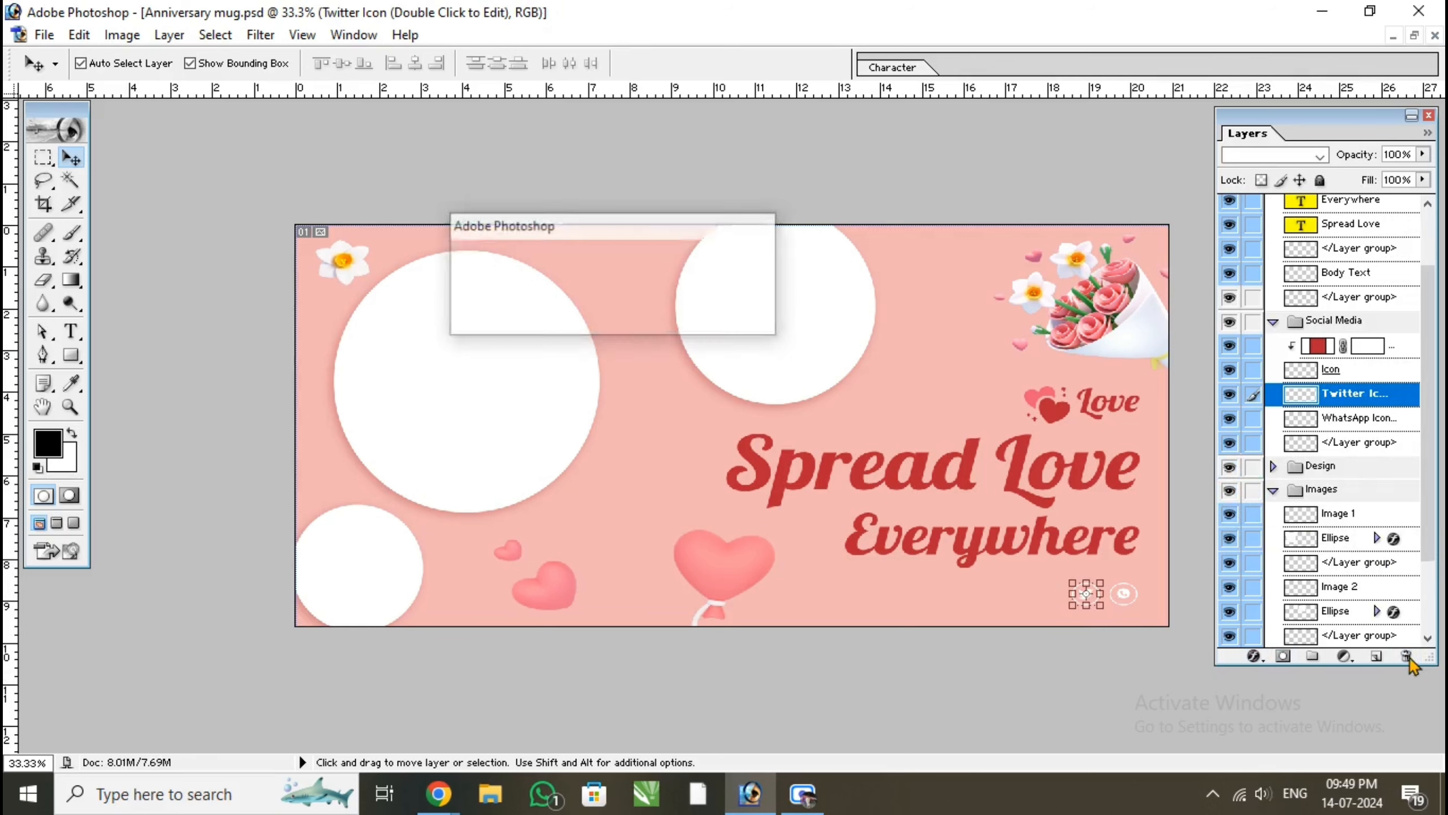
key(Return)
click(1406, 657)
key(Return)
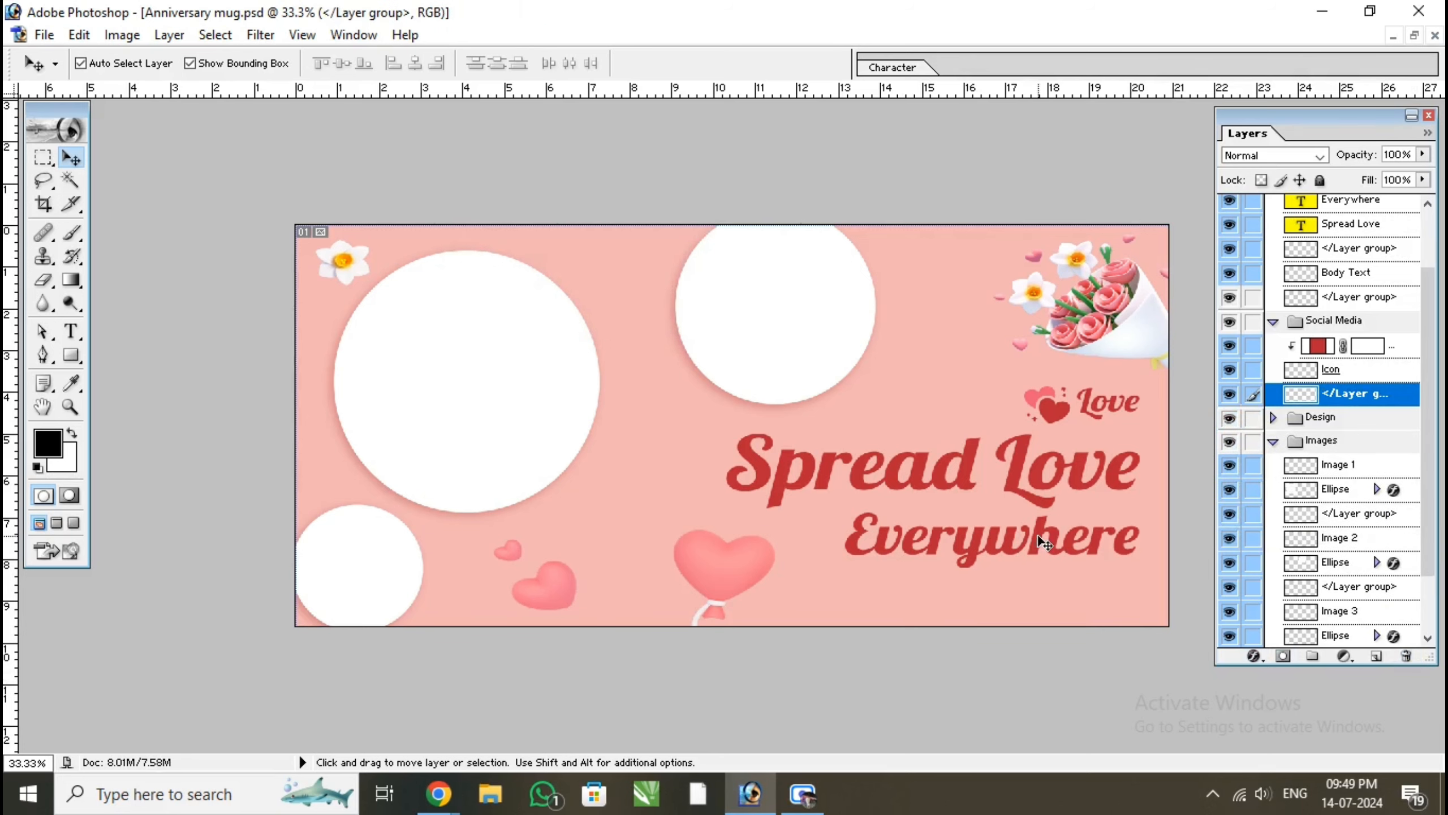
Delete the "Everywhere" text layer beneath the "Spread Love" heading
click(1043, 543)
click(1406, 658)
key(Return)
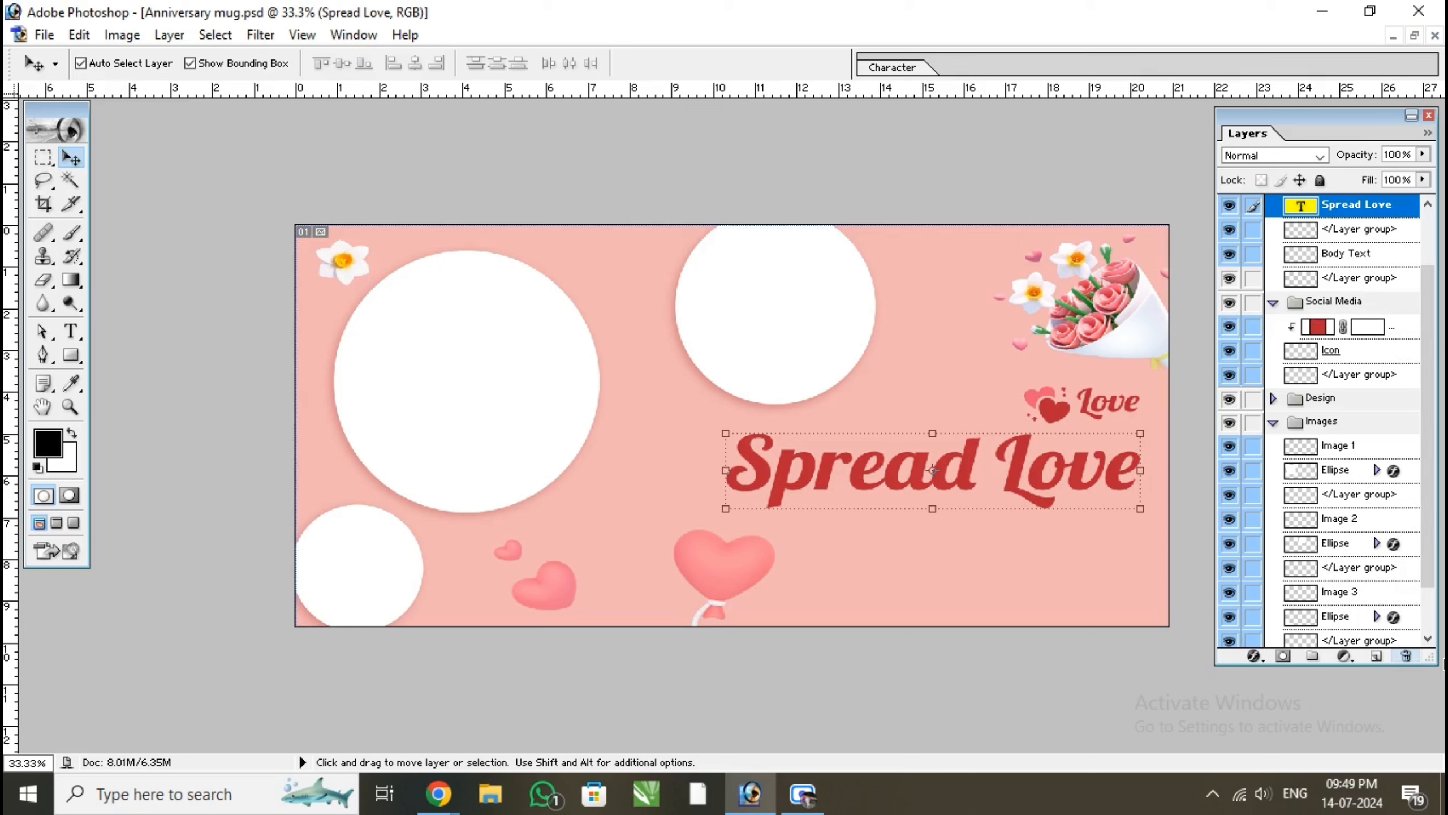
Move the "Spread Love" text down and left over the heart balloon near the canvas's lower edge, and select the background layer
drag(982, 472, 926, 560)
click(1068, 415)
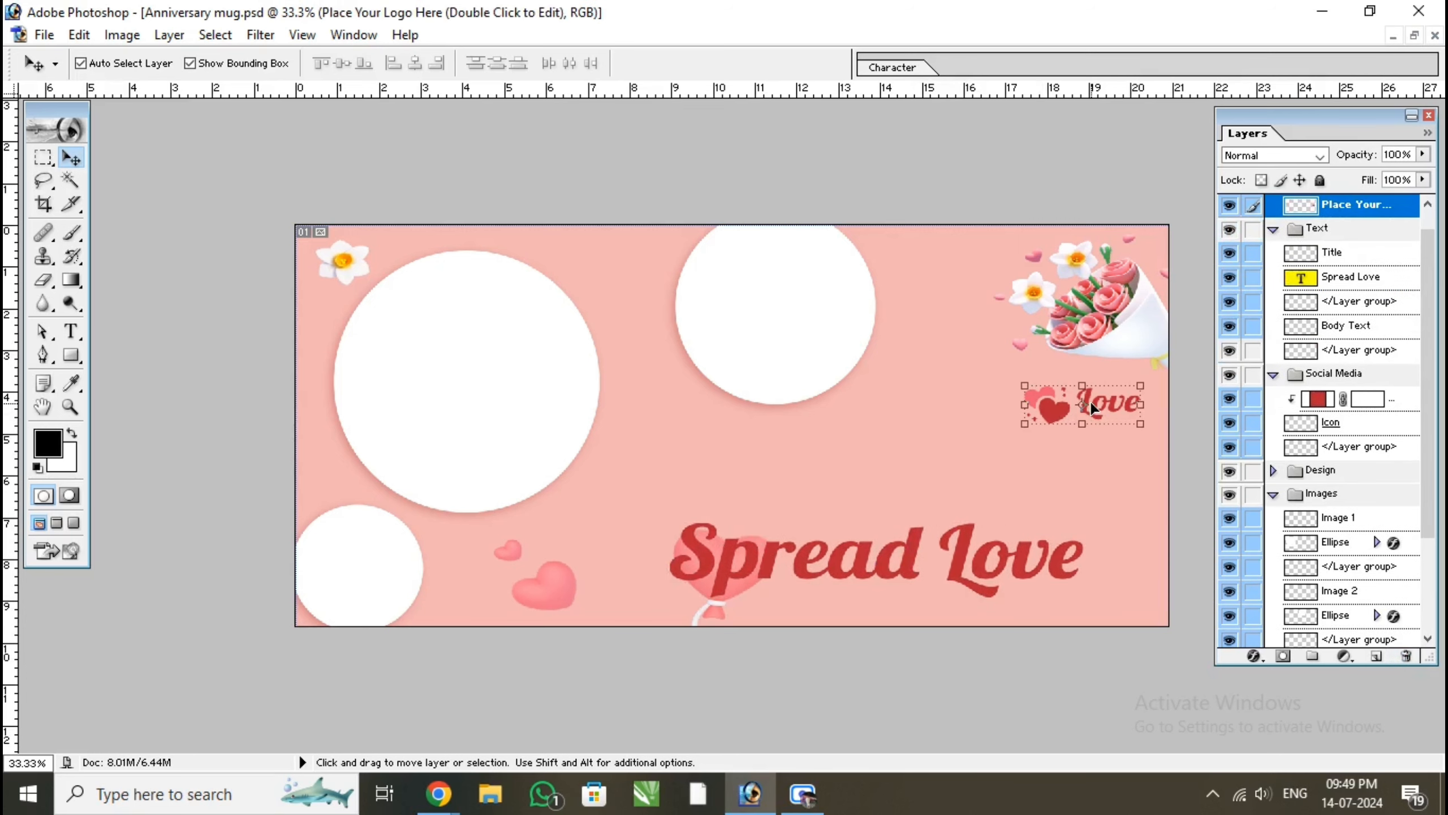
click(829, 437)
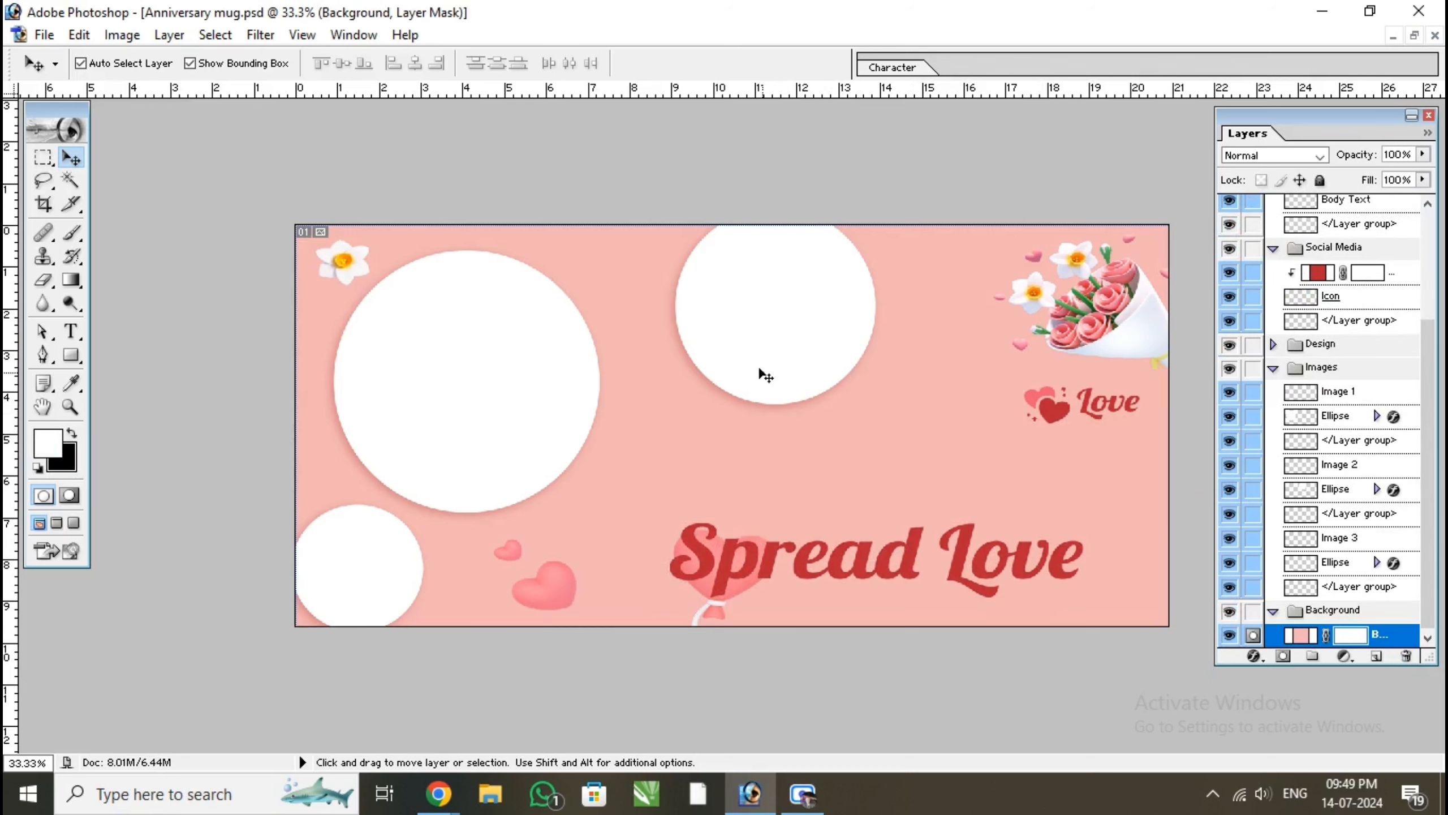
Open the couple photos a57c41470…, wp6538707 and 3443283 from the "couple" folder inside "flower png"
click(44, 34)
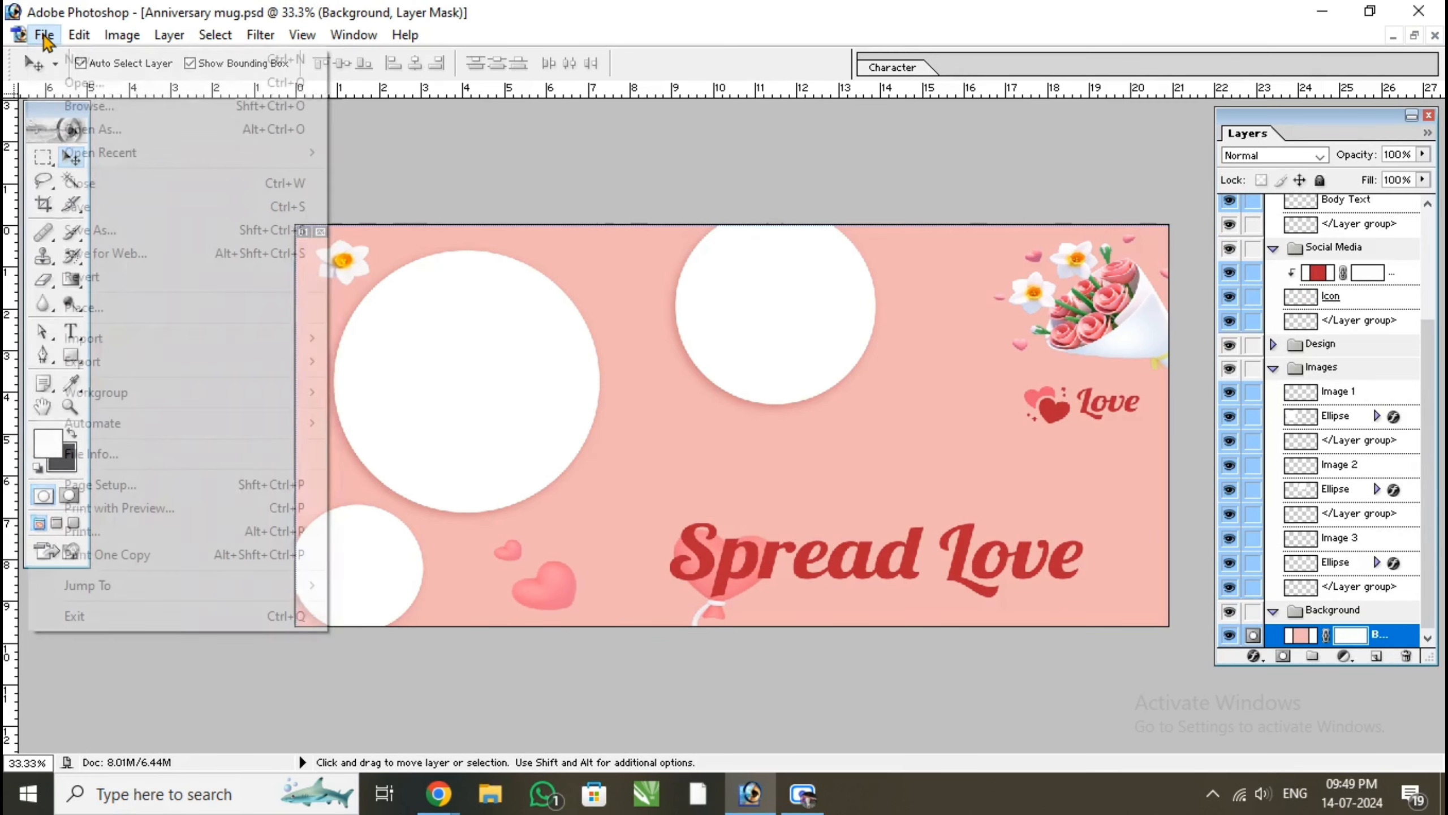
click(85, 81)
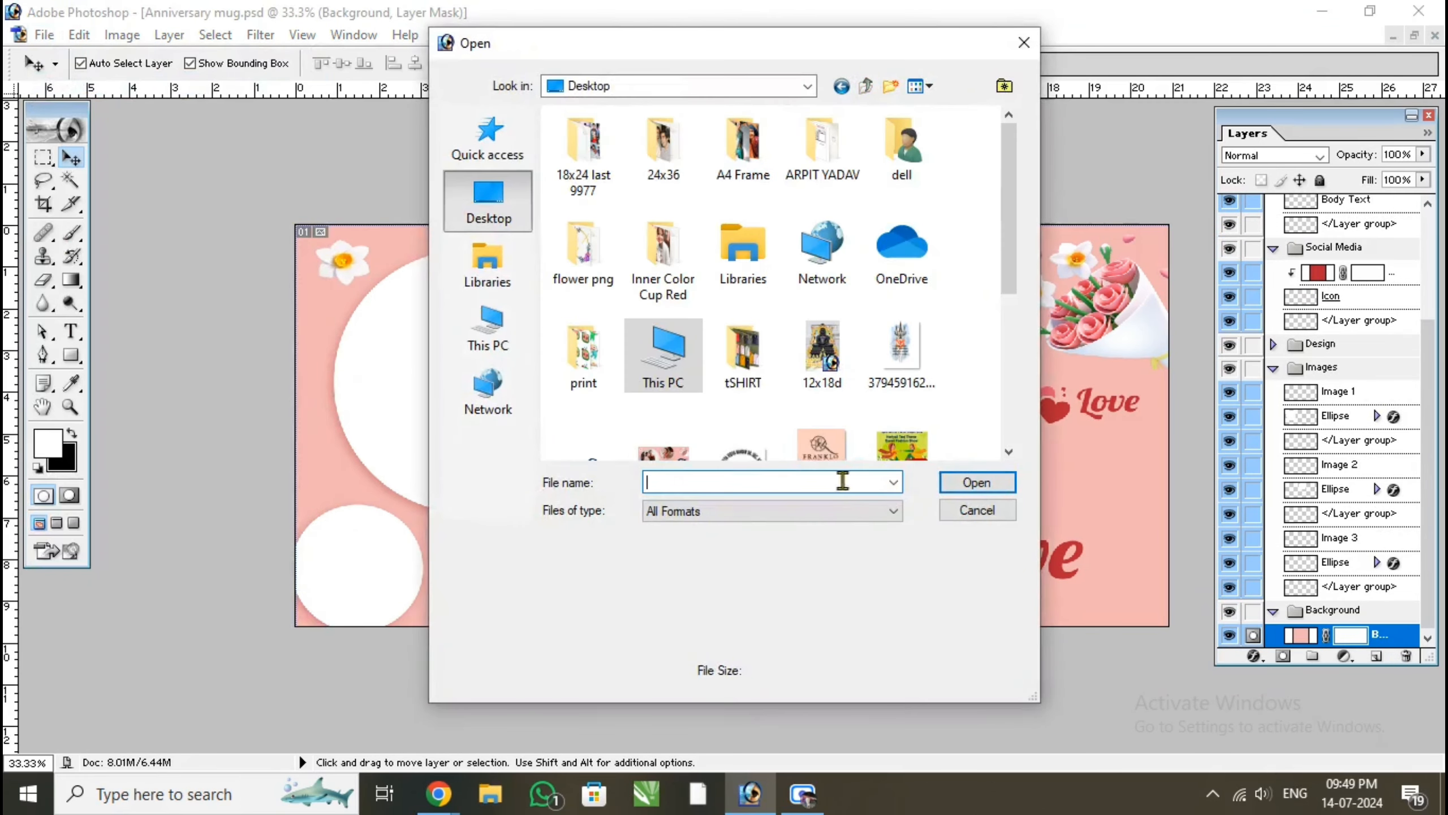
text(fl)
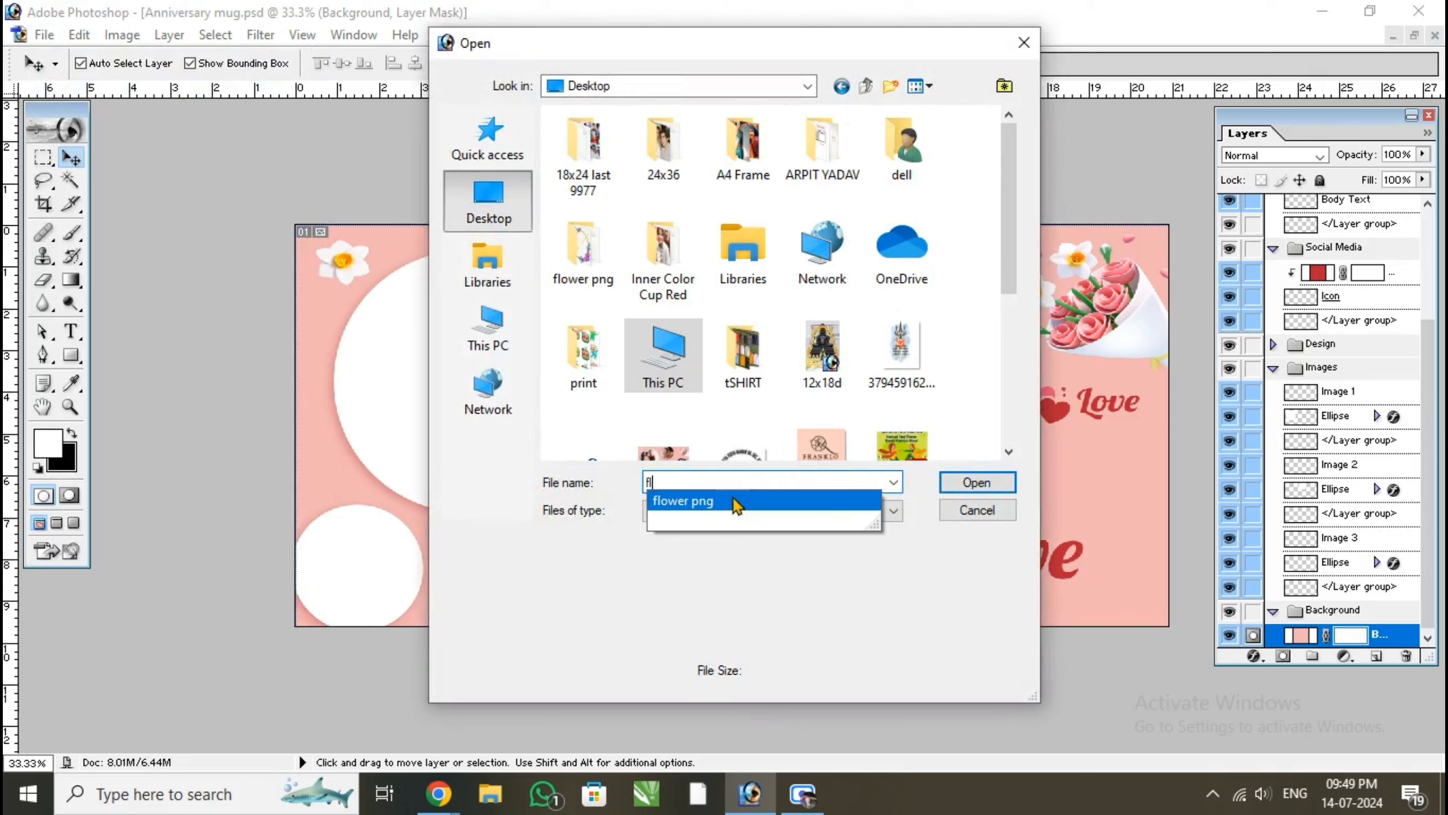
click(734, 501)
click(998, 485)
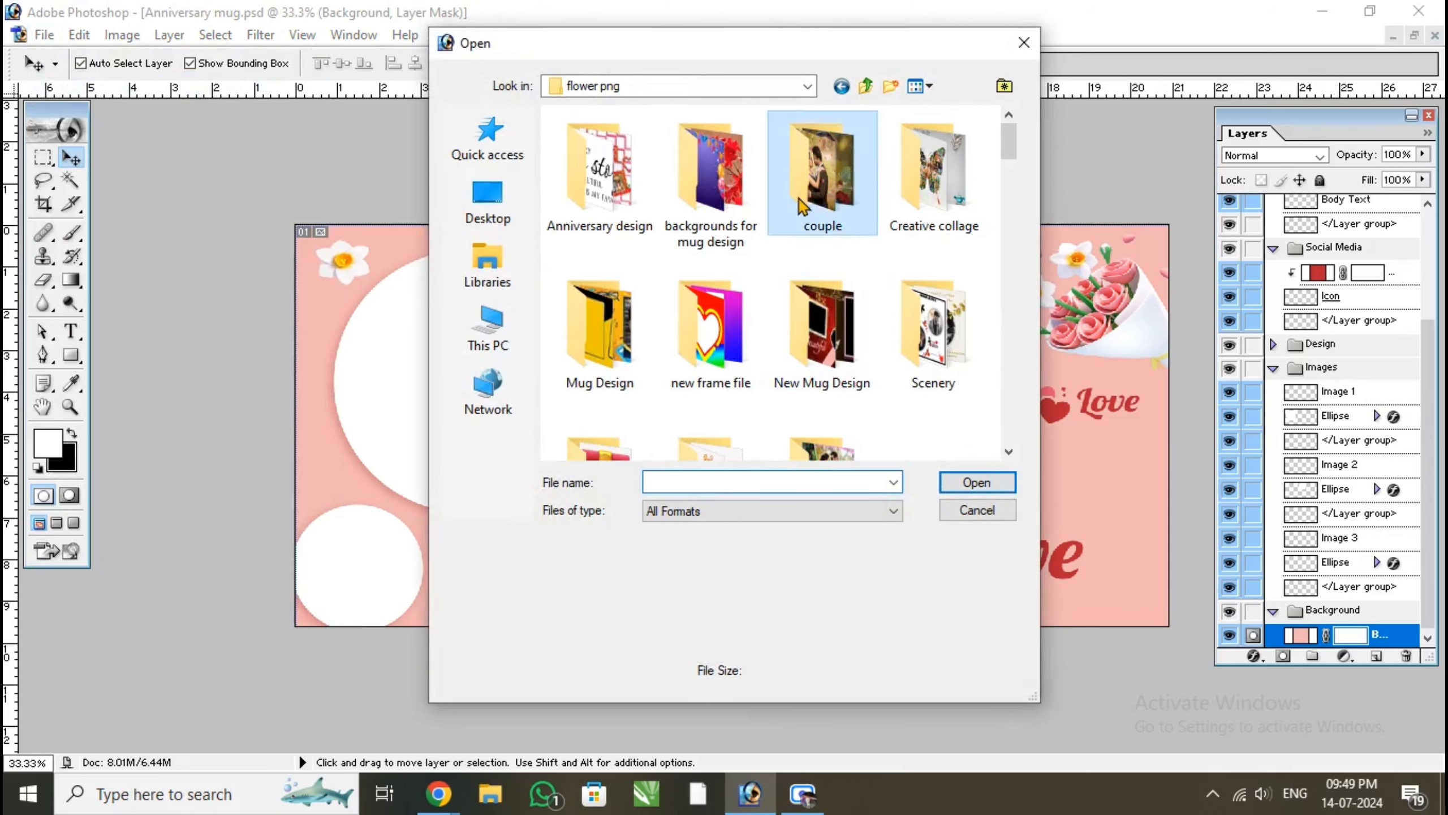
double_click(808, 184)
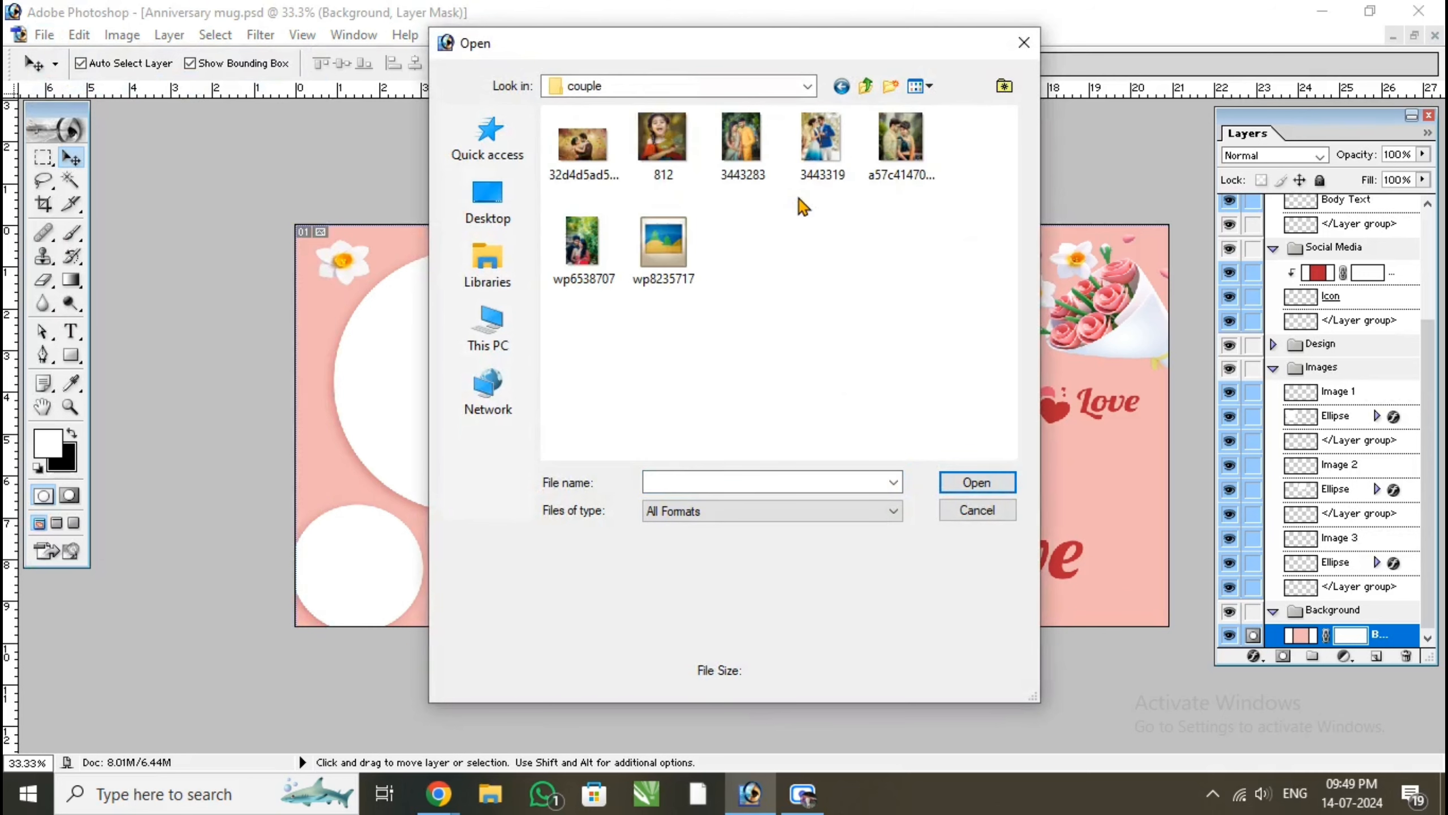
click(912, 154)
ctrl+click(605, 244)
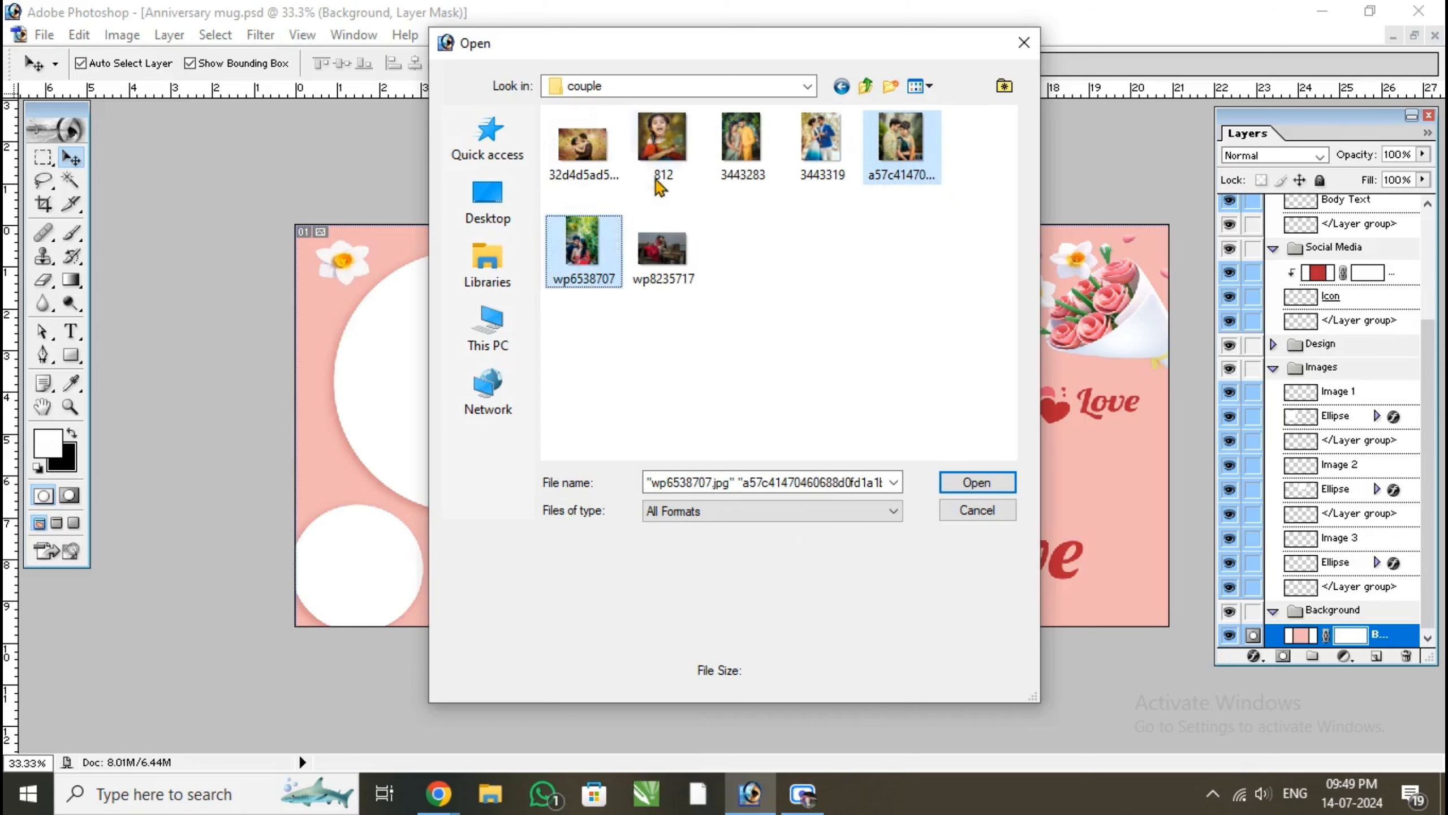
ctrl+click(741, 150)
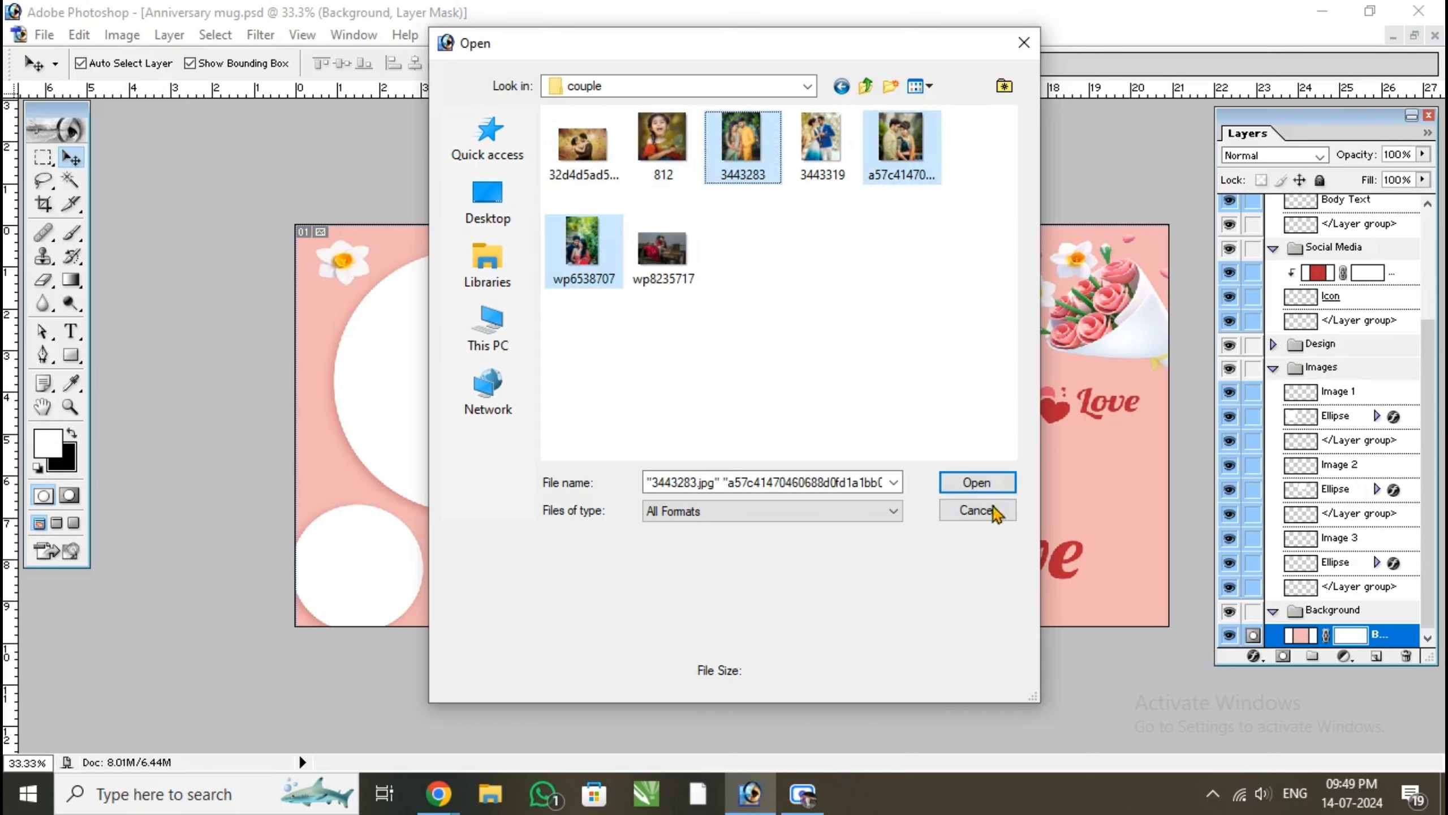
click(976, 482)
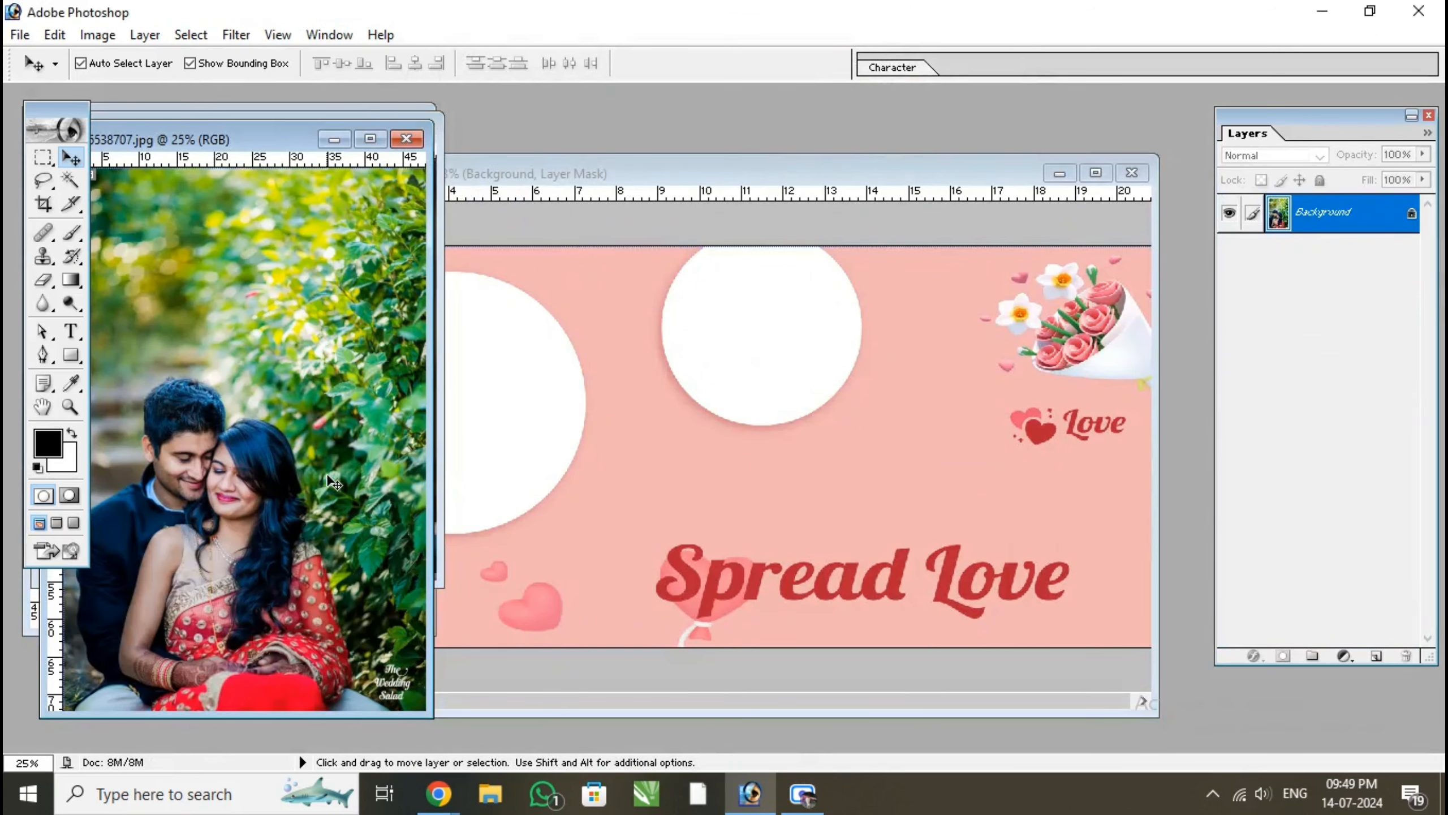
Copy the wp6538707 photo into the Anniversary mug design and close its source file
drag(471, 435, 445, 442)
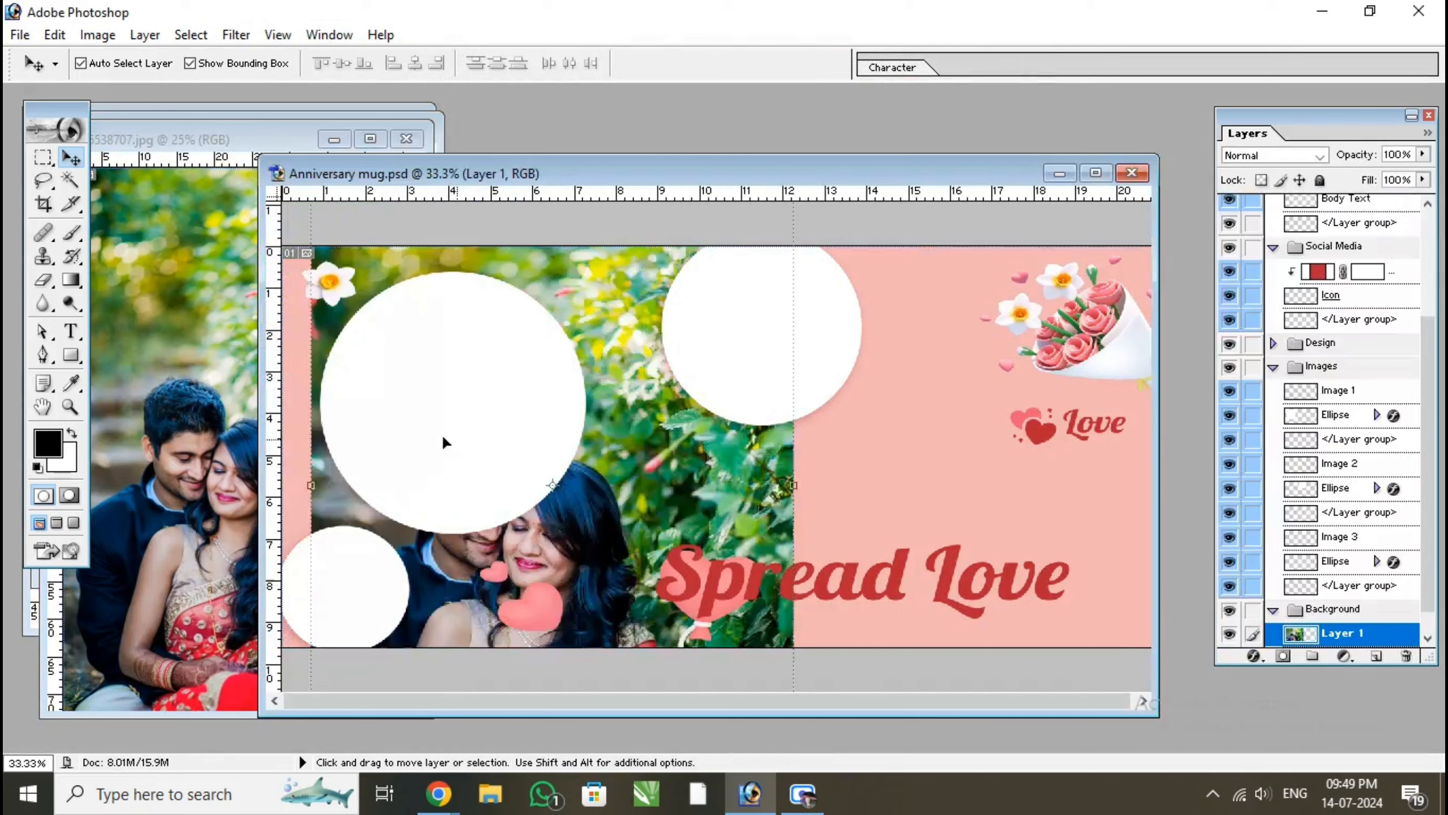
click(199, 382)
click(407, 139)
Copy the a57c41470… couple photo into the mug design and close its source file
click(178, 329)
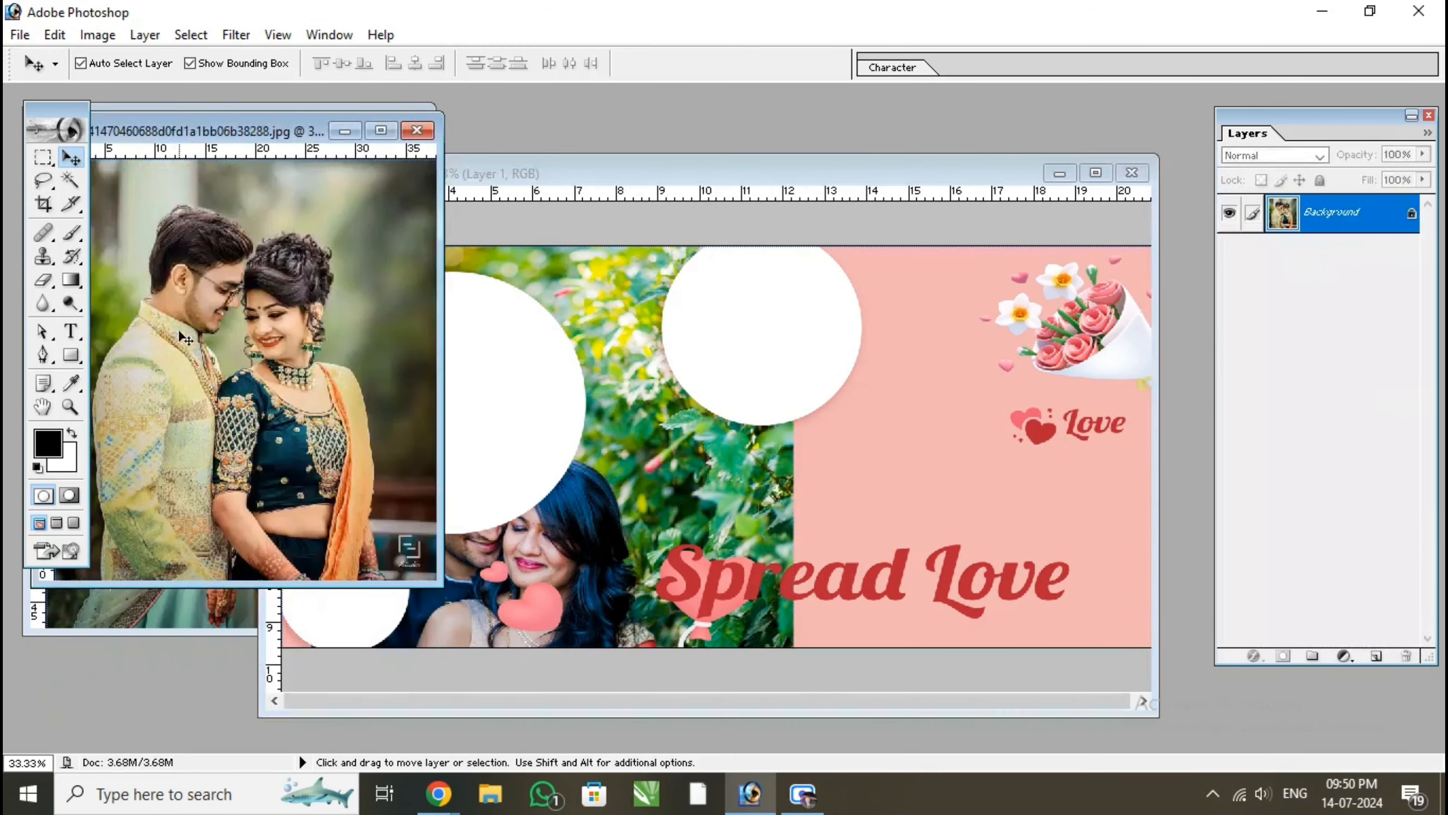
drag(178, 328, 587, 422)
click(222, 388)
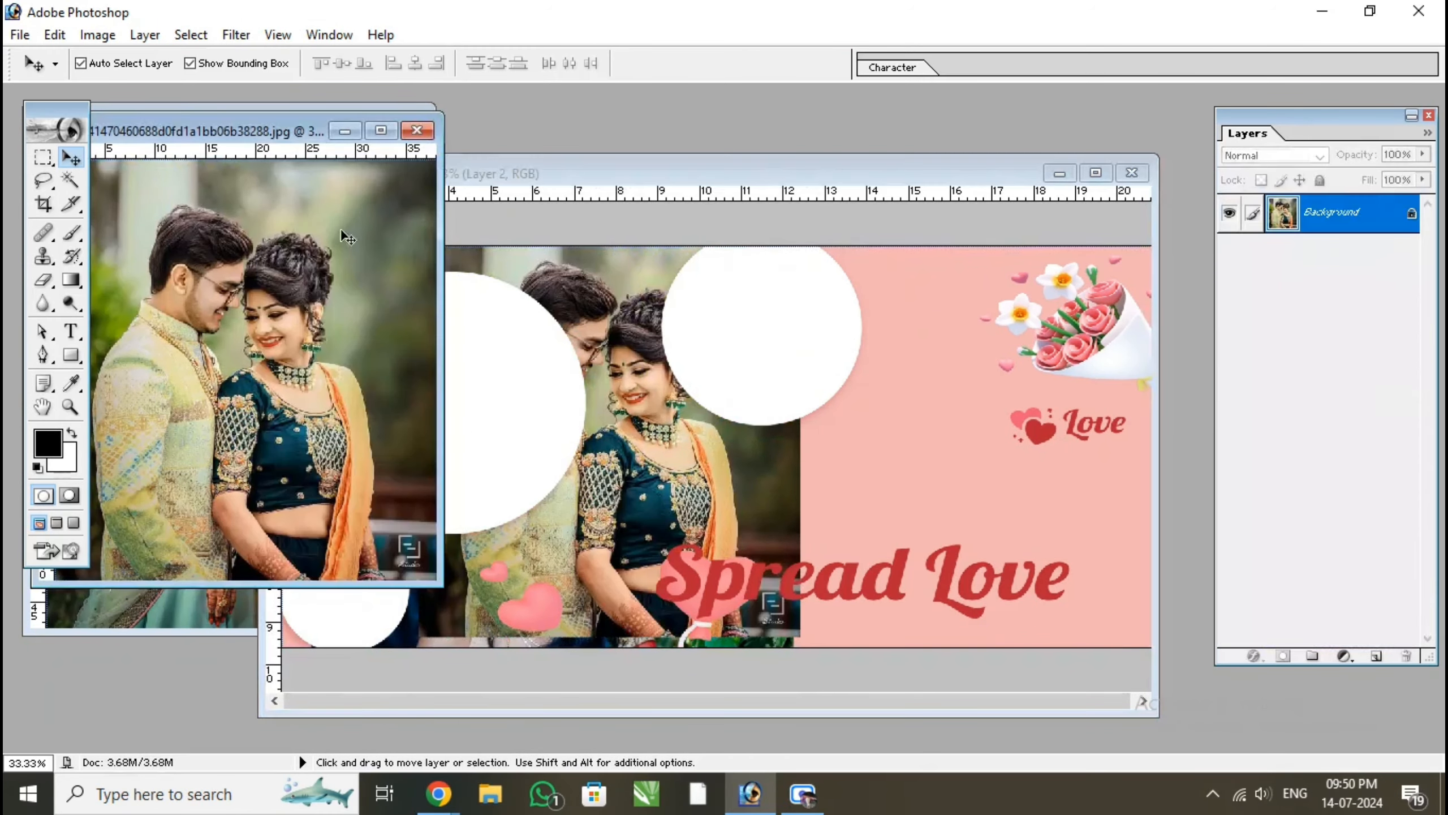
click(417, 130)
Copy the 3443283 couple photo into the mug design, close its source file and maximize the mug document
click(205, 374)
drag(205, 374, 494, 464)
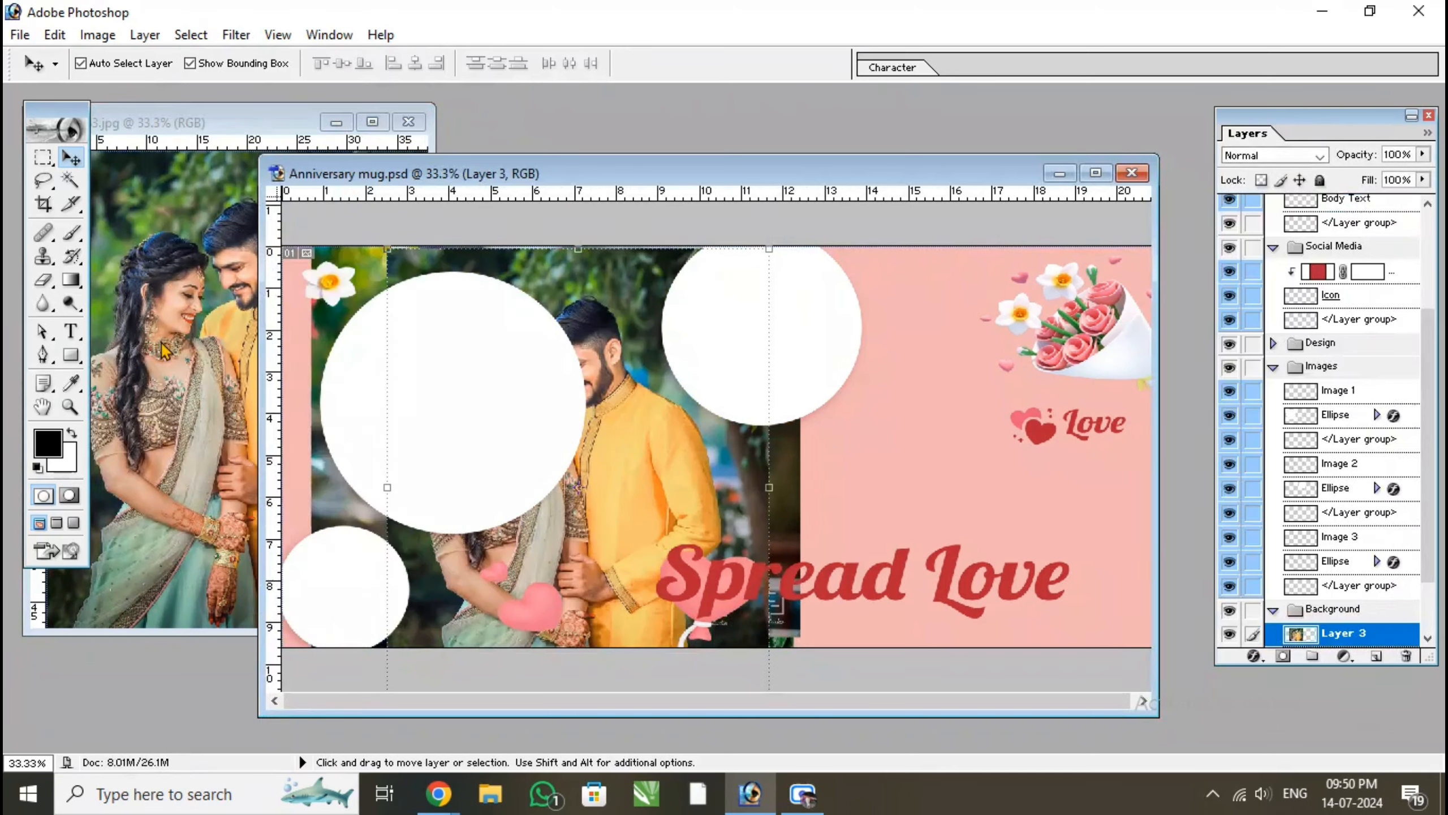
click(166, 349)
click(408, 123)
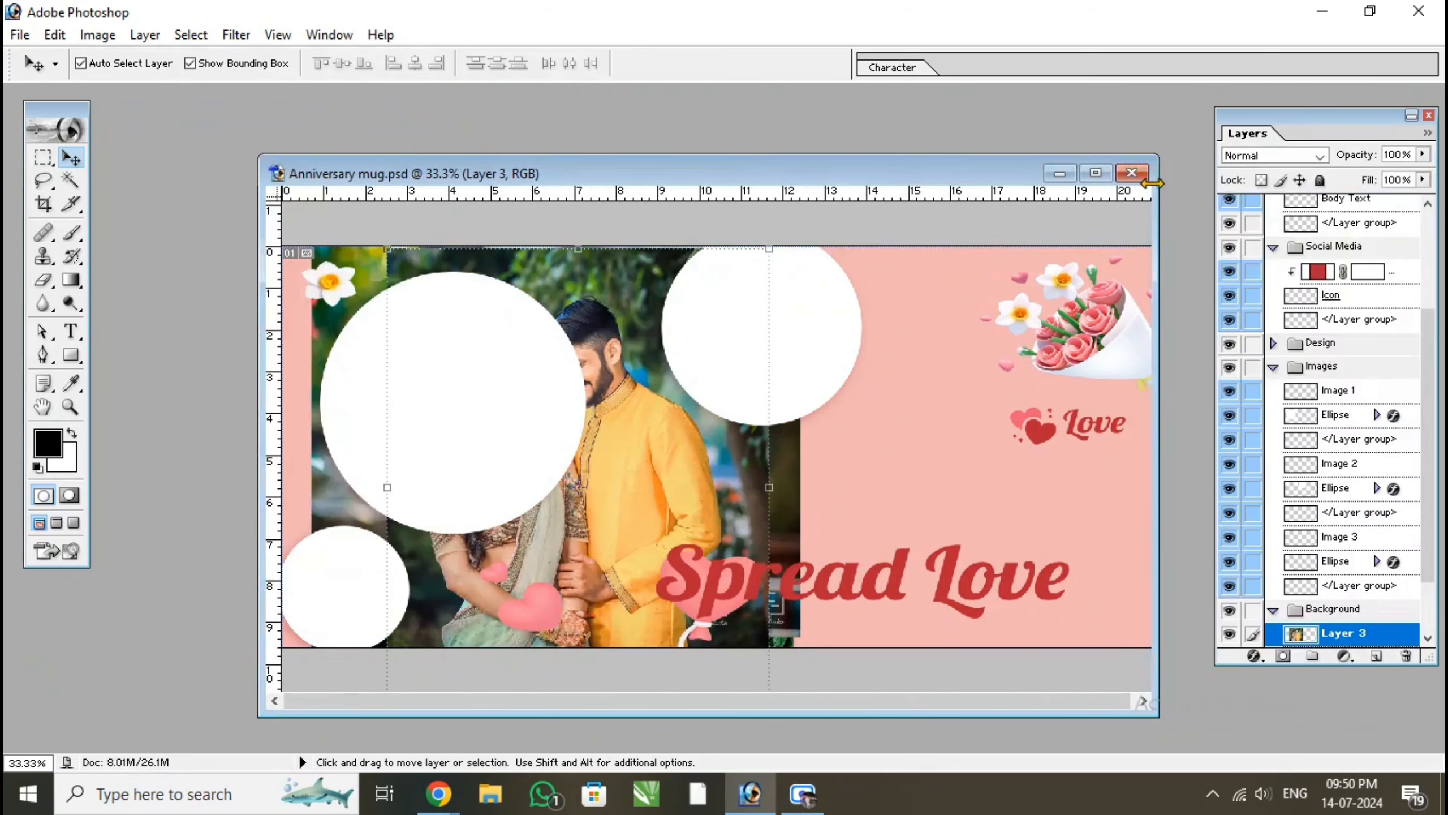
click(1095, 173)
Scale the Layer 3 couple photo down to about the canvas height and shift it left behind the large circle
drag(677, 482, 691, 482)
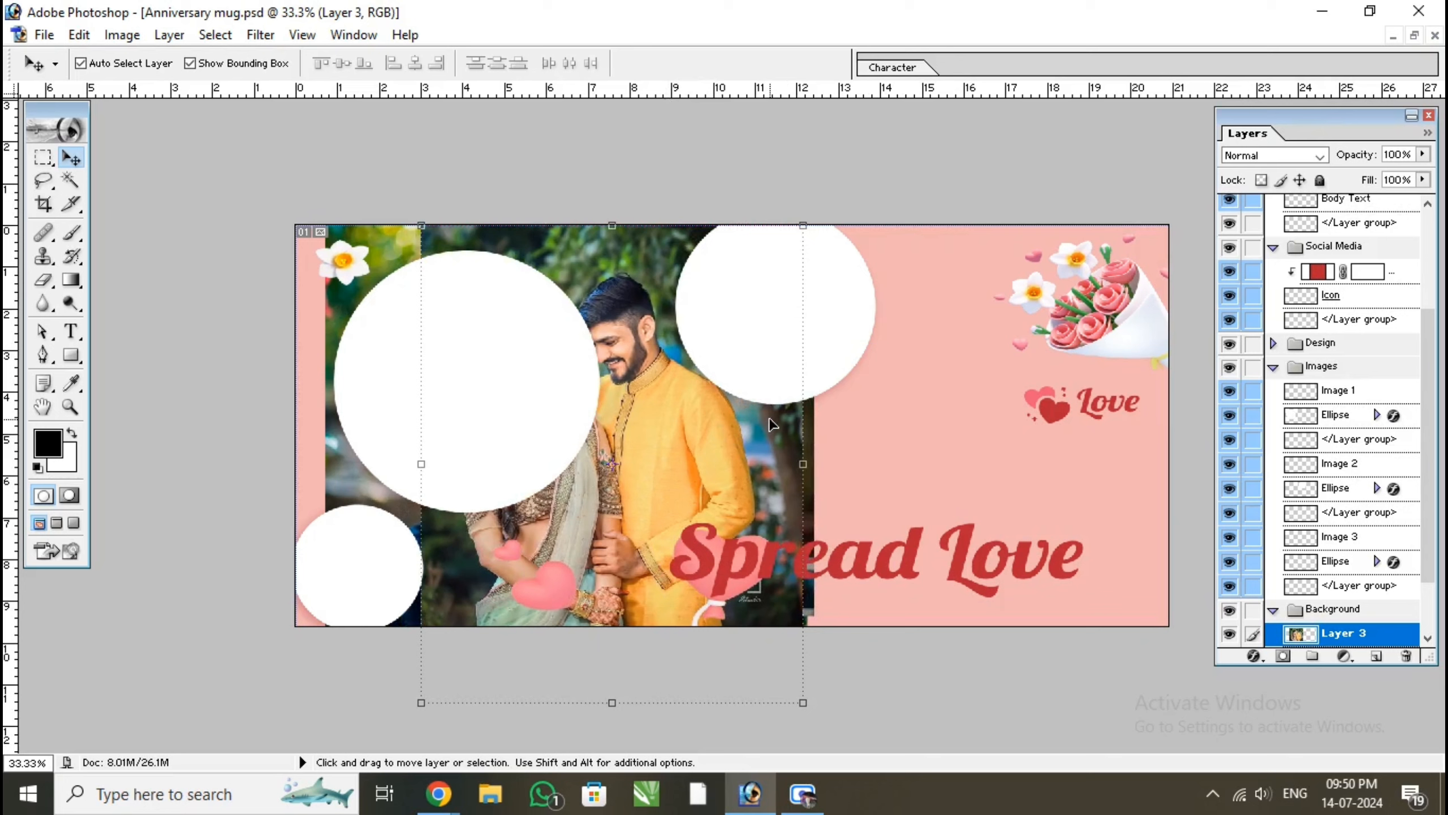
drag(803, 703, 738, 620)
click(839, 66)
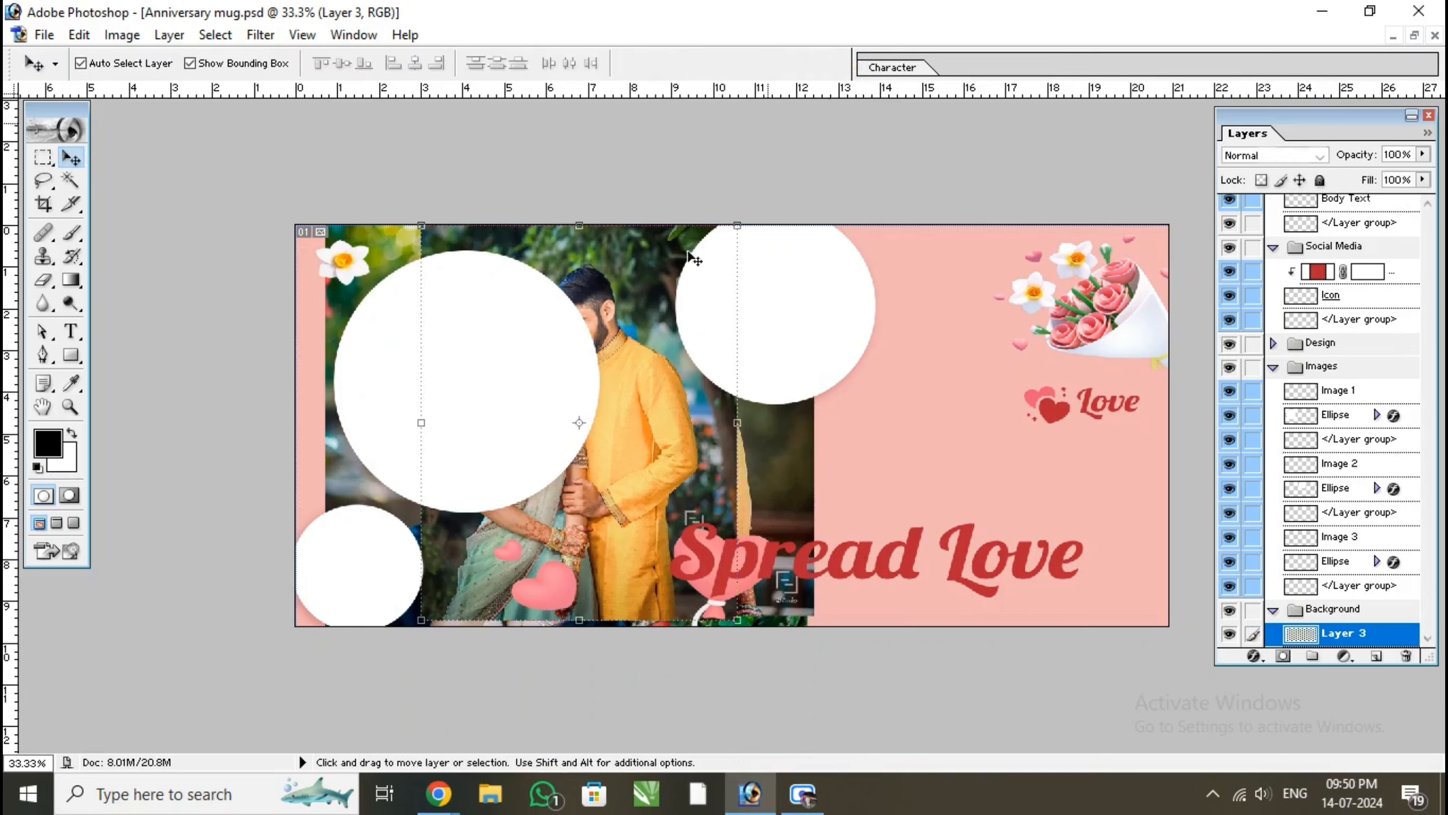
drag(684, 394, 608, 398)
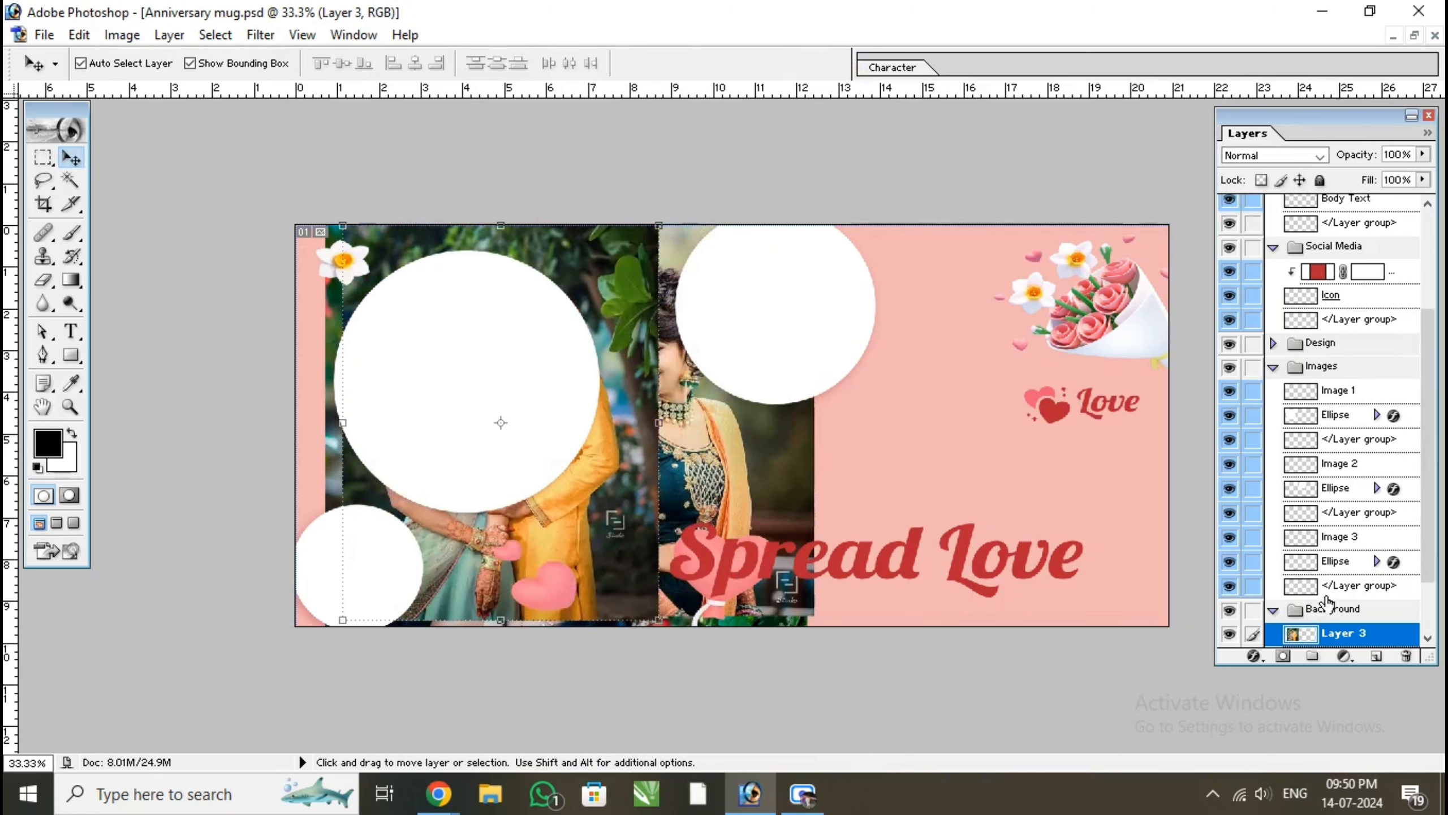
Move the Layer 3 photo to the canvas's right half and scale it to 81% proportionally
scroll(1343, 622, down, 3)
click(465, 365)
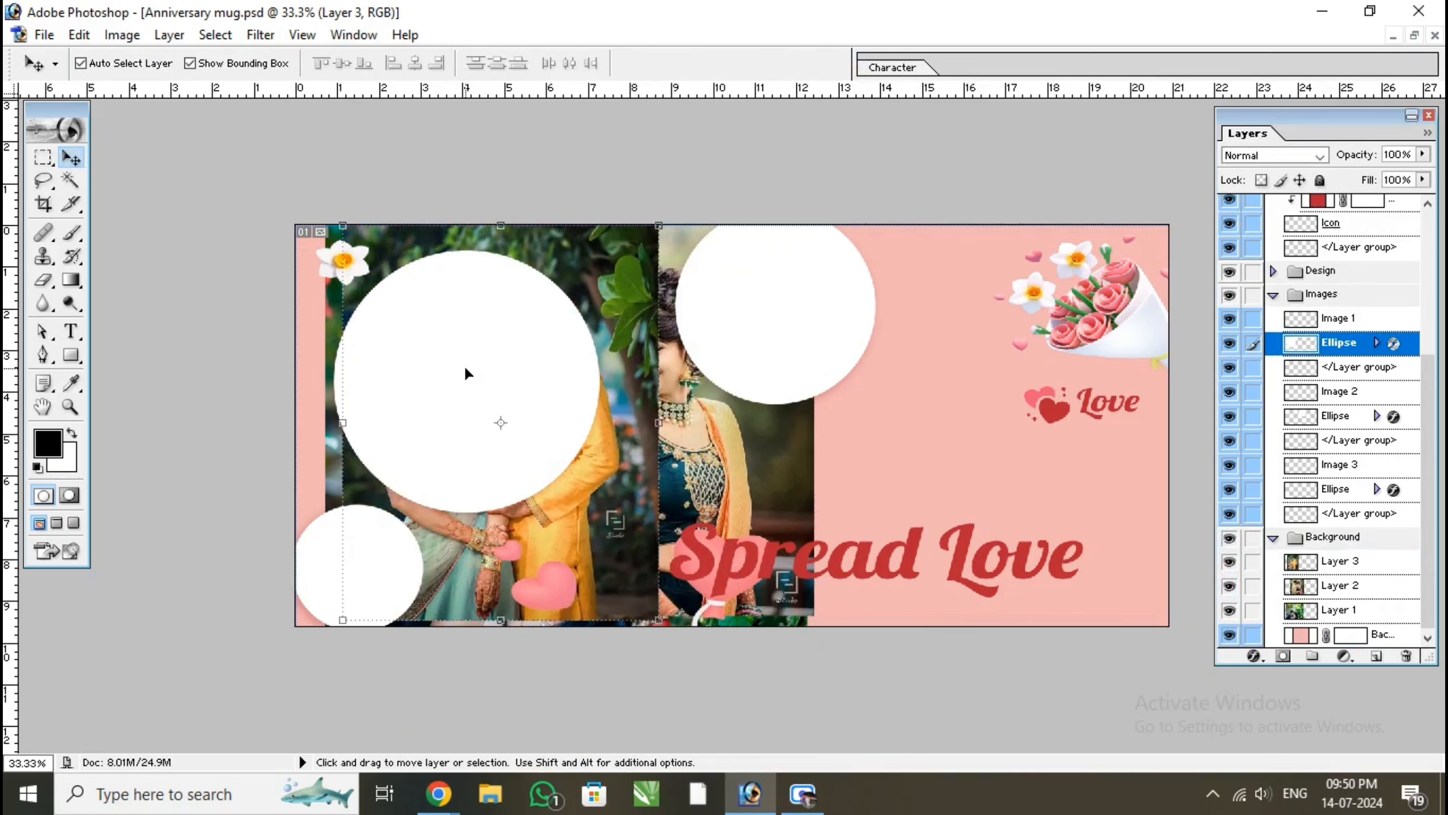
click(592, 571)
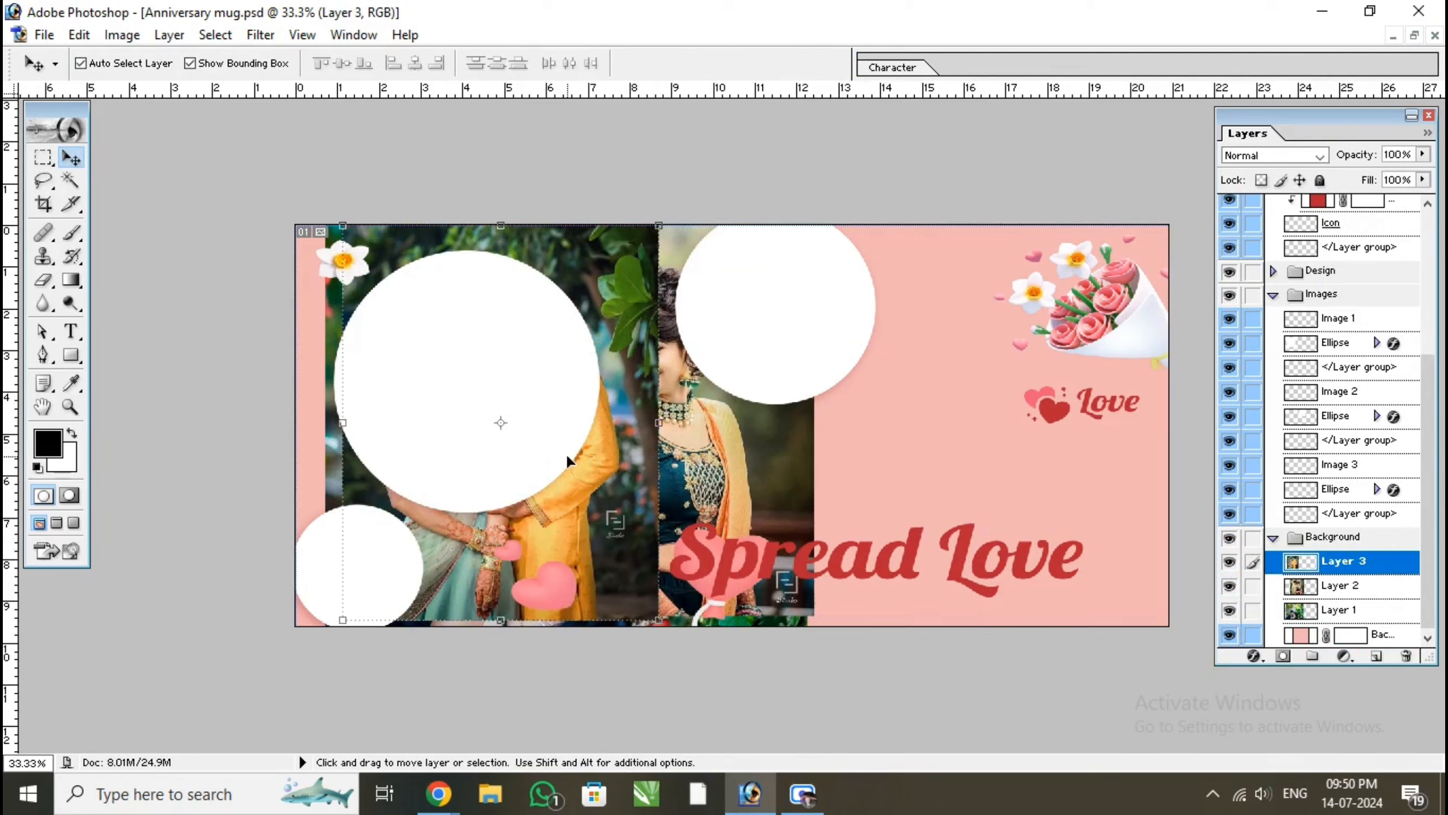
drag(576, 502, 913, 506)
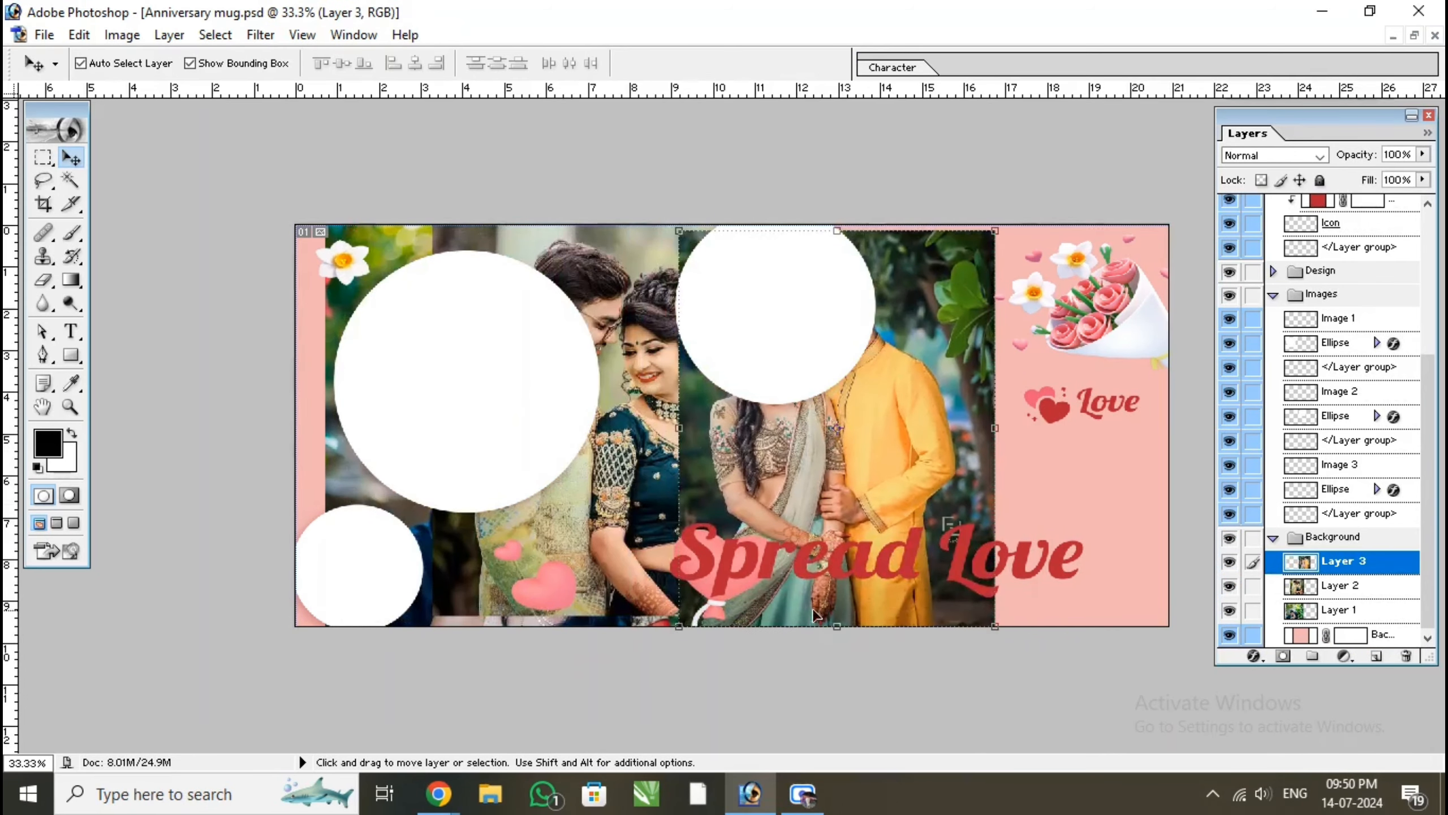
drag(678, 623, 751, 562)
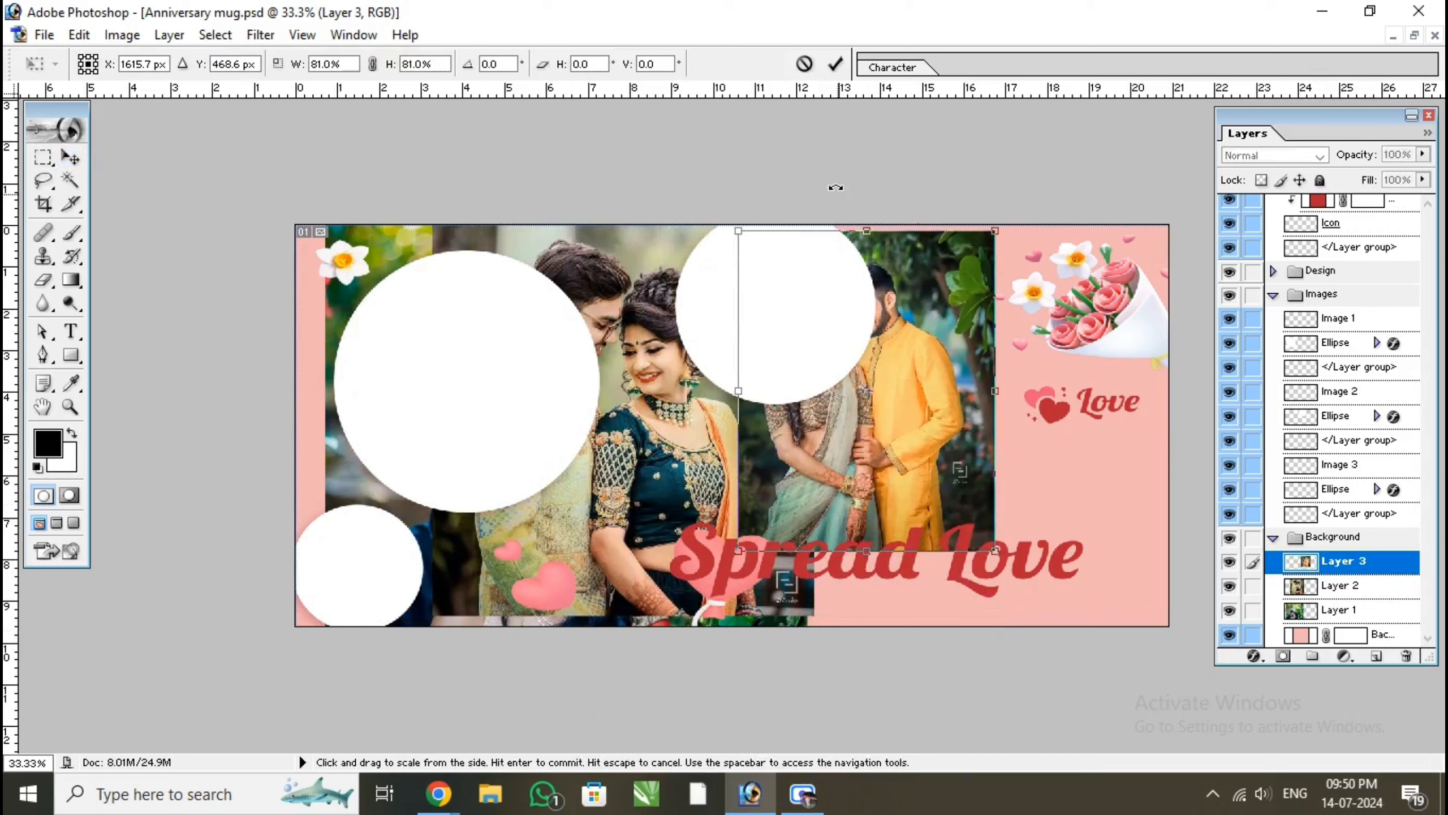
click(836, 65)
drag(923, 398, 988, 450)
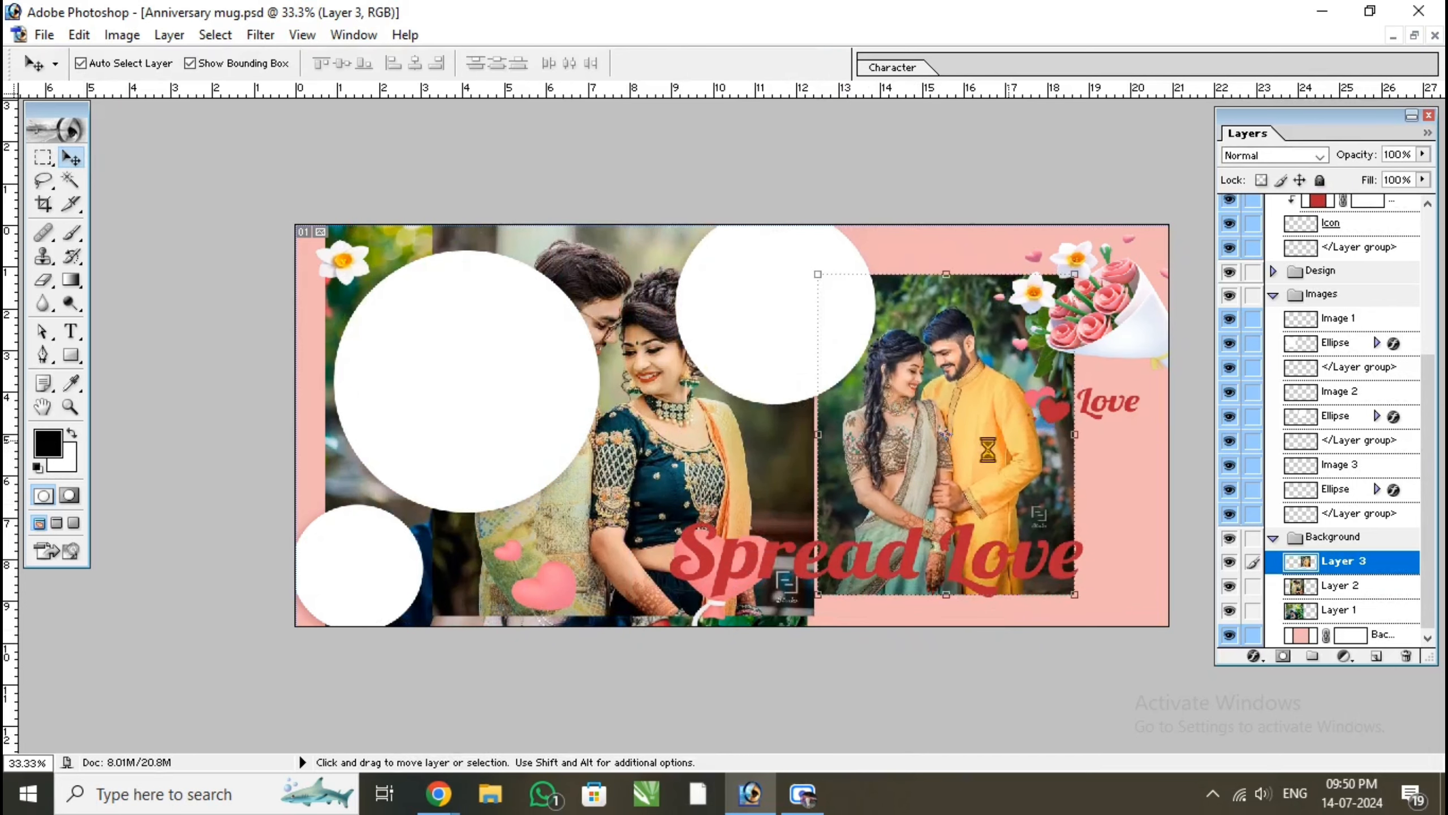
Scale down the Layer 2 couple photo and move it to the canvas's right side, behind the Layer 3 photo
click(700, 456)
drag(814, 616, 655, 440)
click(837, 64)
drag(629, 302, 1017, 410)
Scale the Layer 1 garden photo to 50.8% and place it near the canvas's lower edge beside the large circle
click(672, 459)
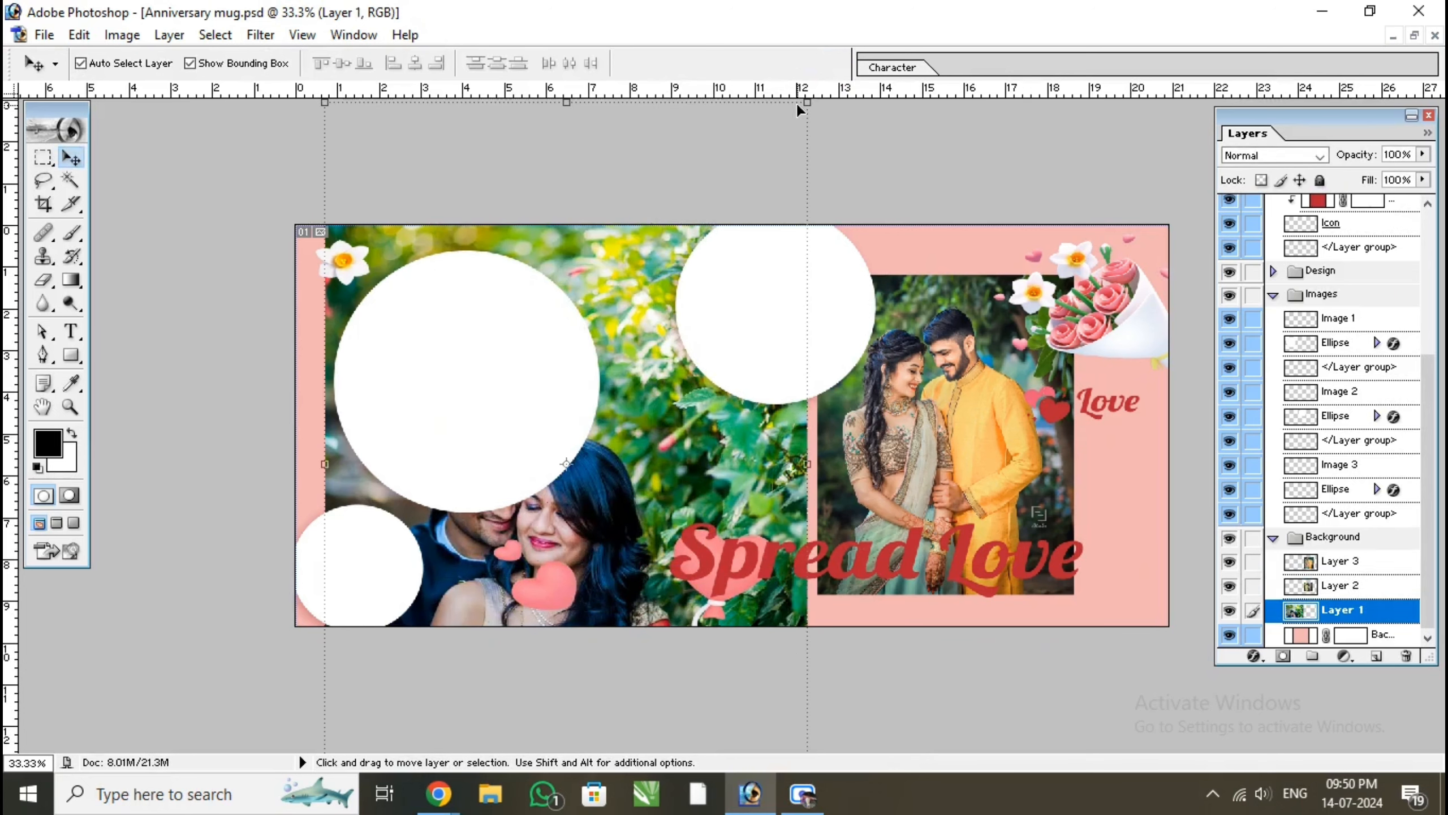
drag(806, 102, 758, 335)
drag(753, 336, 627, 528)
drag(454, 583, 691, 346)
drag(789, 249, 815, 241)
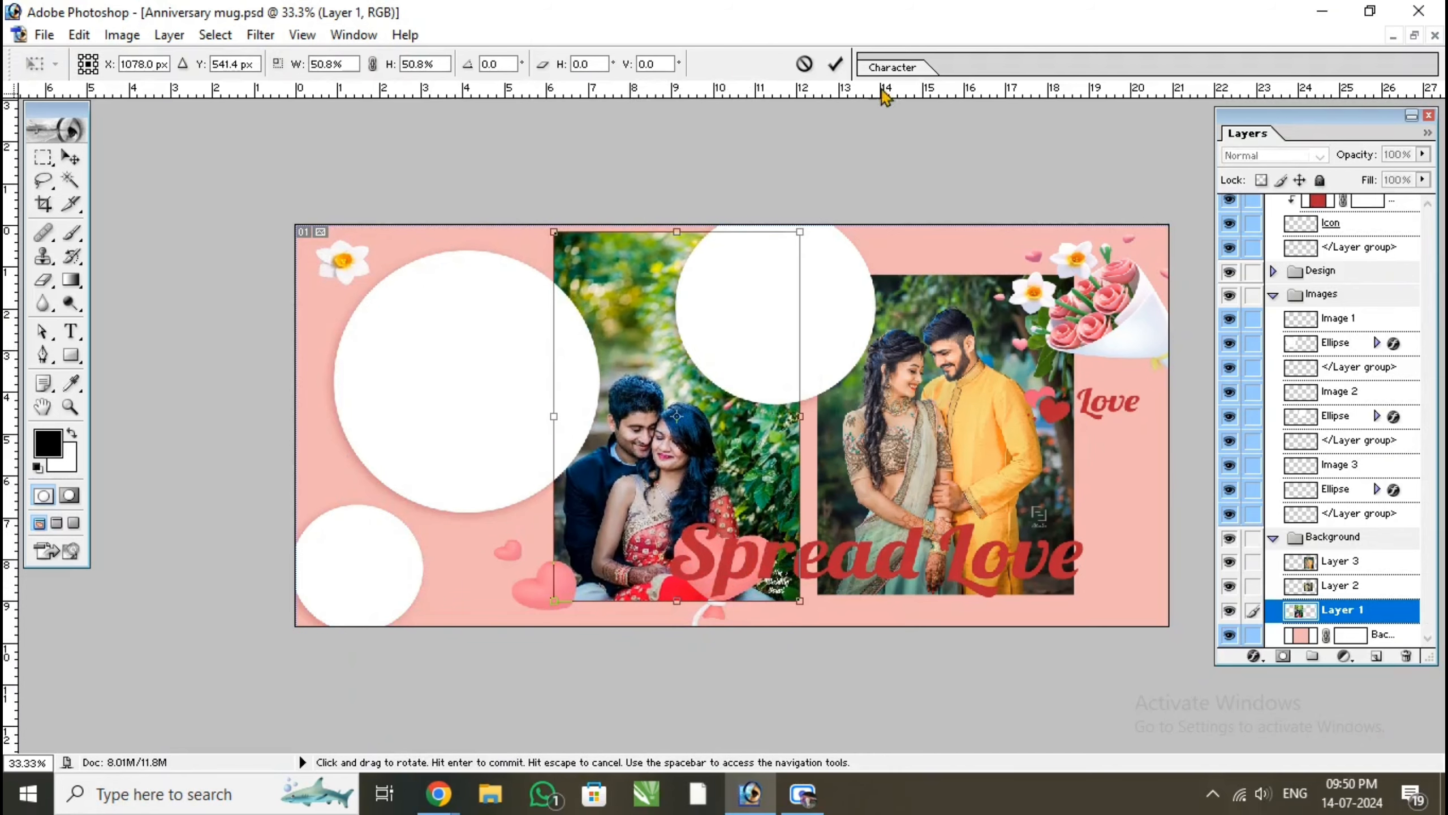
click(835, 63)
drag(730, 421, 662, 440)
Move the Layer 3 photo left and stack it directly above the large circle's Ellipse layer in the Images group
drag(966, 419, 747, 472)
click(428, 405)
click(482, 473)
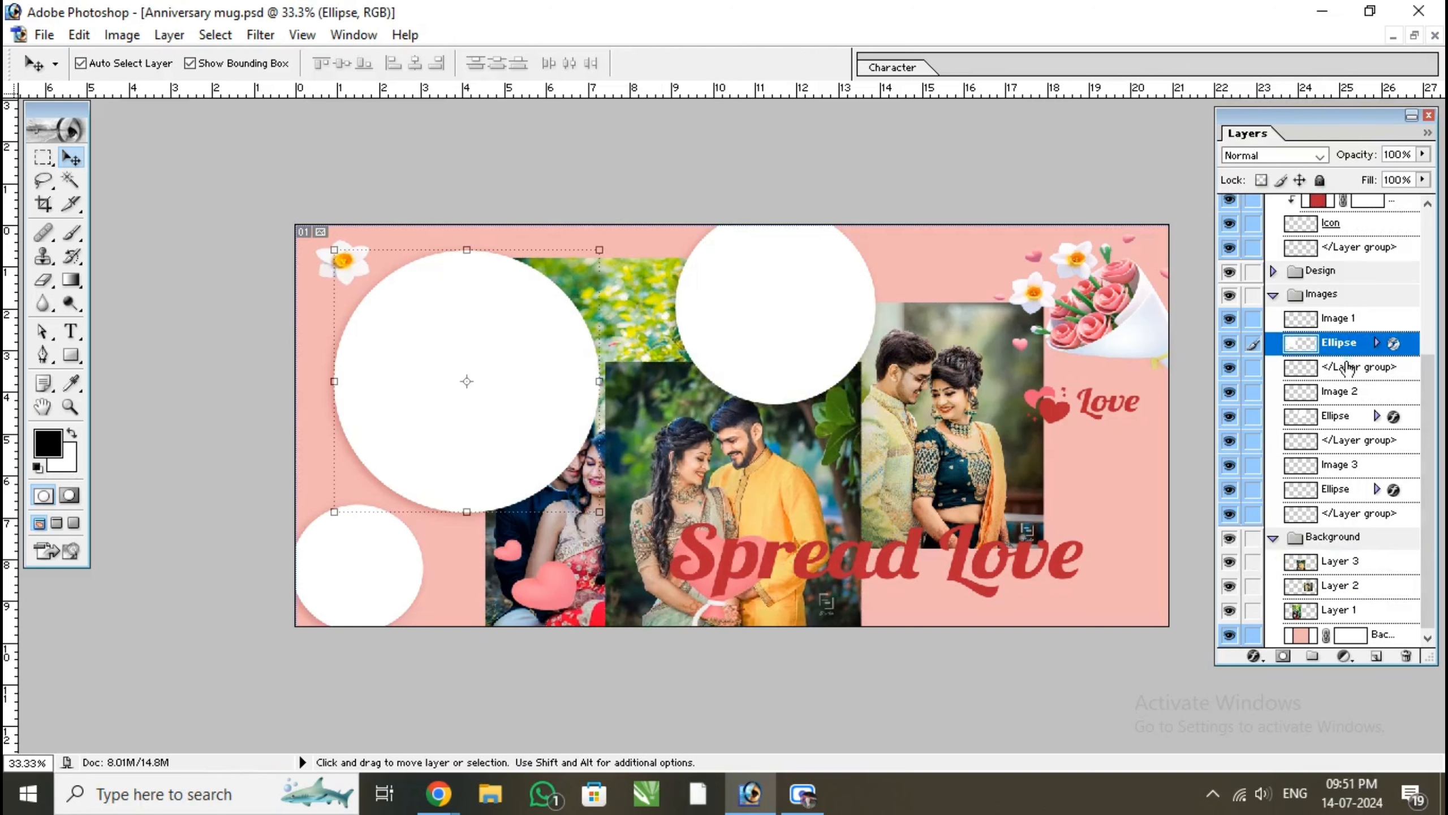
click(767, 469)
drag(1346, 567, 1343, 341)
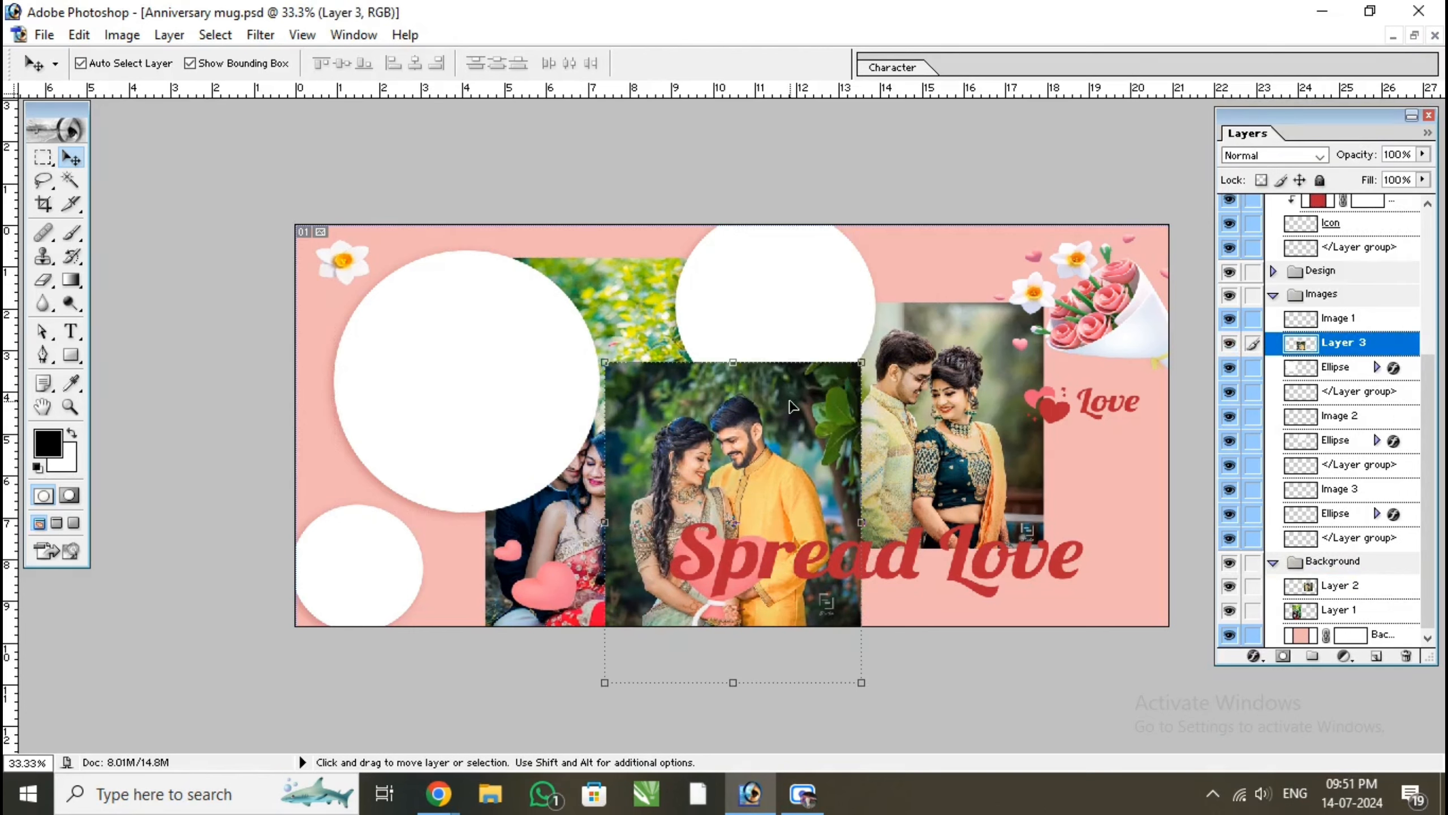
Position the Layer 3 photo over the large white circle and scale it to 107.3% to cover the circle
drag(824, 437, 559, 313)
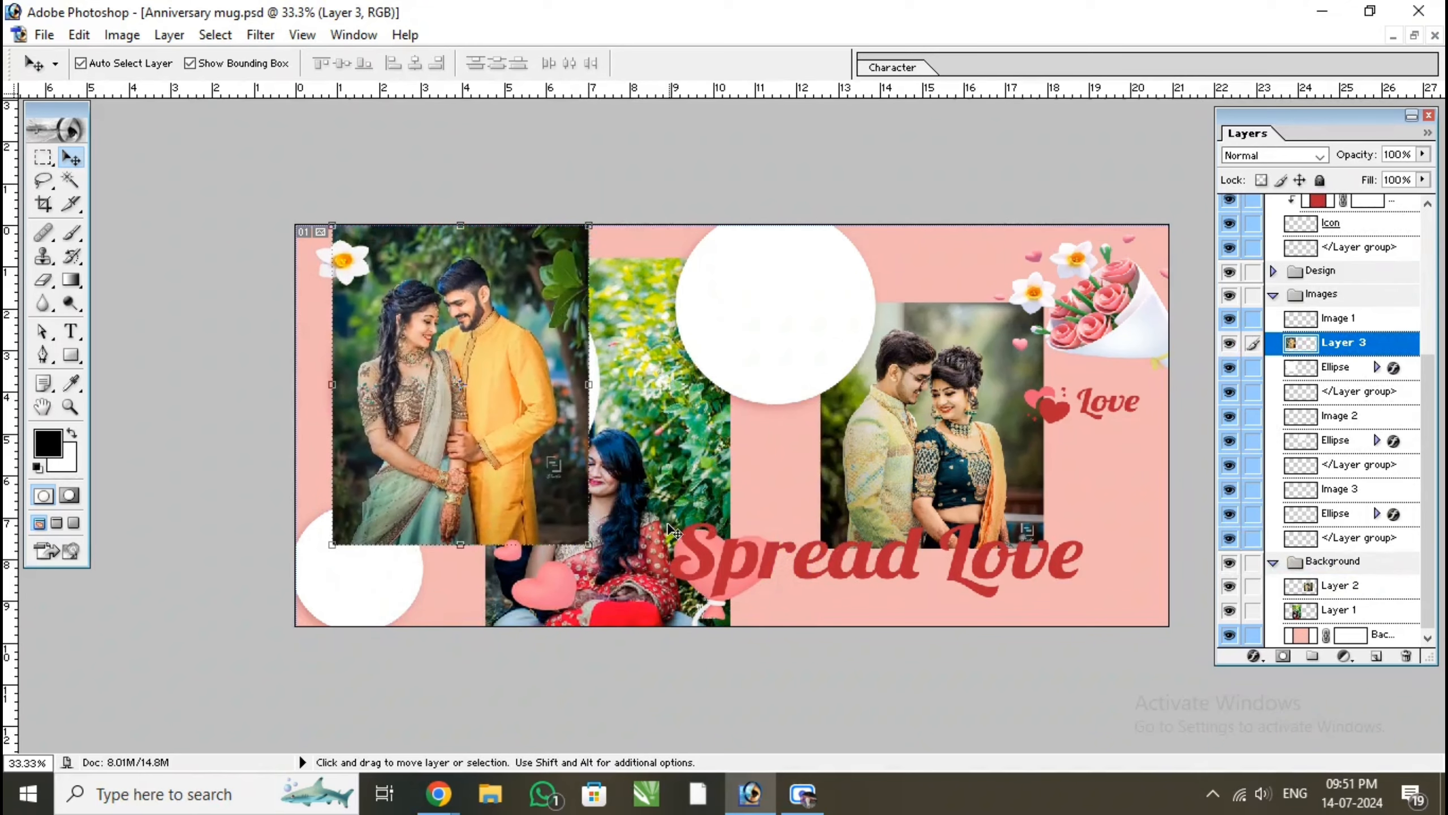
drag(589, 544, 608, 567)
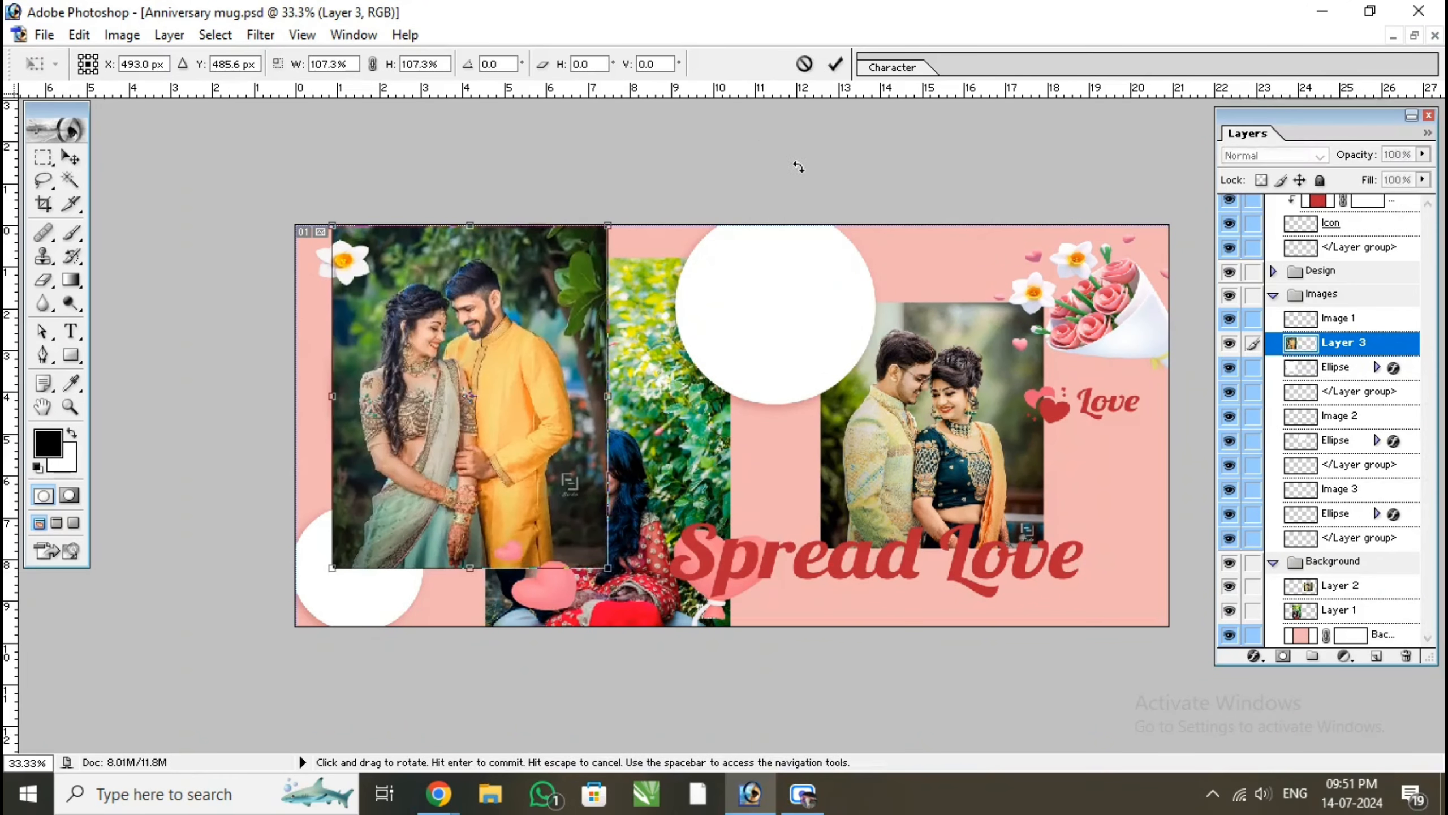
click(835, 62)
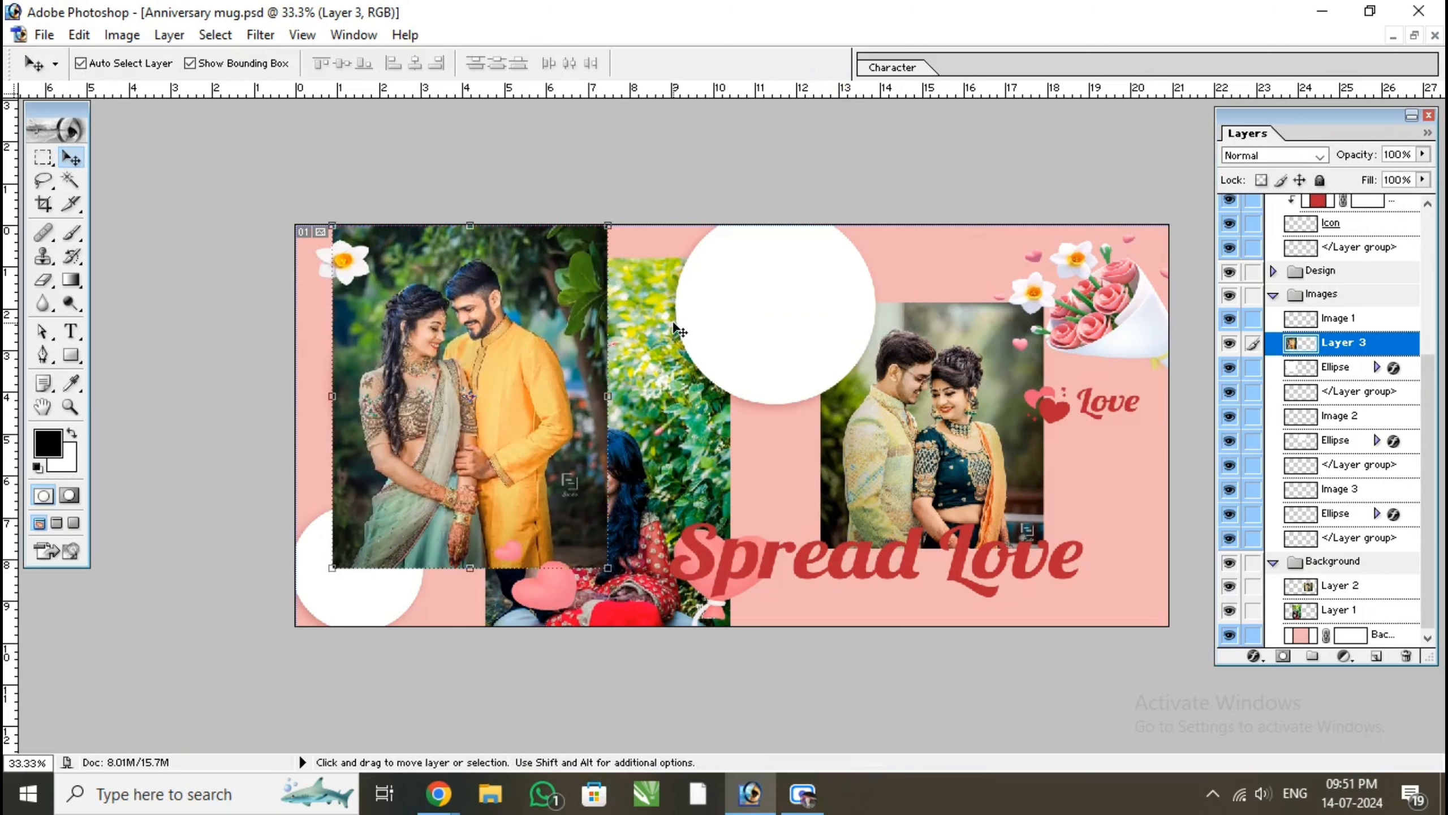
Clip the Layer 3 photo to the large circle to check the framing, release the clipping and nudge the photo slightly down
key(ctrl+alt+g)
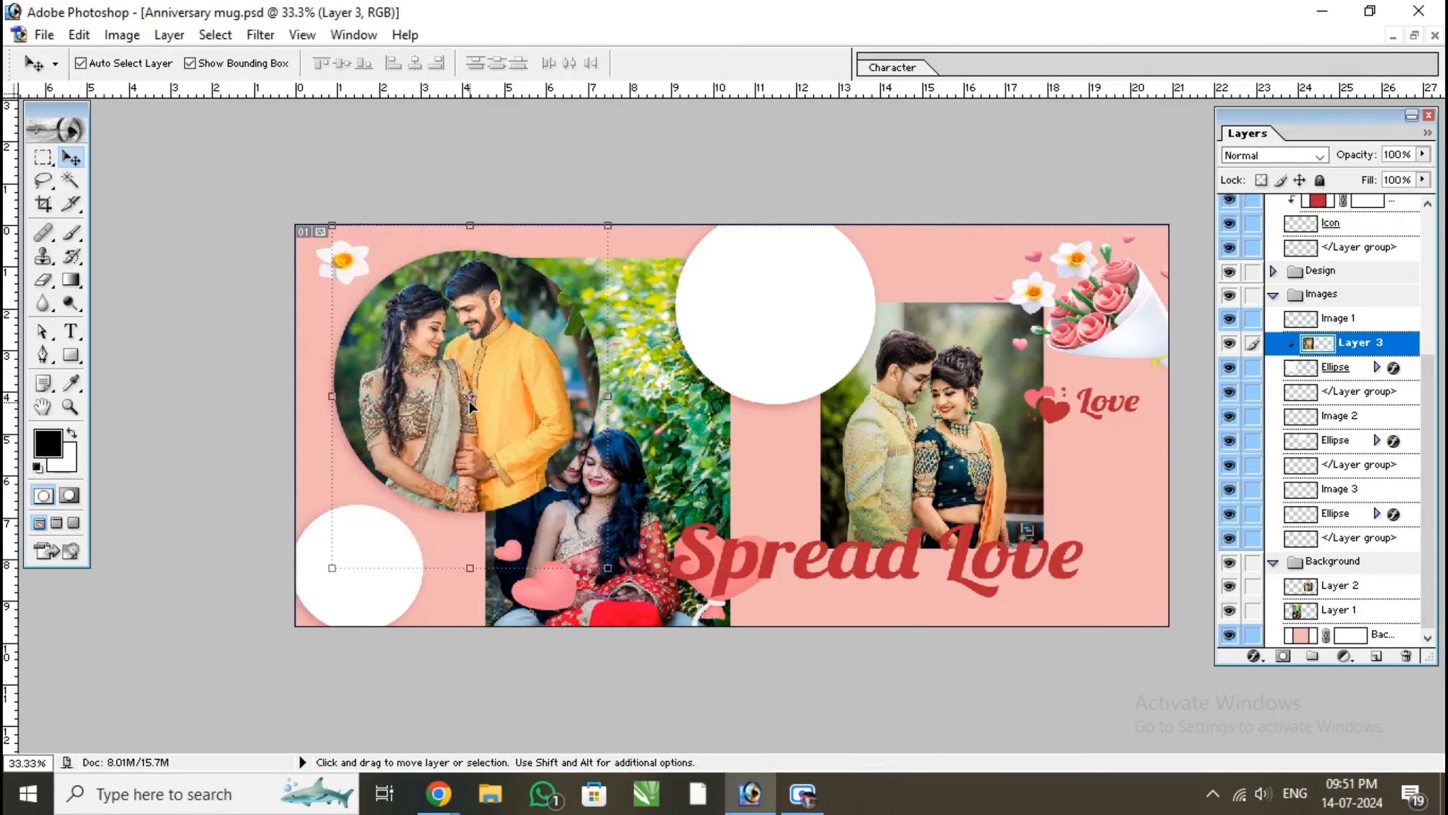
key(ctrl+alt+g)
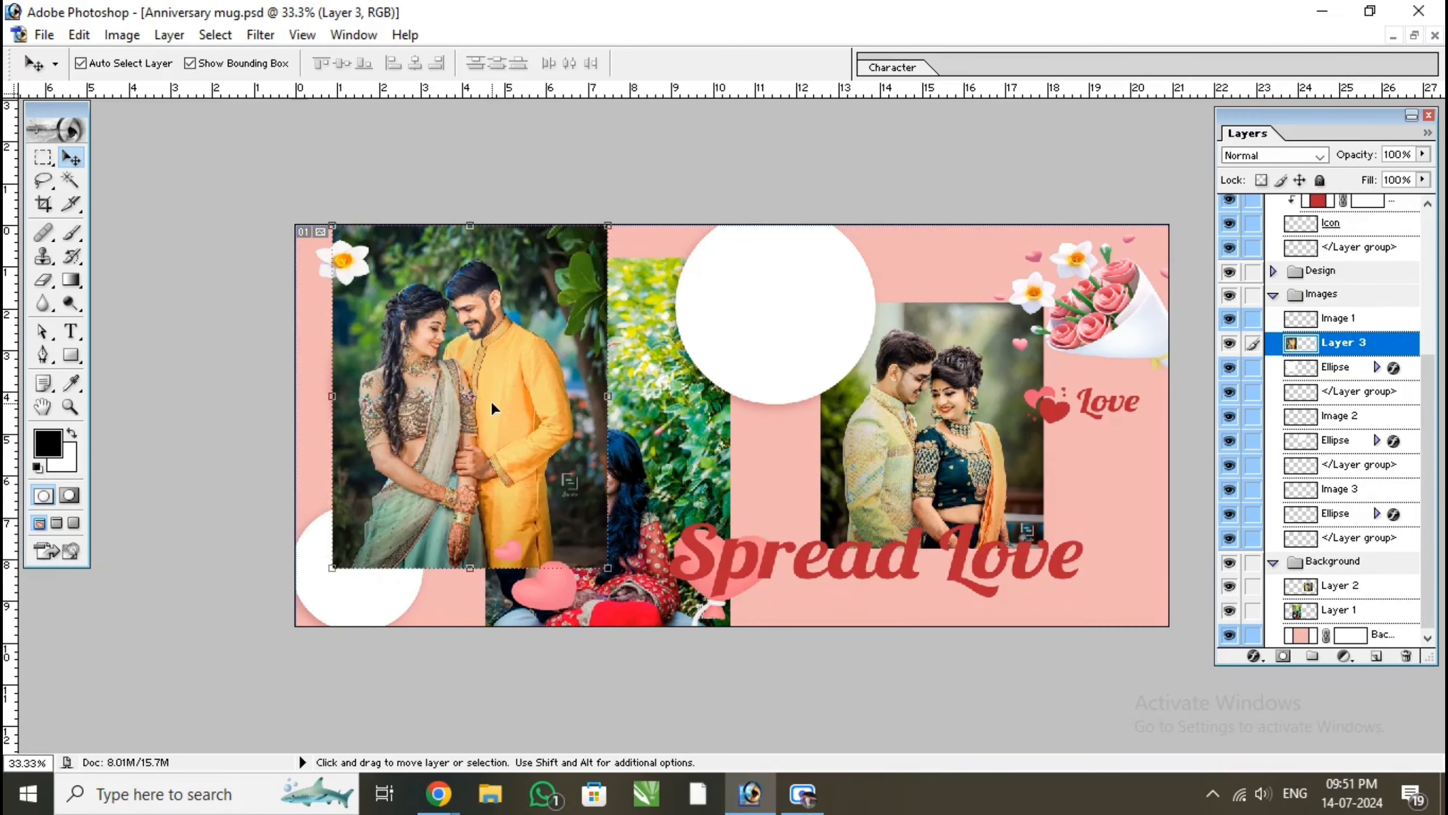
drag(492, 404, 495, 411)
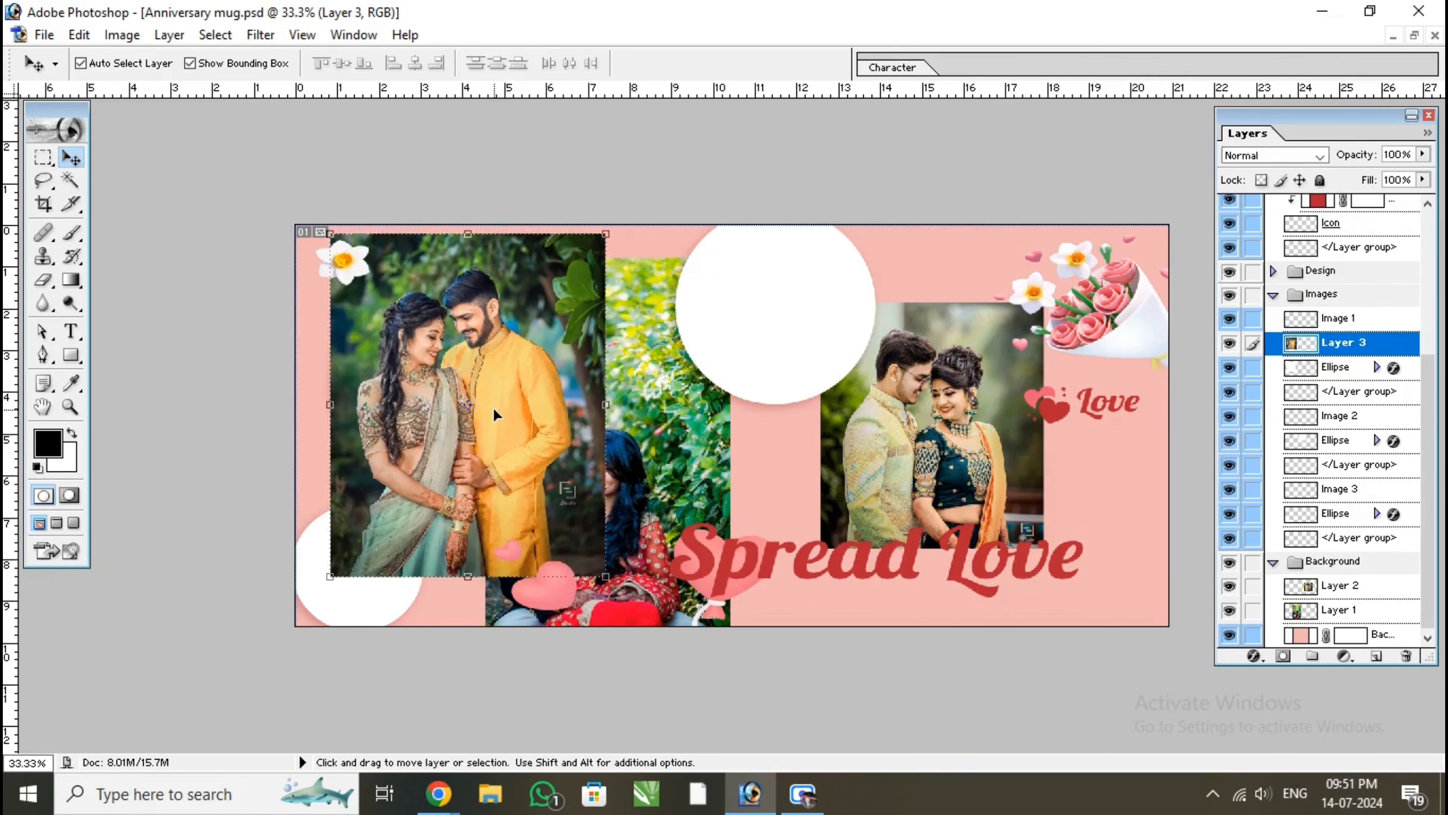
Clip the repositioned Layer 3 photo to the large circle again and release the clipping
key(ctrl+alt+g)
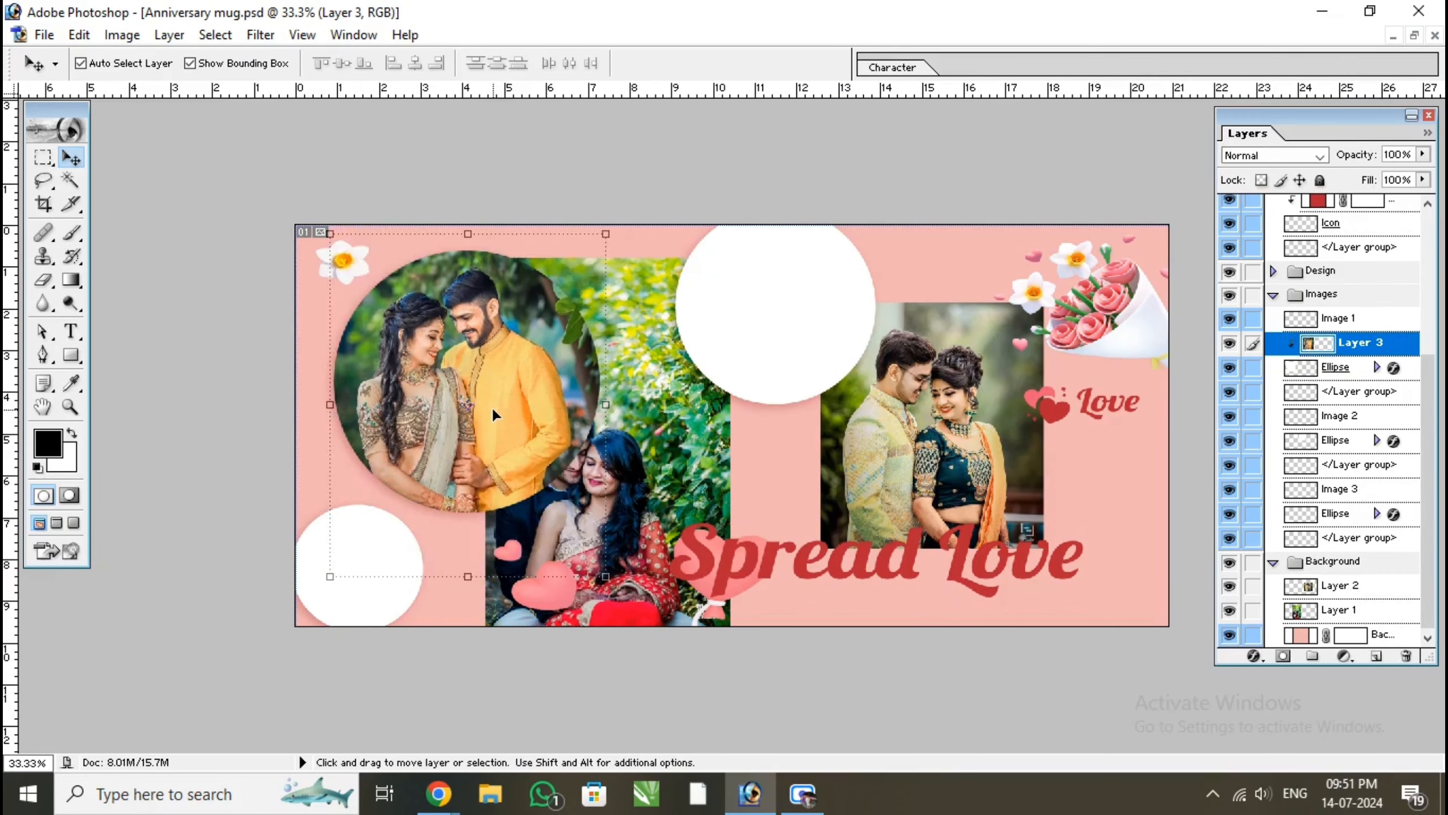
key(ctrl+alt+g)
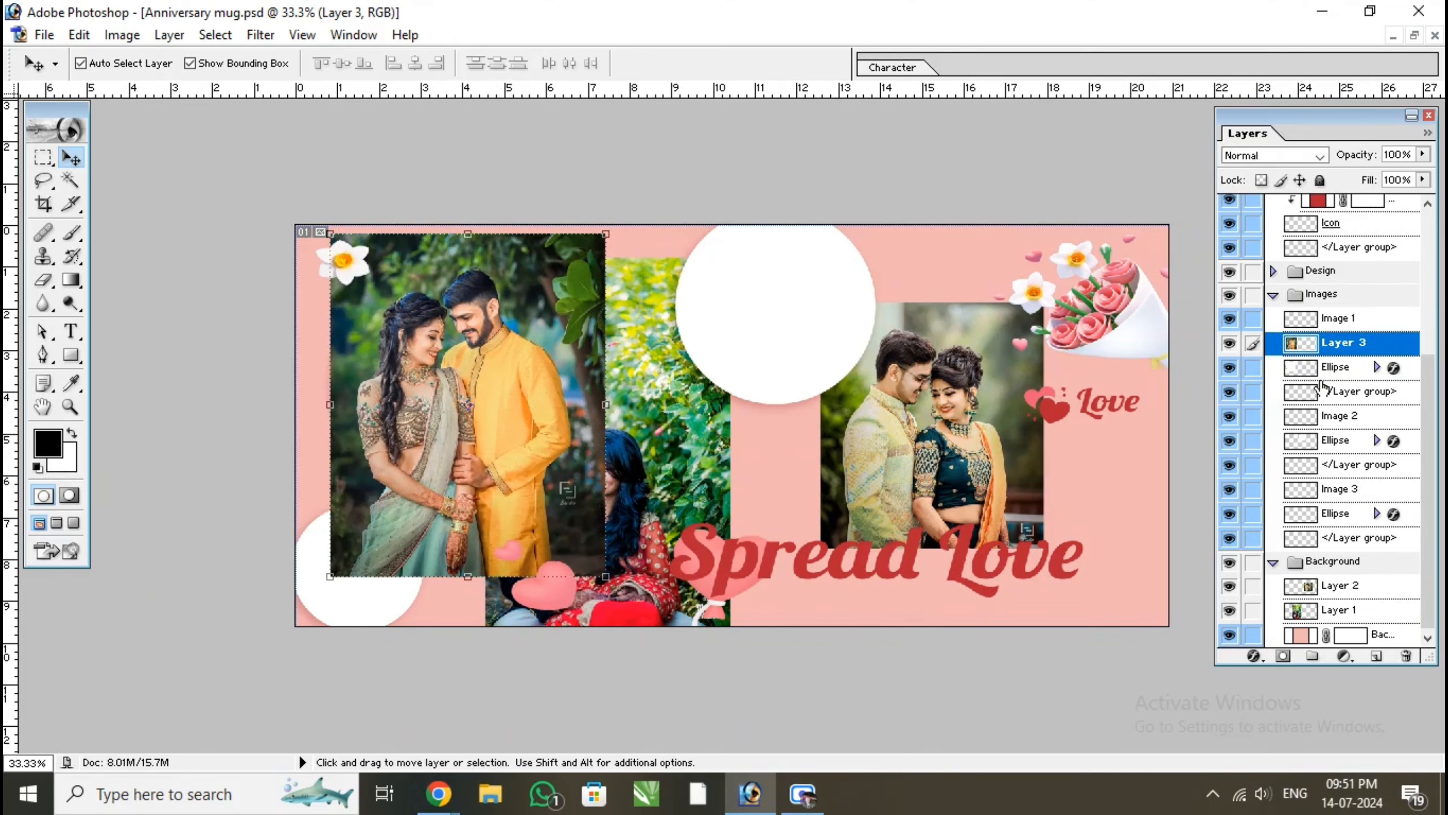
right_click(1330, 352)
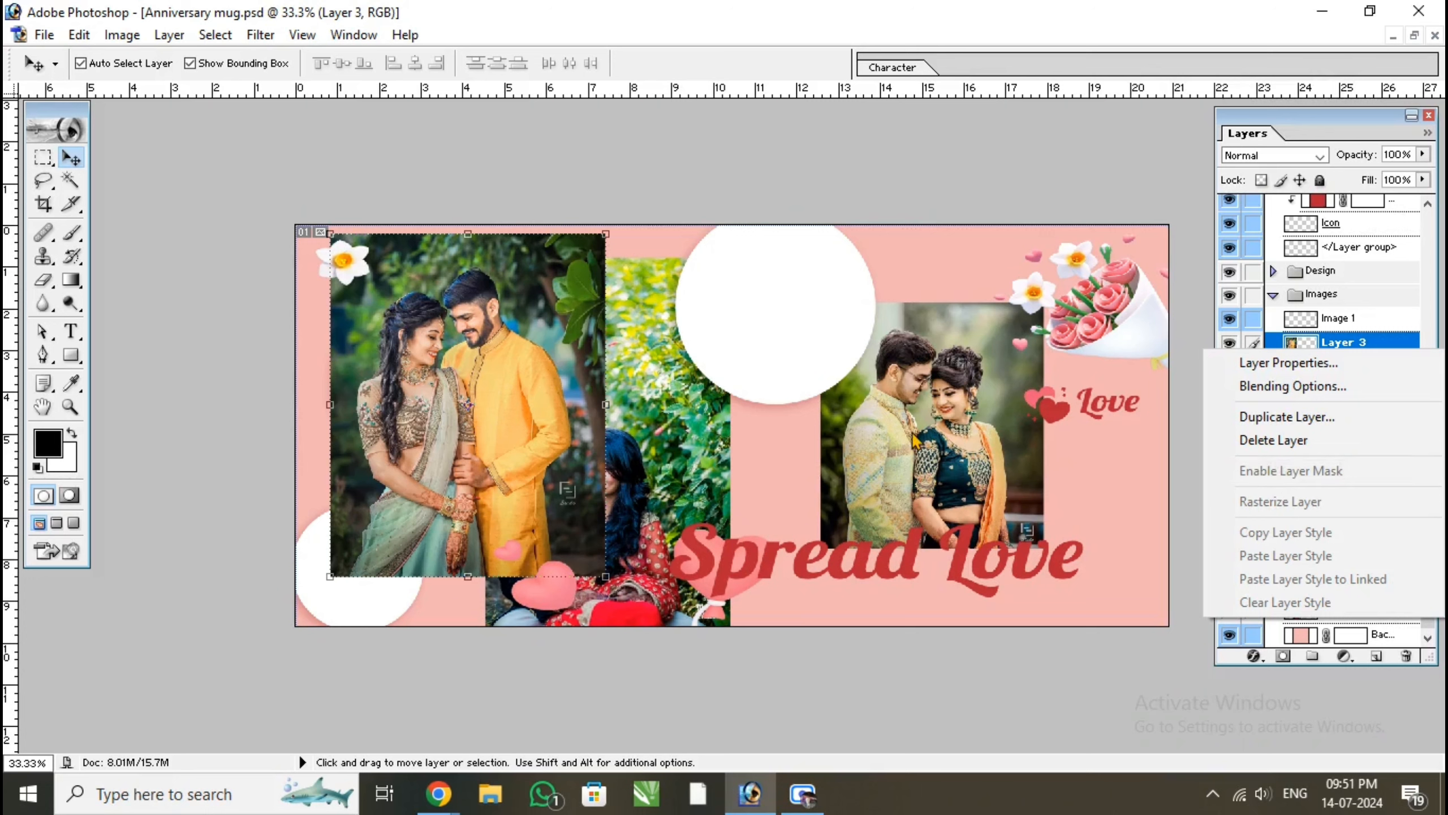
click(514, 408)
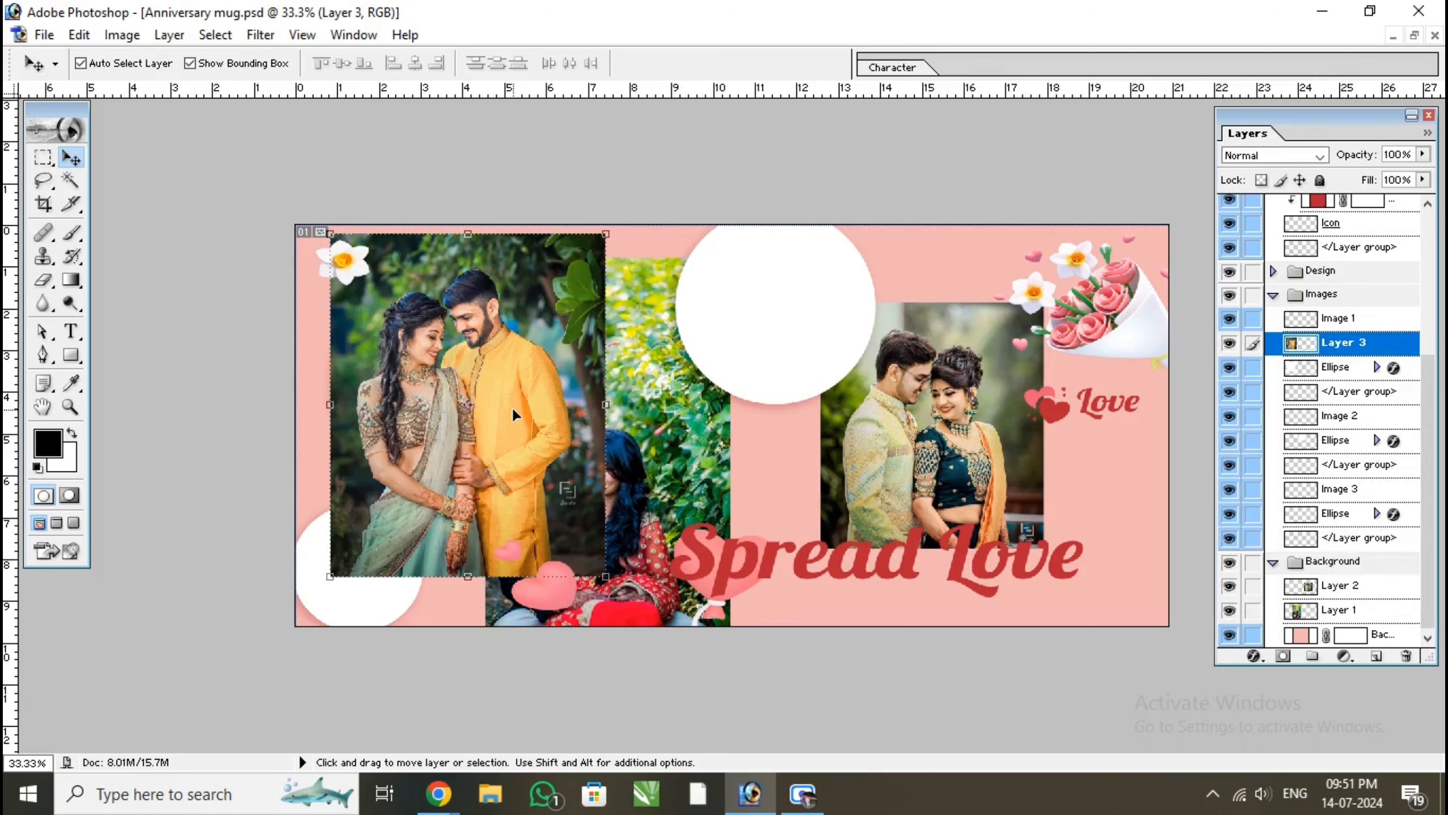
Clip the Layer 3 photo to the large circle and enlarge it slightly so it fills the frame
key(ctrl+g)
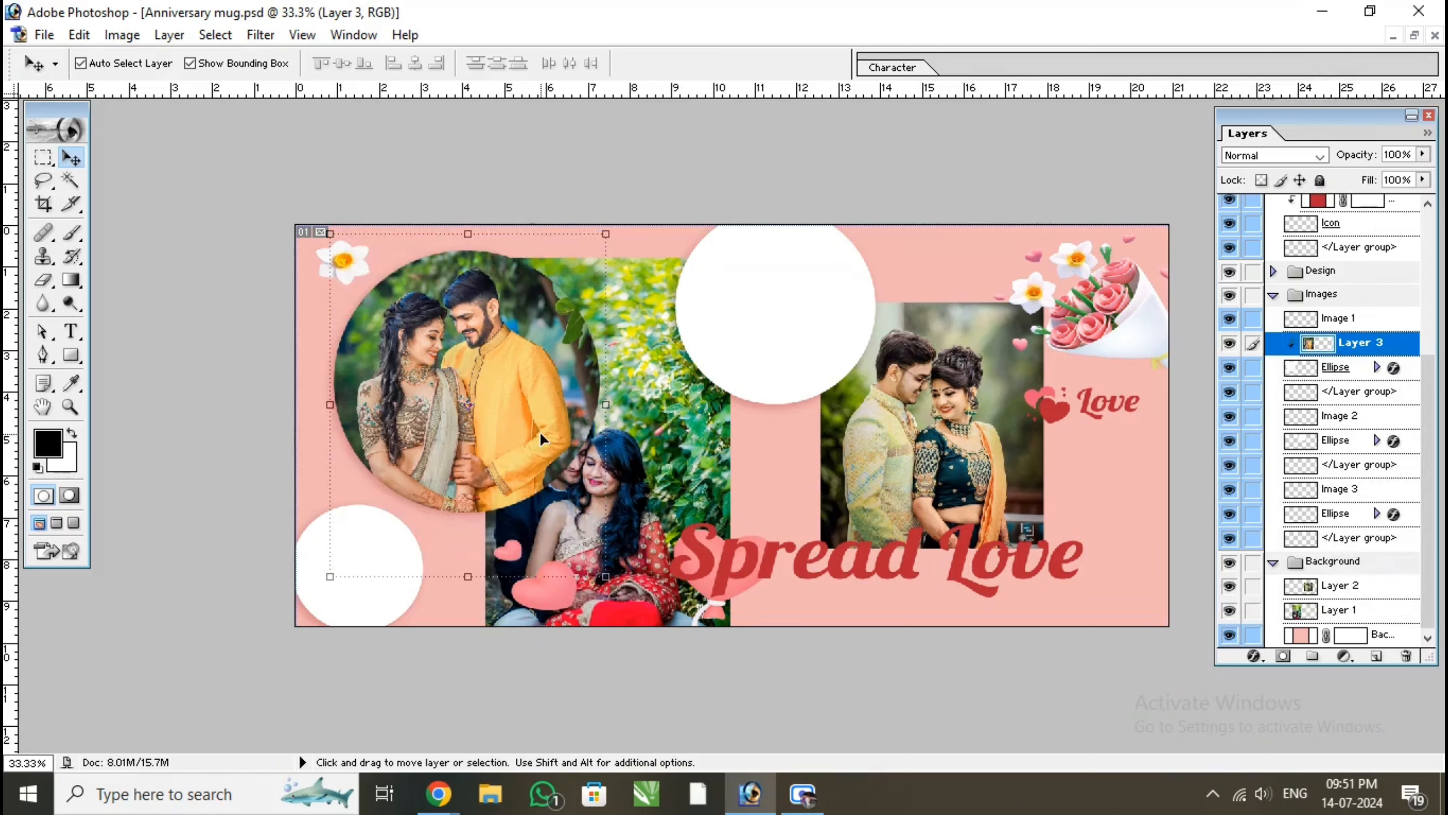
drag(605, 576, 616, 589)
click(837, 66)
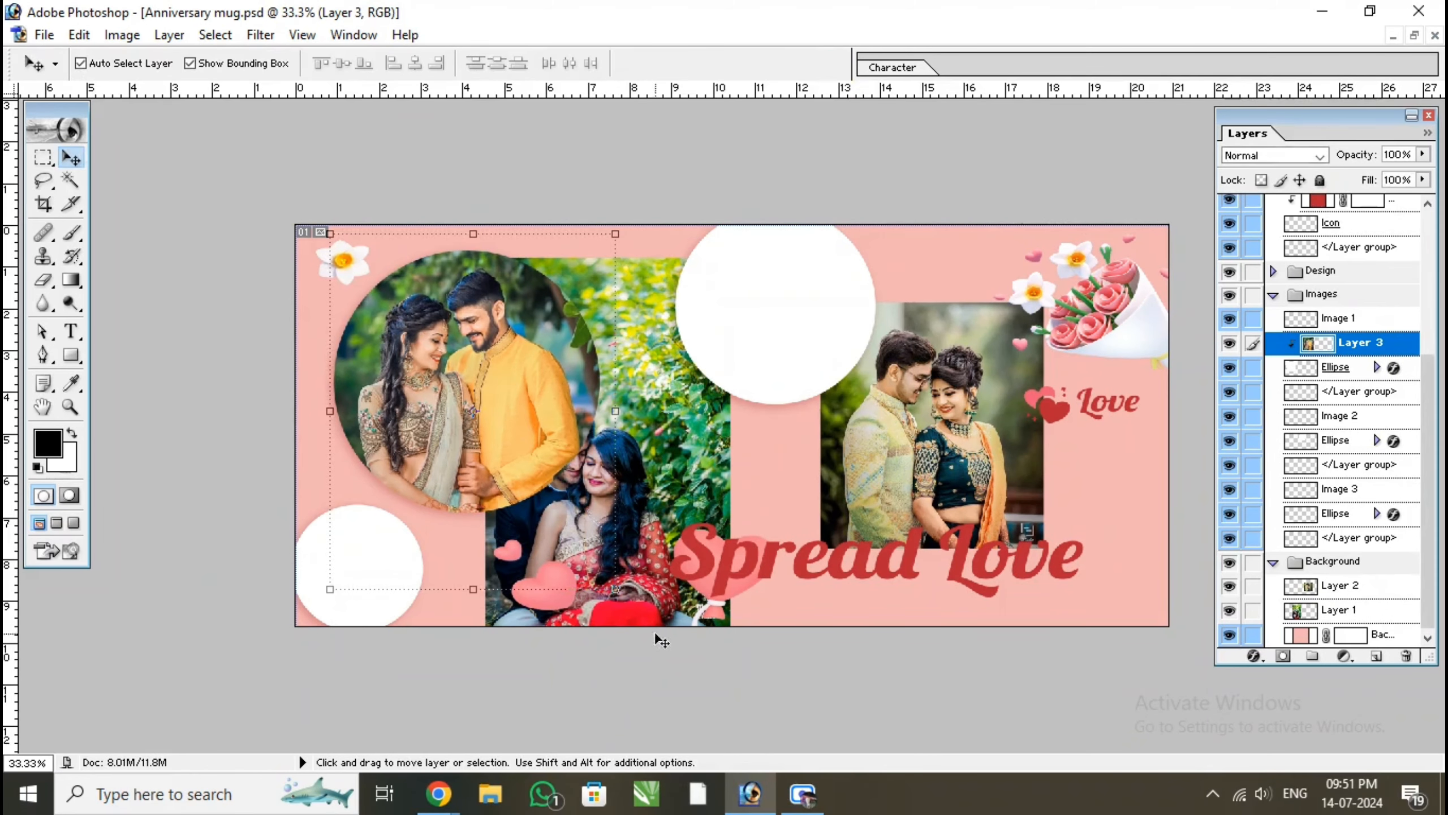
Move the Layer 1 photo over the small lower circle and stack it directly above that circle's Ellipse layer
click(669, 482)
drag(668, 482, 455, 563)
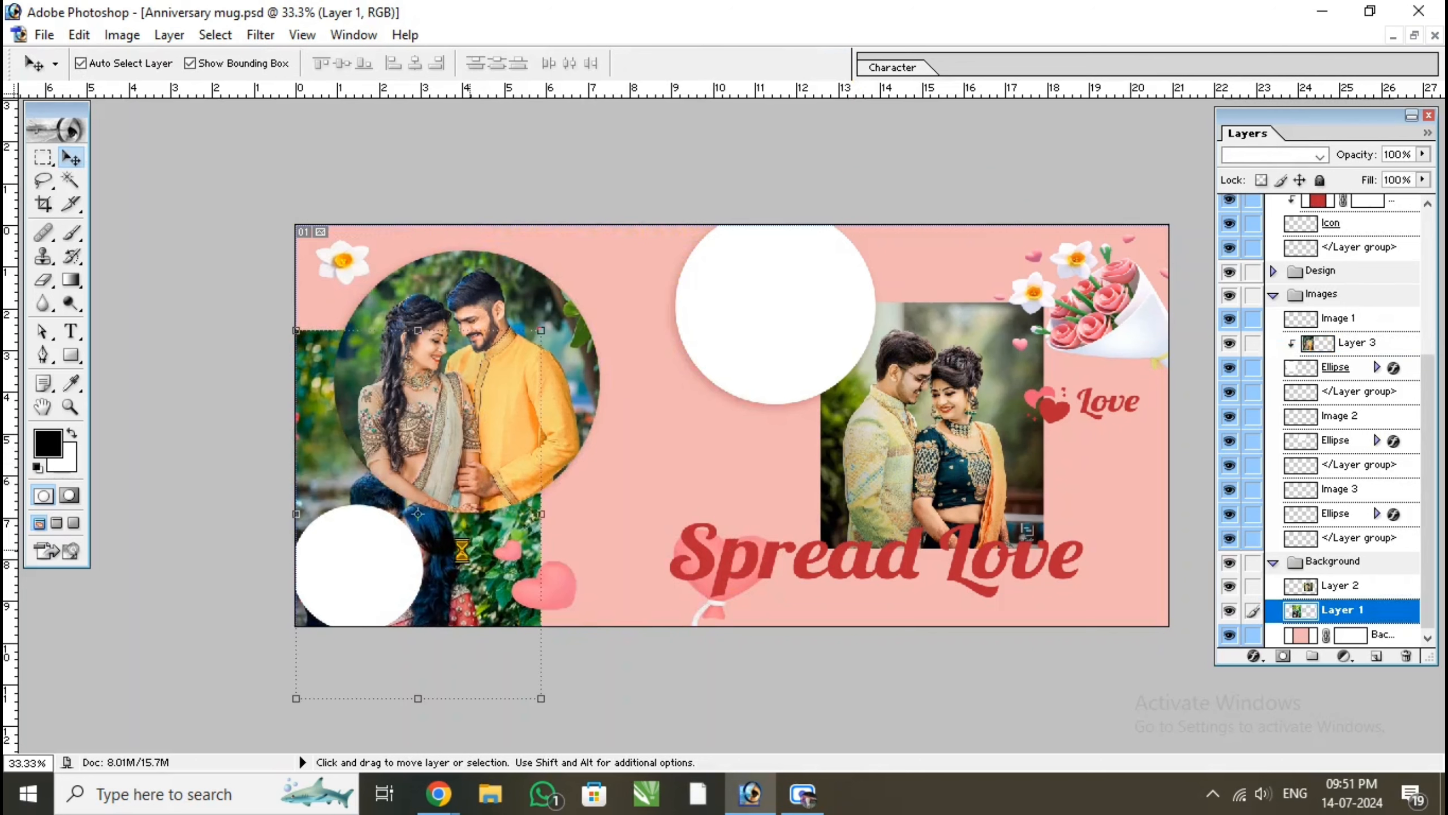
click(342, 570)
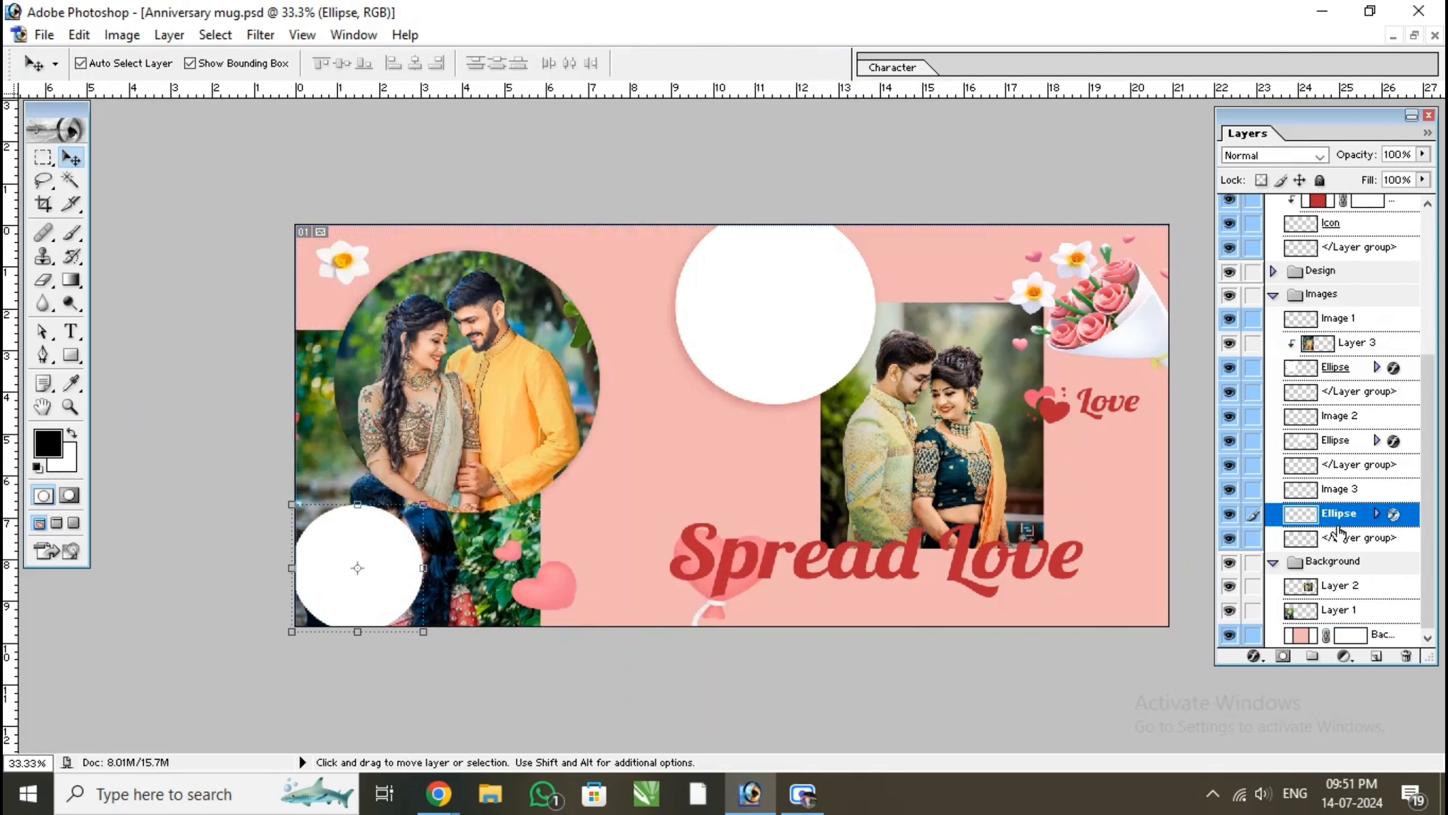
click(507, 549)
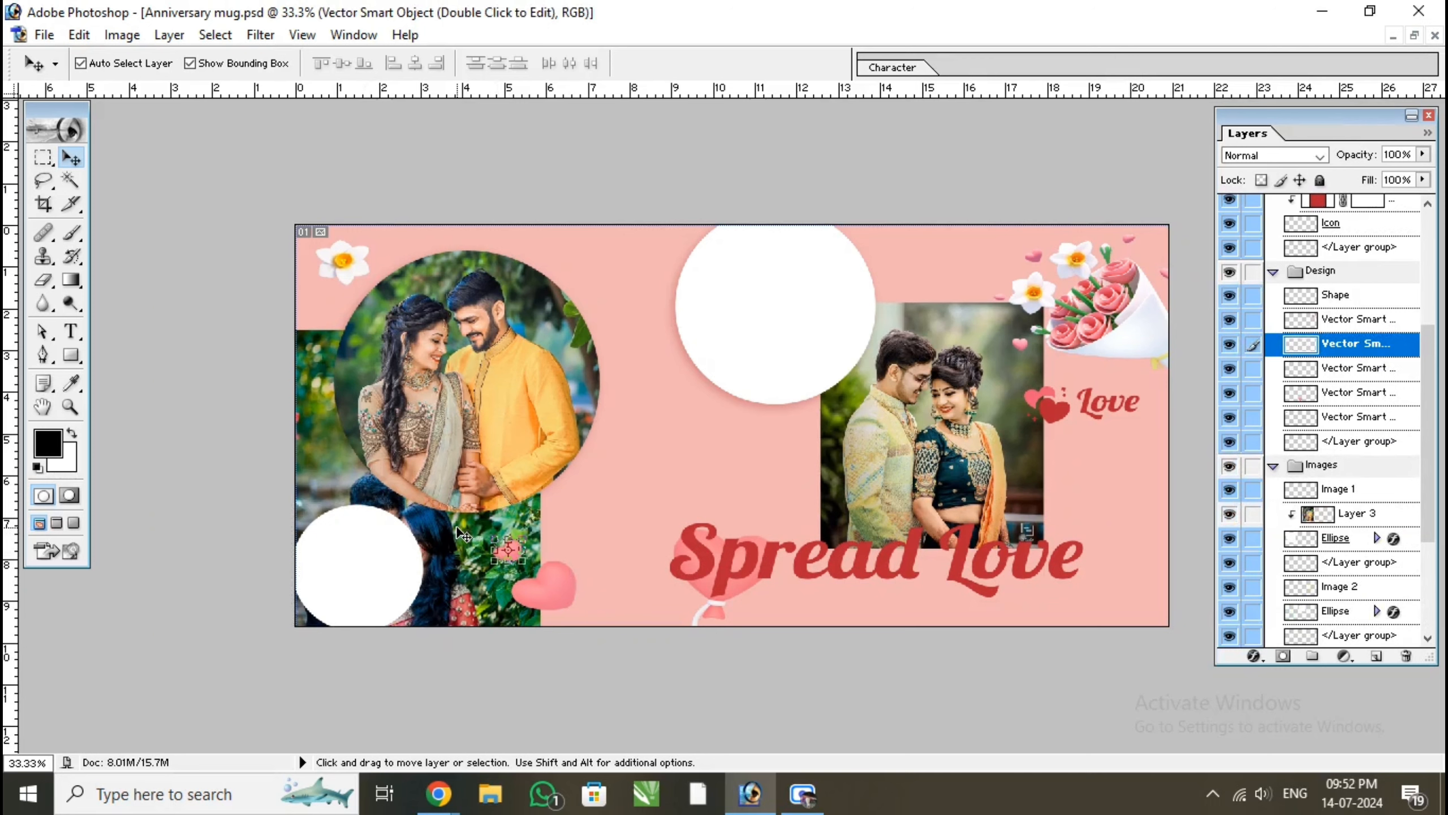
click(463, 535)
drag(1338, 634, 1337, 531)
Scale the Layer 1 photo to 68.5%, shift it up over the small circle and clip it to the circle
click(502, 556)
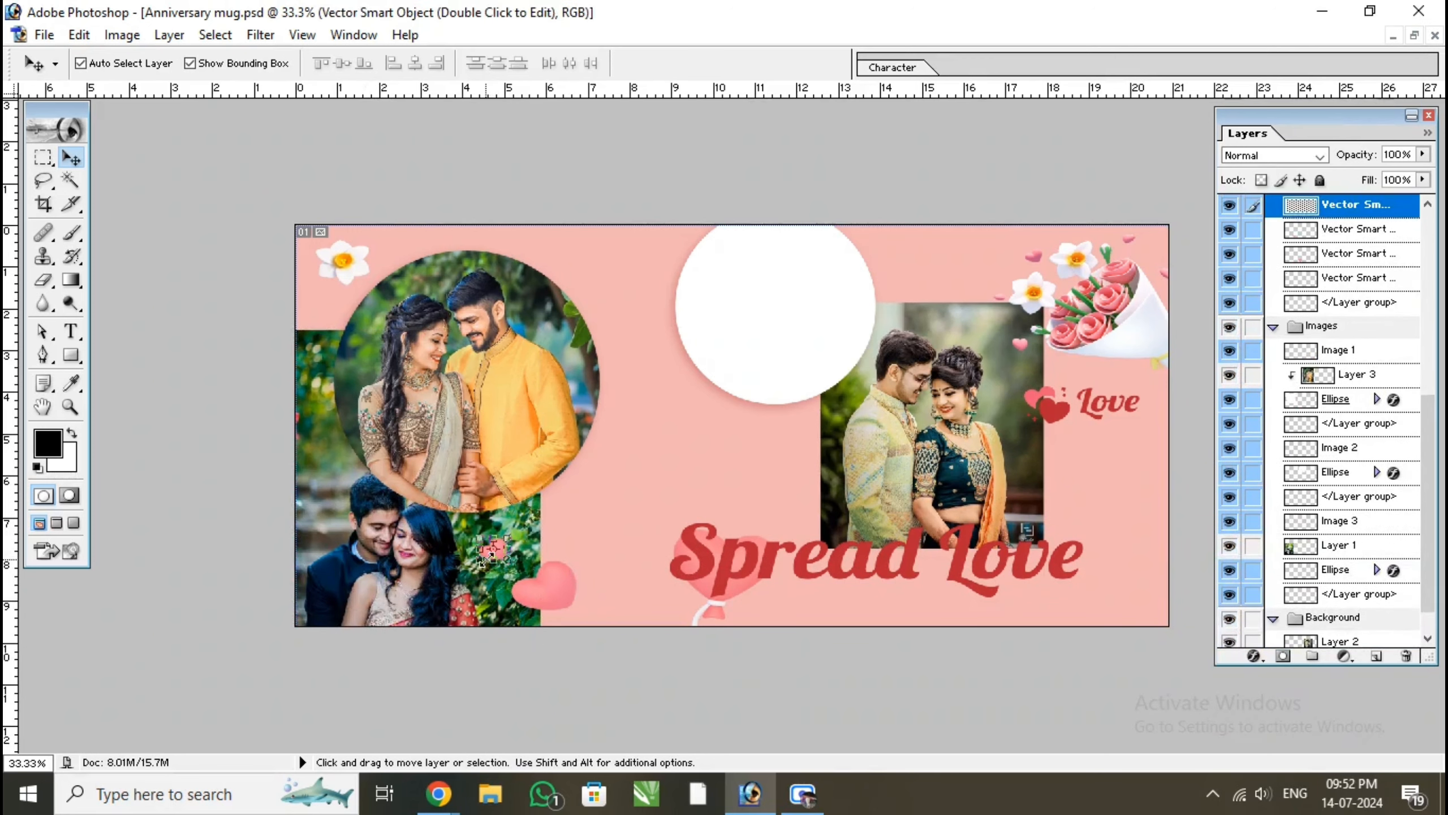
click(431, 575)
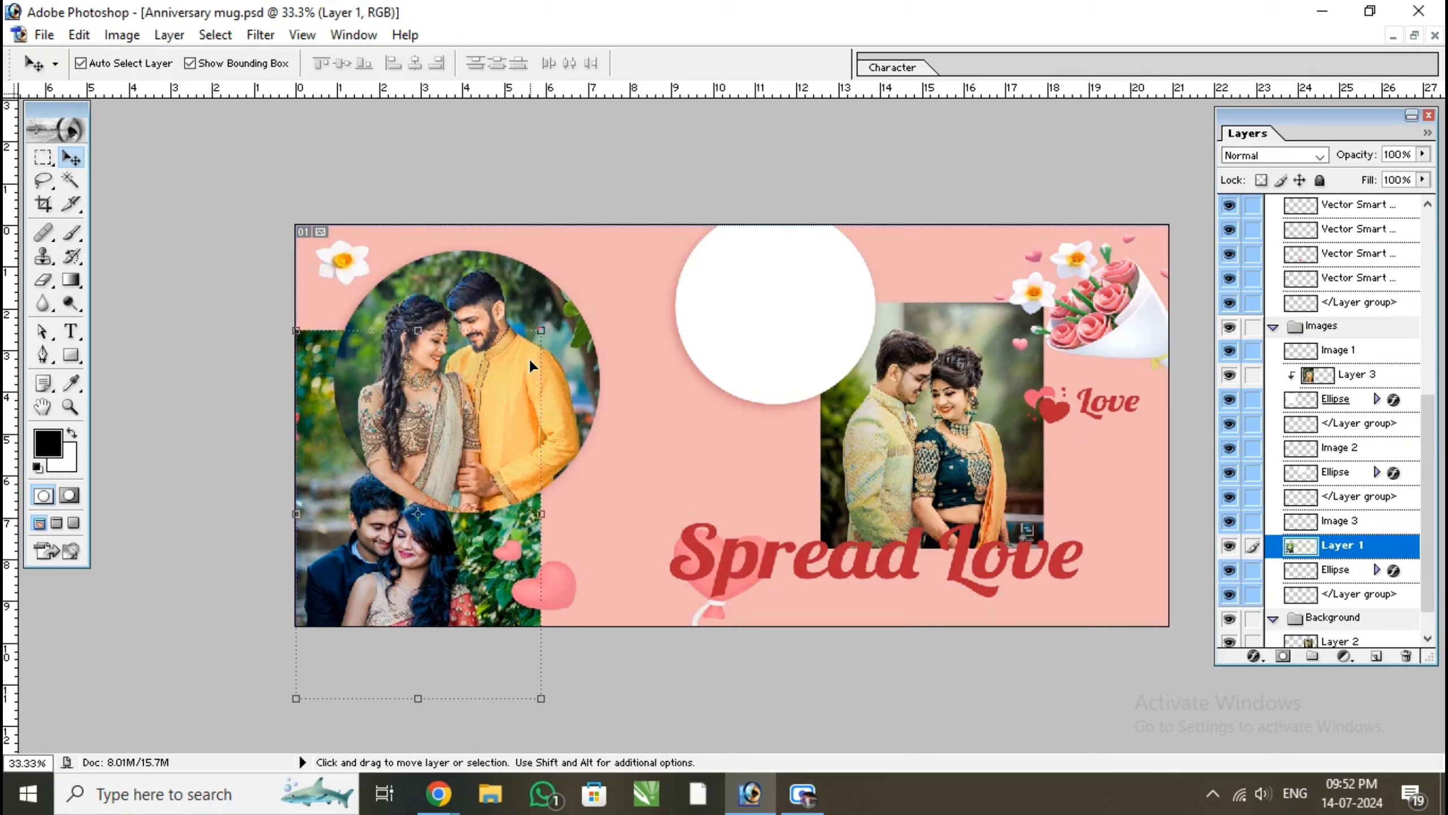
drag(541, 334, 462, 453)
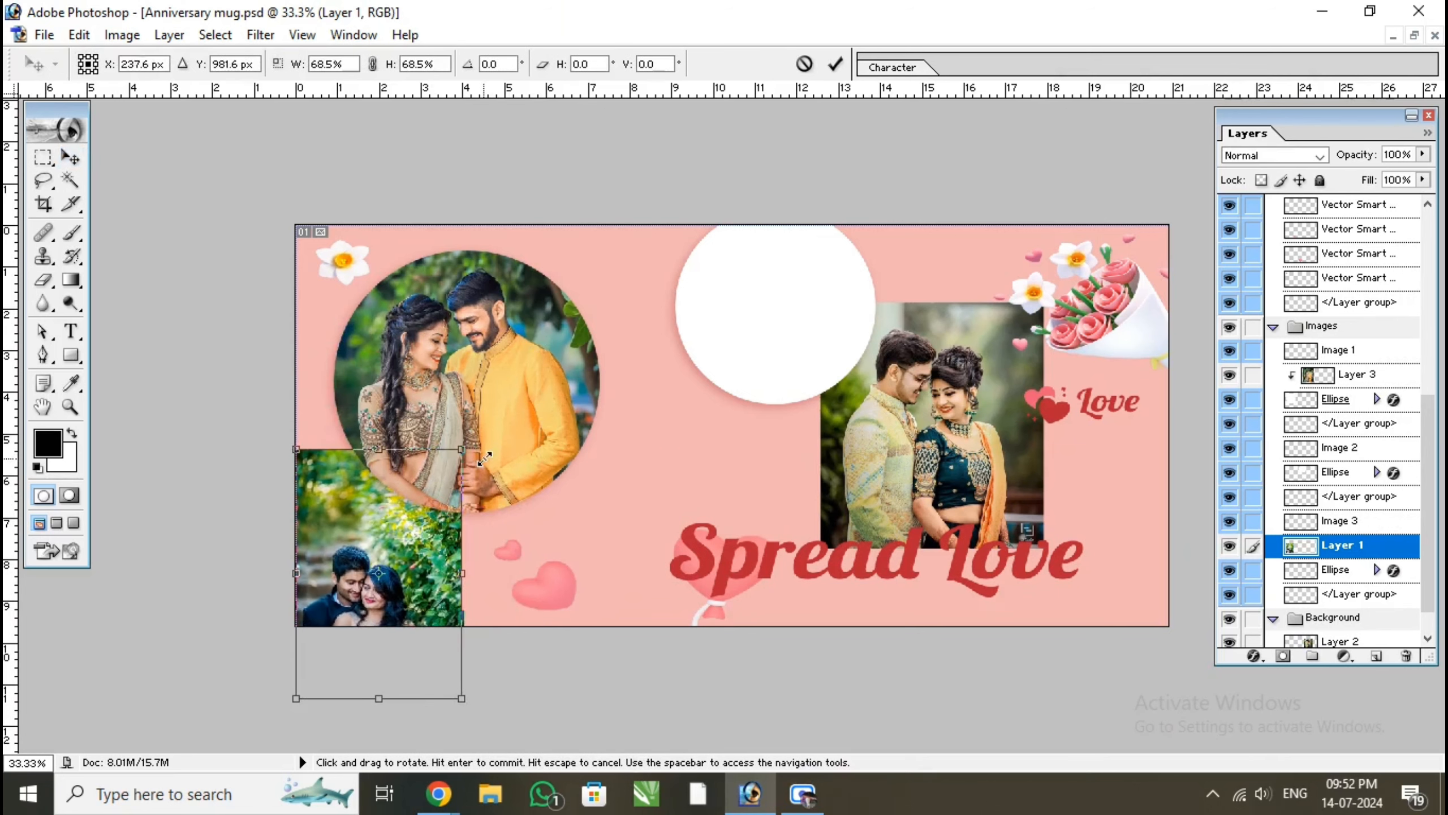
click(837, 64)
drag(399, 577, 399, 549)
key(ctrl+alt+g)
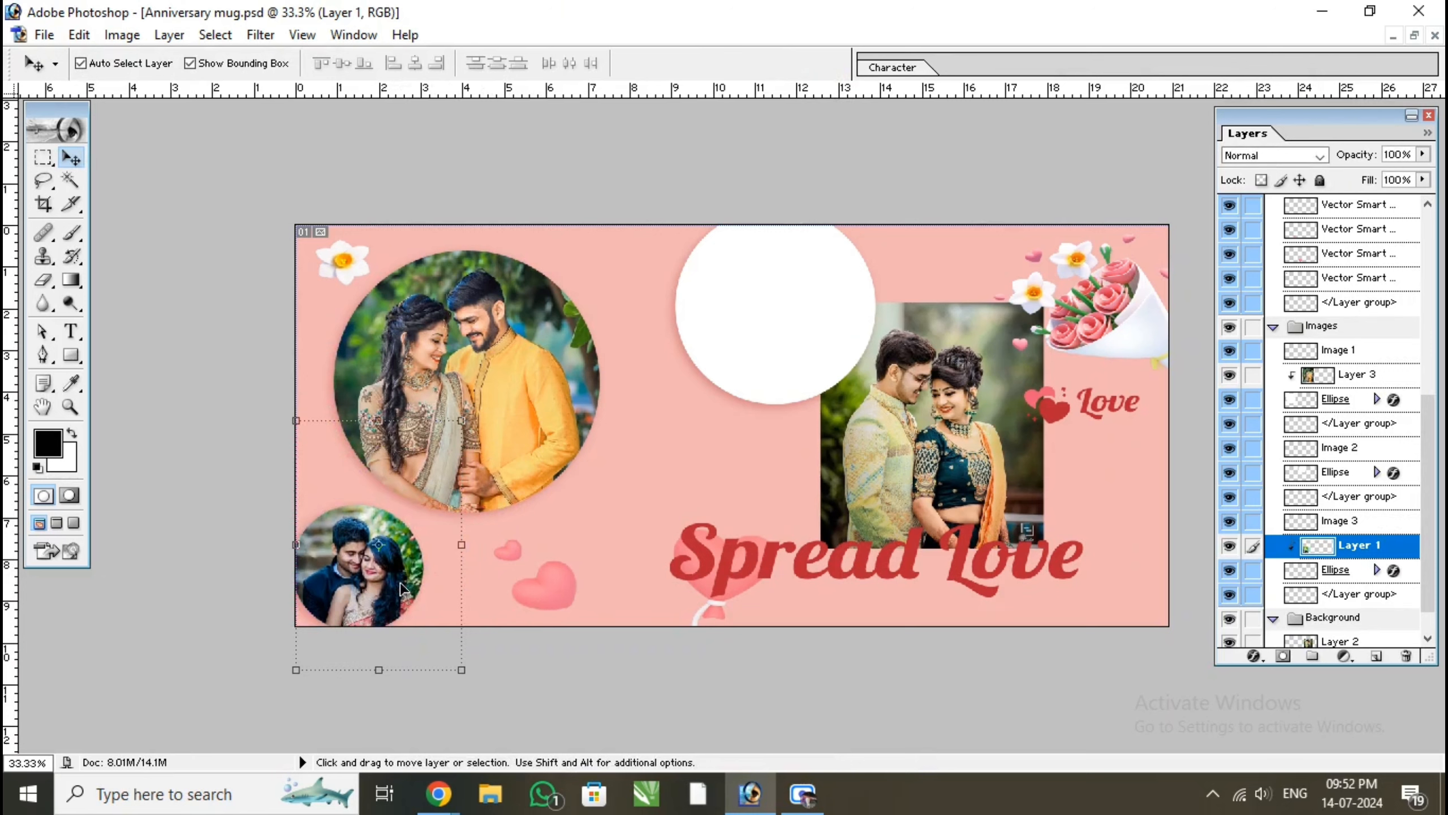
Scale the clipped Layer 1 photo to 92.4% and reposition it to frame the couple in the small circle
drag(462, 670, 448, 663)
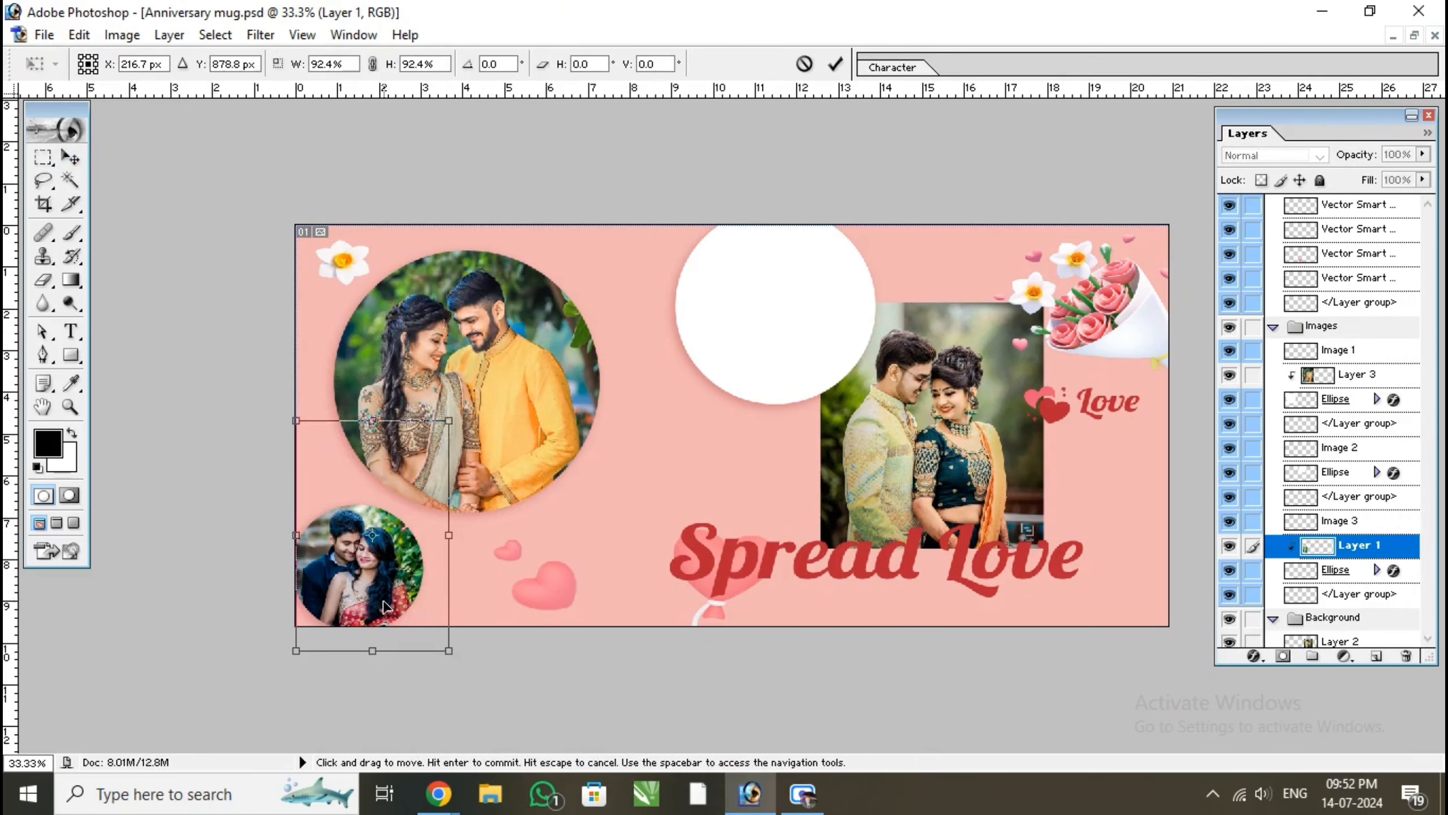
drag(381, 613, 378, 606)
key(Return)
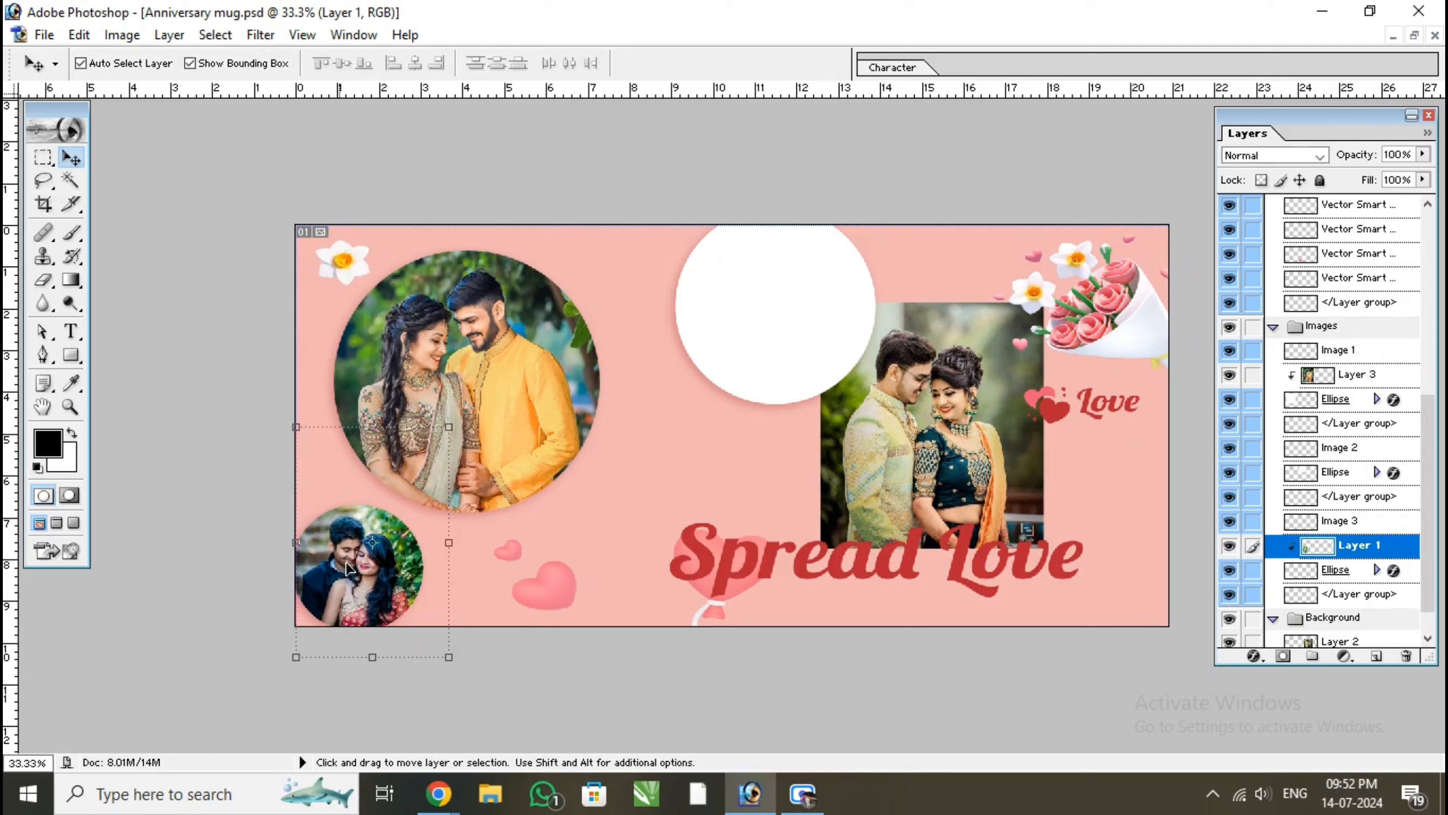
Move the Layer 2 photo behind the remaining white circle, scale it to 92.7% and nudge it right
drag(906, 465, 784, 406)
drag(893, 477, 876, 459)
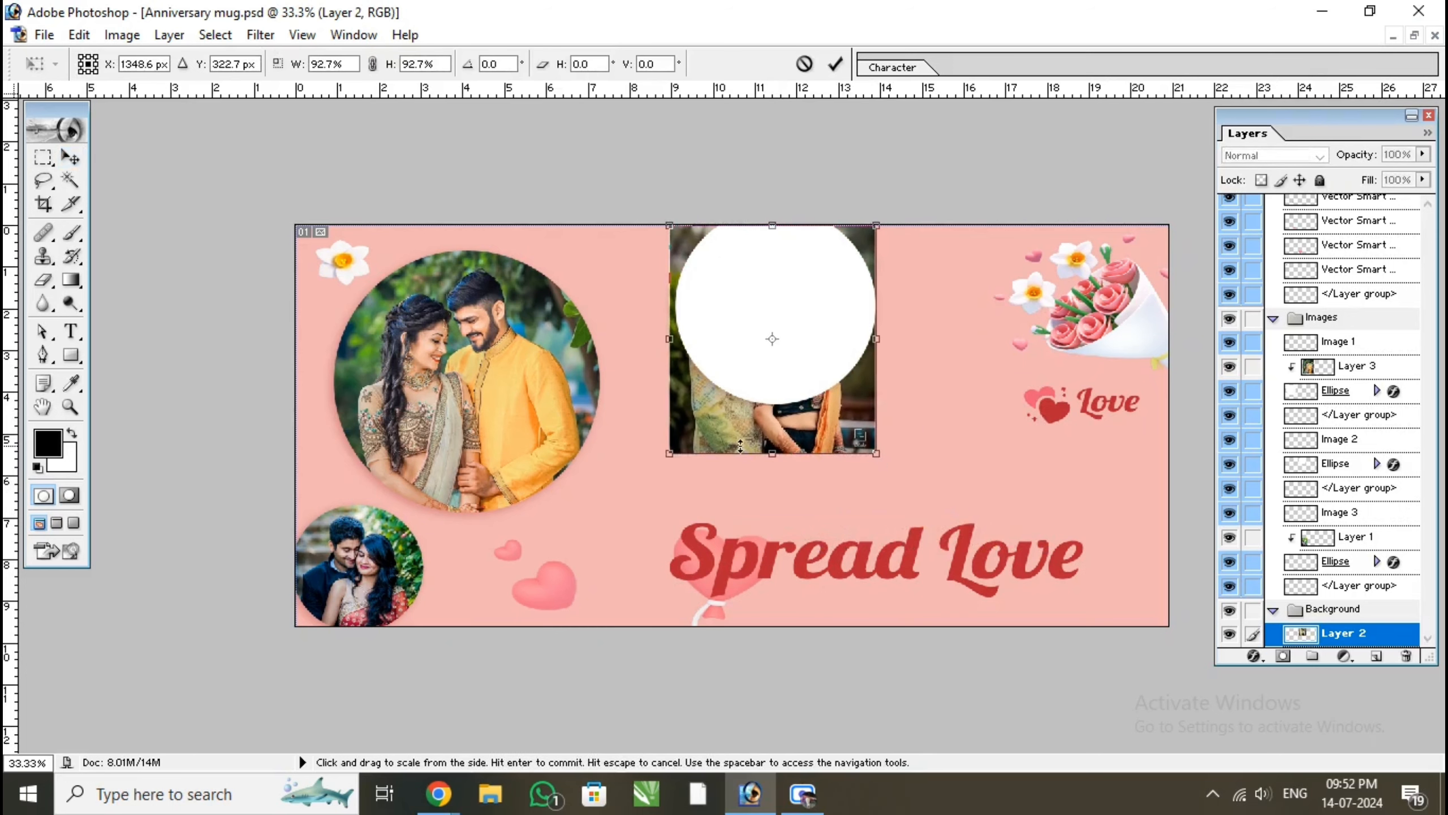
key(Return)
key(Right)
key(Right)
key(Right)
key(Right)
Shift the Layer 2 photo down and stack it directly above the remaining white circle's Ellipse layer in the Images group
click(808, 372)
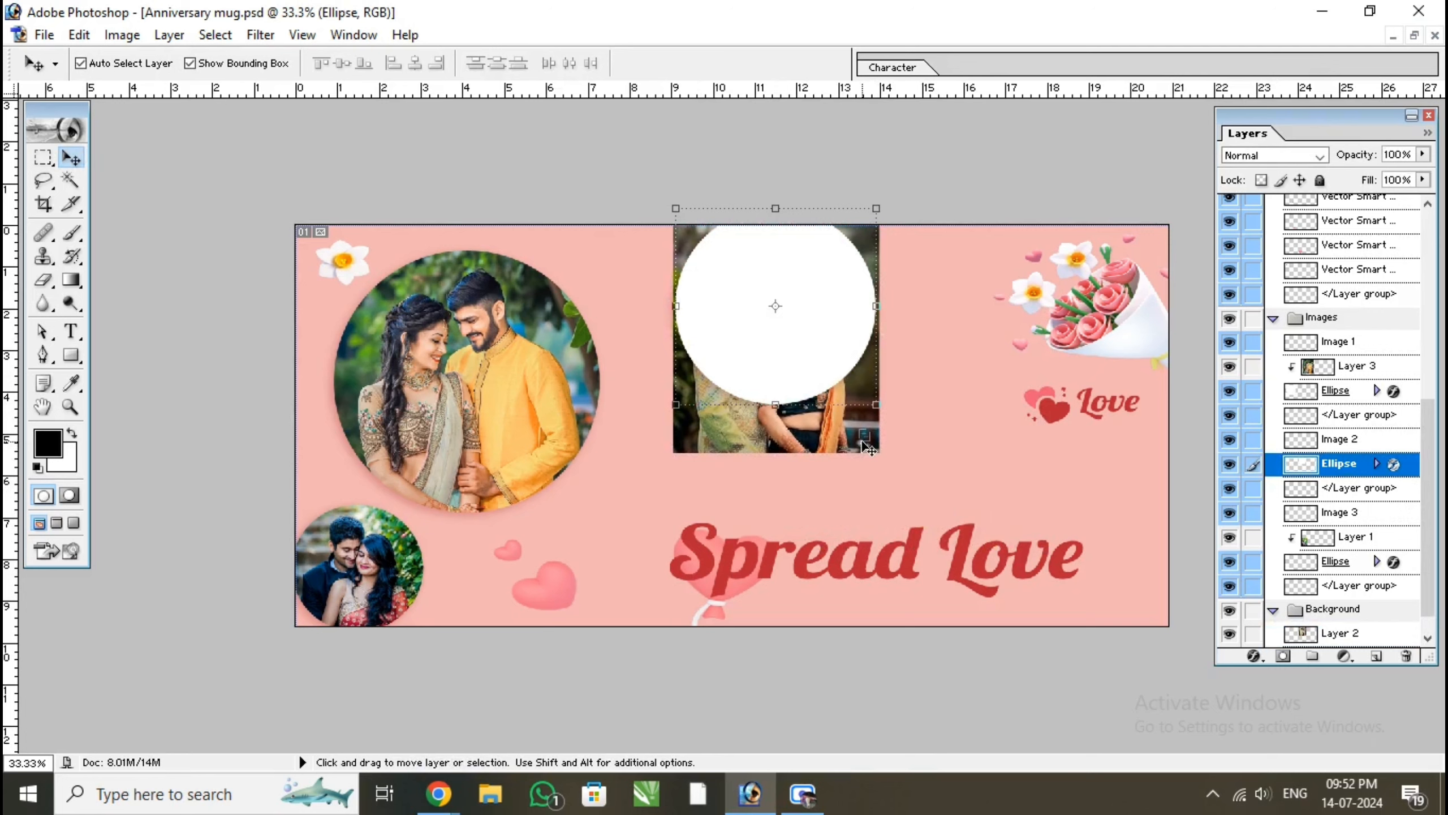
drag(867, 449, 866, 471)
click(808, 335)
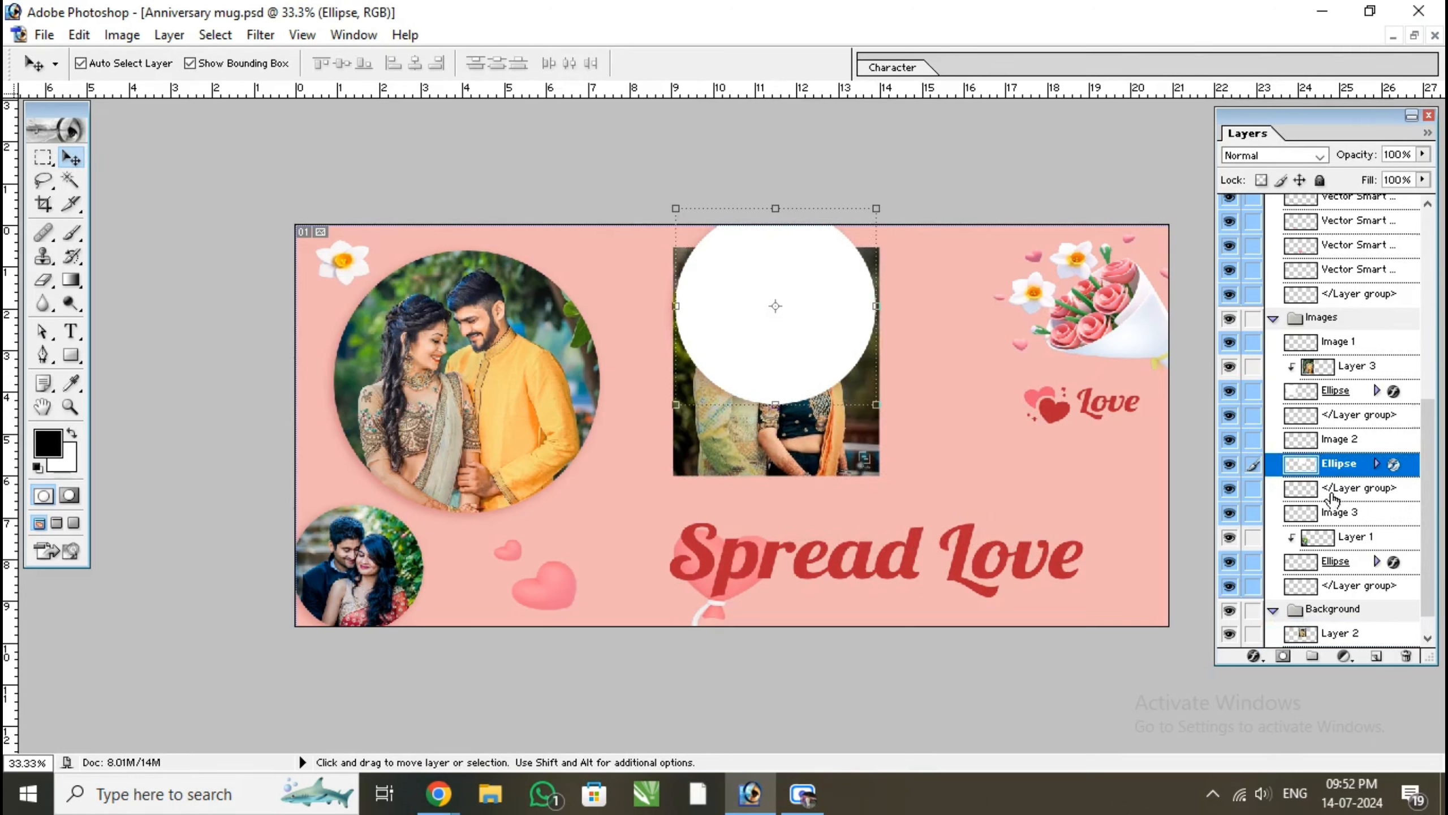
click(1340, 632)
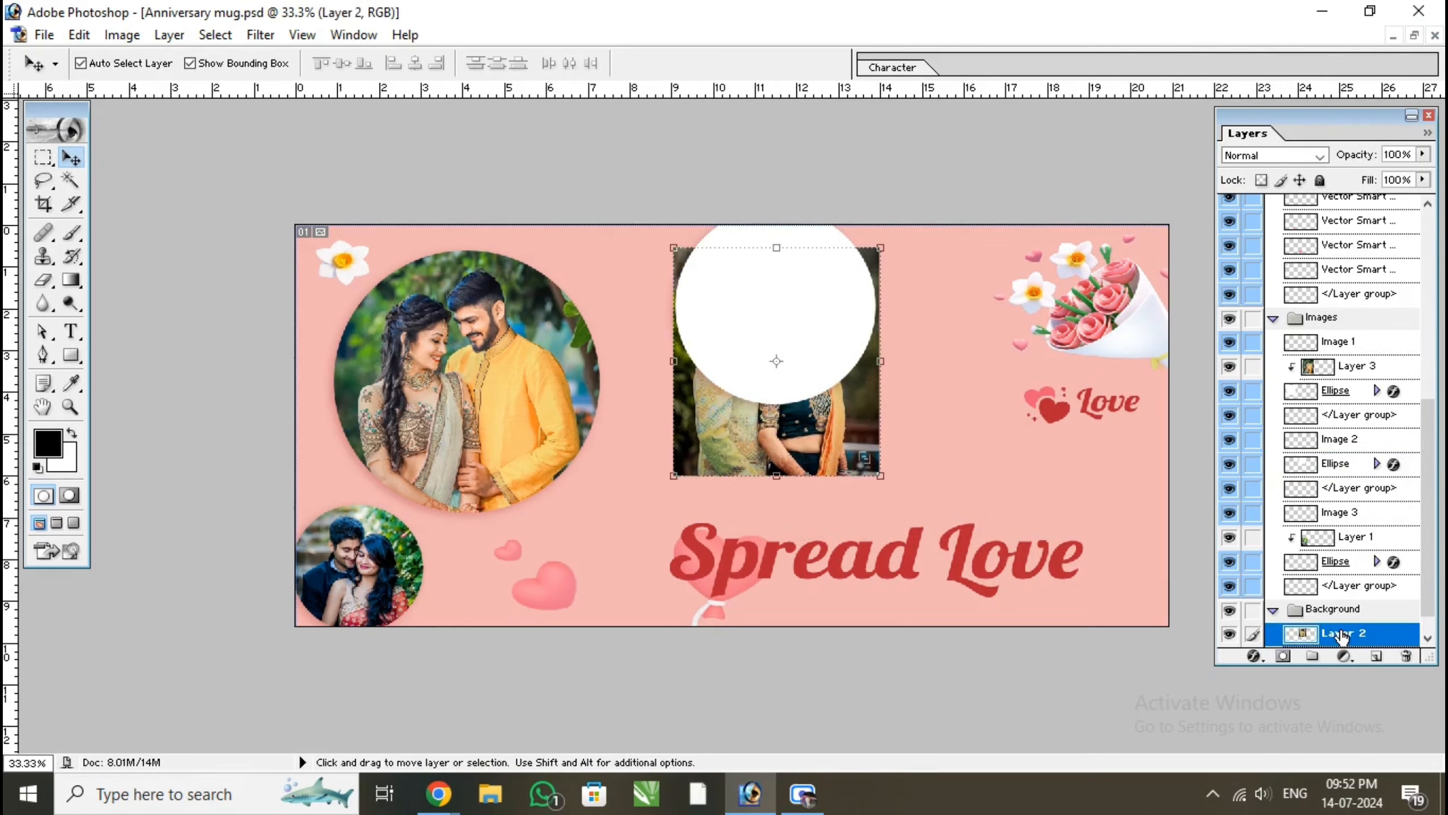
drag(1340, 634, 1340, 452)
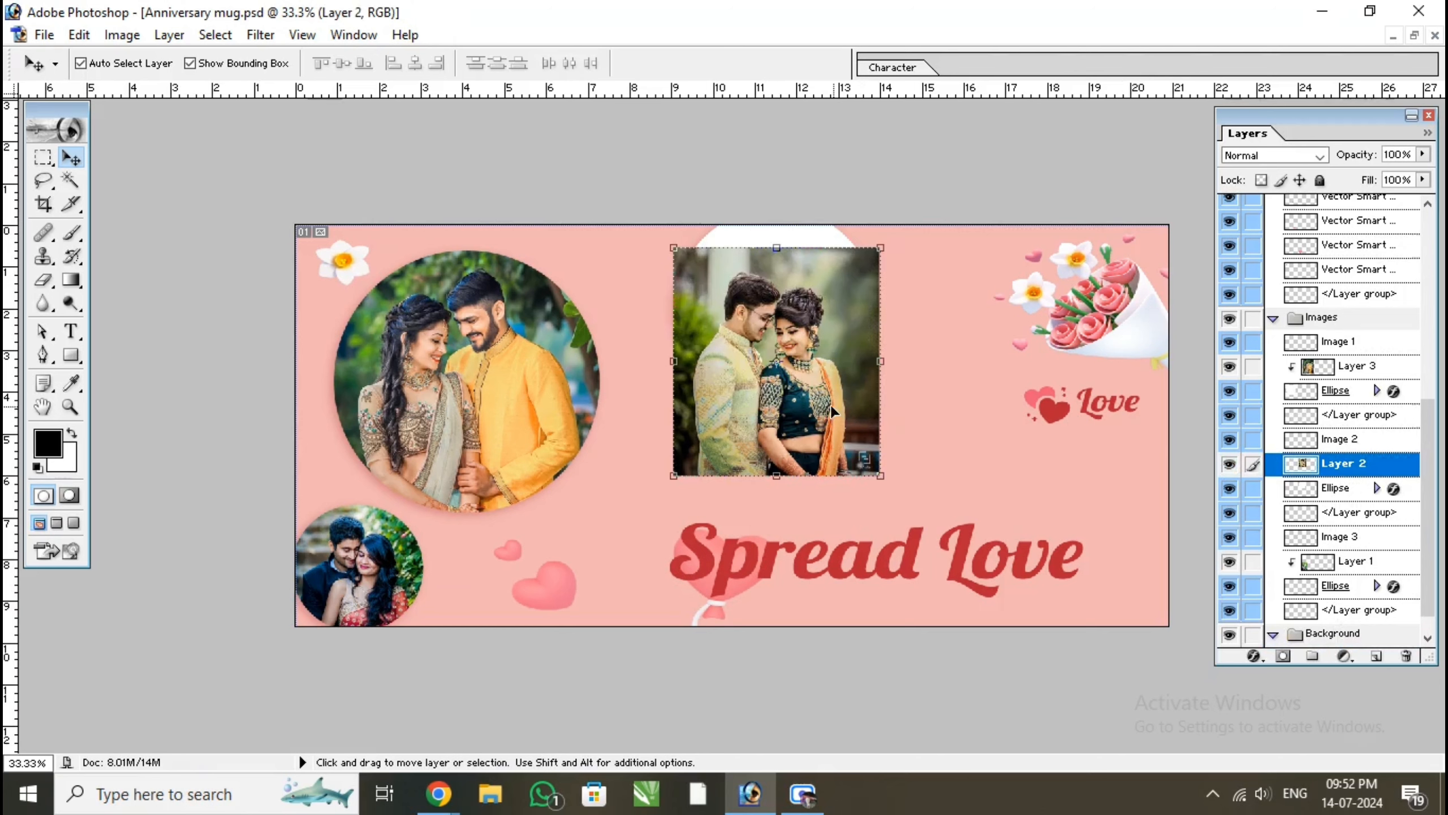
Clip the Layer 2 photo to the upper middle circle and adjust its vertical position to frame the couple
drag(830, 404, 828, 380)
key(ctrl+alt+g)
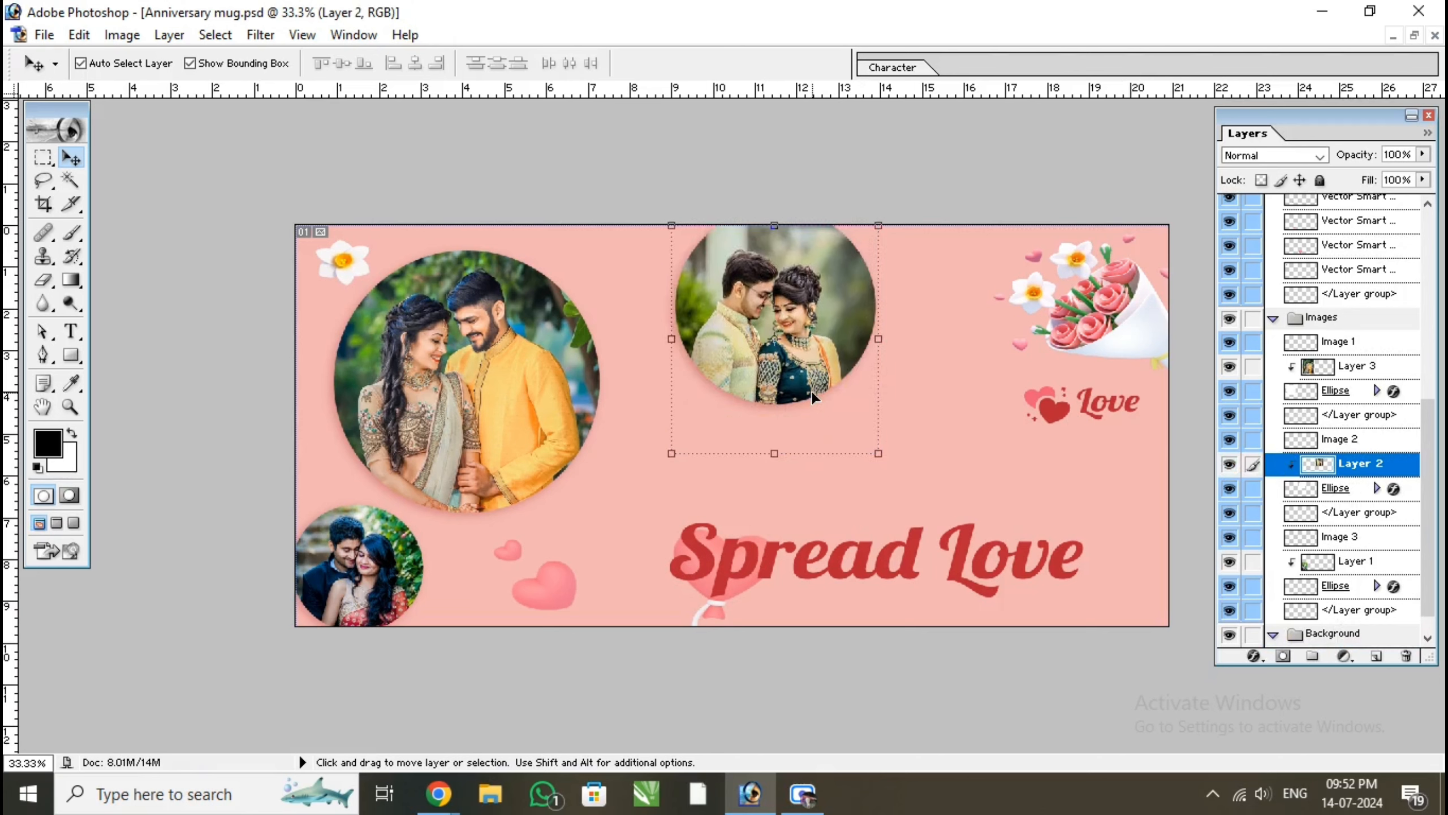
key(Up)
key(Up)
key(Up)
key(Up)
key(Up)
key(Up)
key(Up)
key(Up)
key(Up)
key(Up)
key(Up)
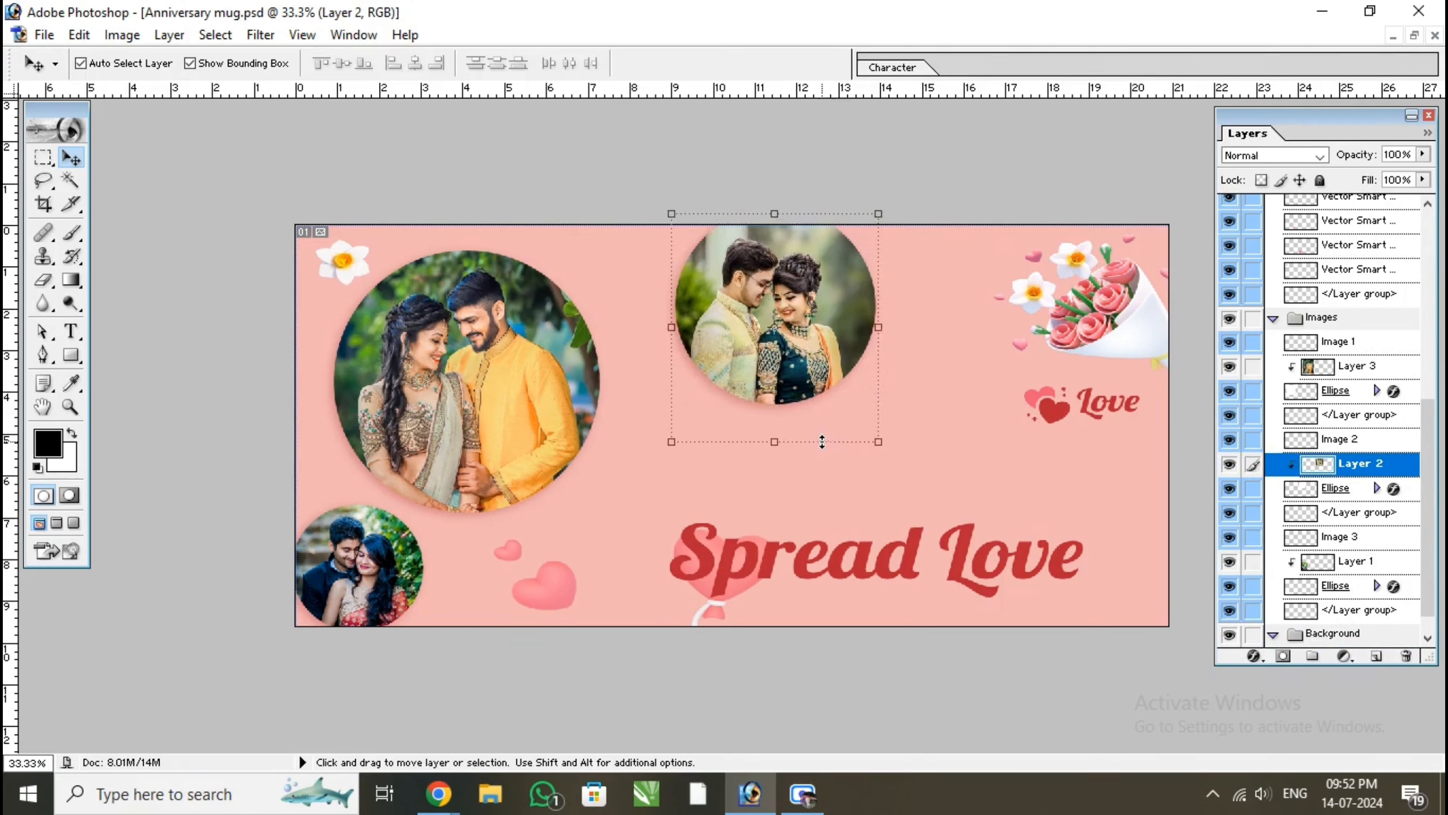
key(Down)
key(Down)
key(Down)
key(Down)
key(Down)
key(Down)
key(Down)
key(Down)
key(Down)
key(Down)
key(Down)
key(Down)
key(Down)
key(Down)
key(Down)
key(Down)
click(658, 493)
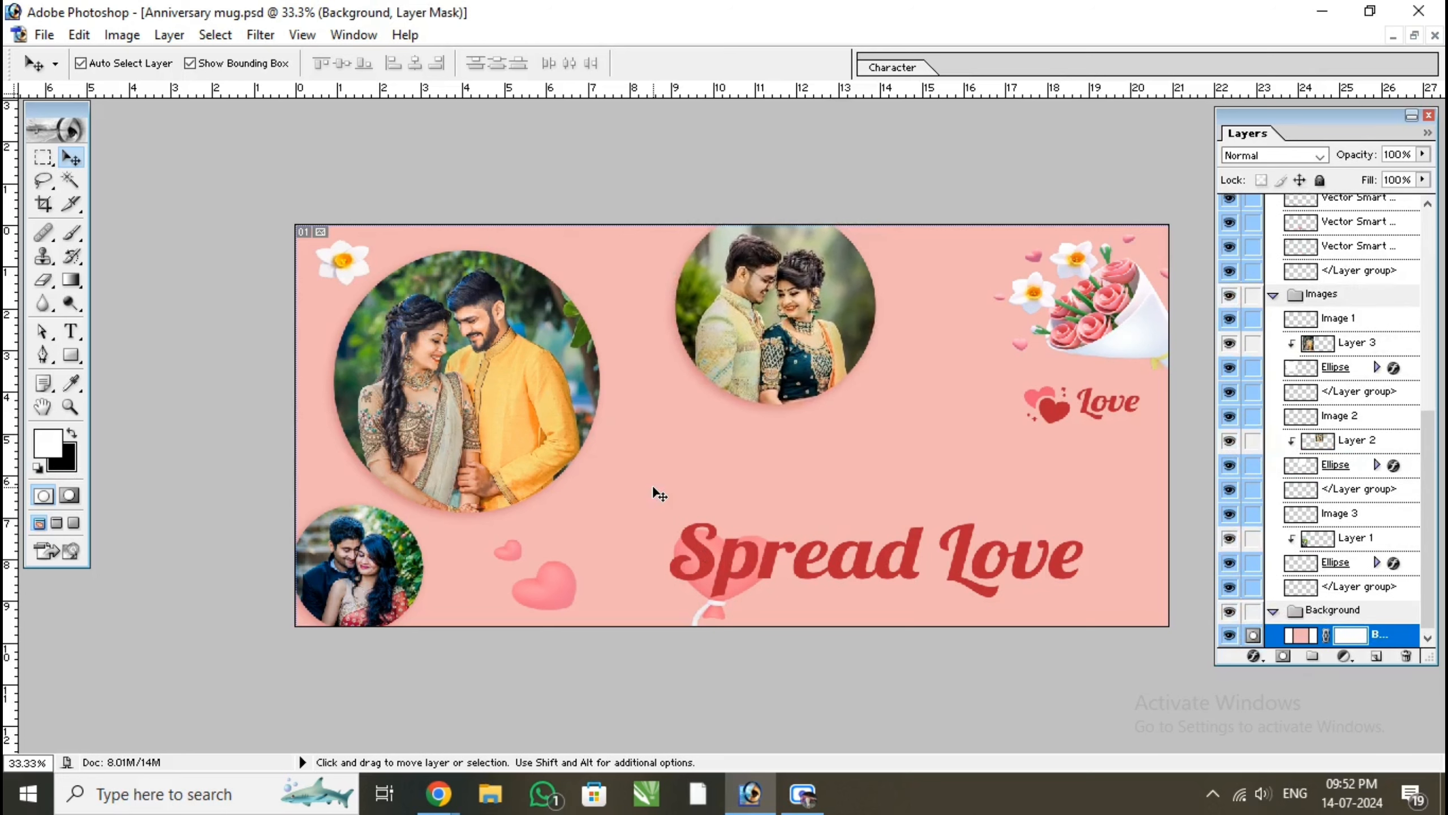
Move the "Spread Love" text up and left below the upper middle circle, and delete its wording, accepting the font substitution
drag(799, 550, 754, 485)
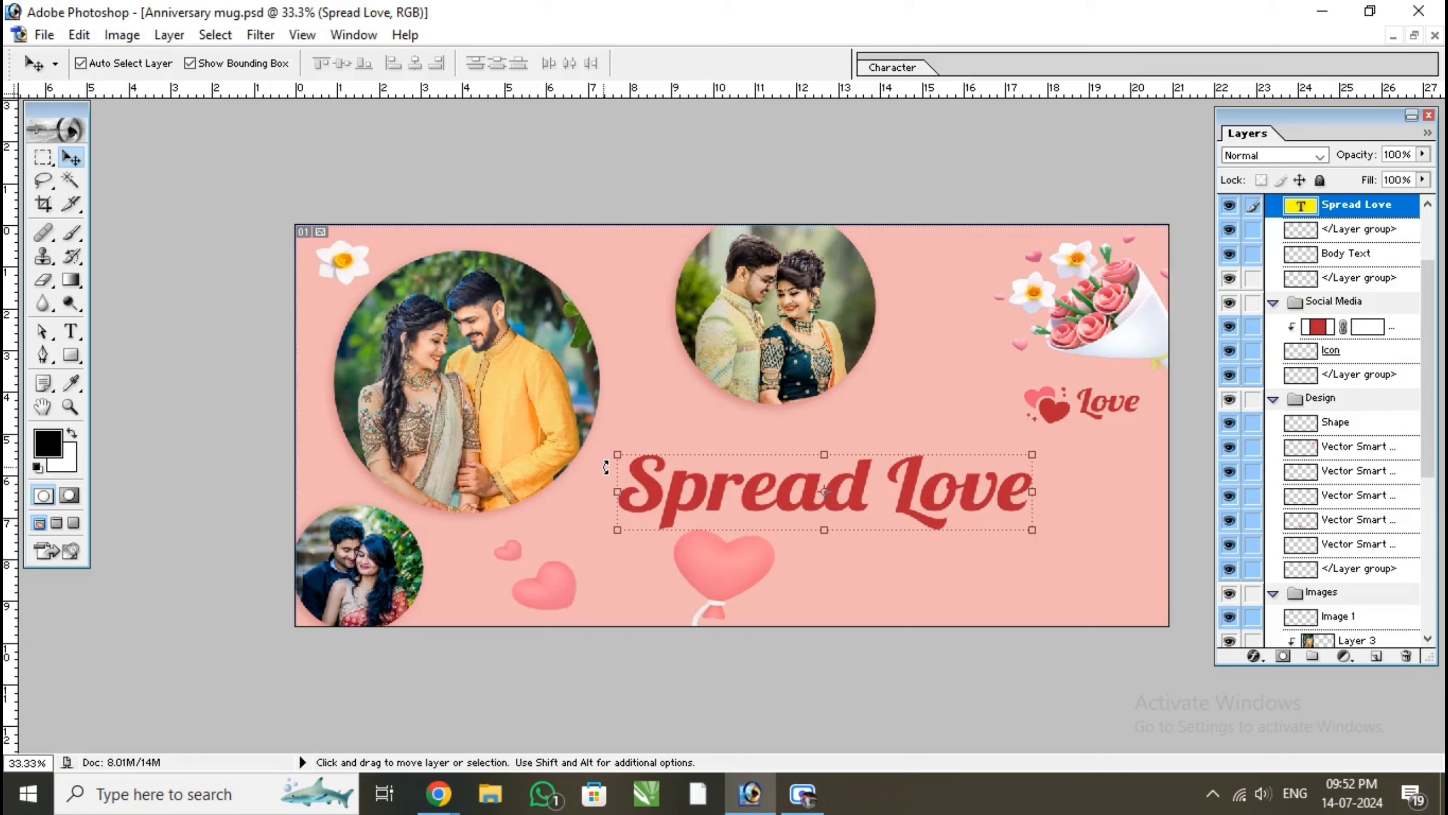
click(71, 329)
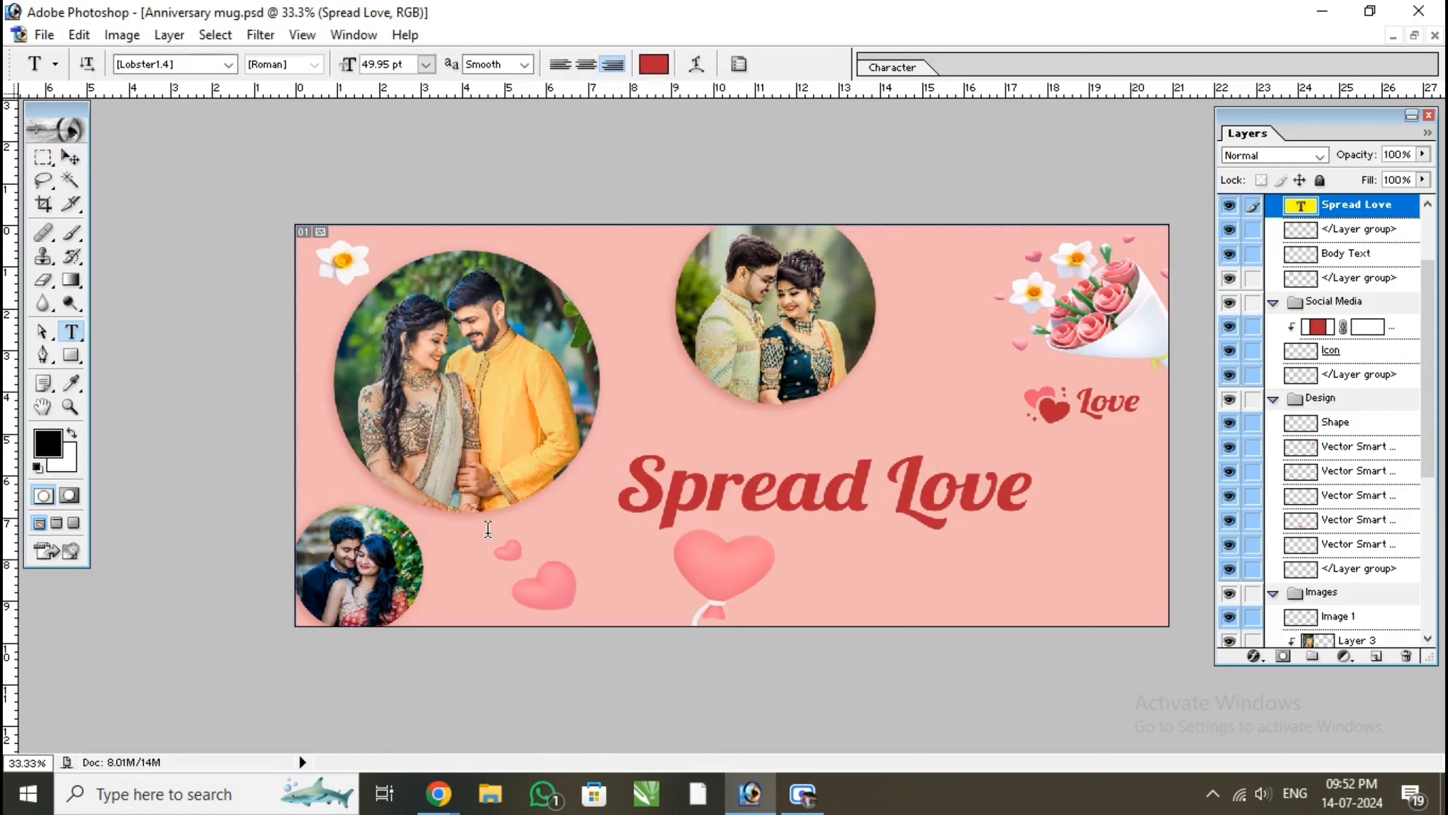
click(721, 495)
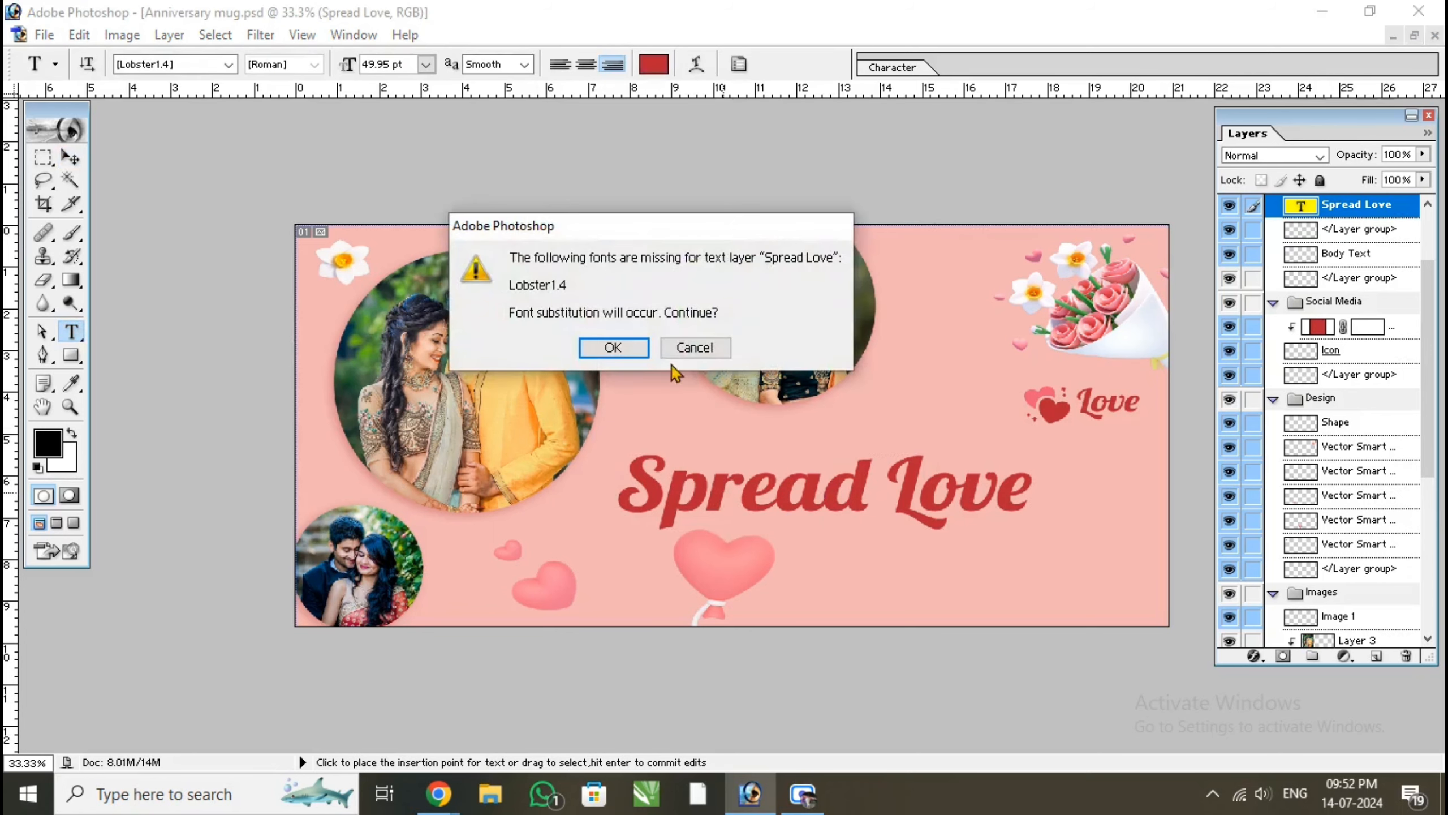
click(613, 346)
key(Delete)
key(Delete)
key(Delete)
key(Delete)
key(Delete)
key(Delete)
key(Delete)
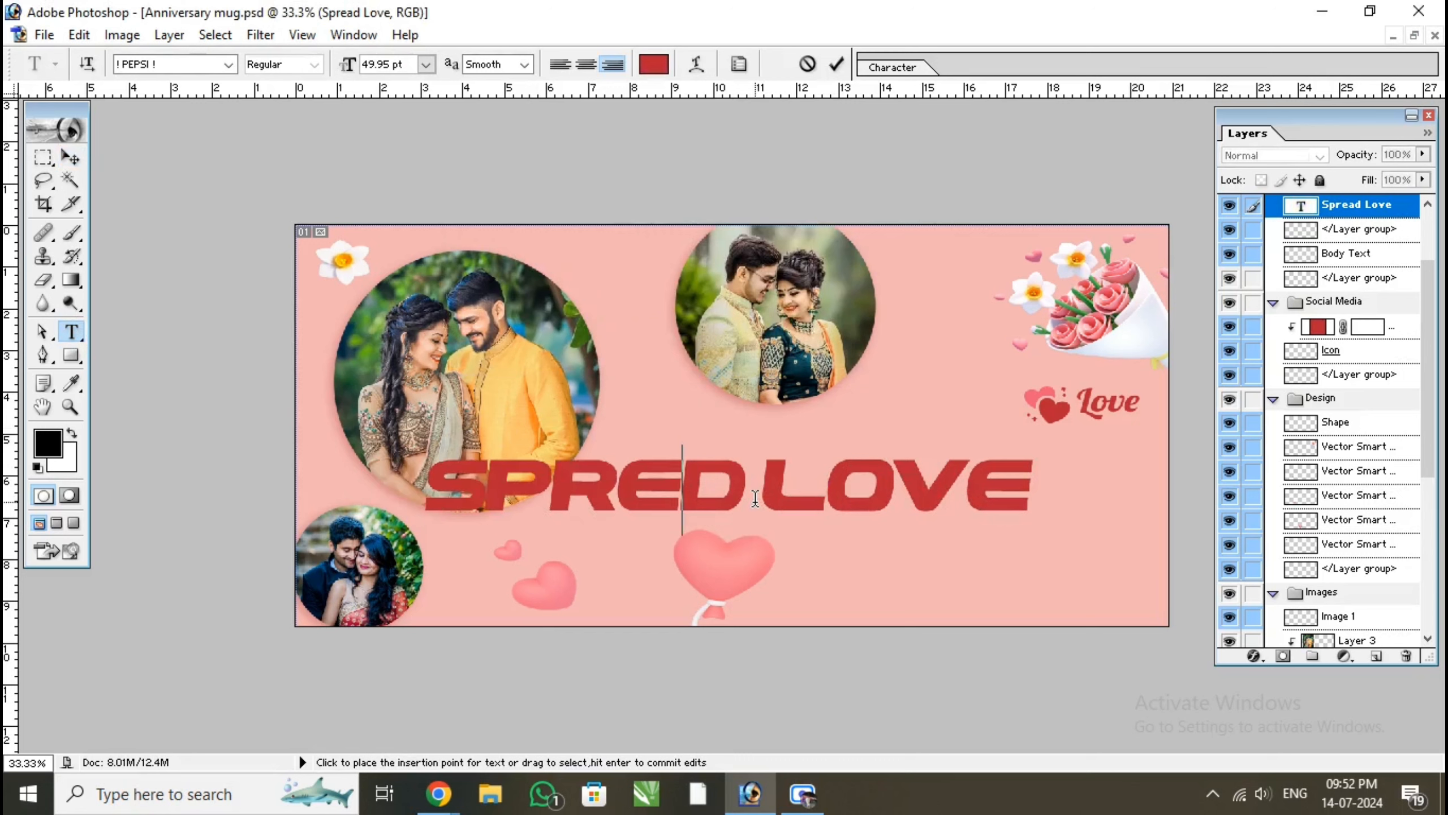
key(BackSpace)
key(BackSpace)
key(BackSpace)
key(BackSpace)
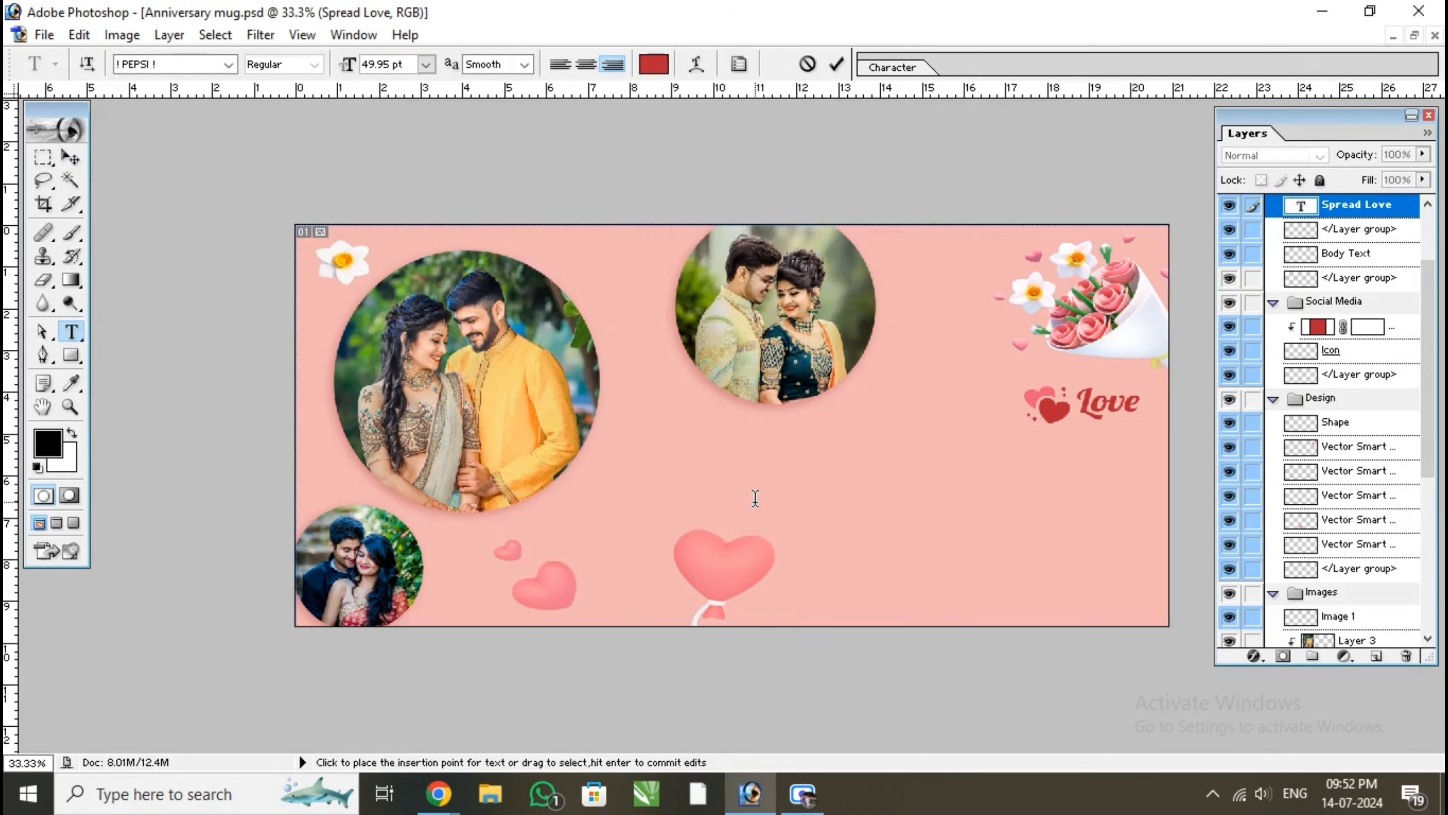
Enter "Happy Anniversary" on two lines in the emptied text layer and left-align it
text(HAPPY)
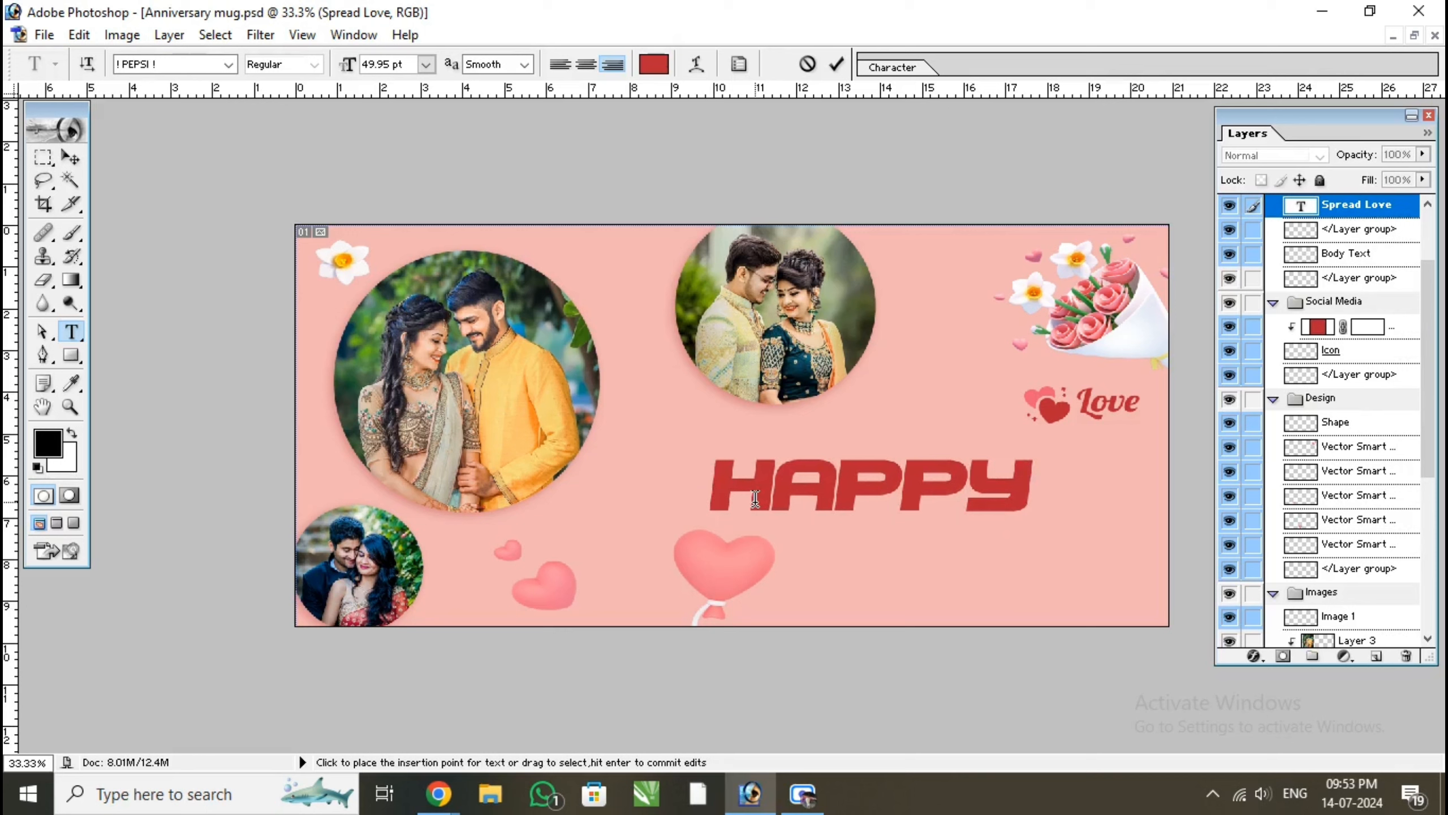
key(Return)
text(ANNIV)
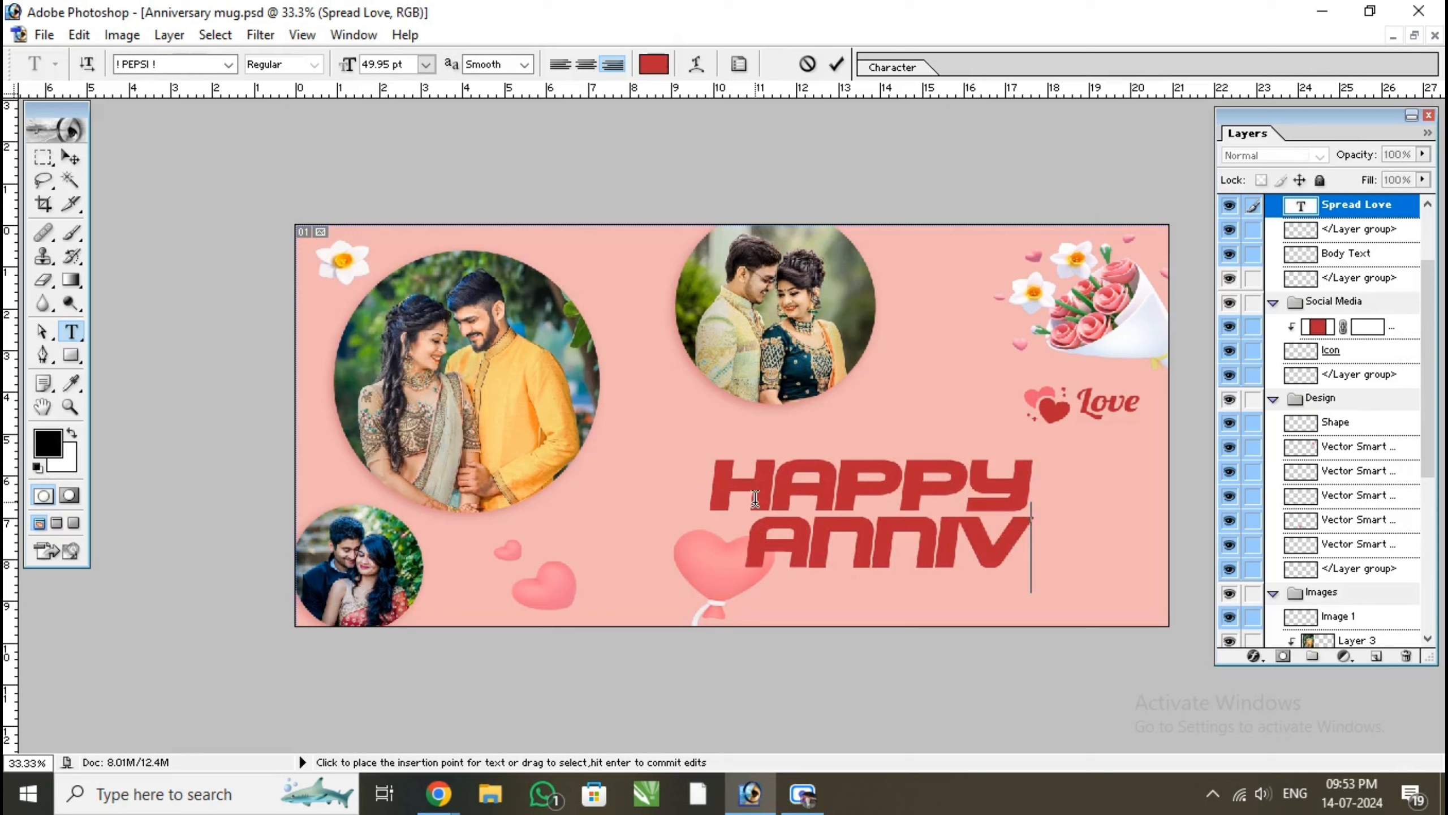
text(ERSARY)
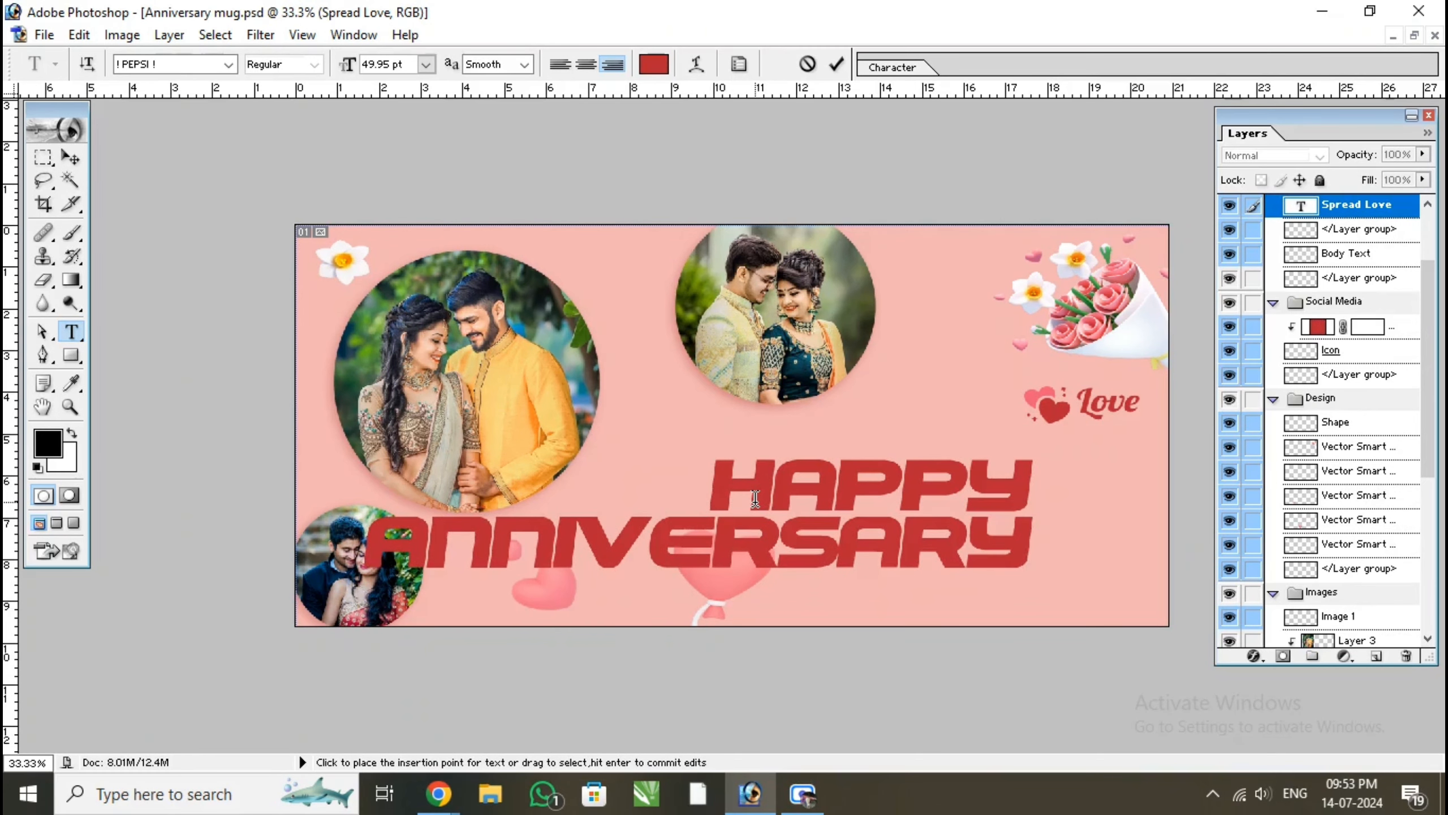
click(561, 64)
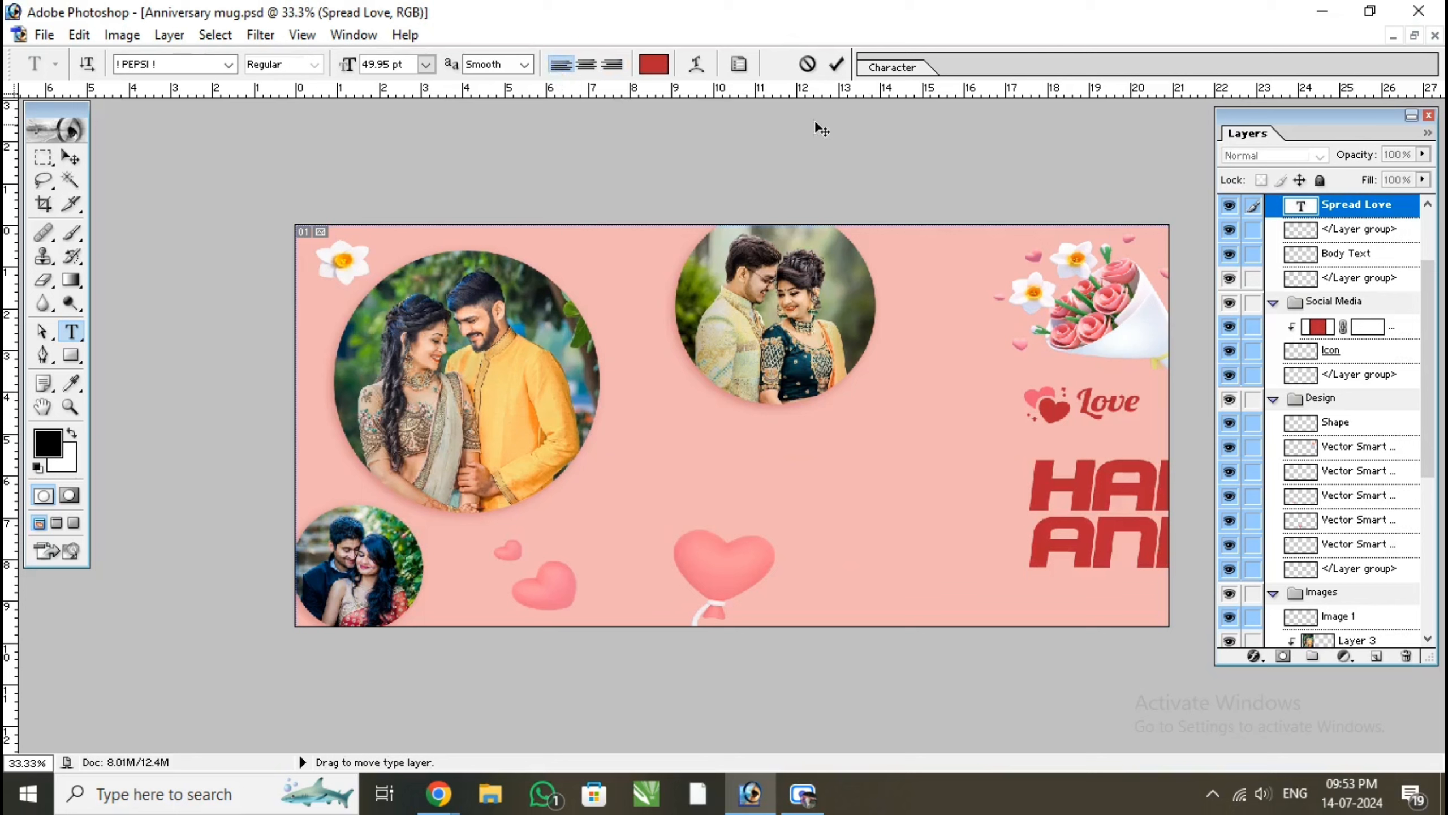
click(836, 65)
Scale the Happy Anniversary text to 65.0% and place it over the heart balloon below the upper middle circle
click(70, 157)
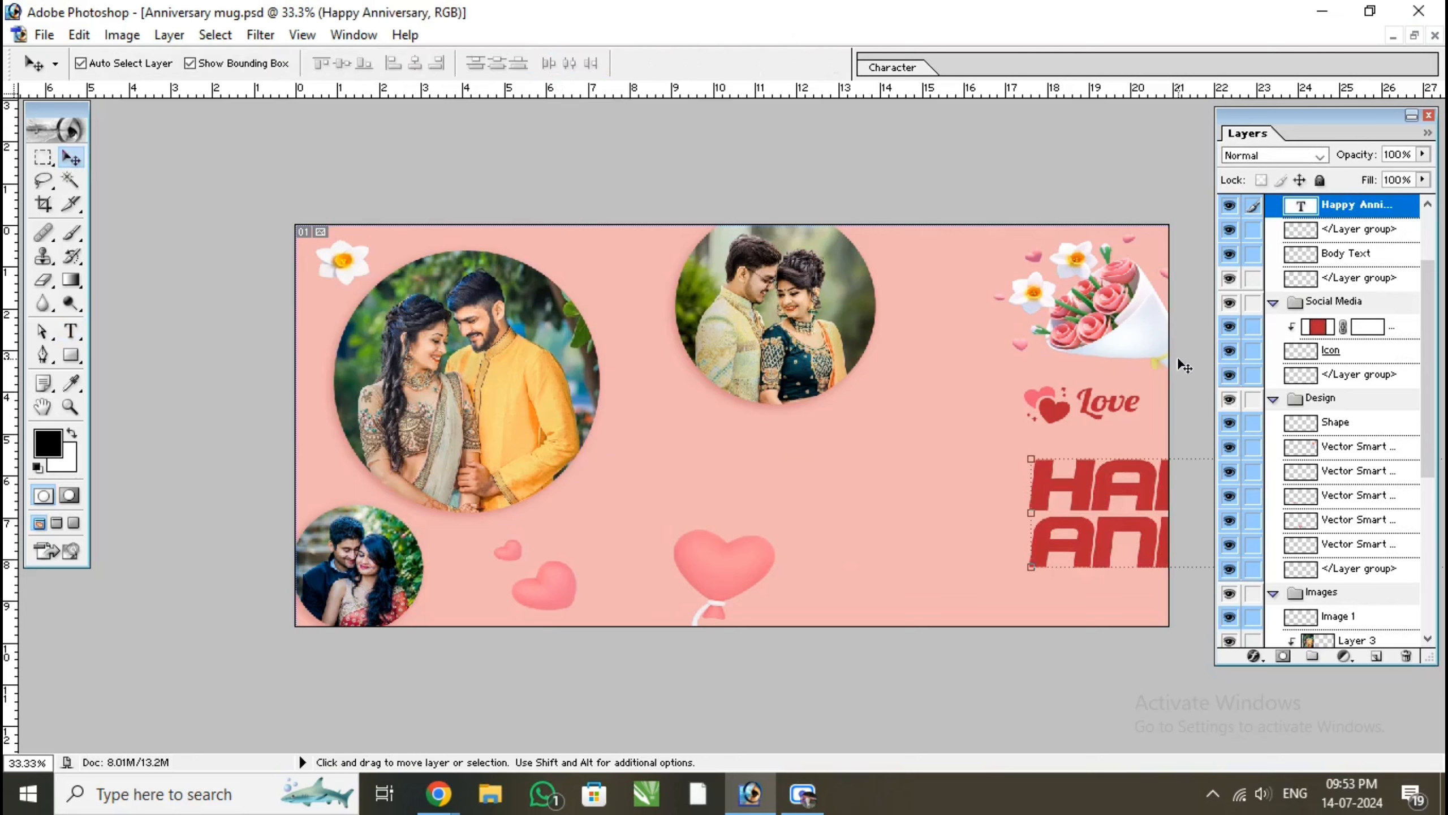
drag(1135, 507, 600, 524)
drag(498, 469, 735, 510)
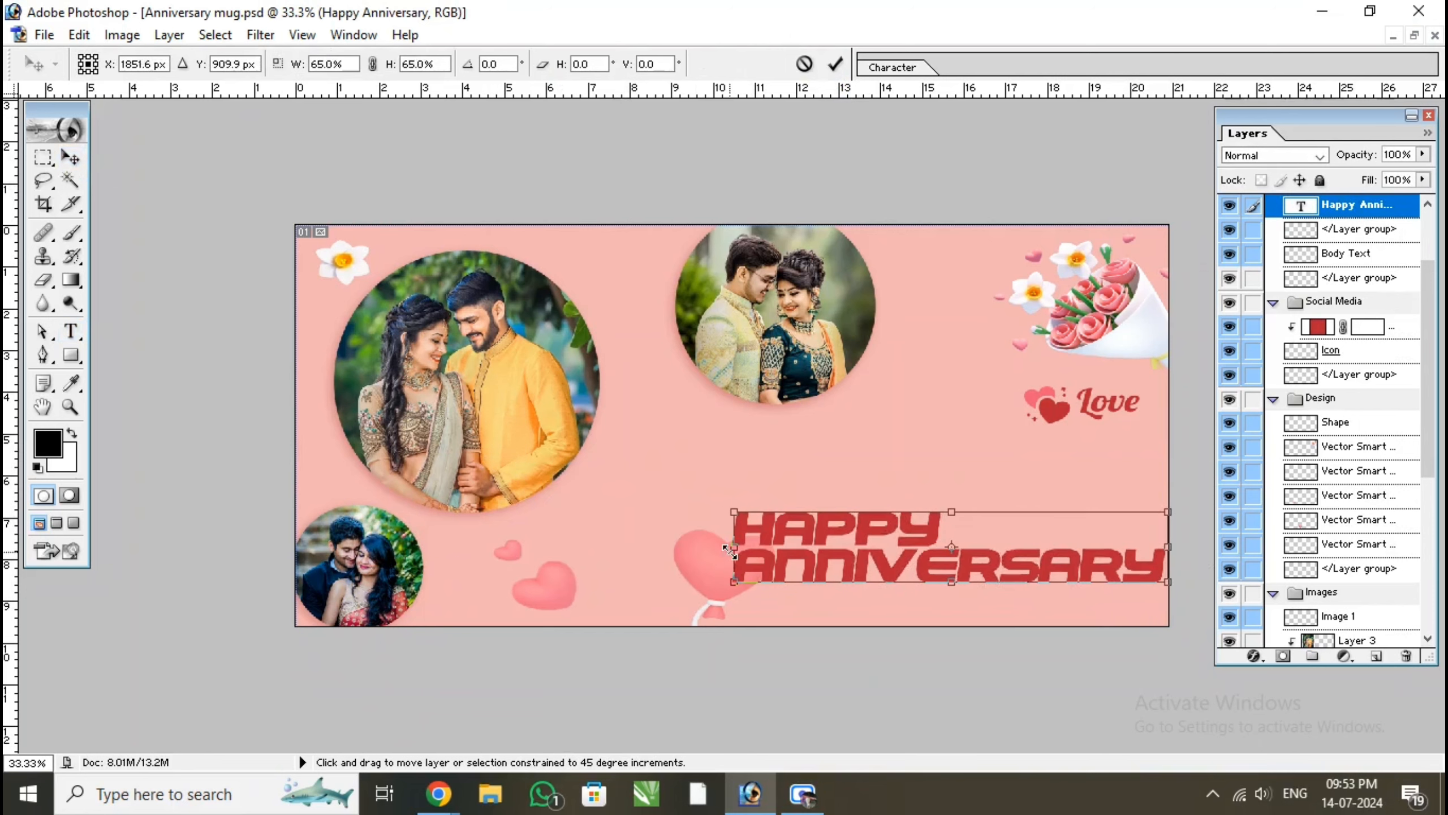
click(836, 64)
drag(926, 478, 853, 475)
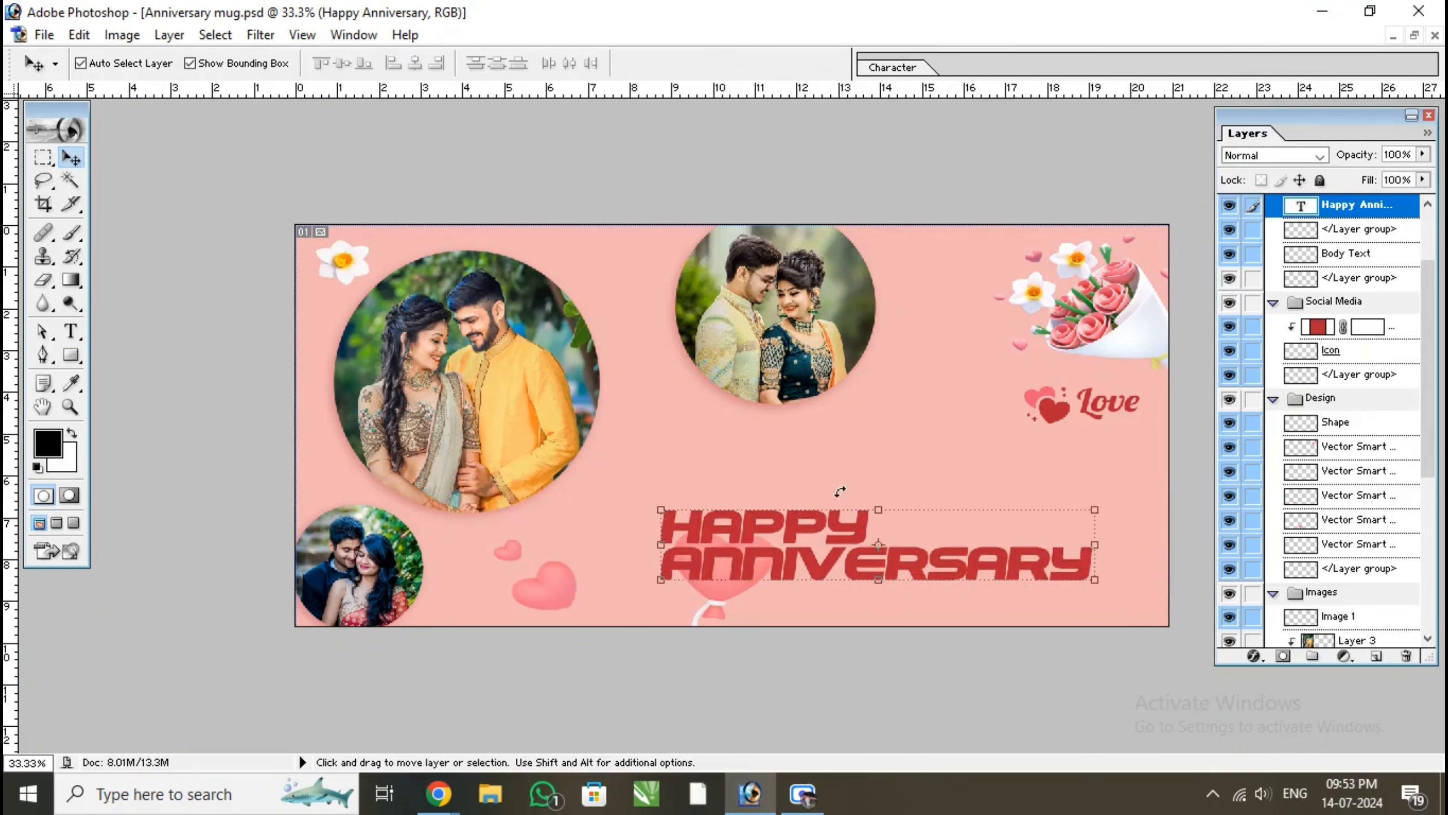
Set the Happy Anniversary text's font to Airstrike Academy and undock the Character palette
click(907, 70)
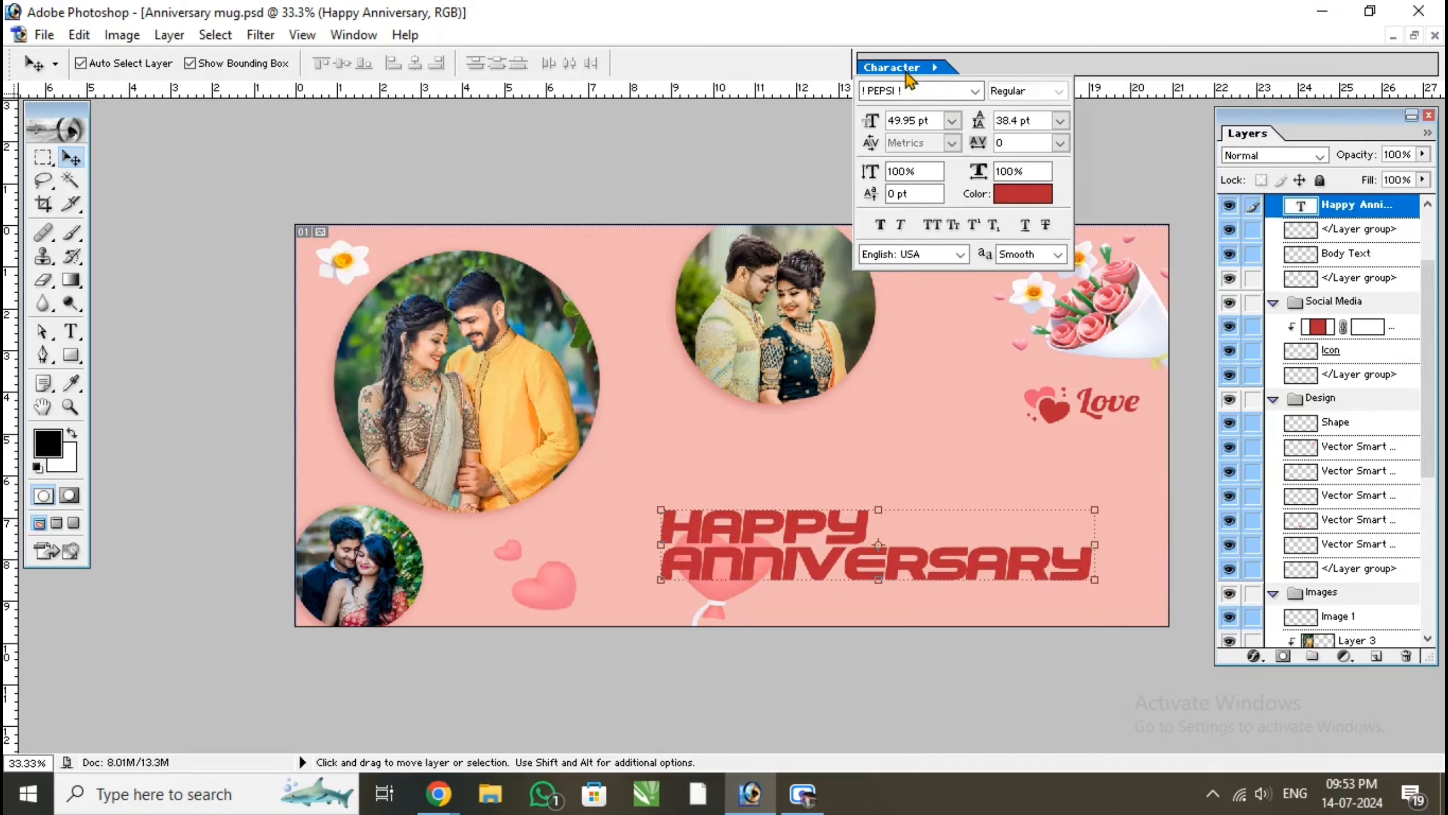
click(975, 91)
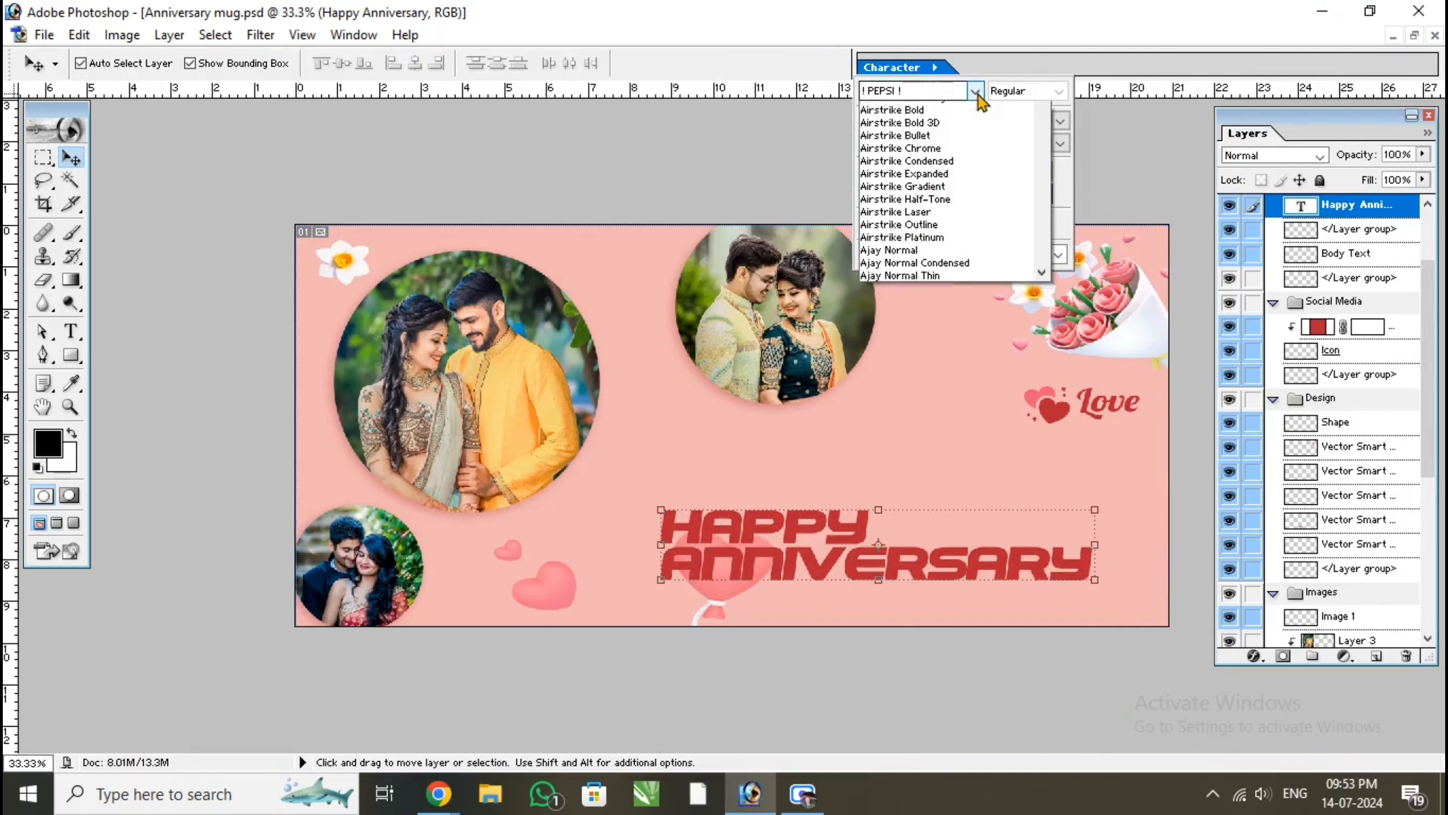
click(948, 309)
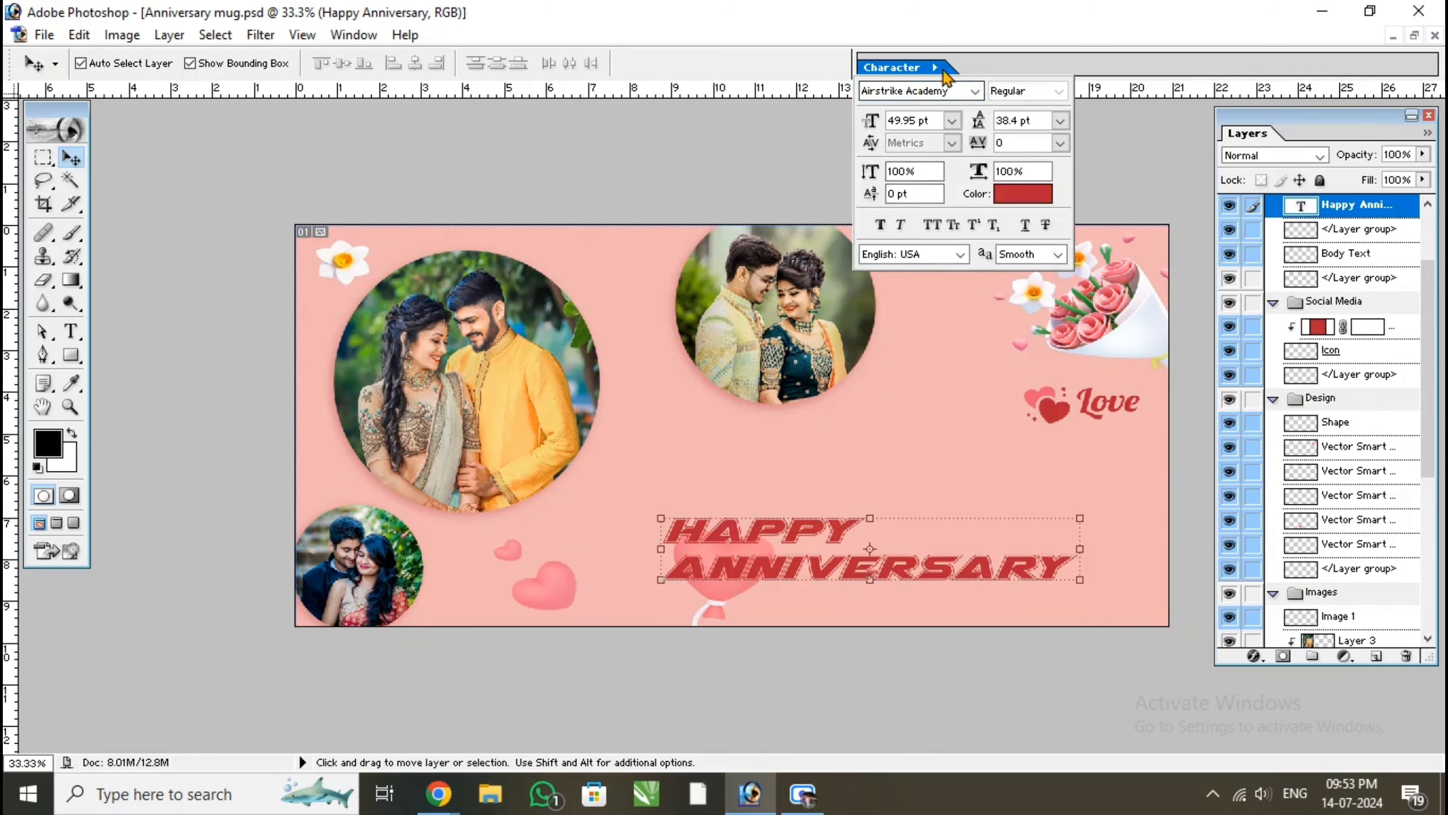
click(823, 156)
drag(910, 68, 820, 214)
click(979, 196)
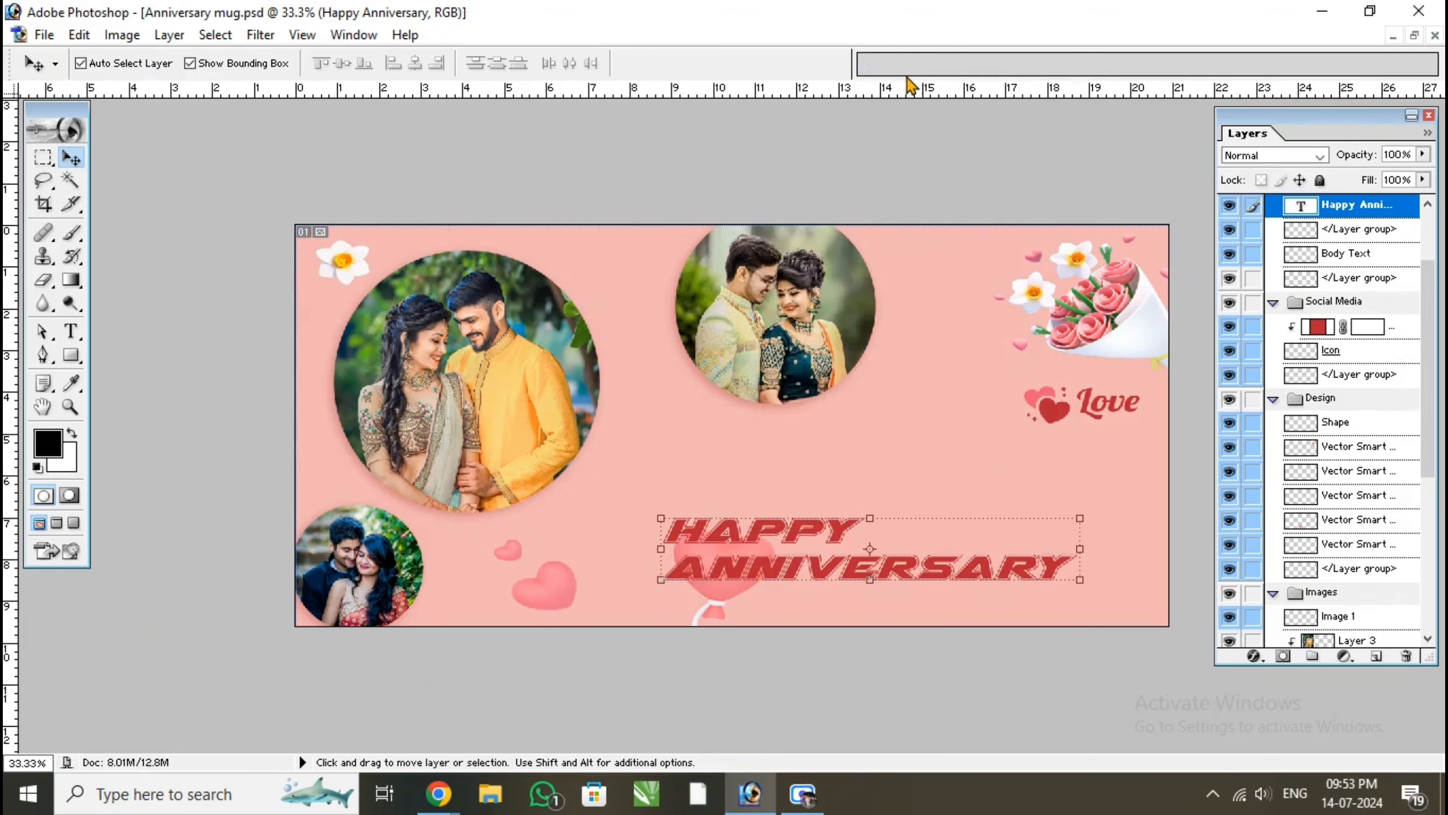
Show the Character palette again and dock it in the palette well
click(354, 35)
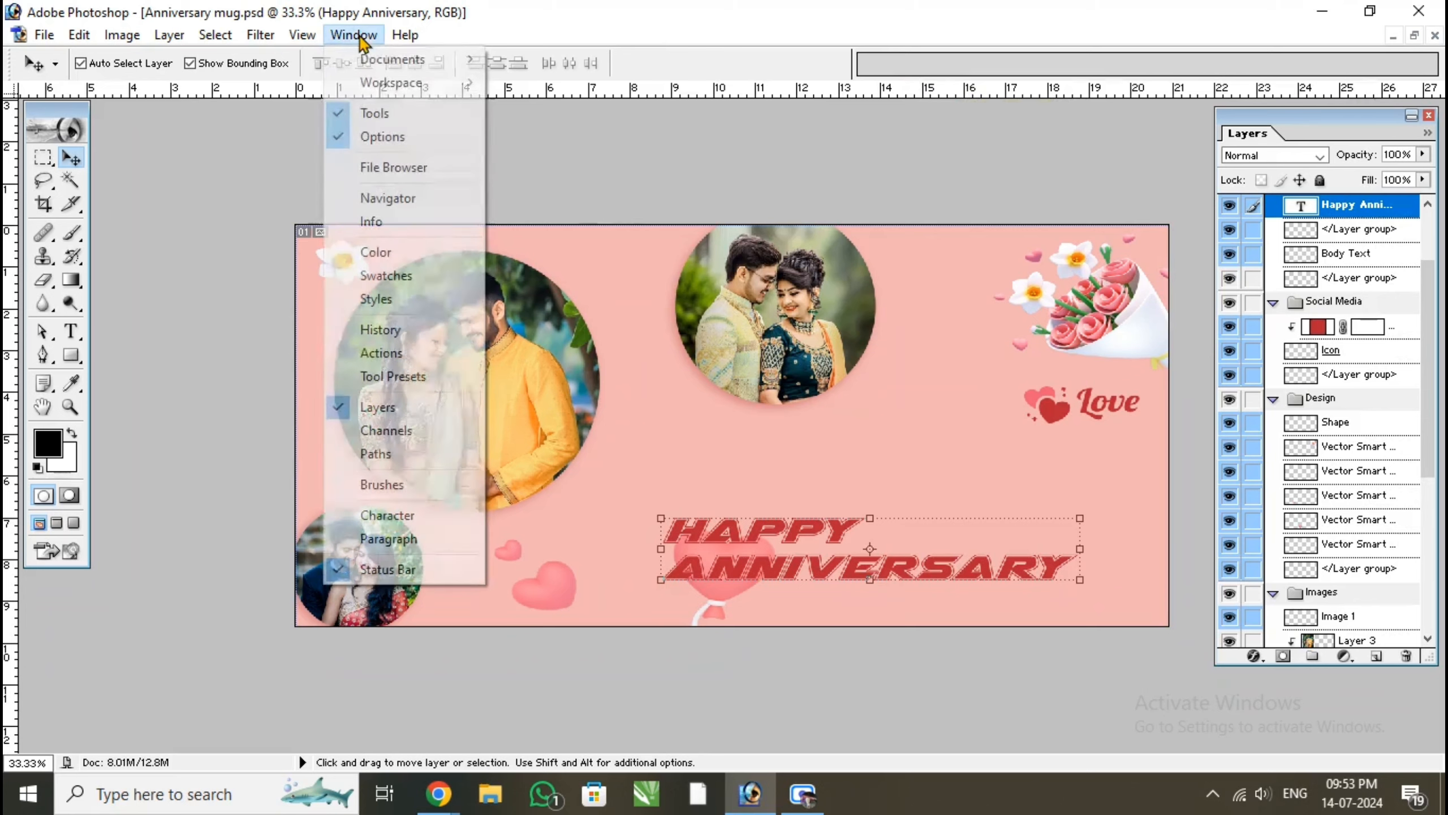
click(414, 515)
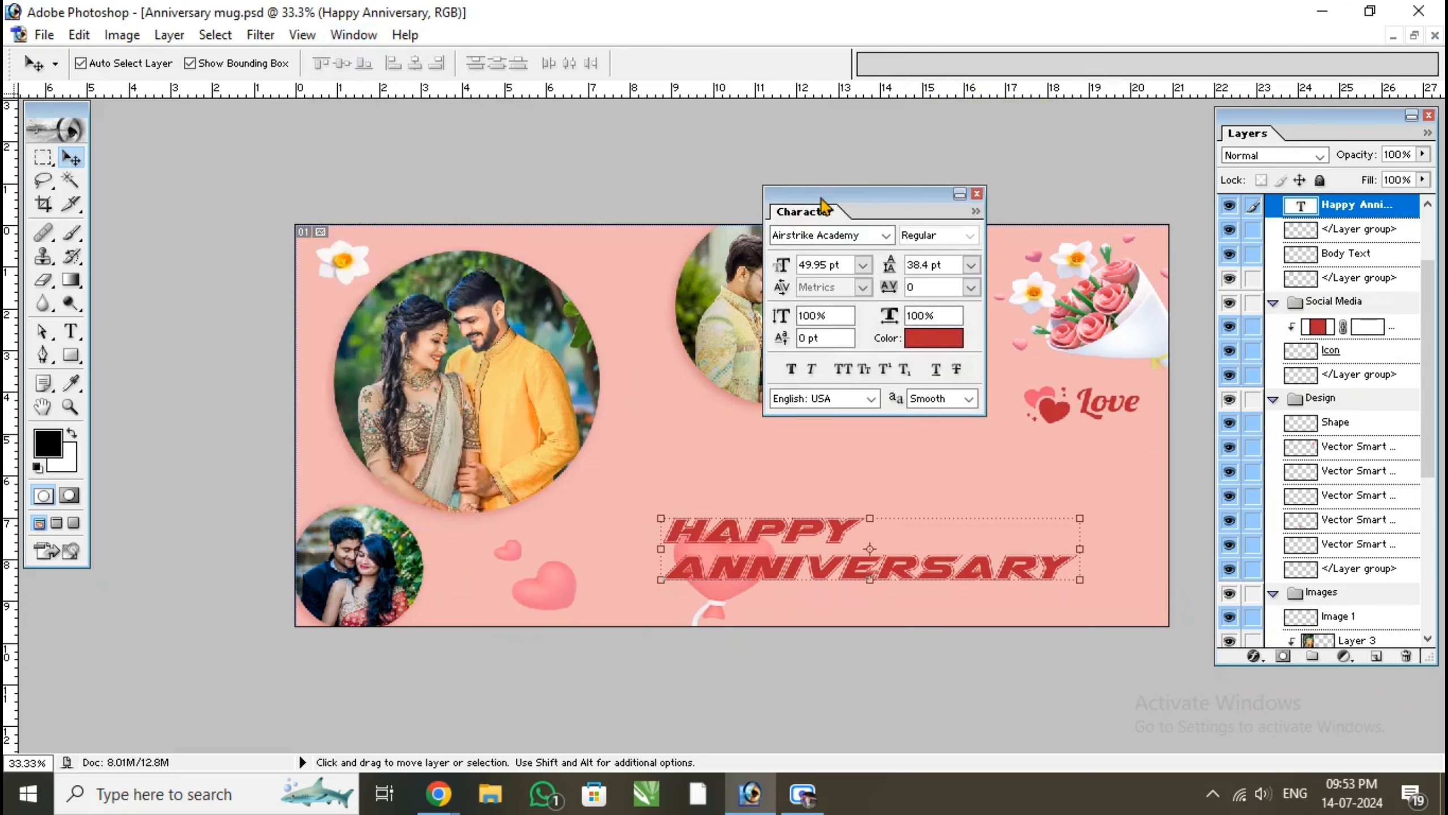
click(840, 196)
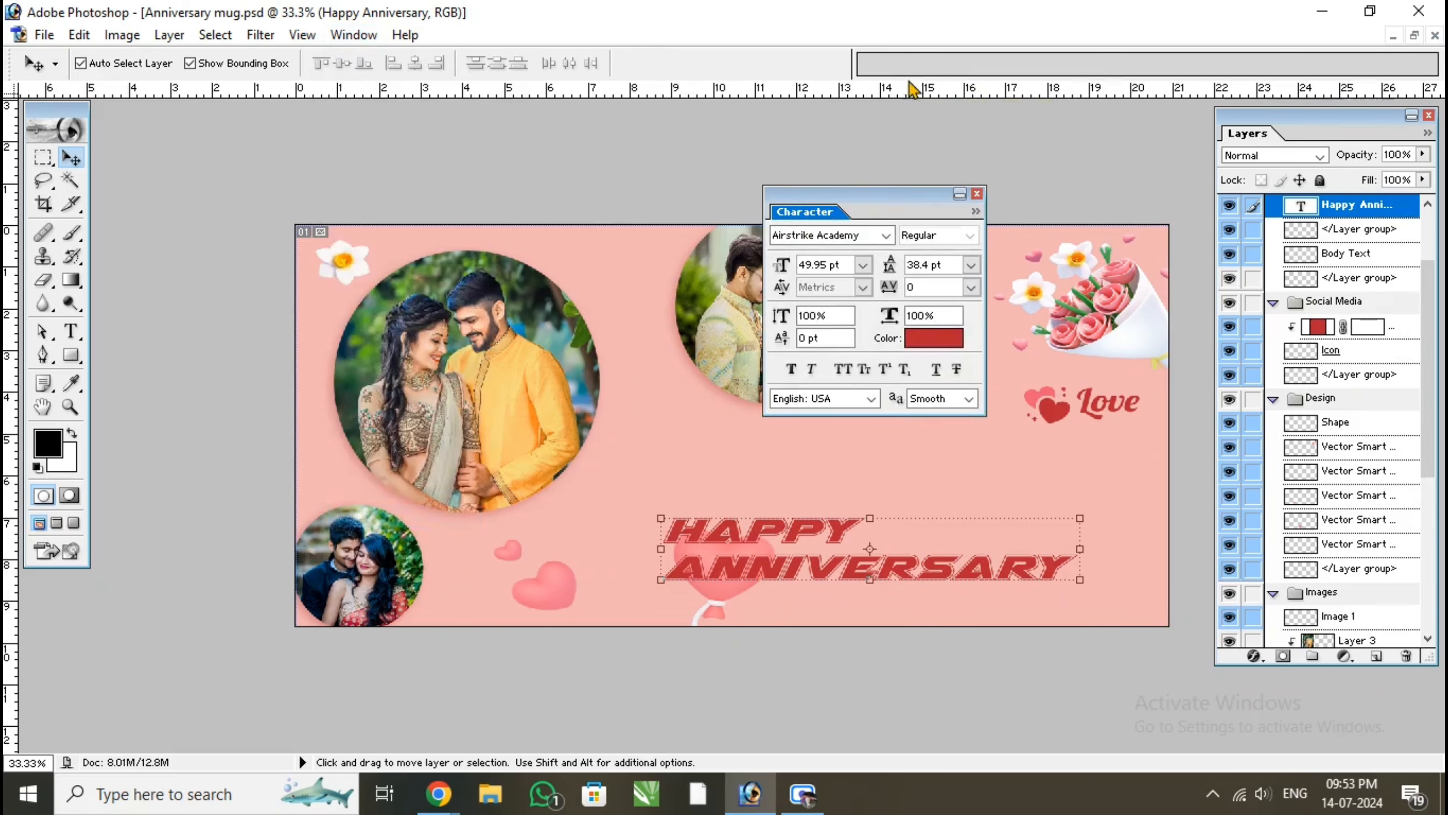
drag(912, 88, 911, 76)
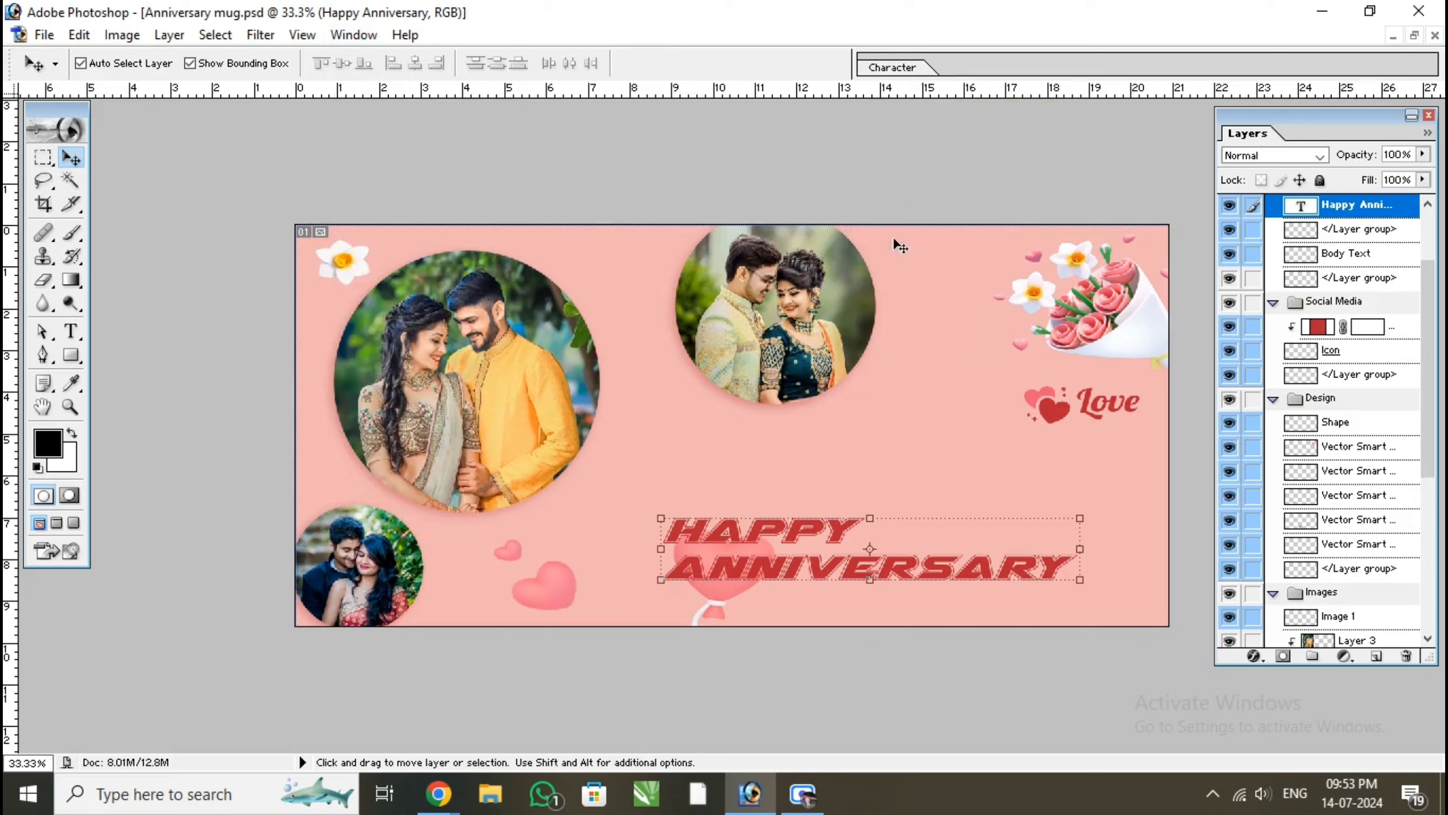
Try successive fonts on the Happy Anniversary text, from the B section of the font list, and settle on Brock Script
click(910, 69)
click(974, 90)
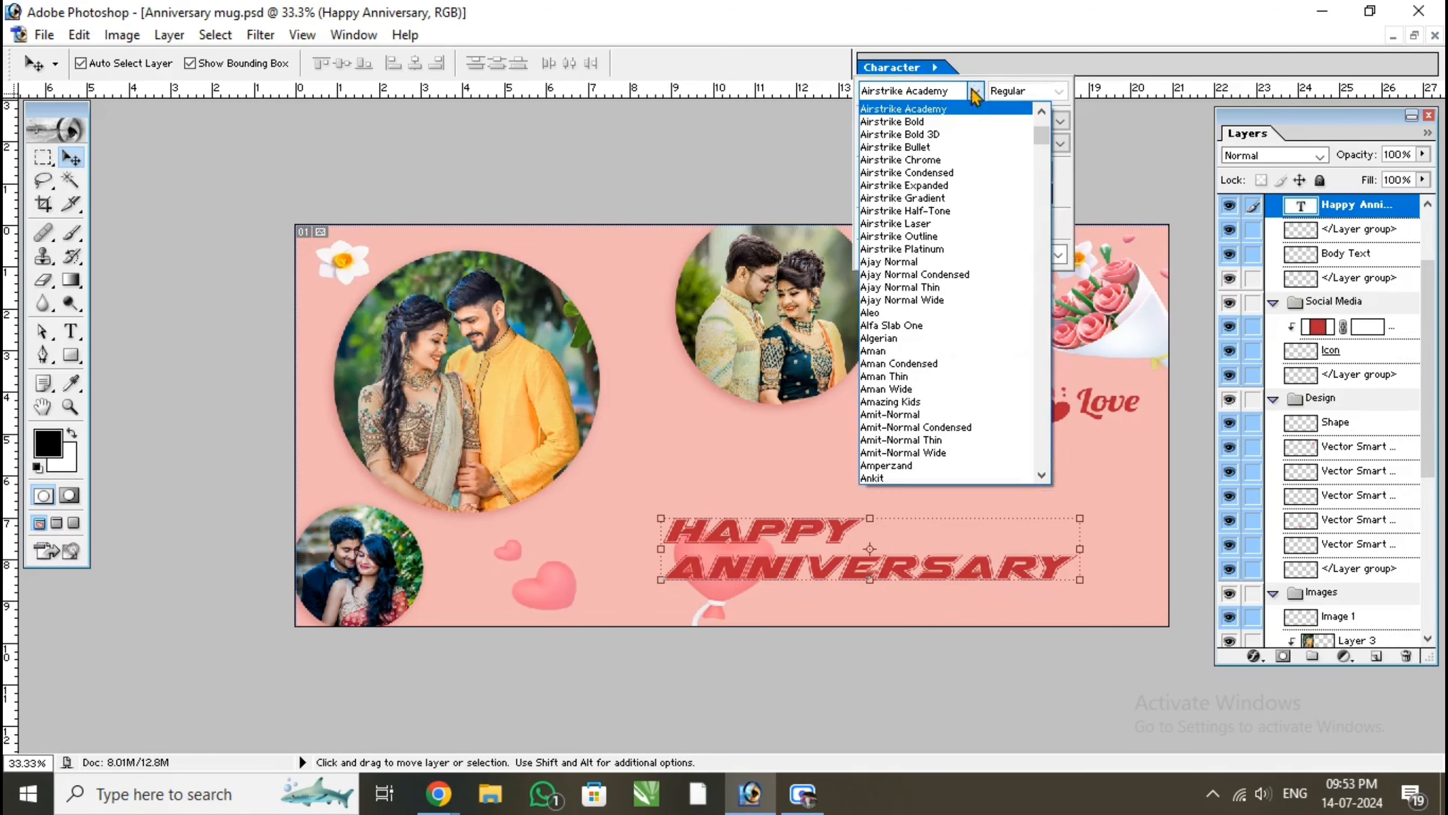
drag(1046, 132, 1042, 217)
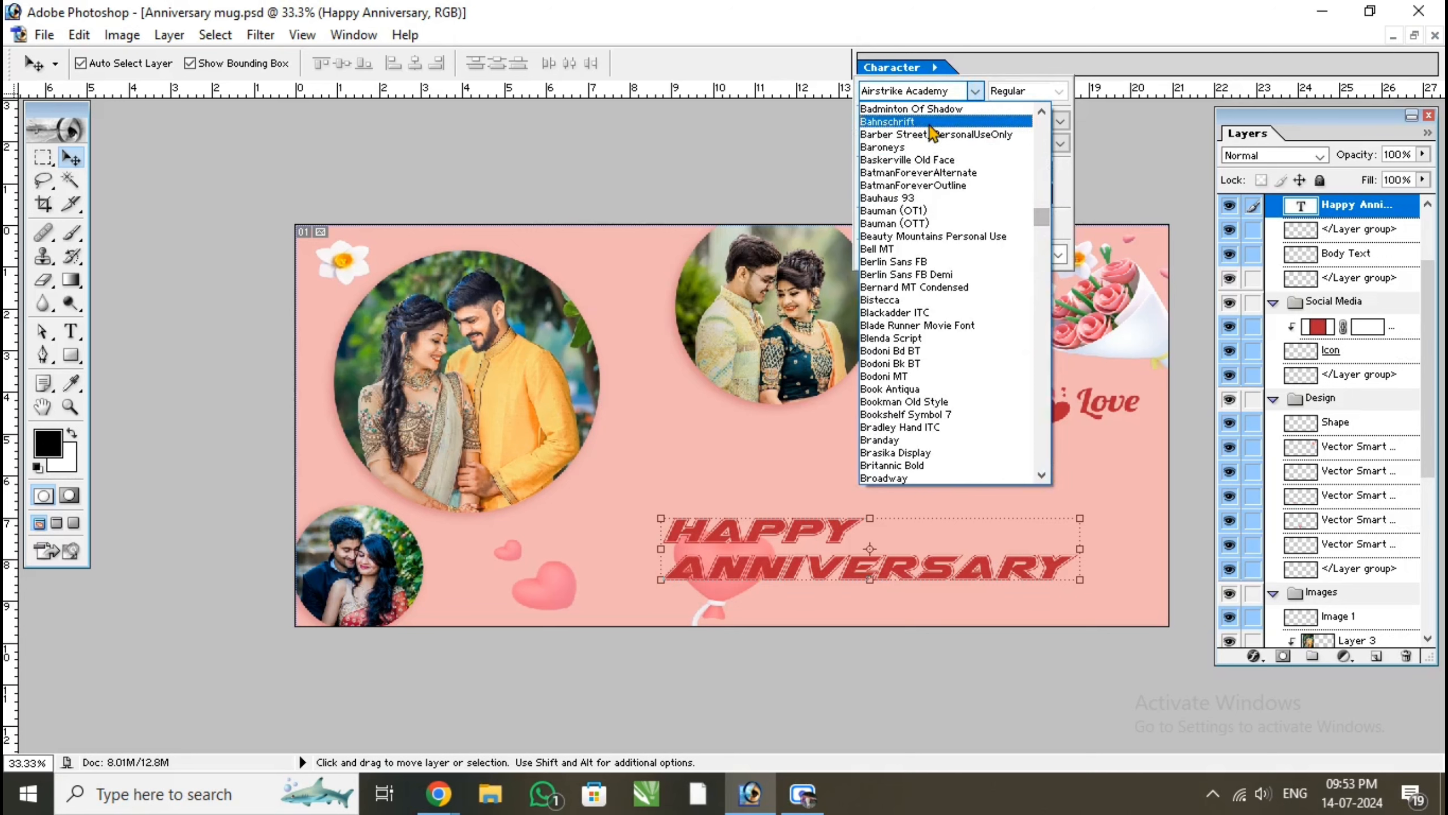
click(912, 123)
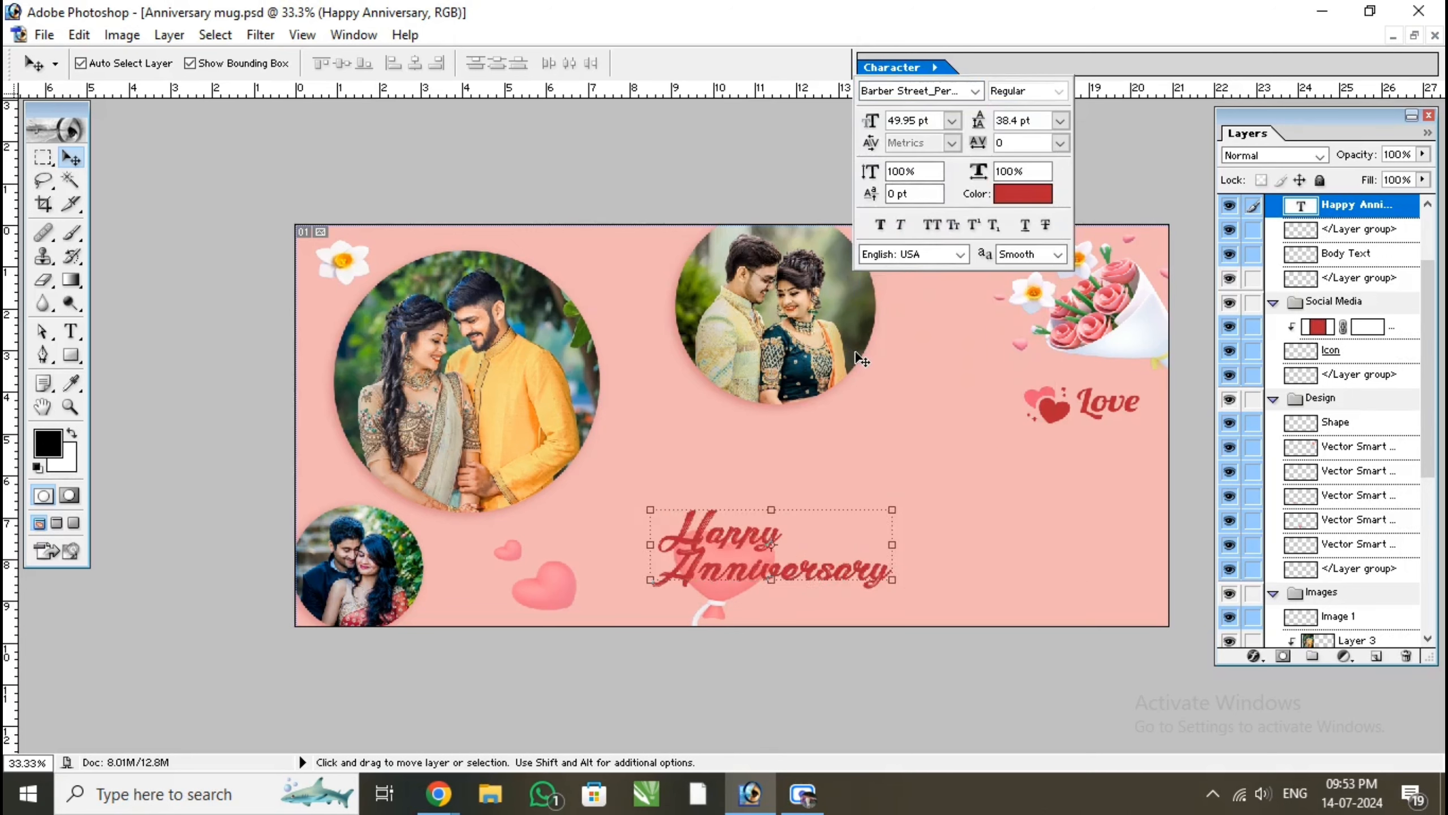
key(Down)
key(Down)
key(Down)
key(Down)
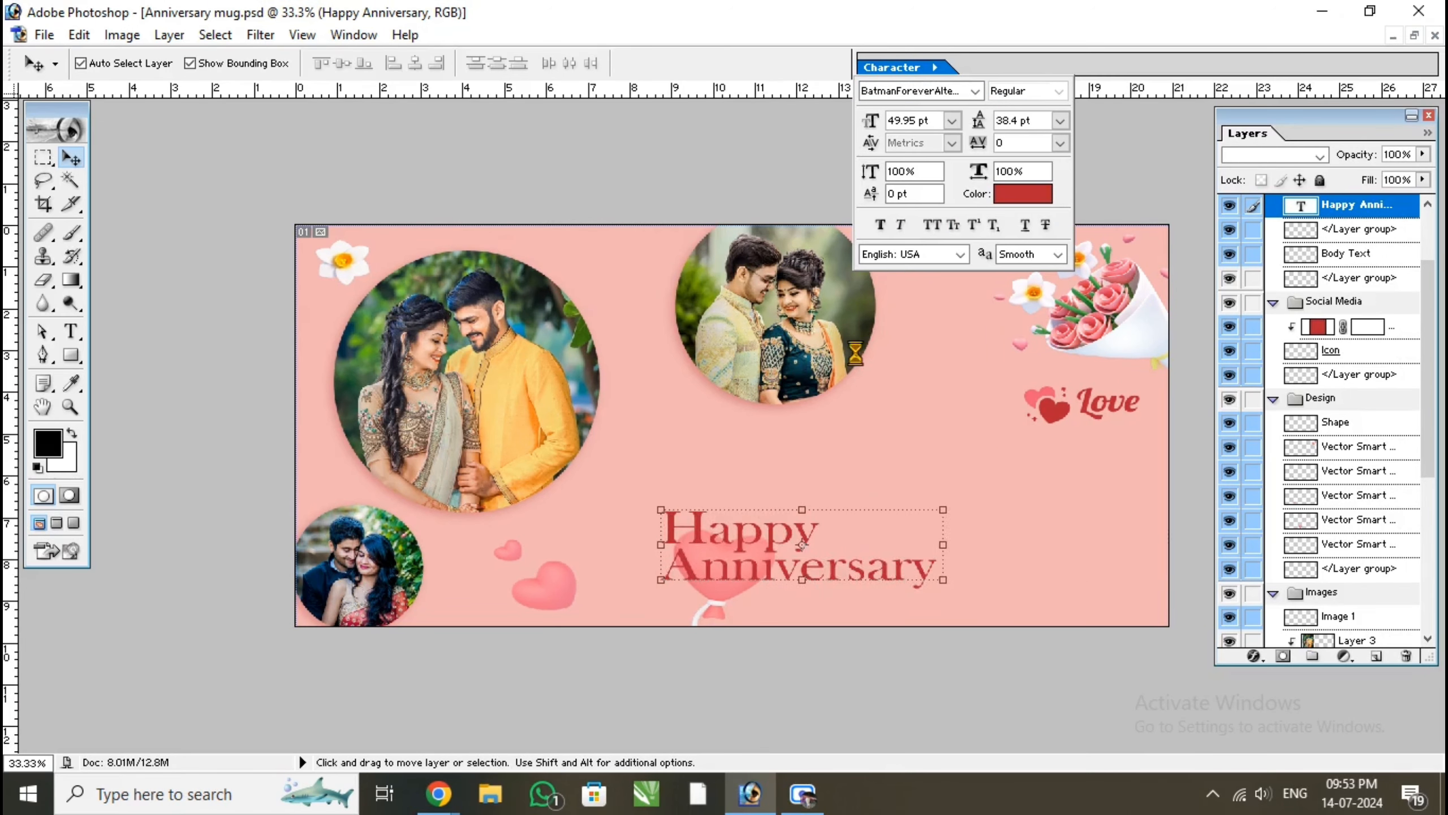
key(Down)
key(Down)
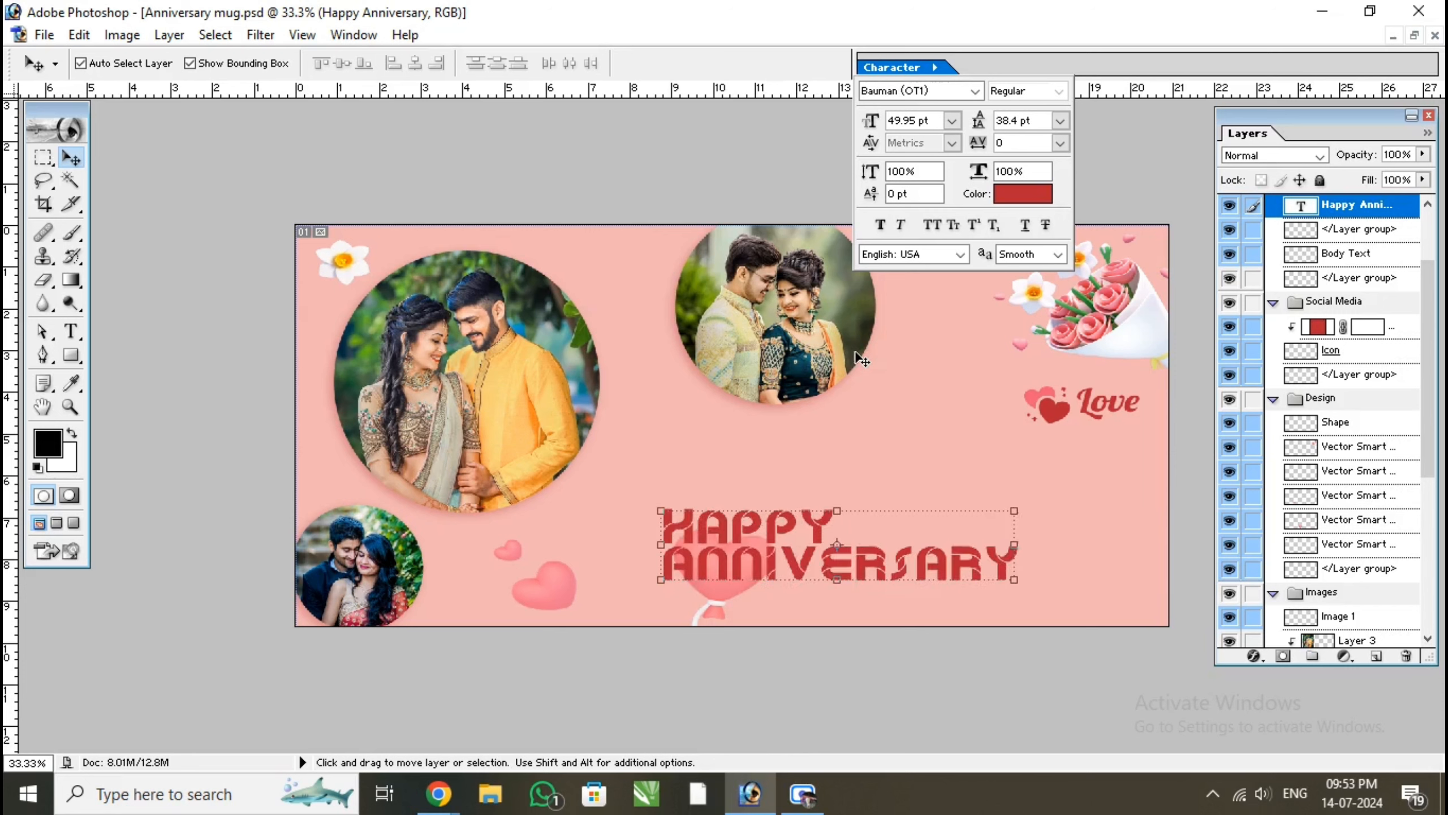
key(Down)
key(Down)
key(Down)
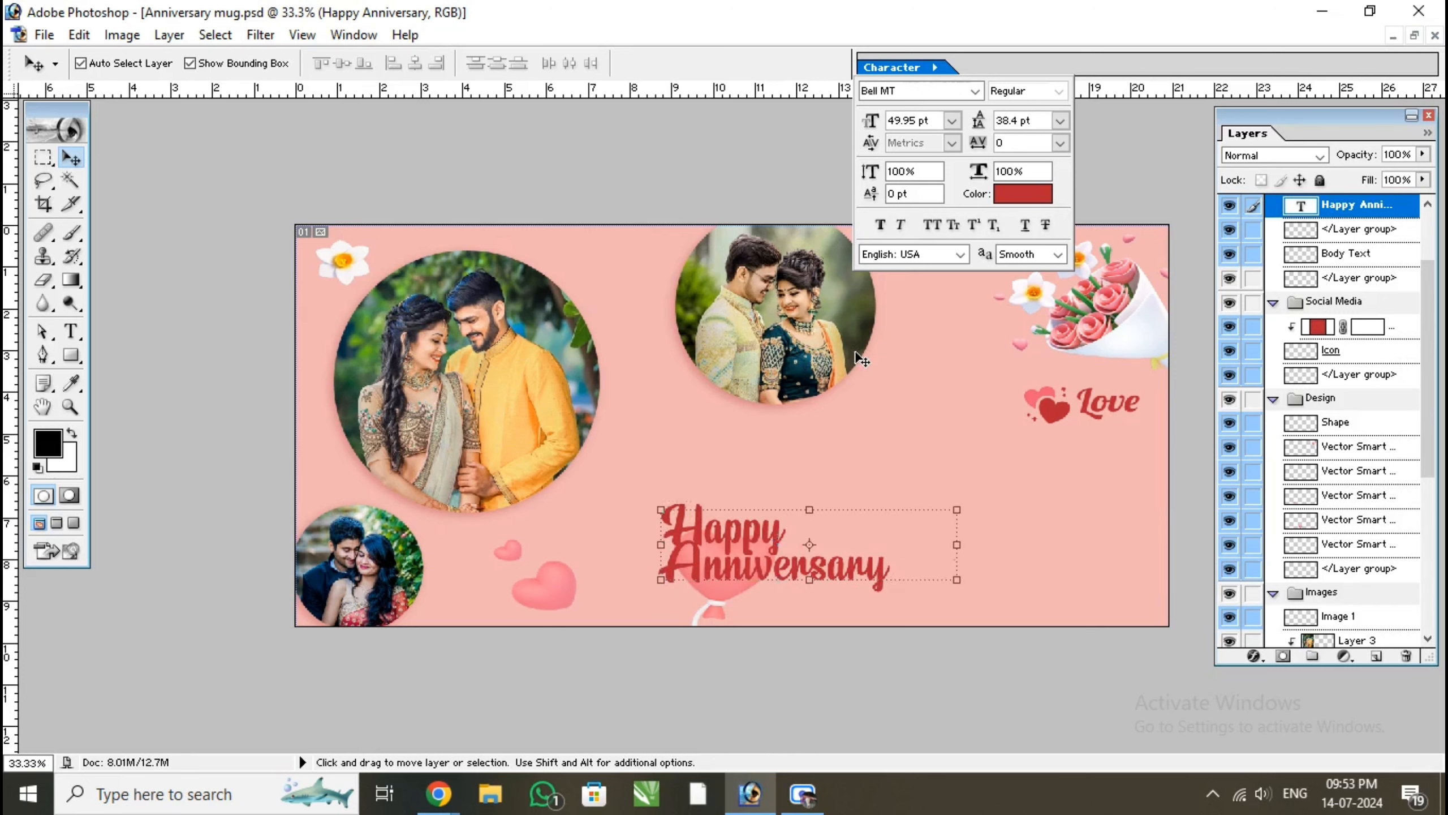
key(Down)
key(Down)
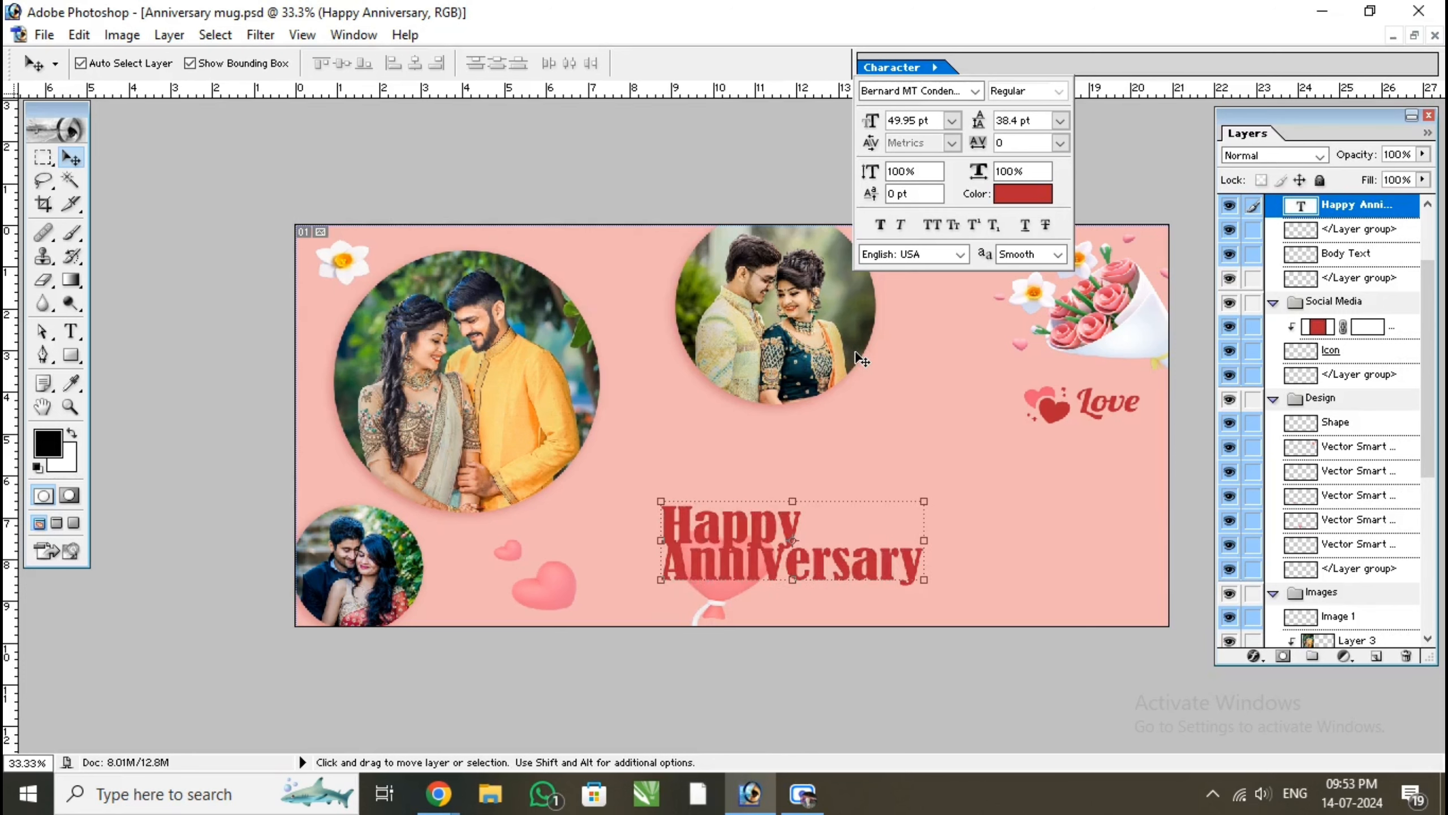
key(Down)
key(Down)
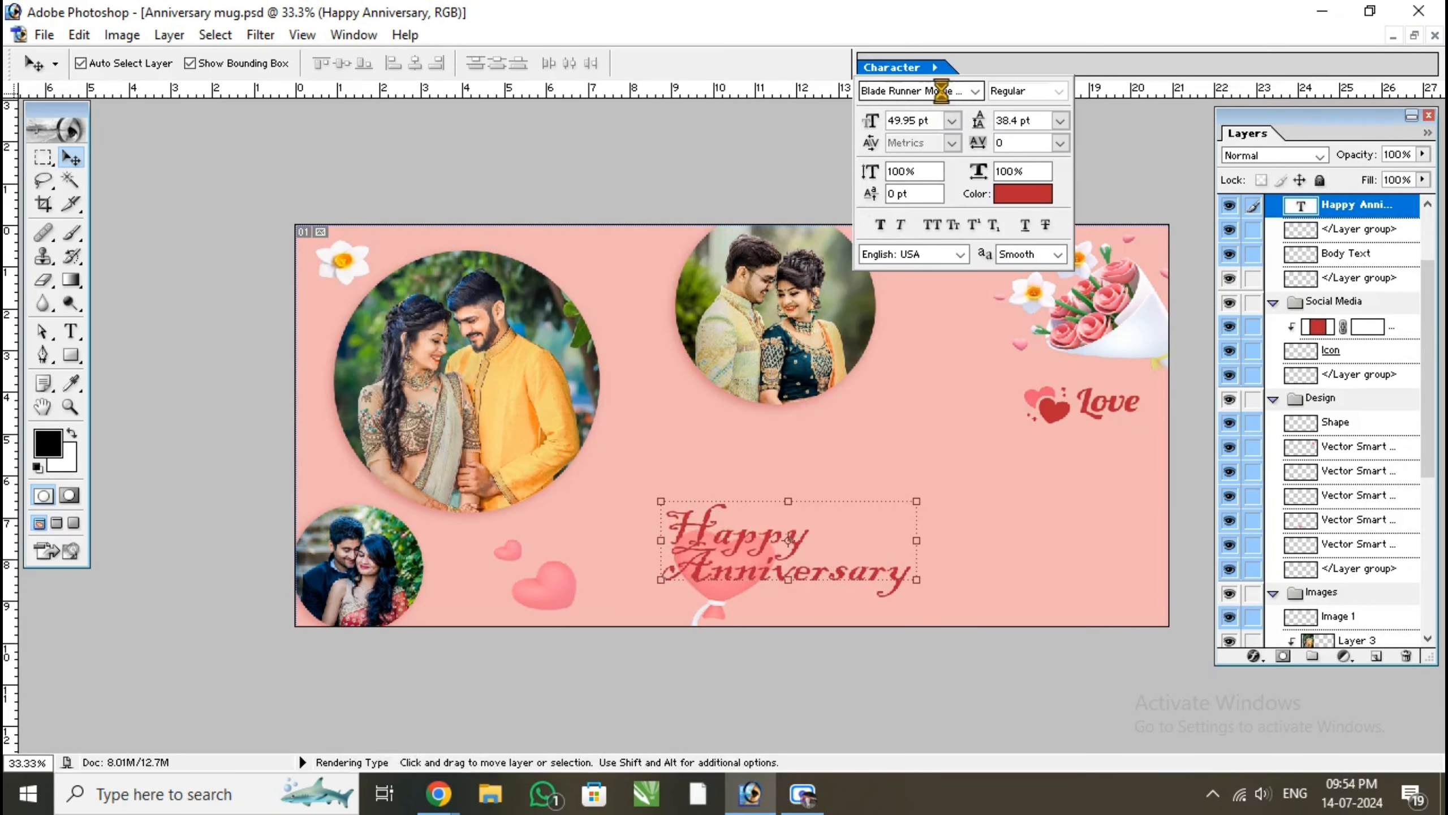
key(Down)
key(Down)
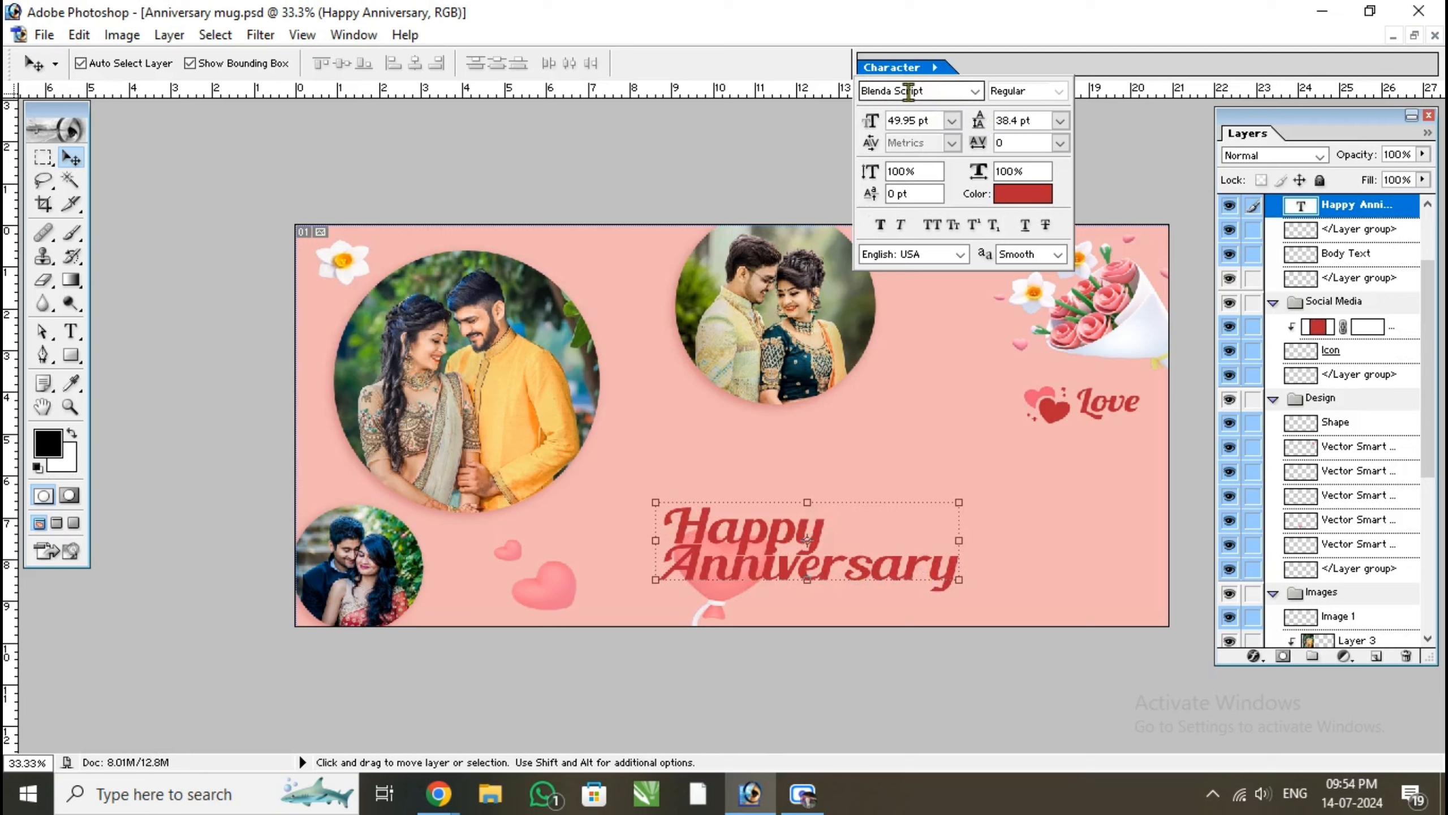
key(Down)
key(Down)
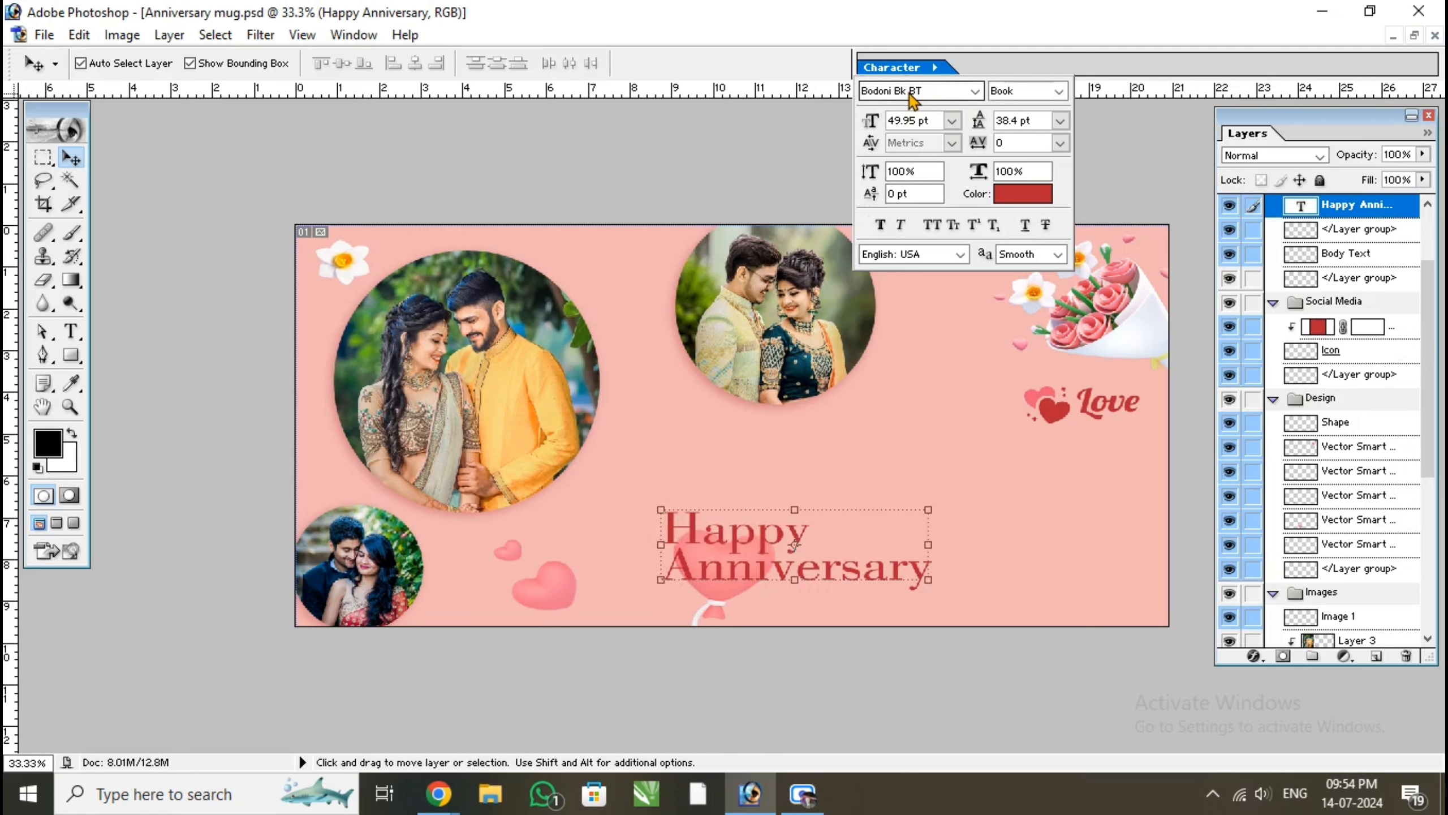
key(Down)
key(Down)
key(Down)
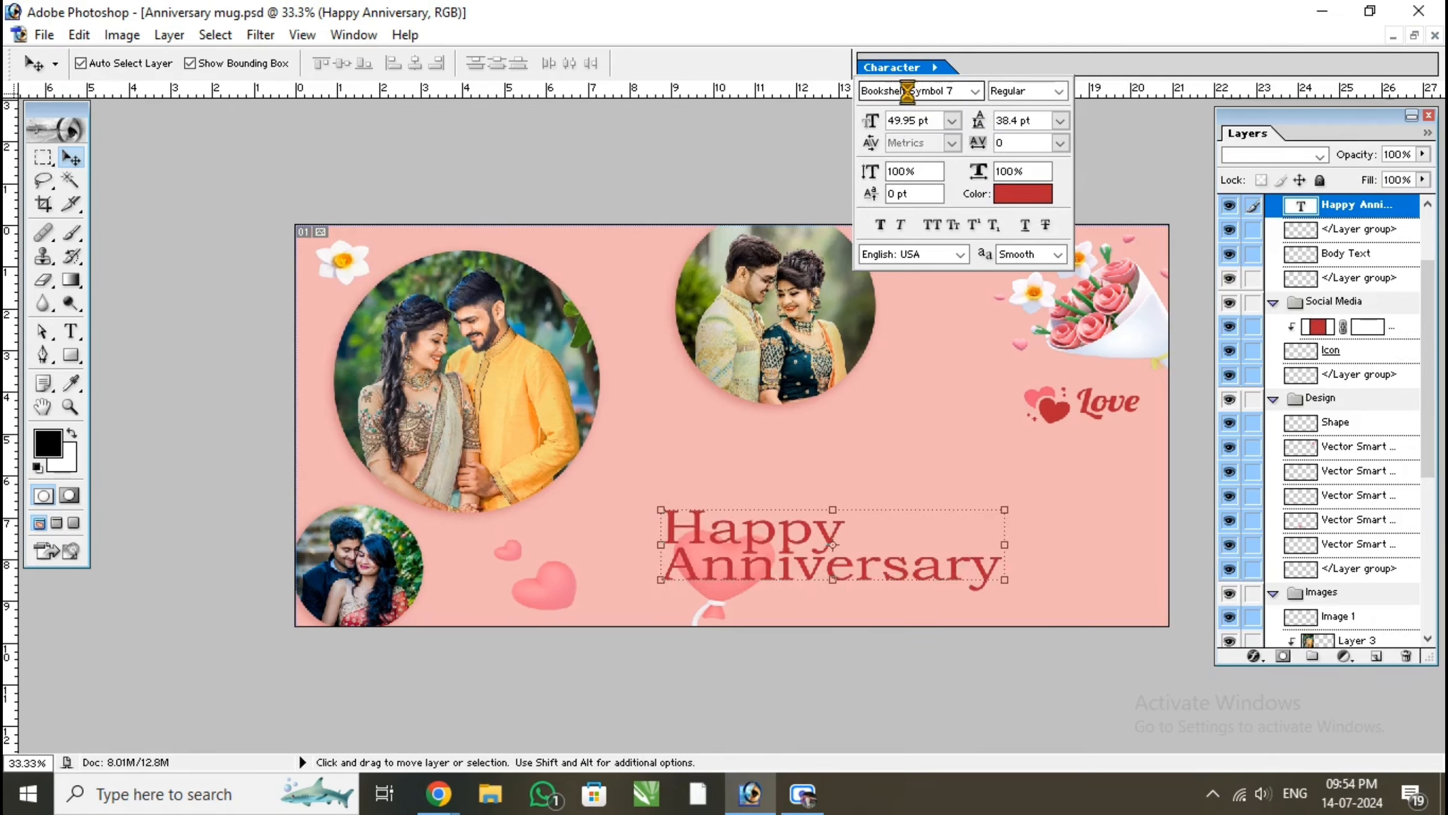
key(Down)
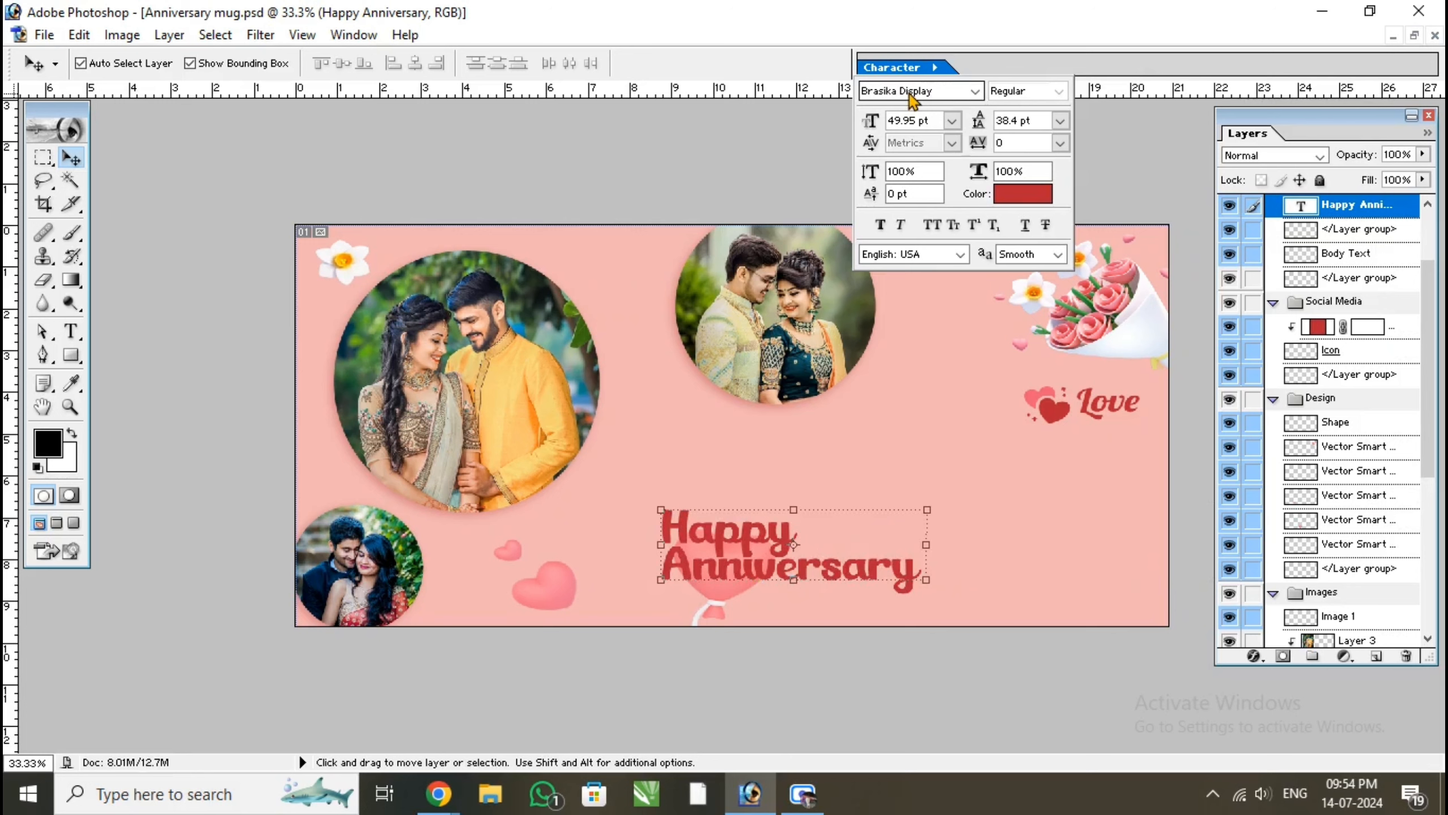
key(Down)
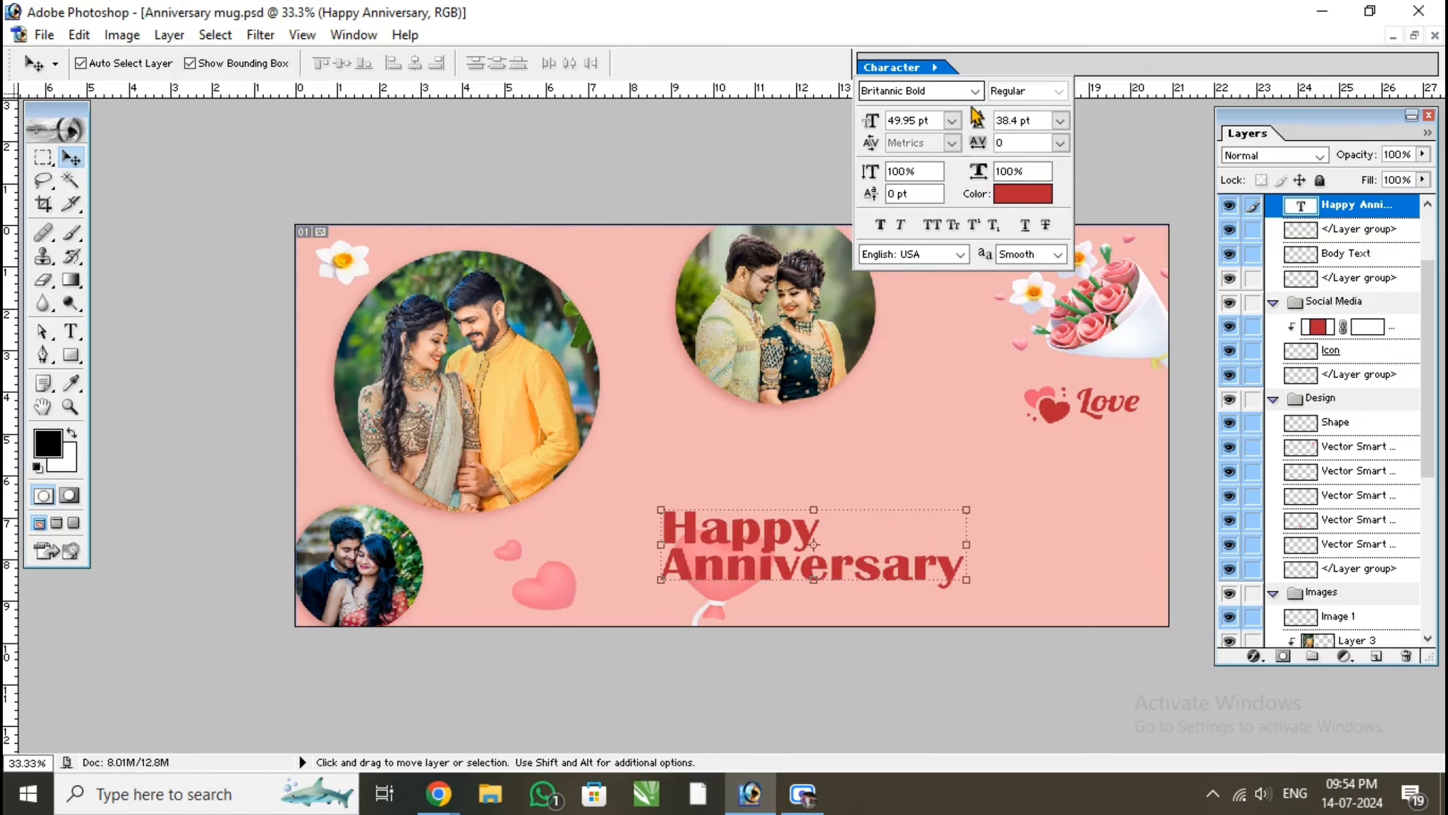
key(Down)
key(Down)
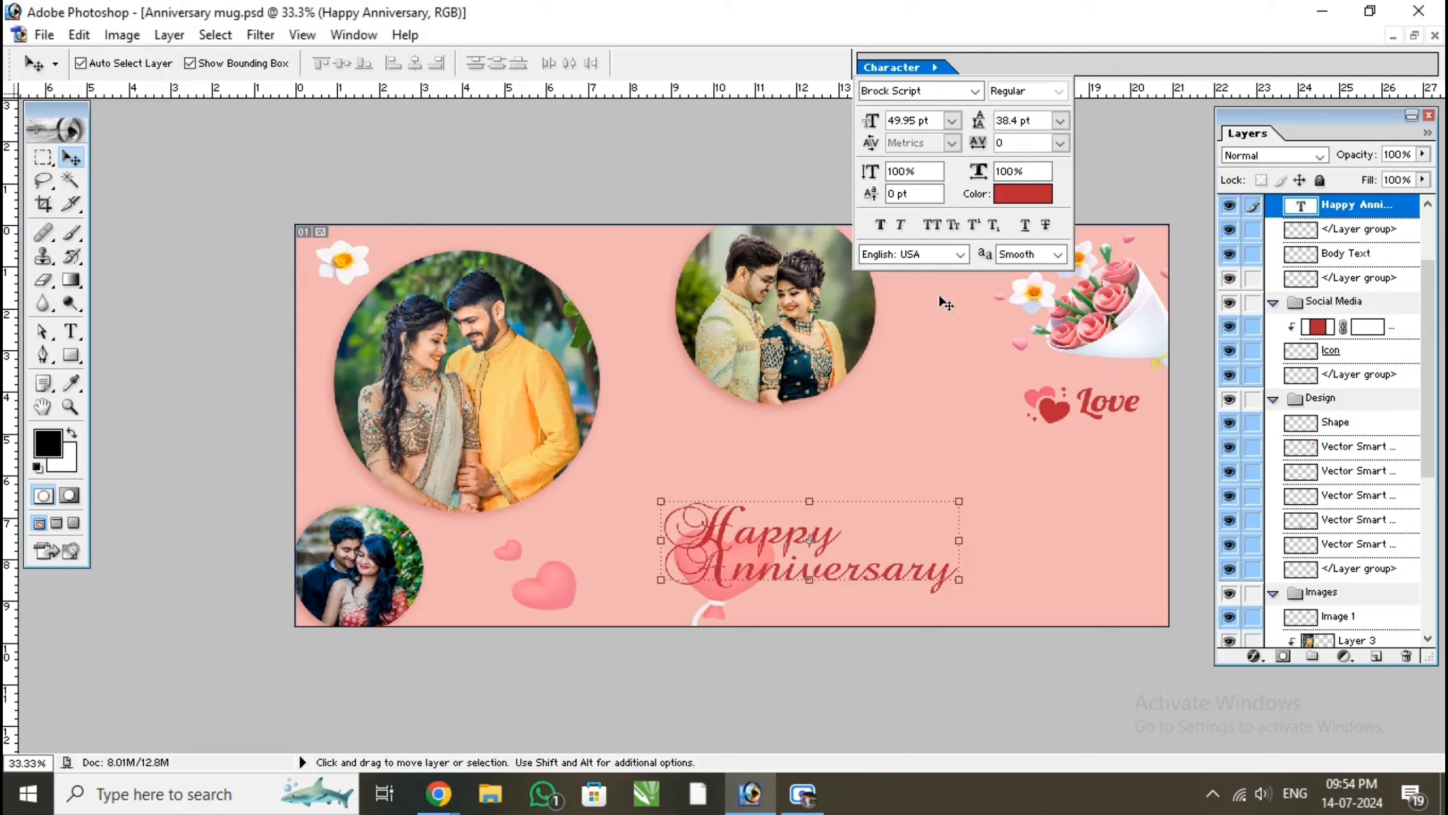
Set the Happy Anniversary text's leading to Auto and move the text up, just above the heart balloon
click(1060, 120)
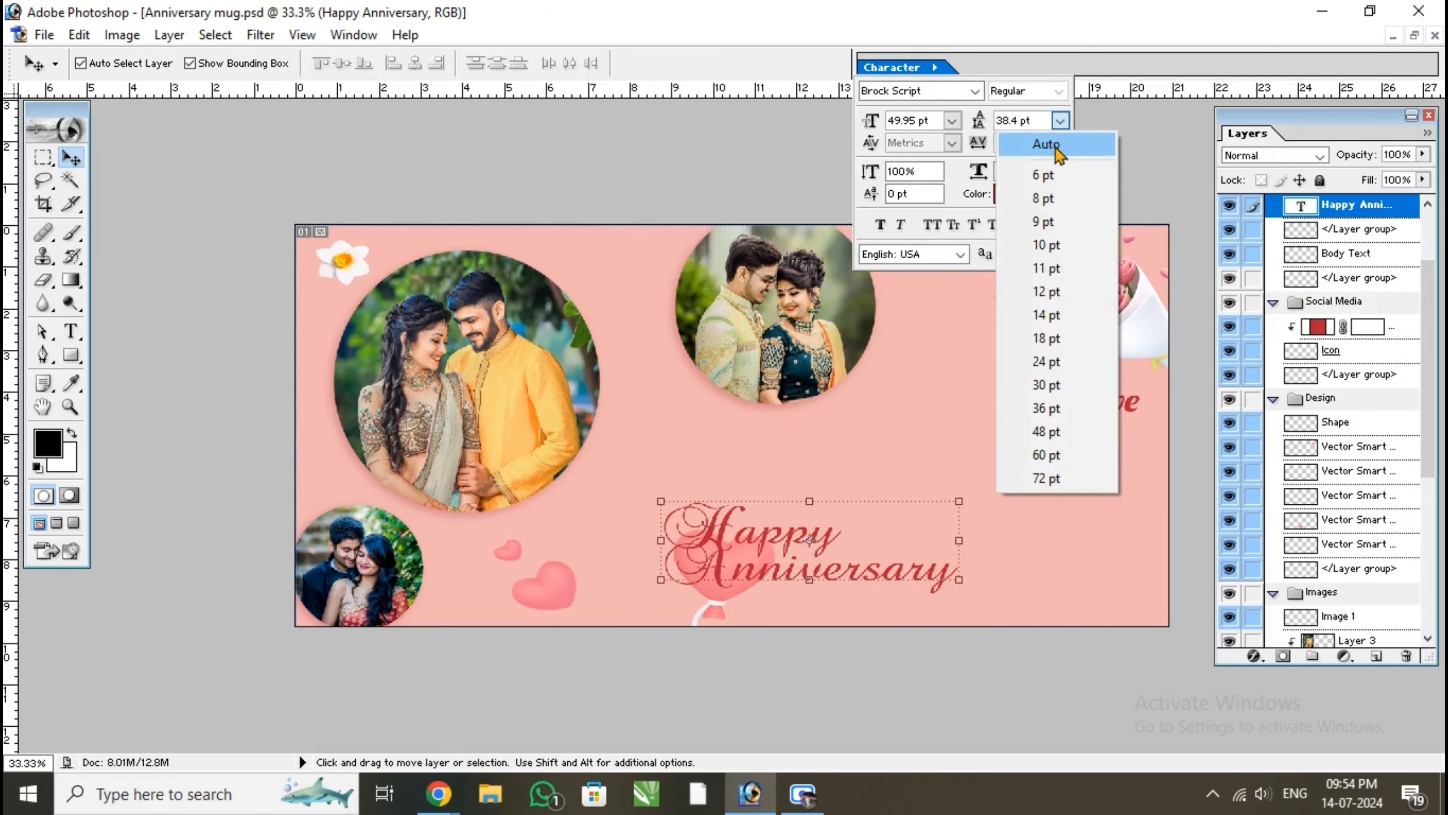
click(1055, 146)
drag(808, 557, 811, 469)
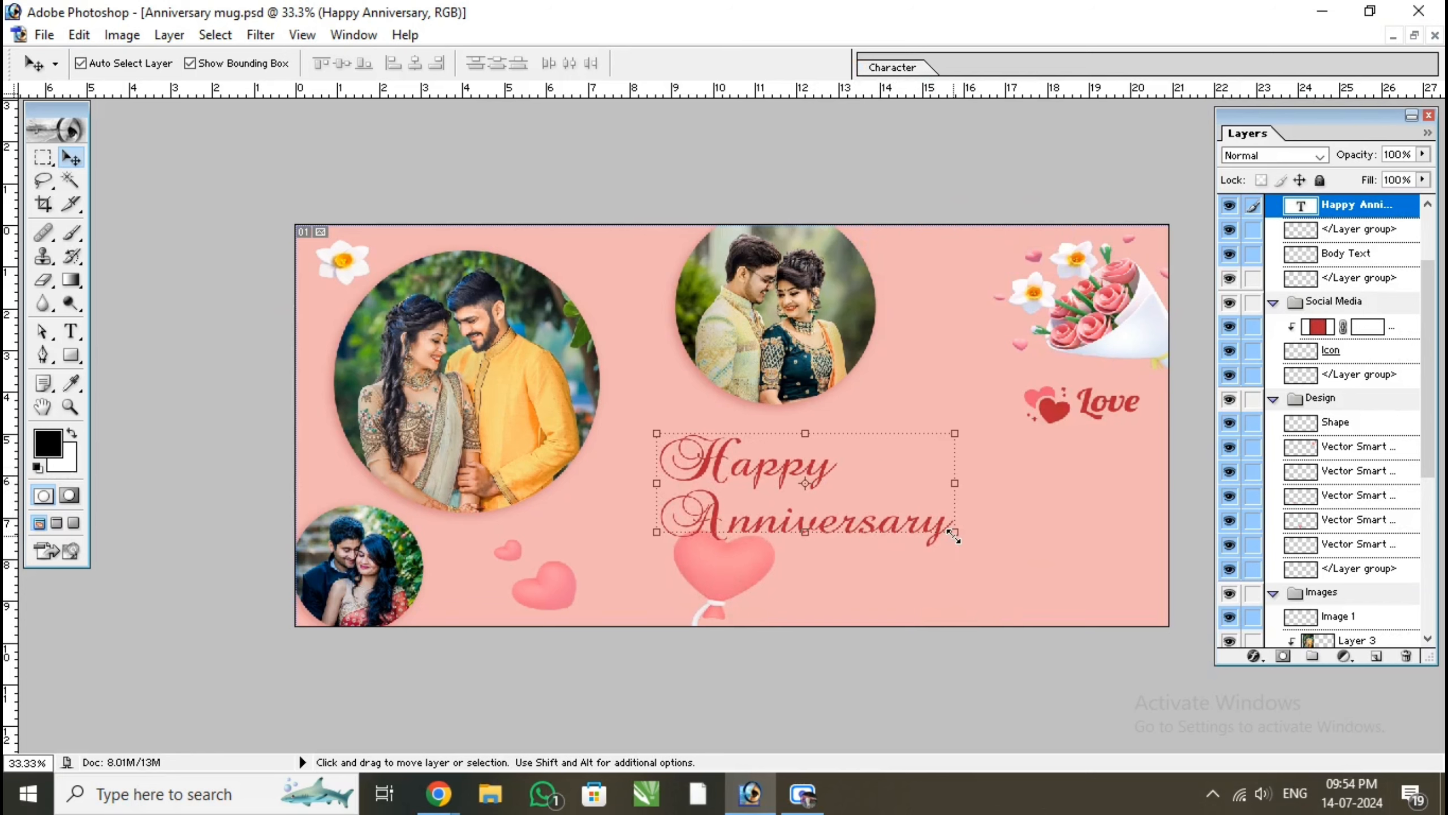
Scale the Happy Anniversary text proportionally to 164.6% and shift it slightly left
drag(954, 536, 1147, 595)
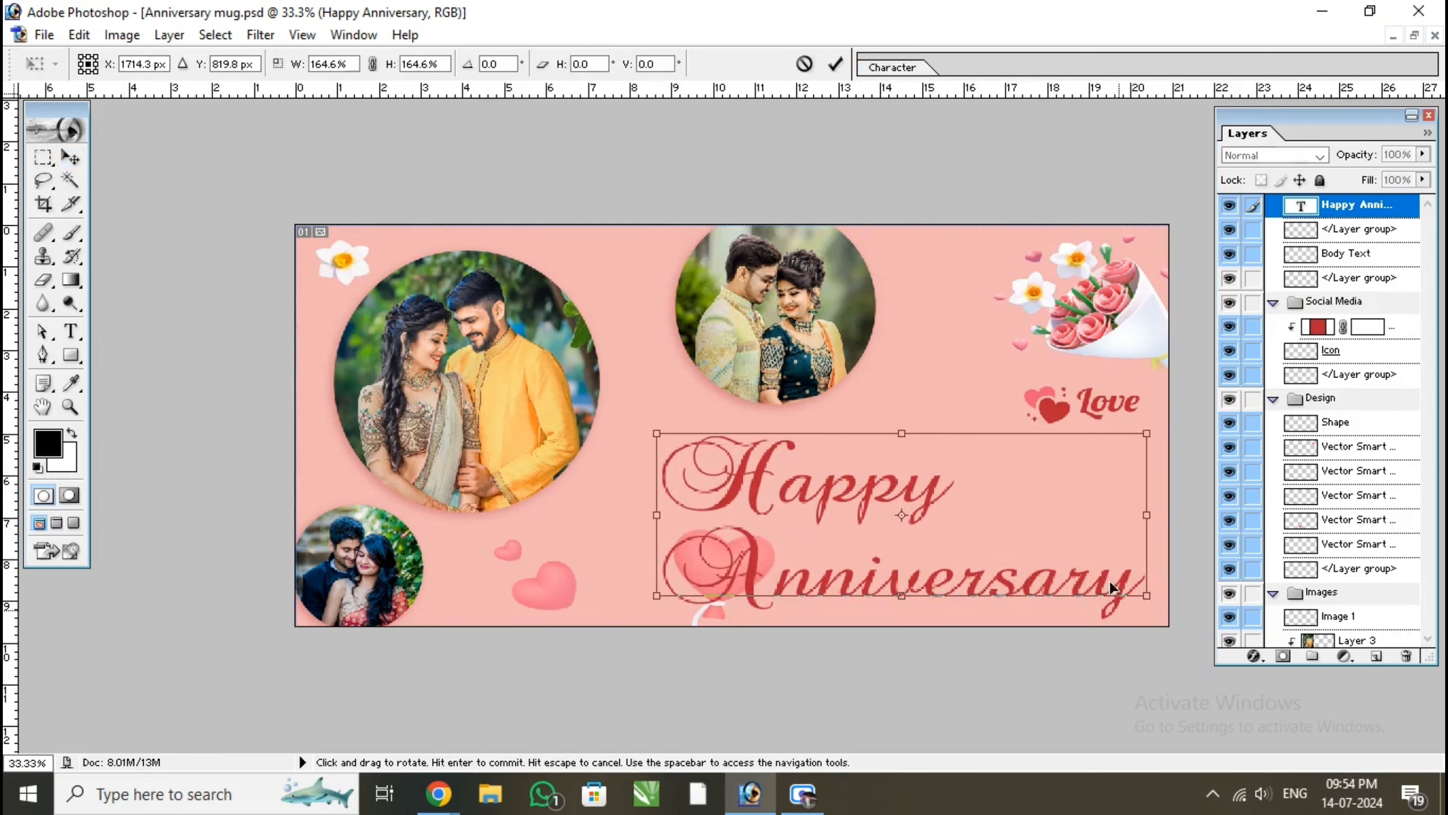
click(836, 67)
drag(855, 485, 805, 482)
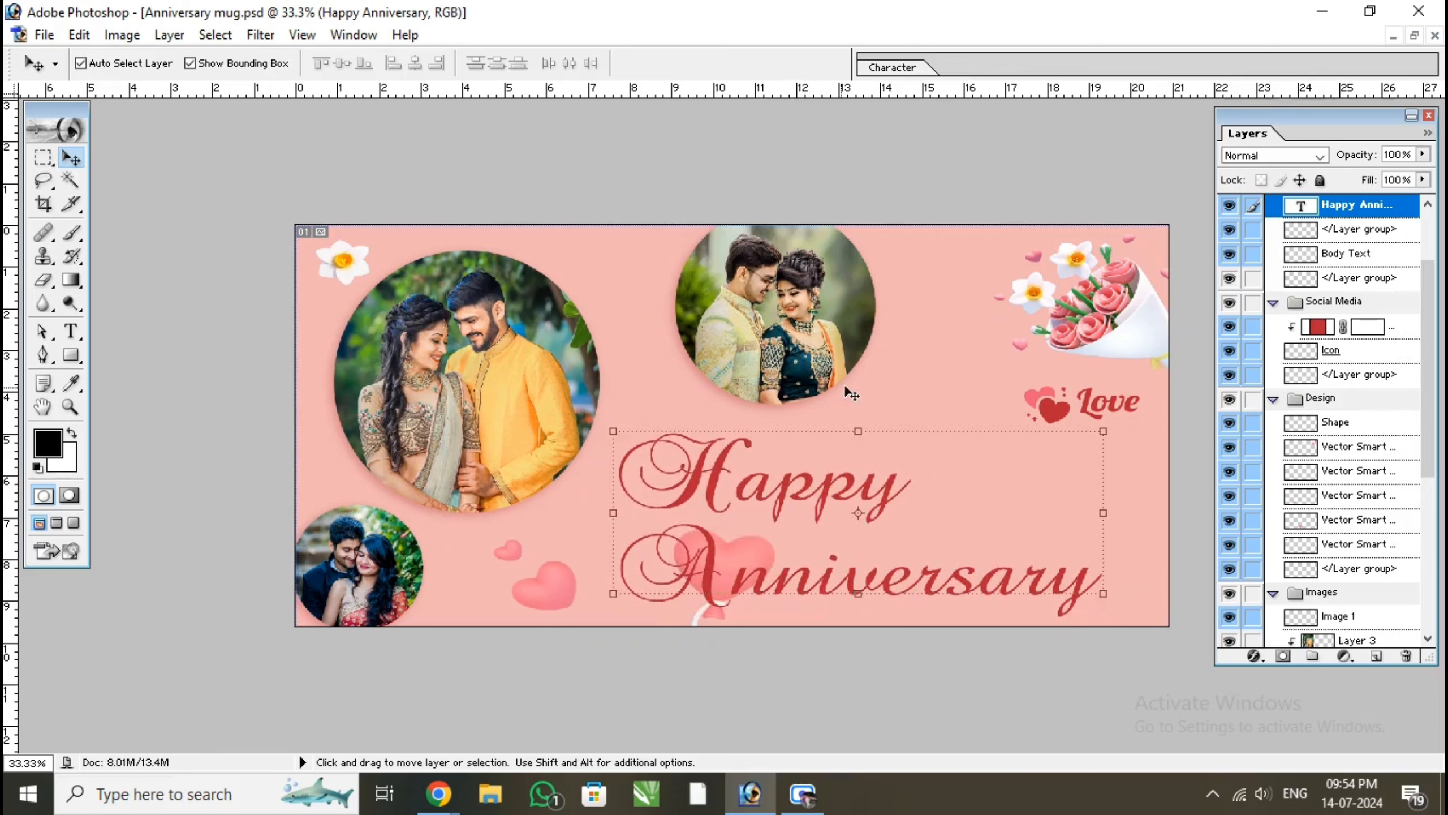
Merge all visible layers of the mug design into the single Background layer
click(1003, 391)
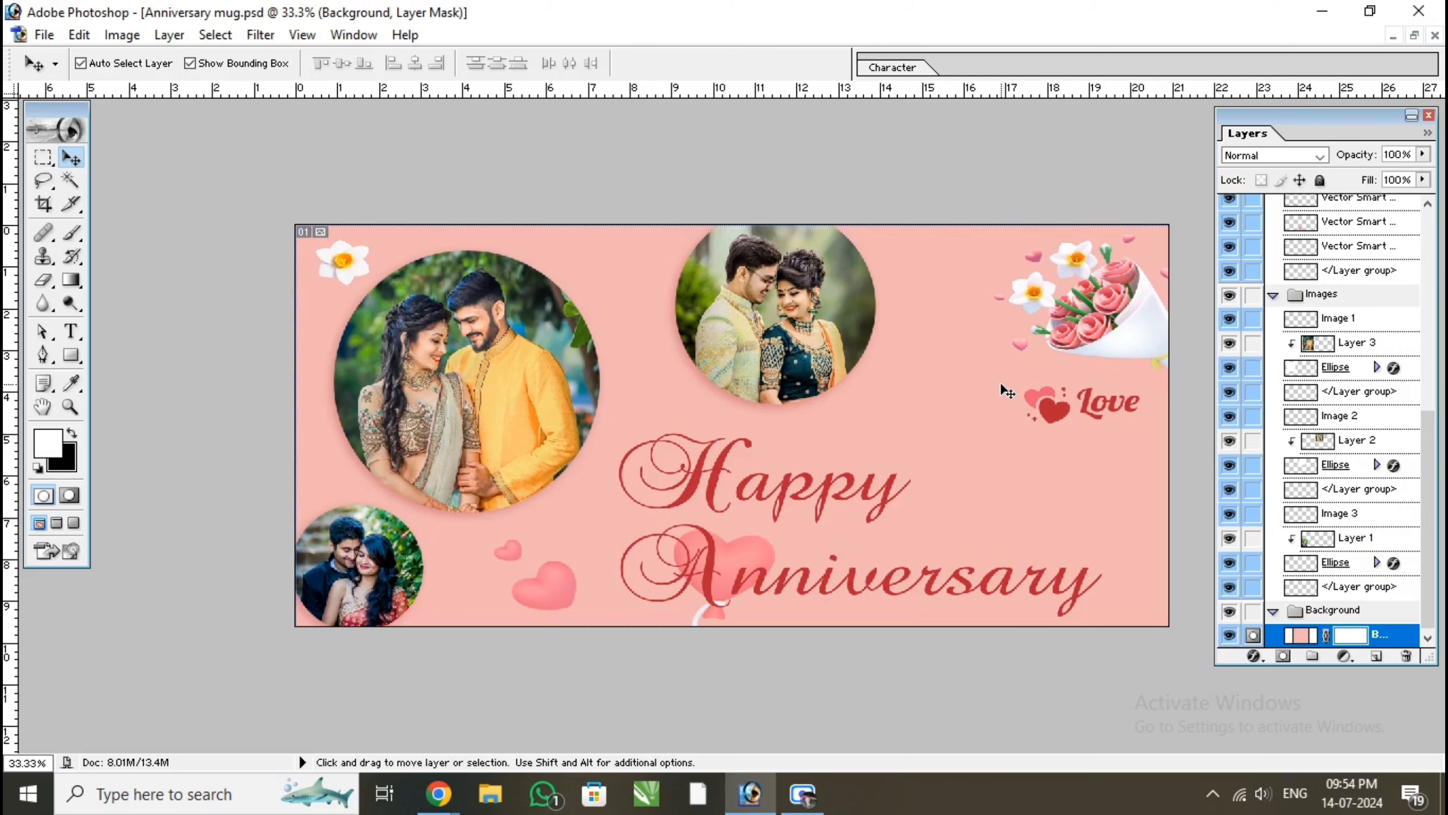
key(ctrl+shift+e)
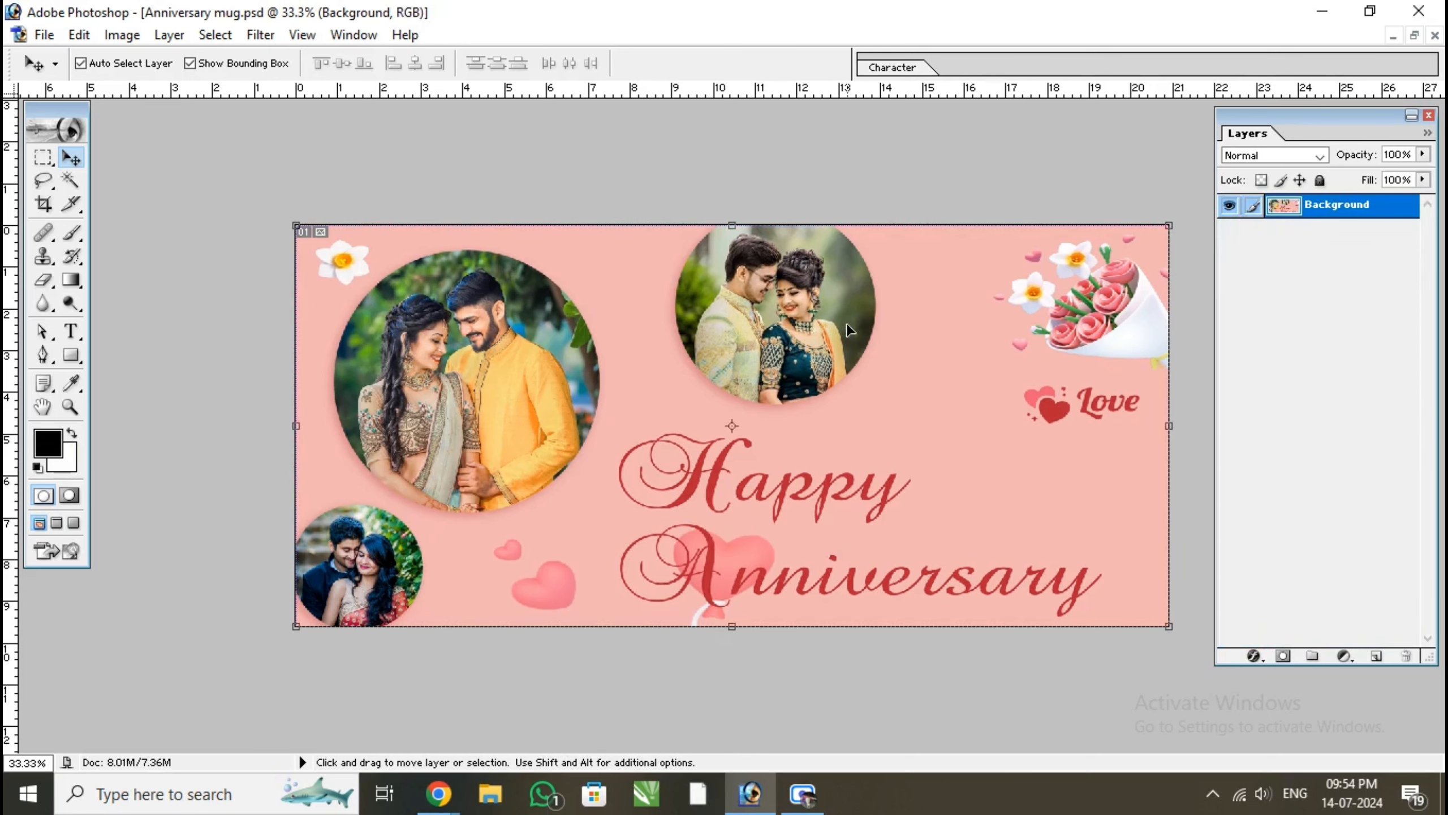
mouse_move(847, 324)
mouse_down()
mouse_move(896, 423)
mouse_move(826, 329)
mouse_move(843, 322)
mouse_up()
Create a new RGB document with the A4 preset size and white contents
key(ctrl+n)
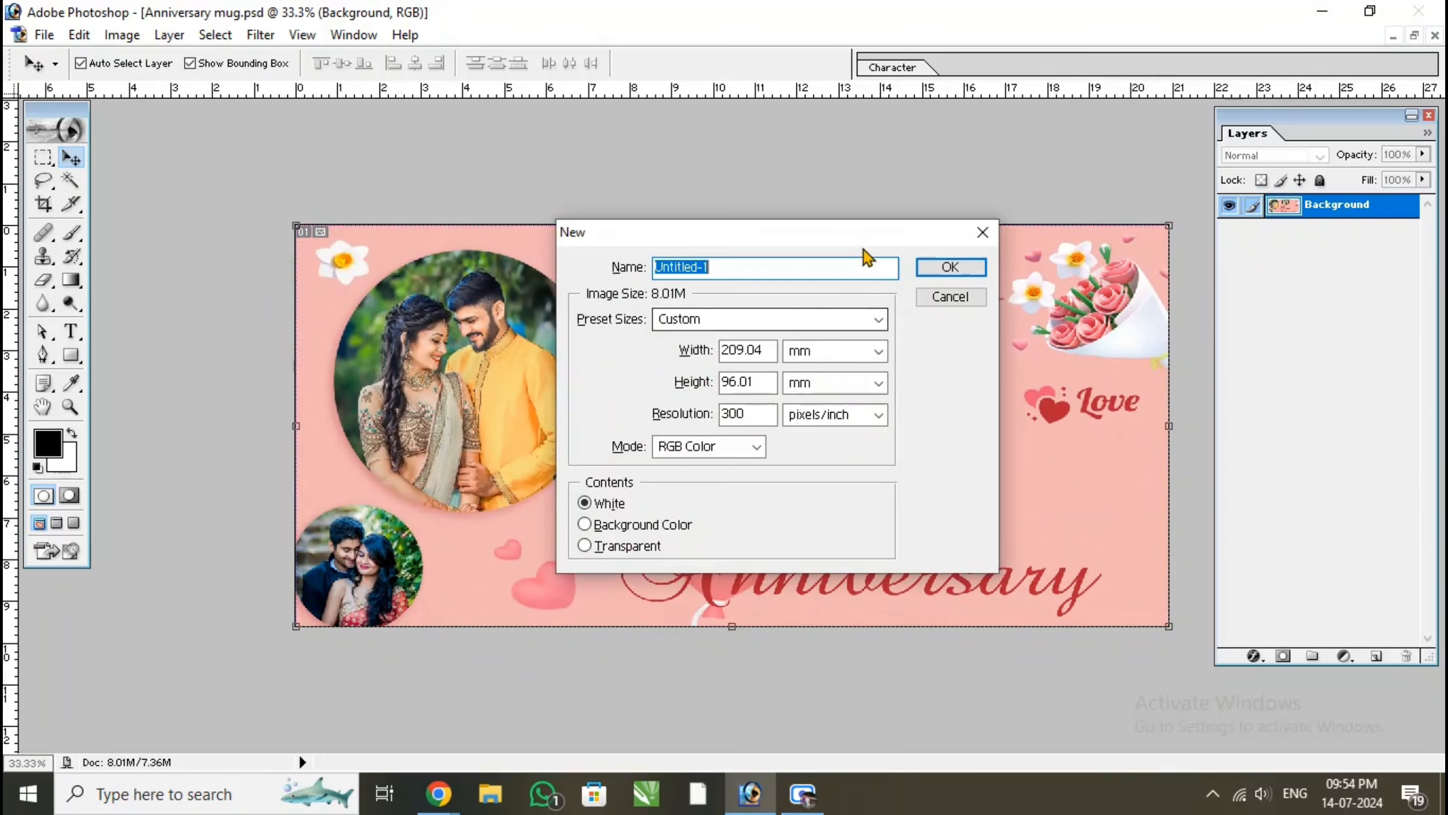
click(752, 331)
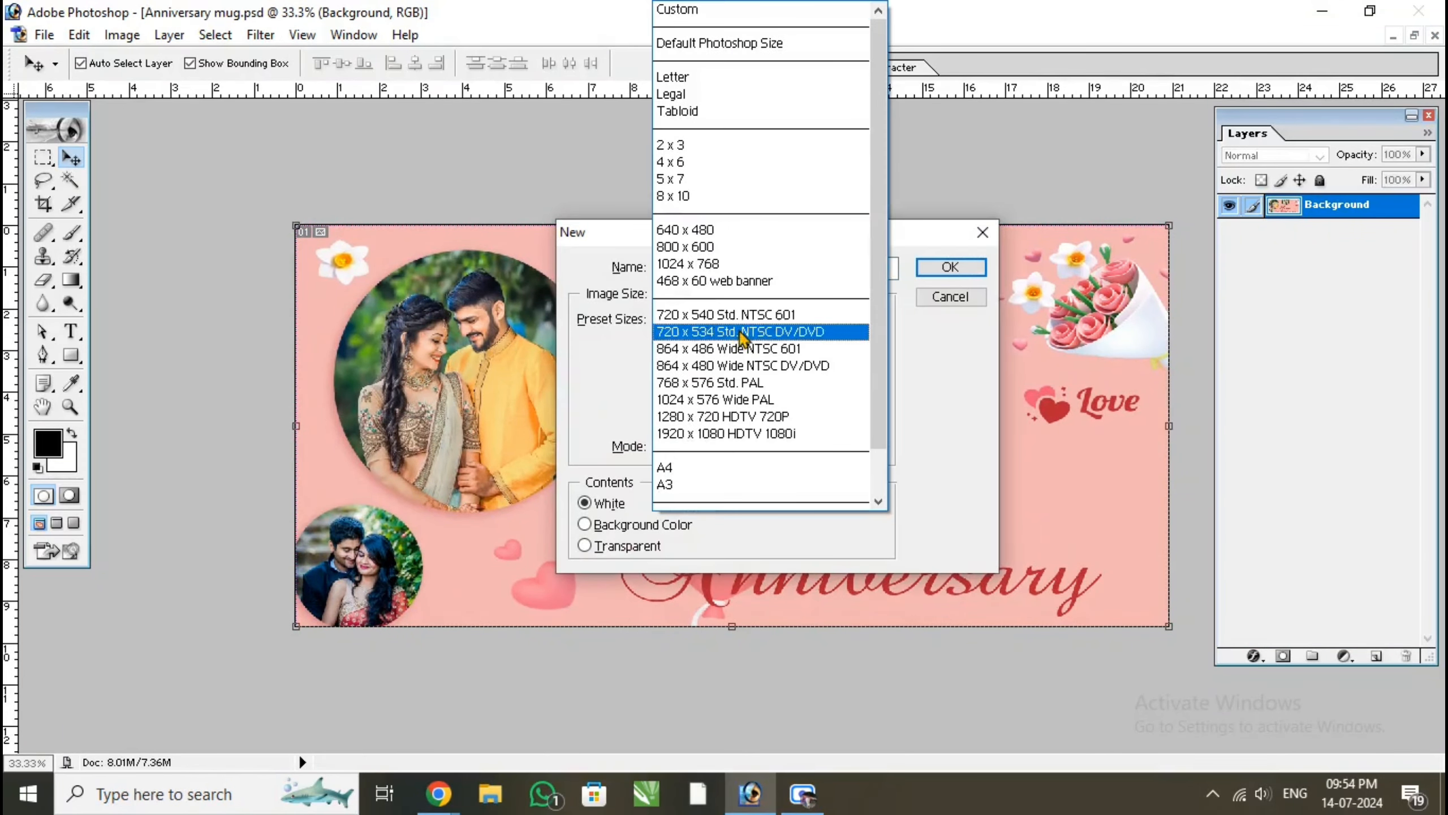
click(687, 463)
click(949, 268)
Copy the merged mug design into the new A4 document, maximize that document, and align the design with the page's top edge
click(647, 402)
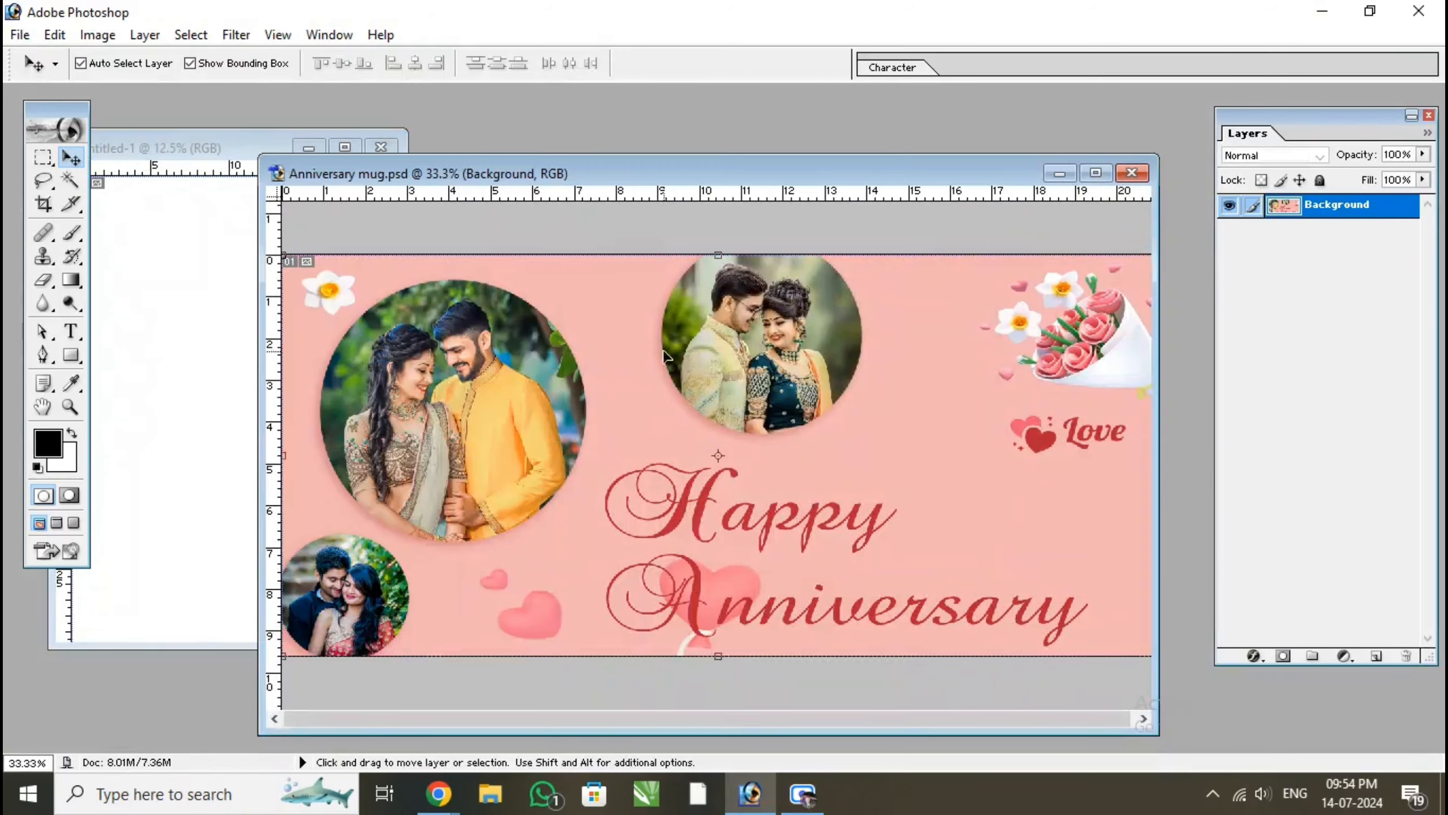
drag(647, 402, 222, 422)
click(345, 147)
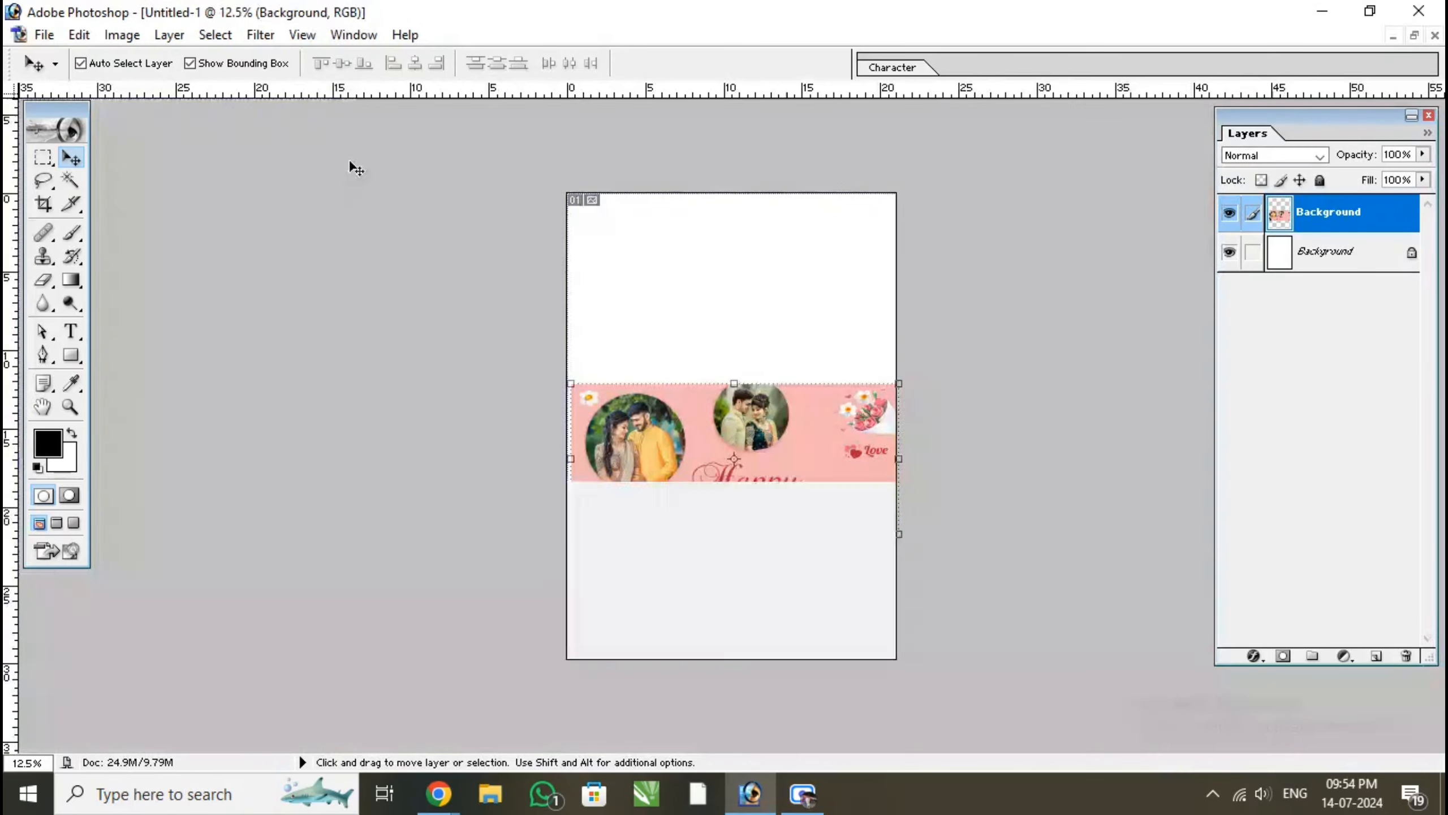
drag(756, 465, 751, 287)
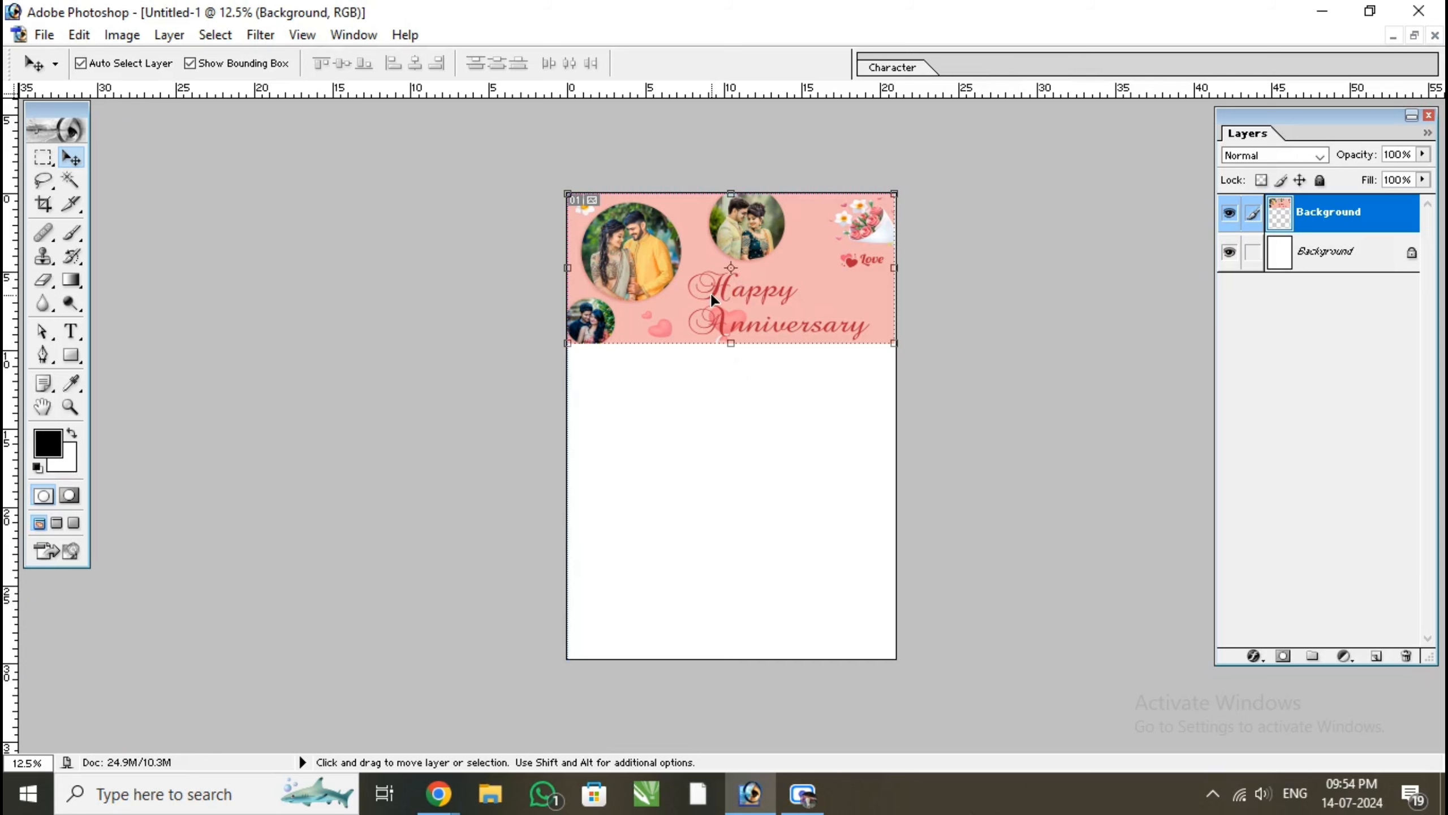
Open the print settings, accept A4 portrait in the page setup, and scale the image to fit the media
key(ctrl+p)
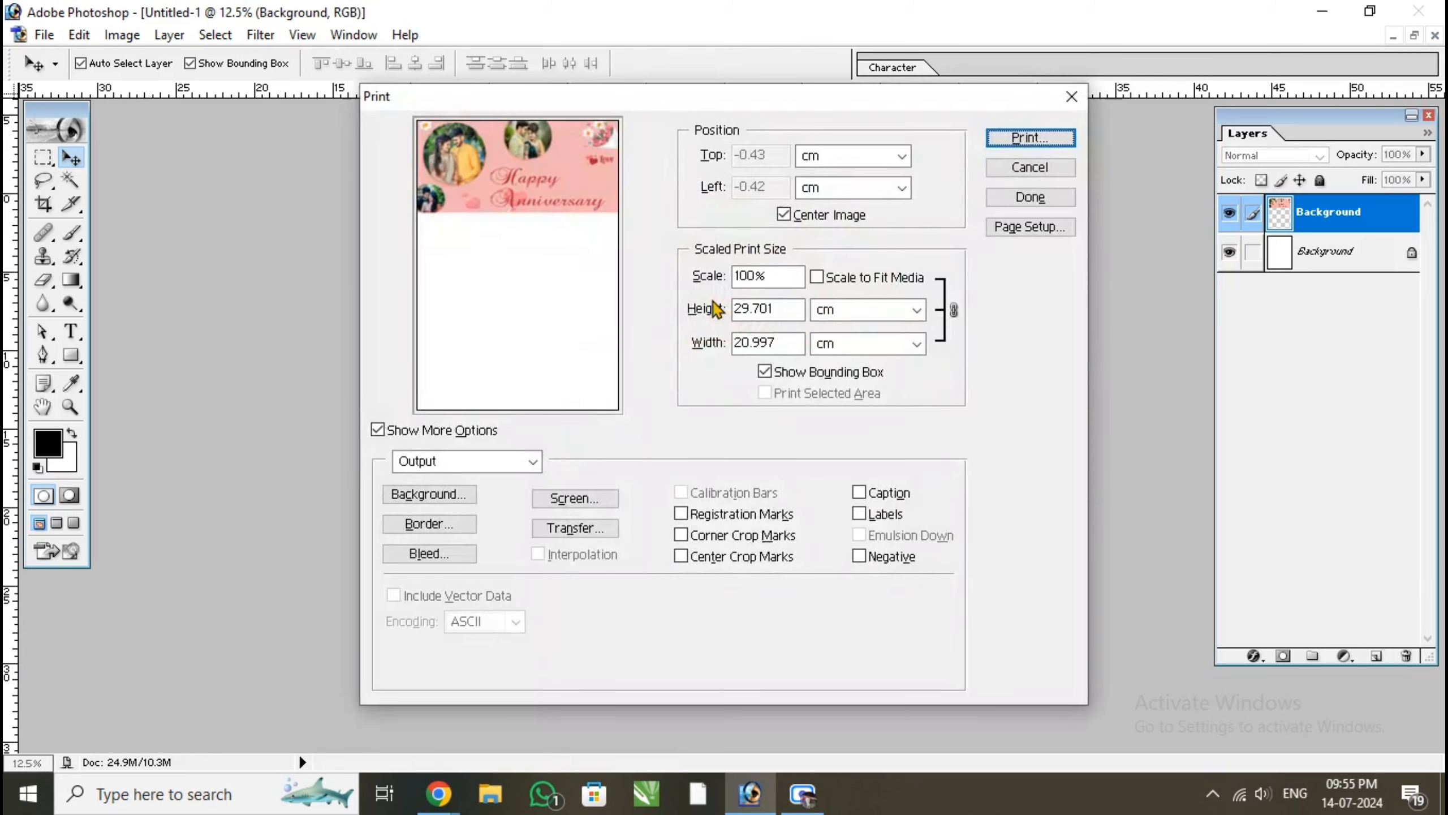
click(1035, 227)
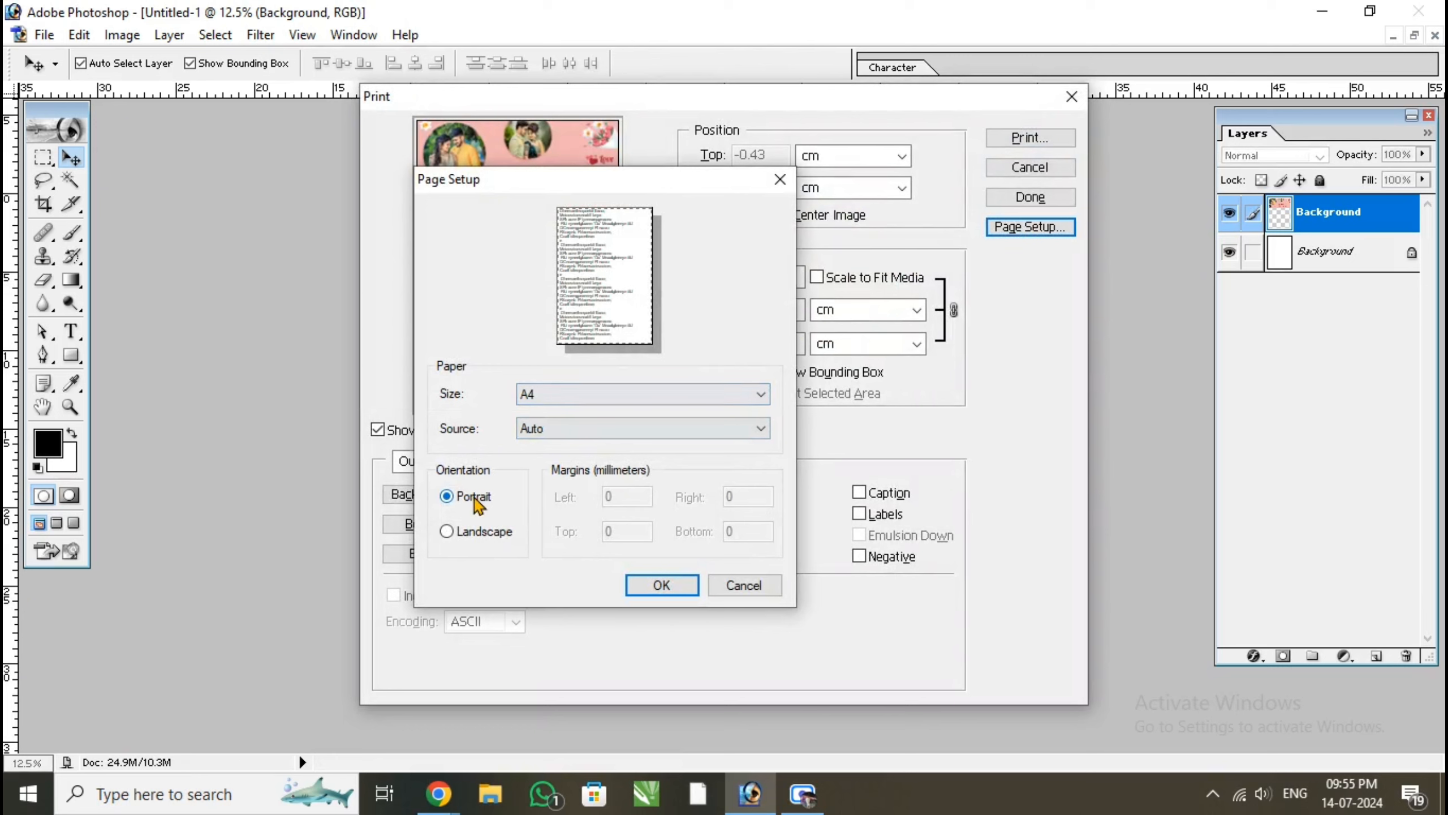
click(653, 587)
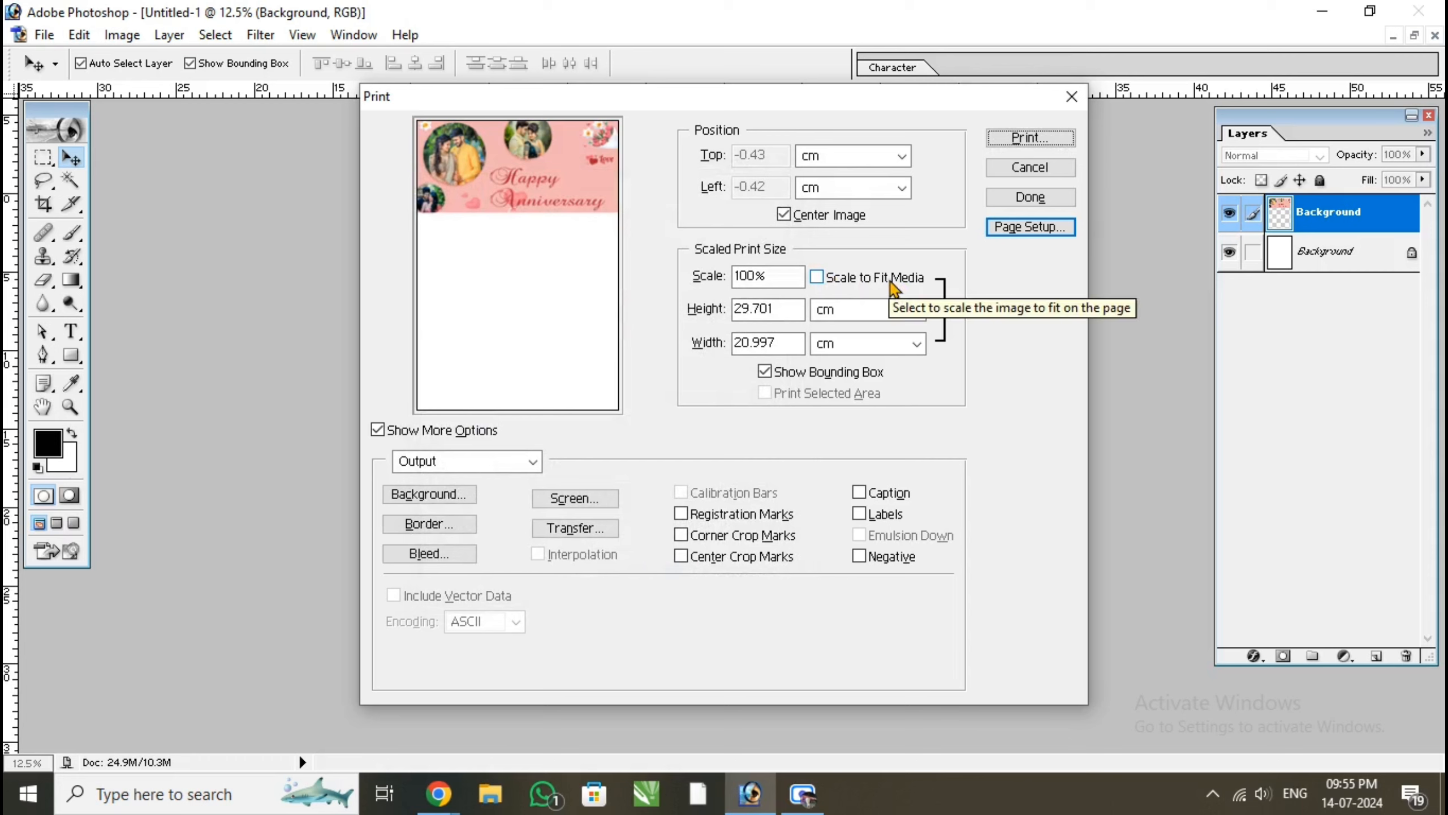
click(858, 284)
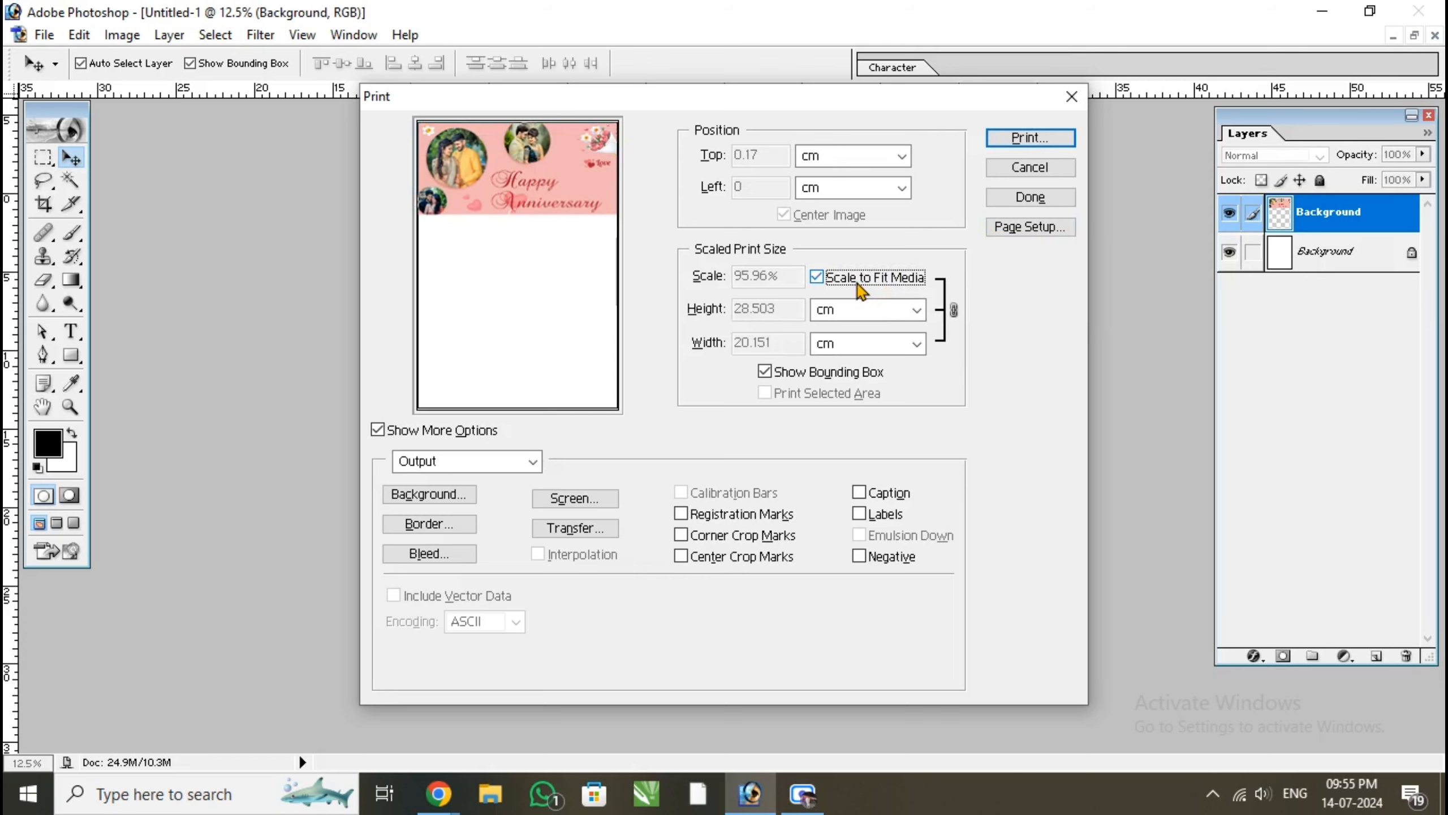
Select the EPSON L1800 Series printer, review its mirror image, paper type and quality settings, accept the properties, and cancel the print job
click(1030, 138)
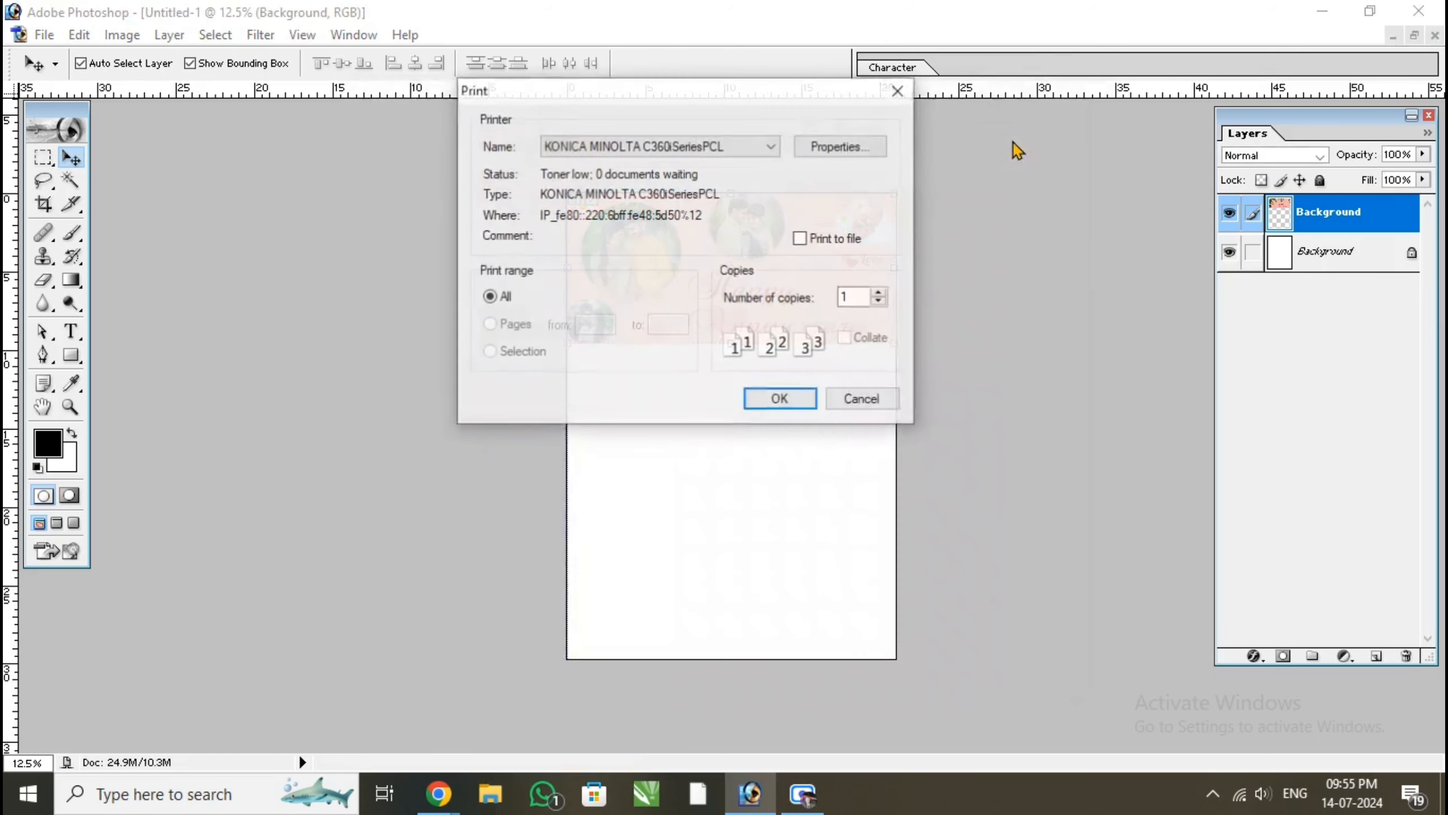
click(701, 145)
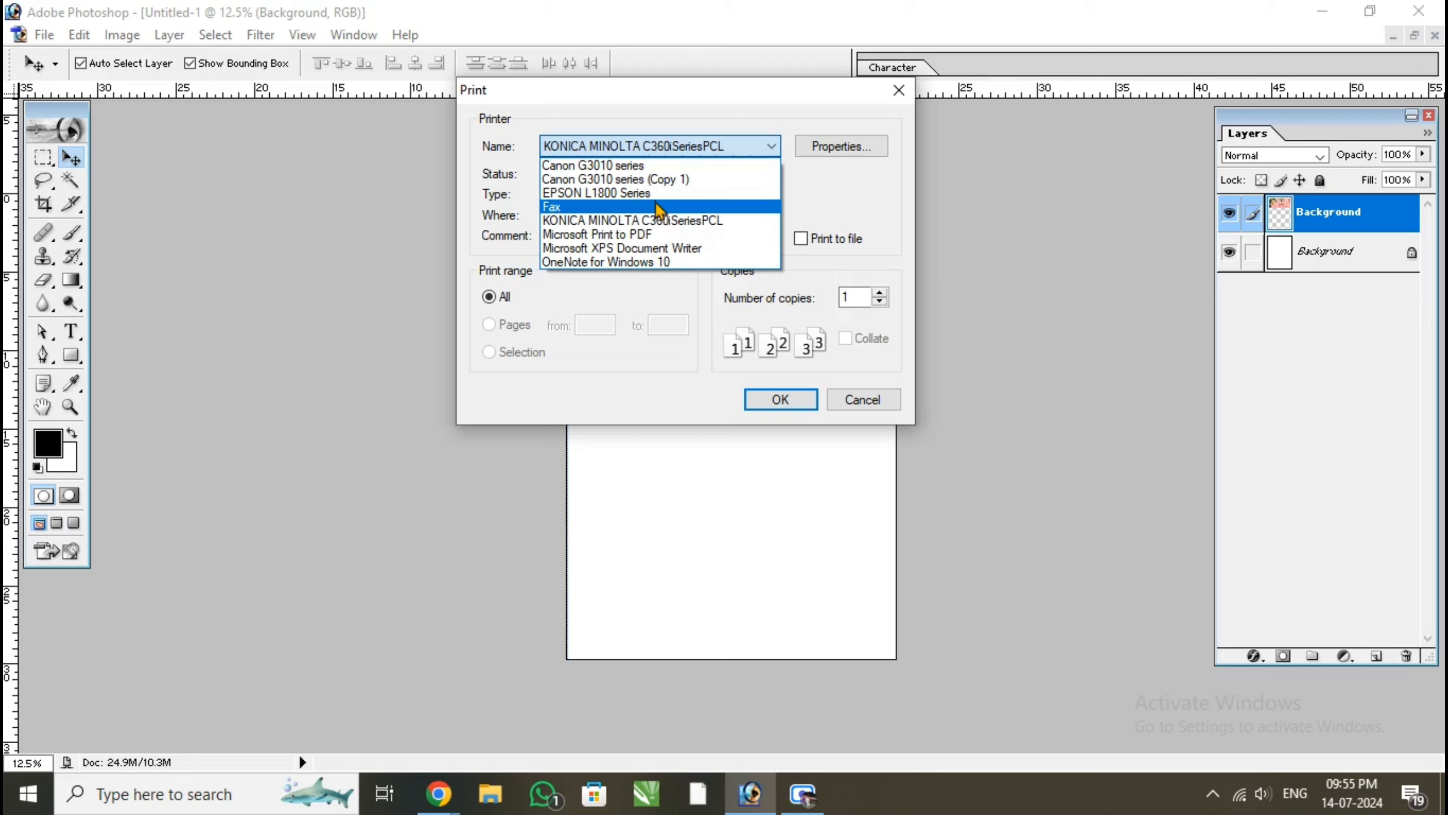
click(648, 194)
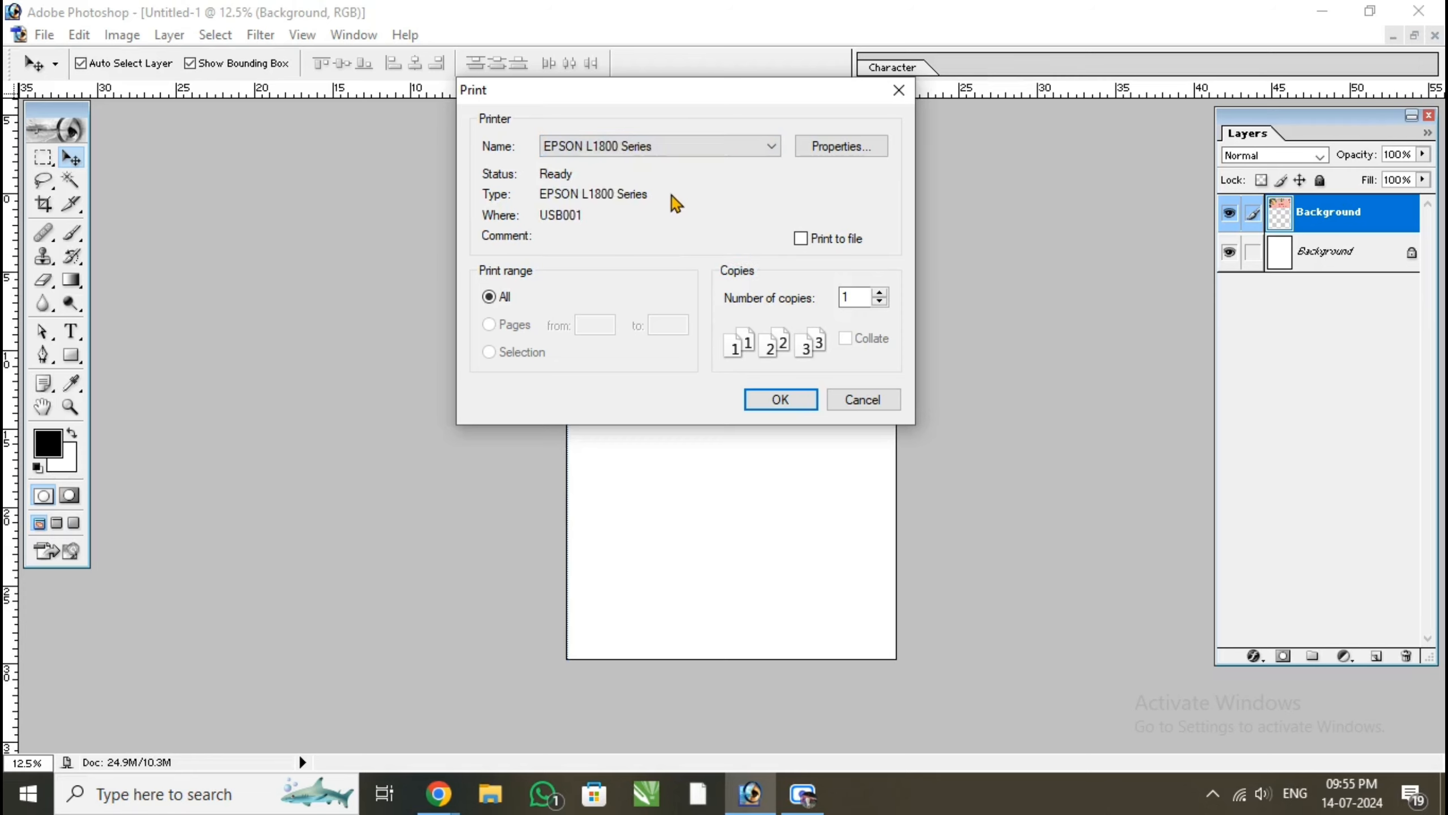
click(824, 147)
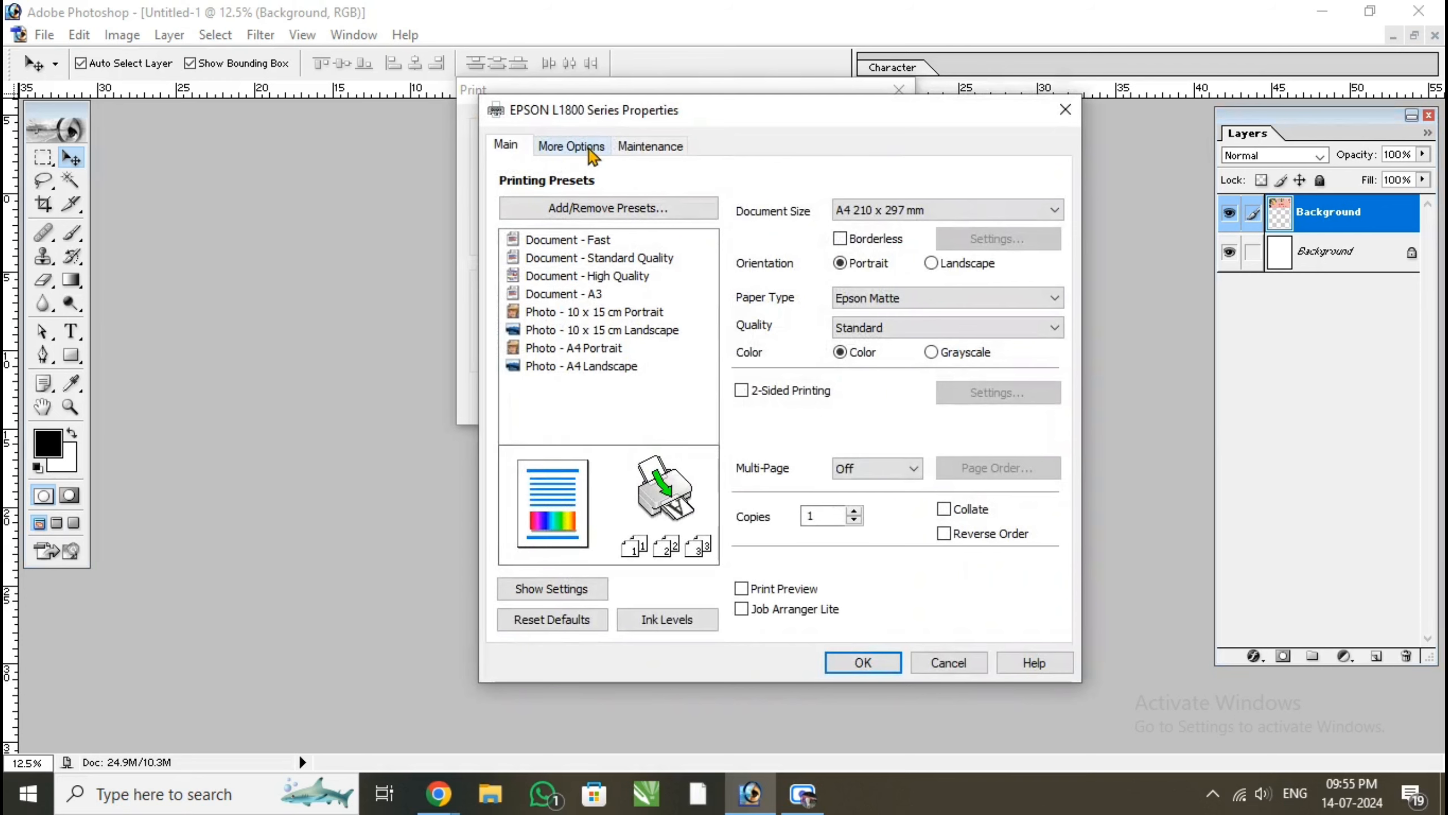
click(587, 147)
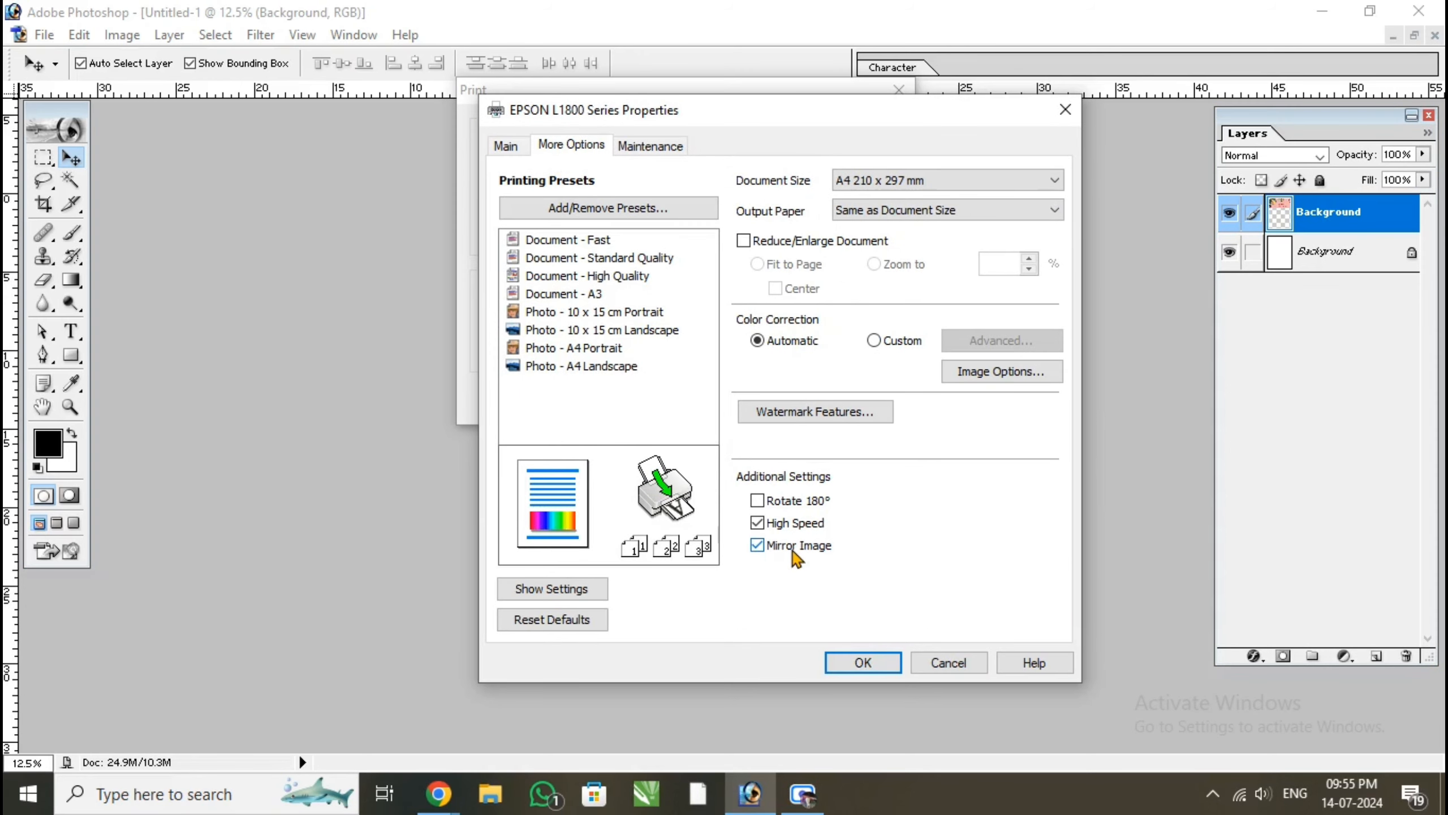
click(506, 146)
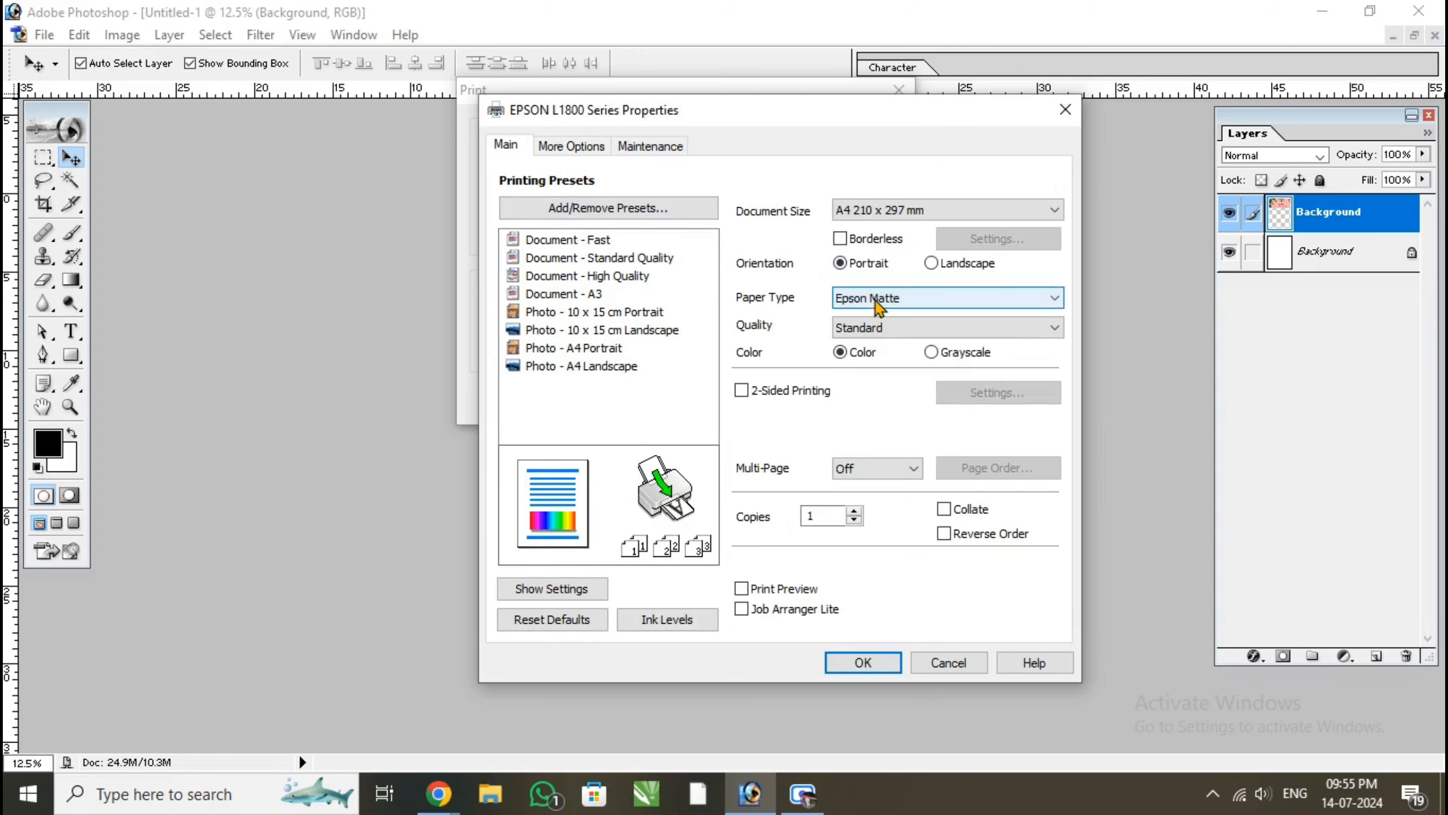
click(863, 661)
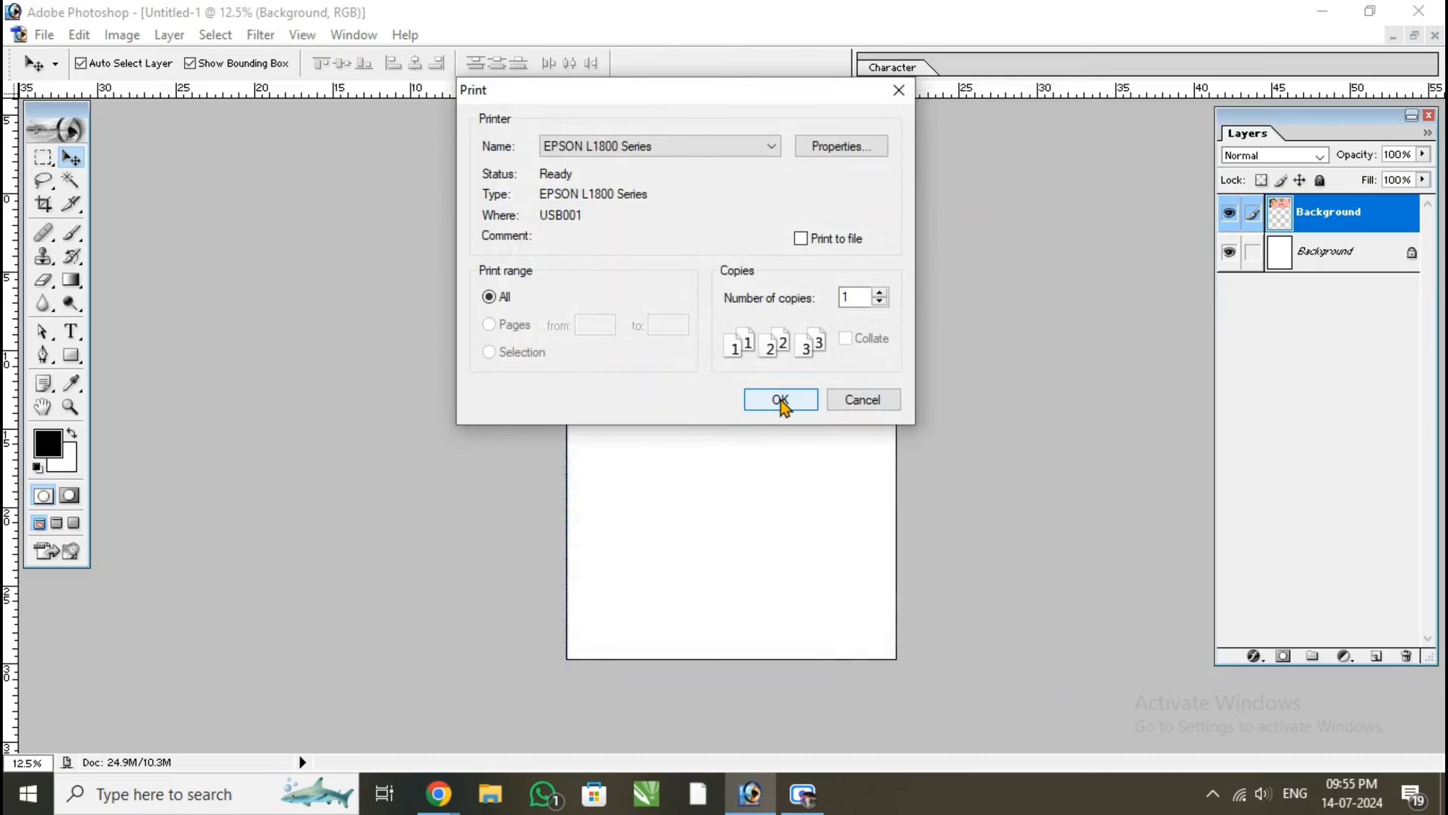
click(864, 401)
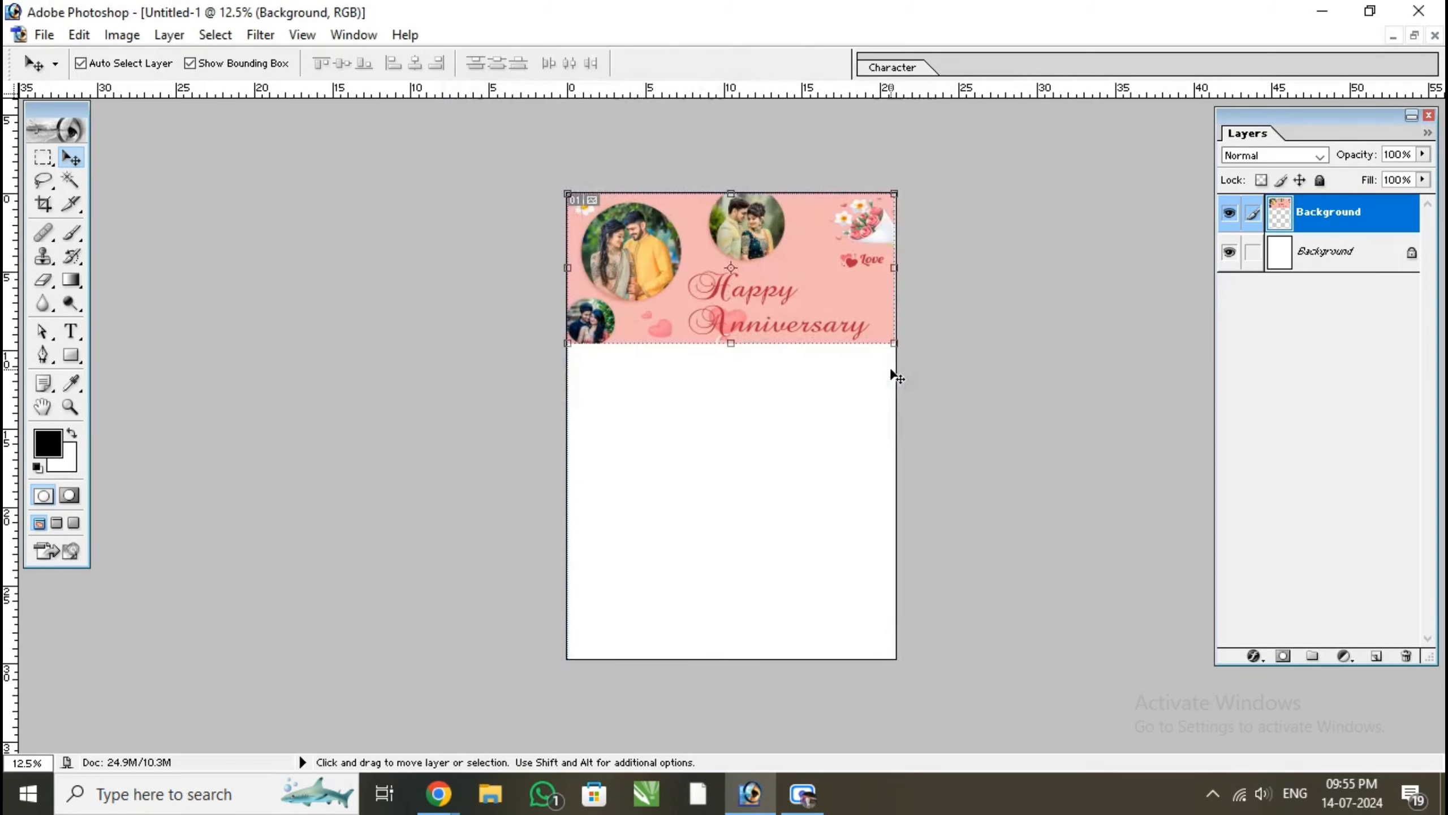
Close the untitled A4 document without saving it and maximize the Anniversary mug.psd document
click(1414, 36)
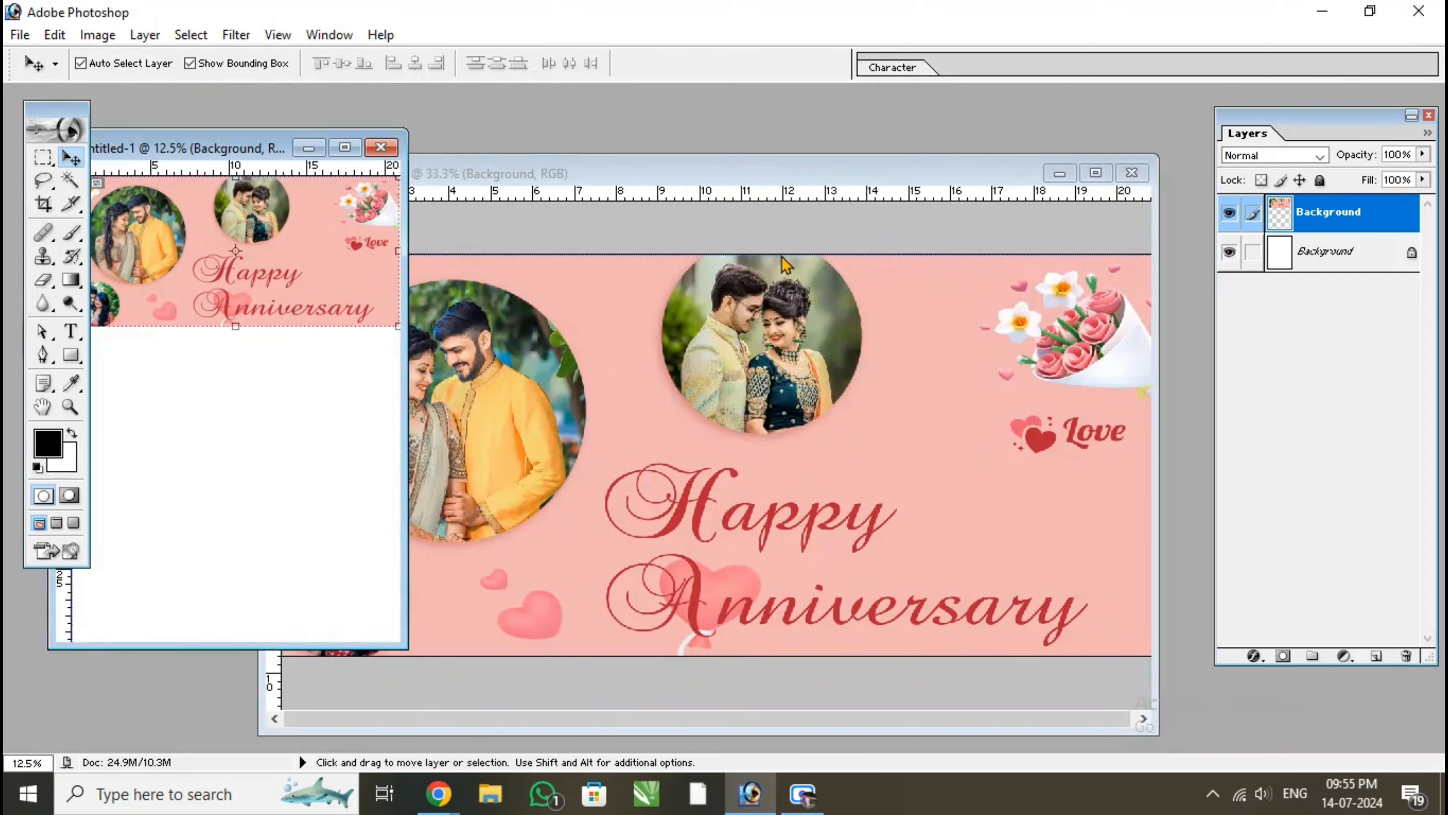
click(381, 147)
click(631, 312)
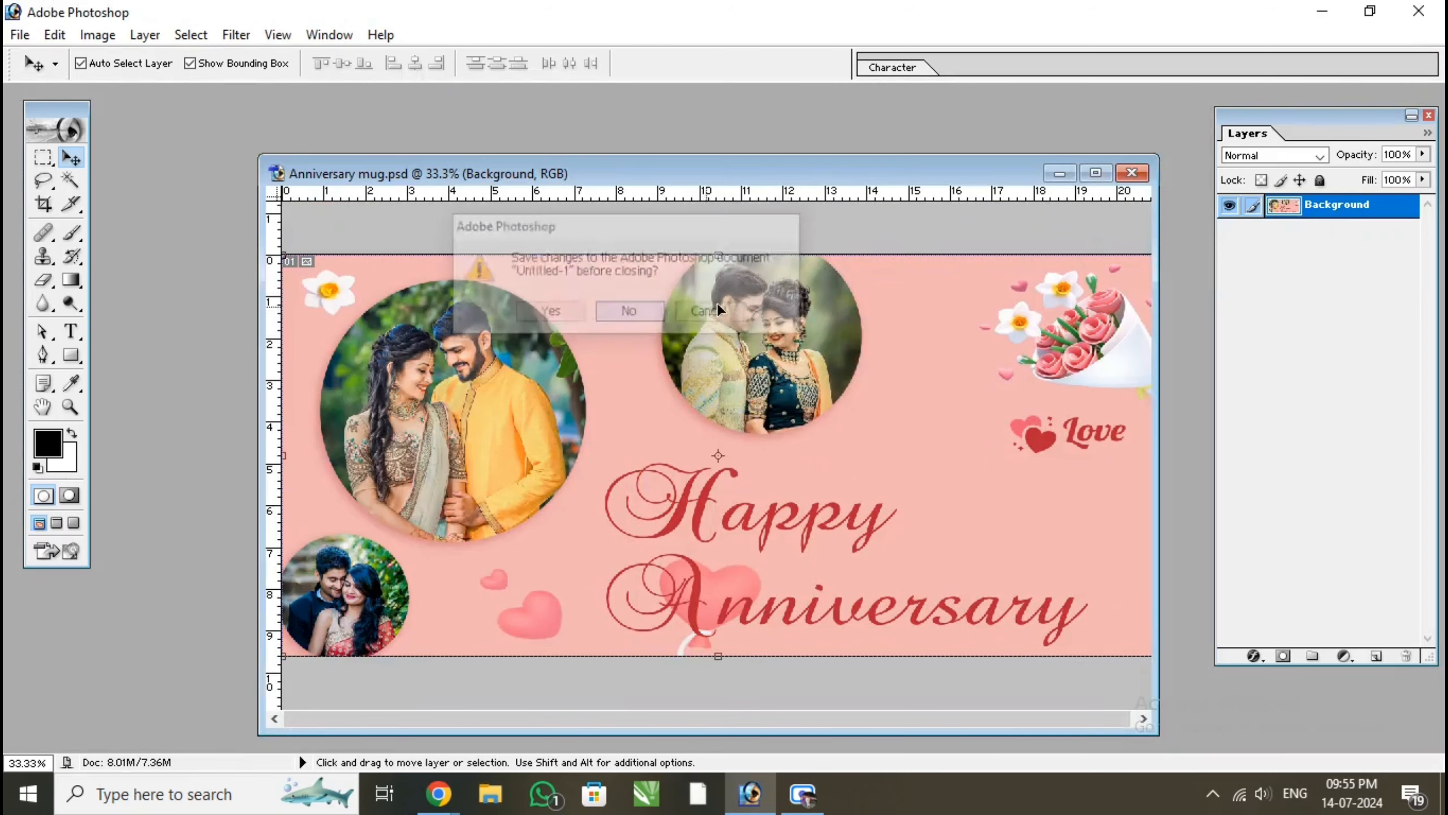
click(1109, 171)
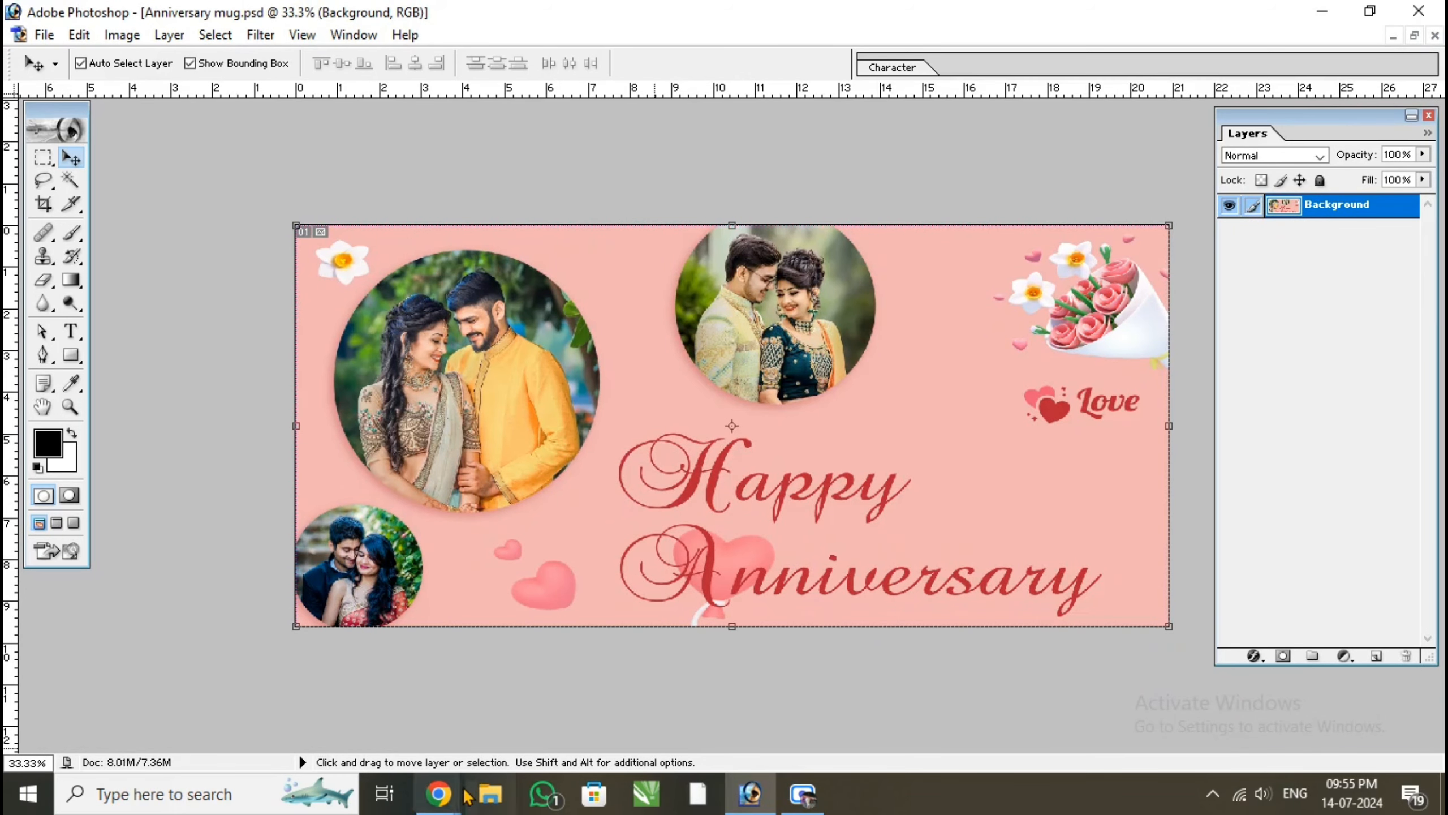
Switch to Chrome to review the Freepik "Love template design" download page, and return to Photoshop
mouse_move(438, 793)
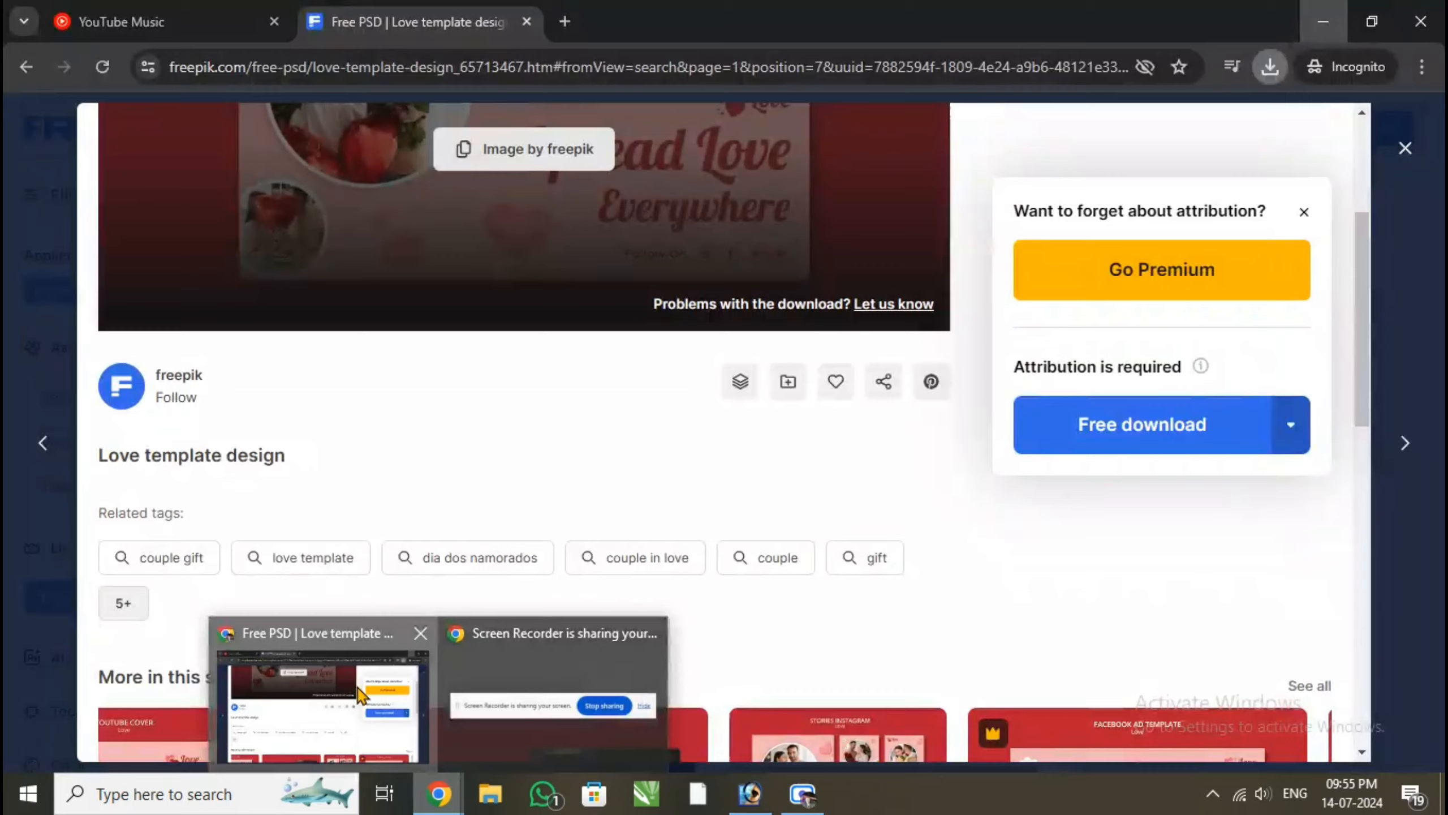
click(360, 695)
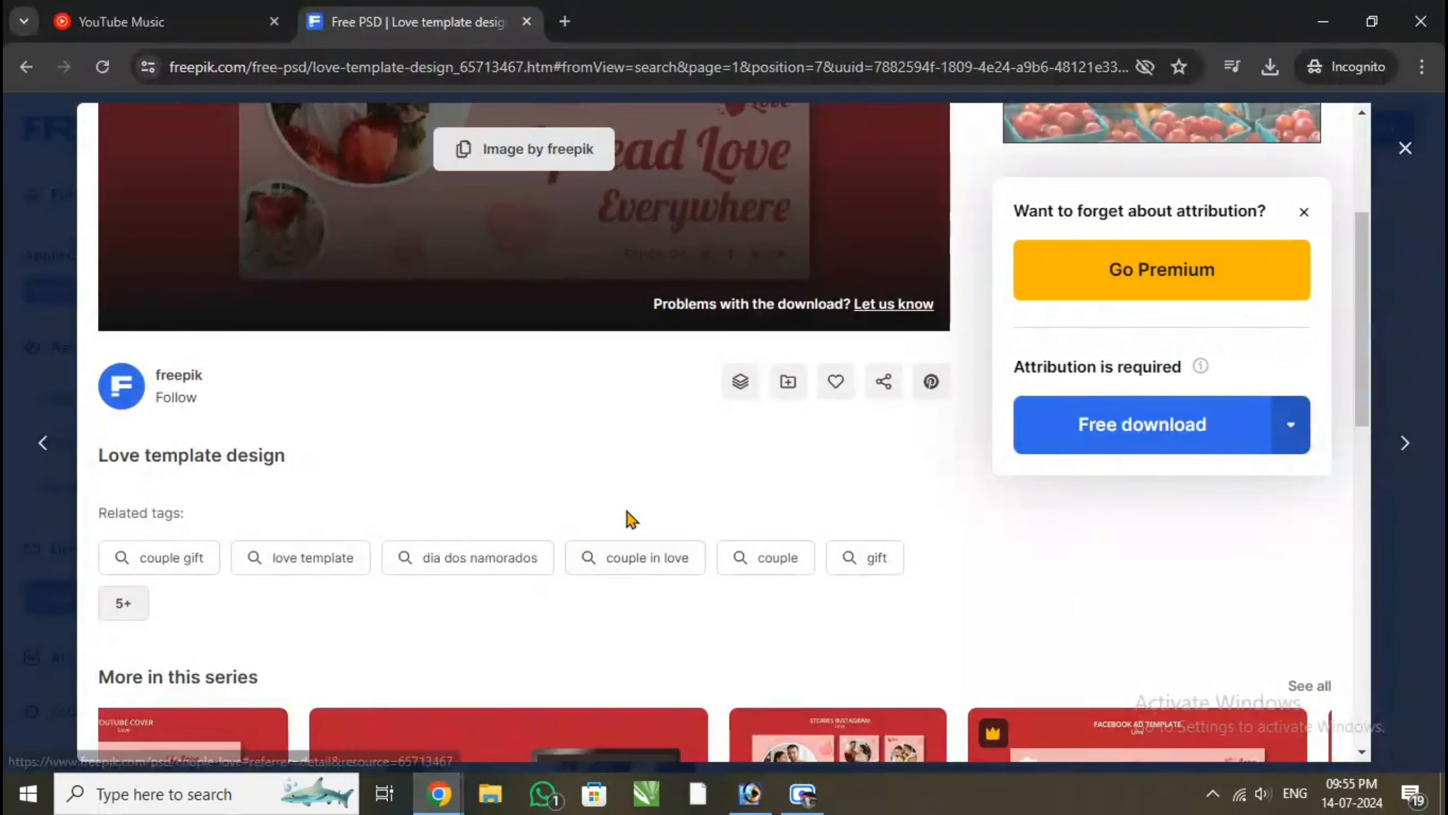
scroll(628, 513, down, 10)
scroll(655, 496, up, 10)
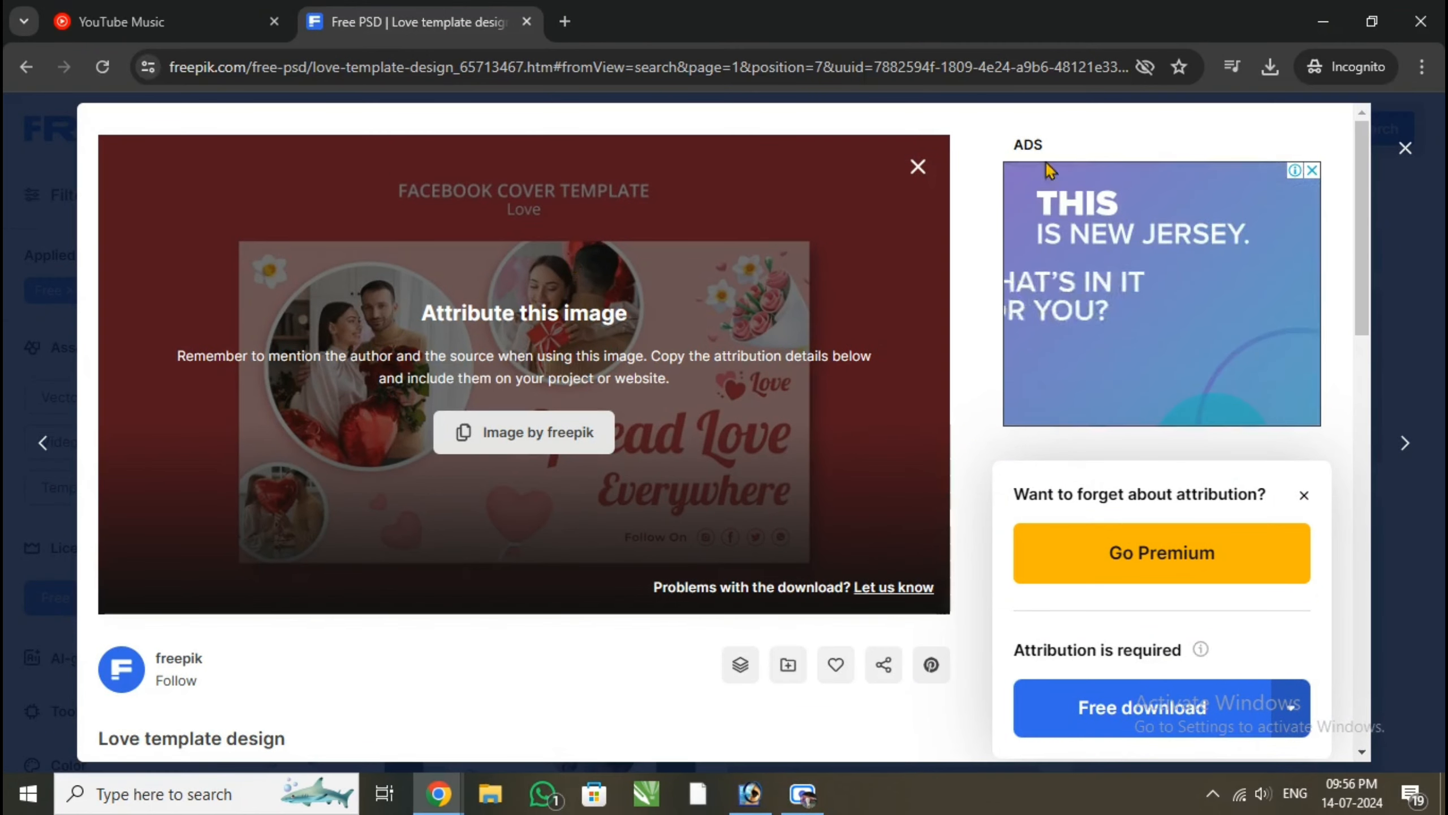
click(456, 794)
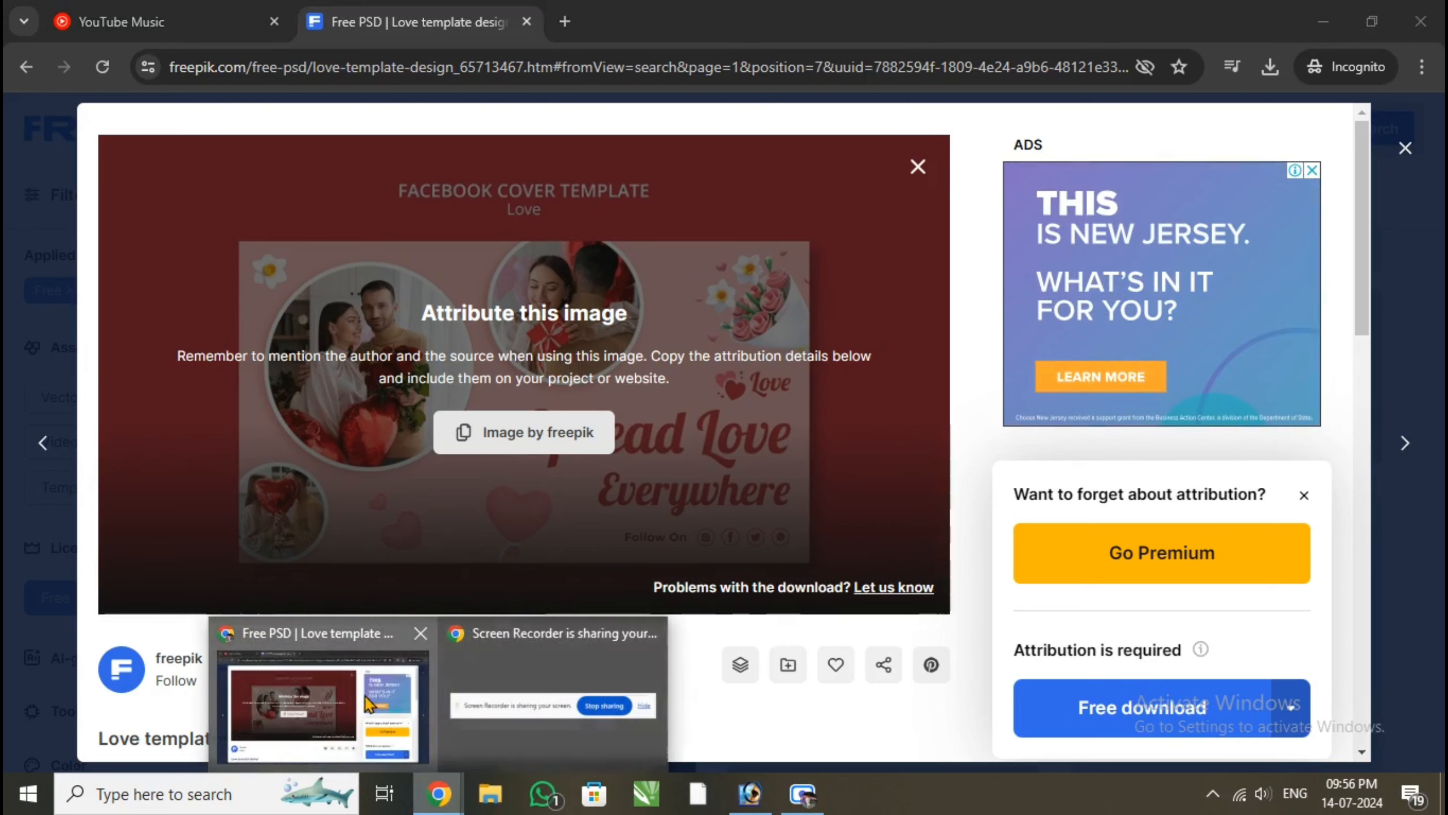
click(750, 795)
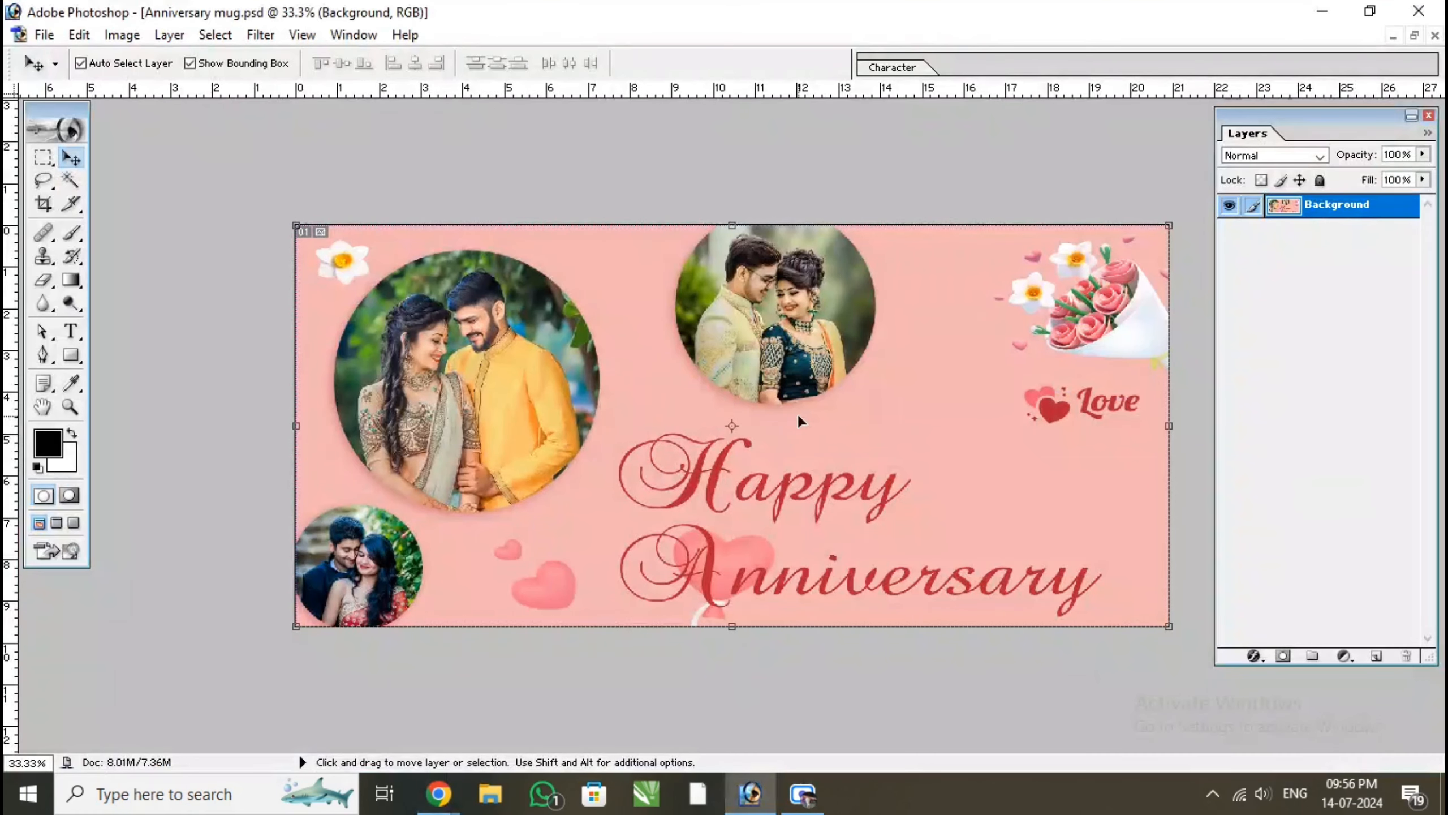
Undo the layer merge in the mug design and select the Happy Anniversary heading and the couple photo at the design's upper edge
click(652, 466)
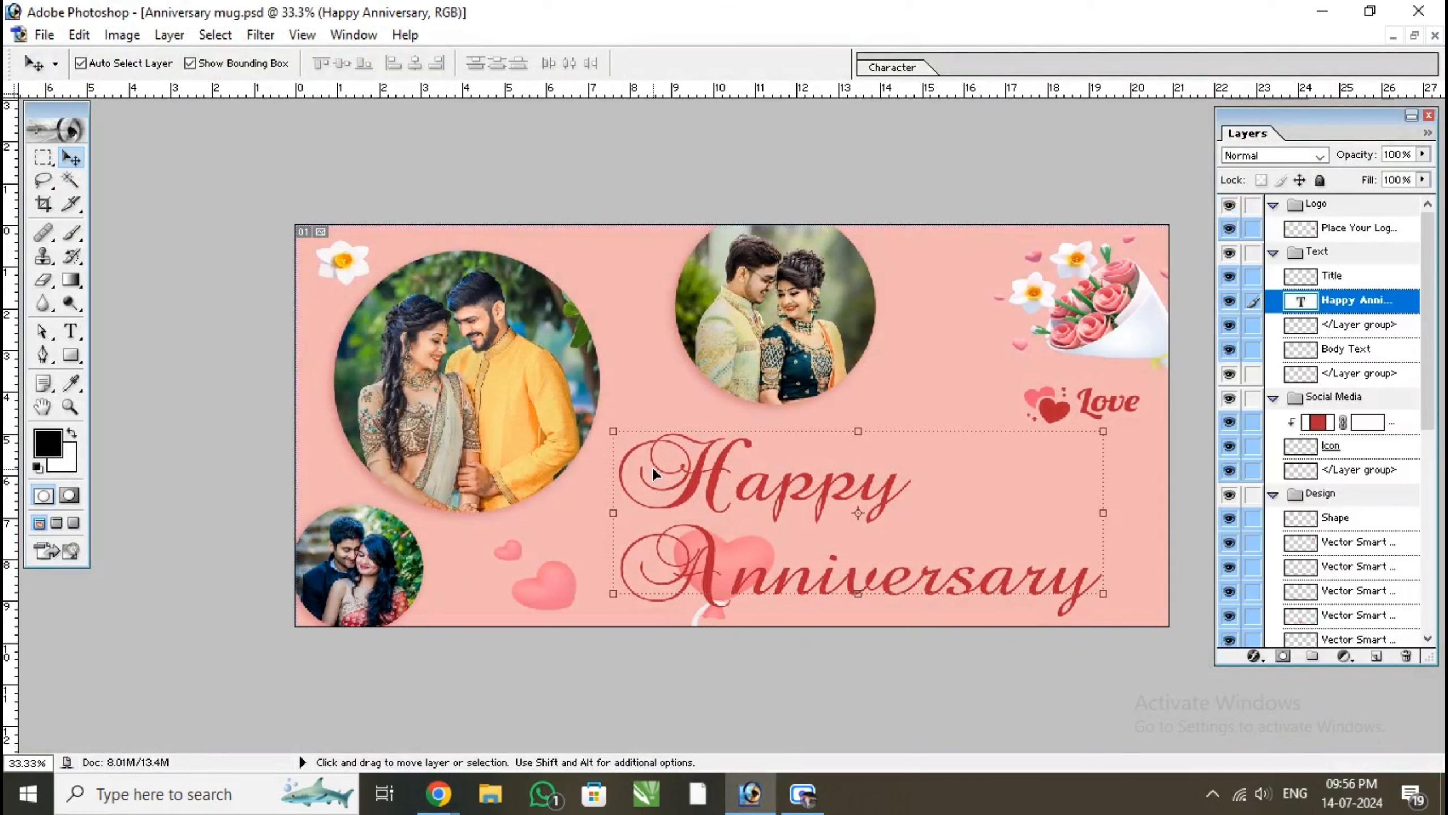
click(799, 337)
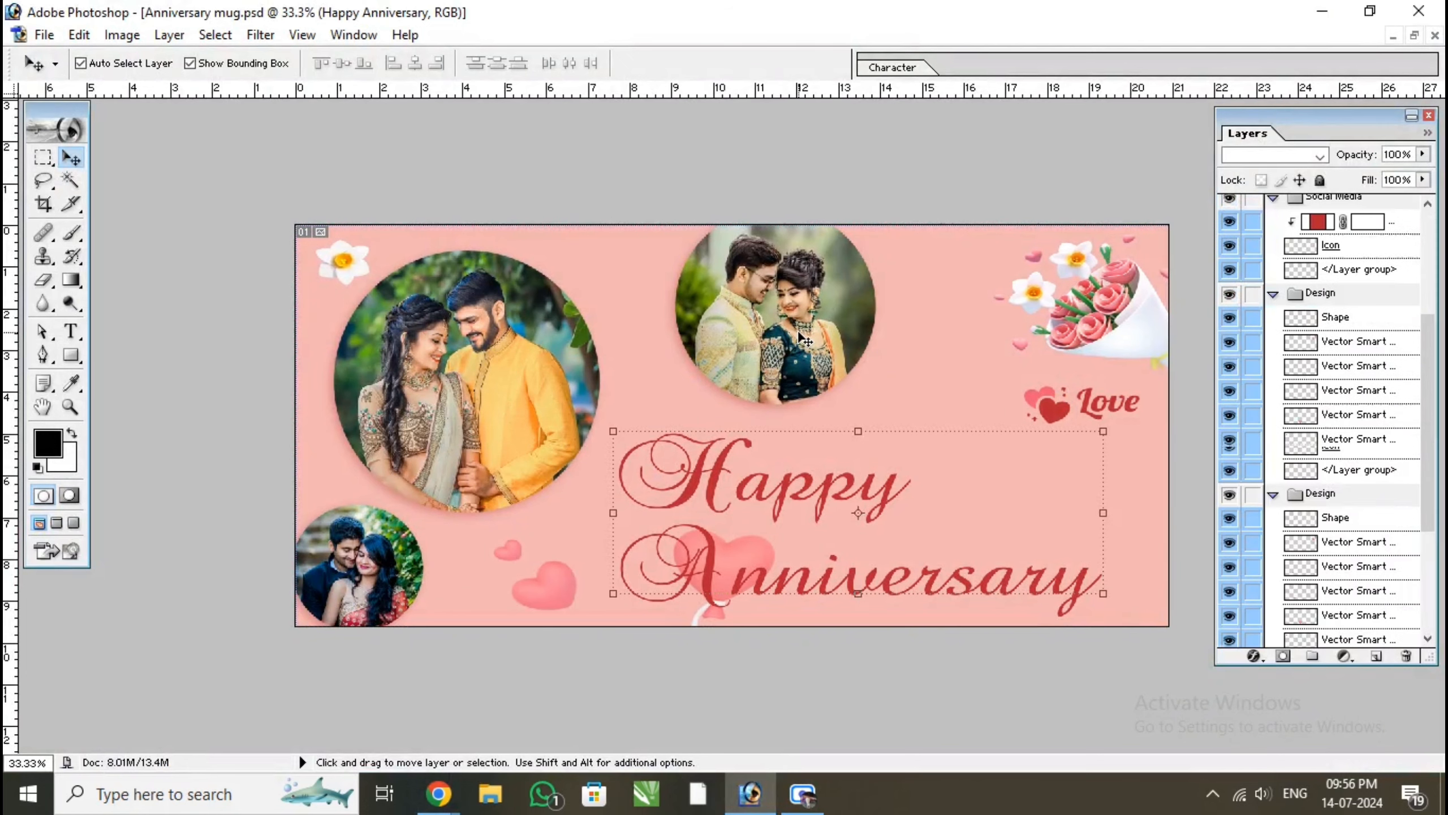